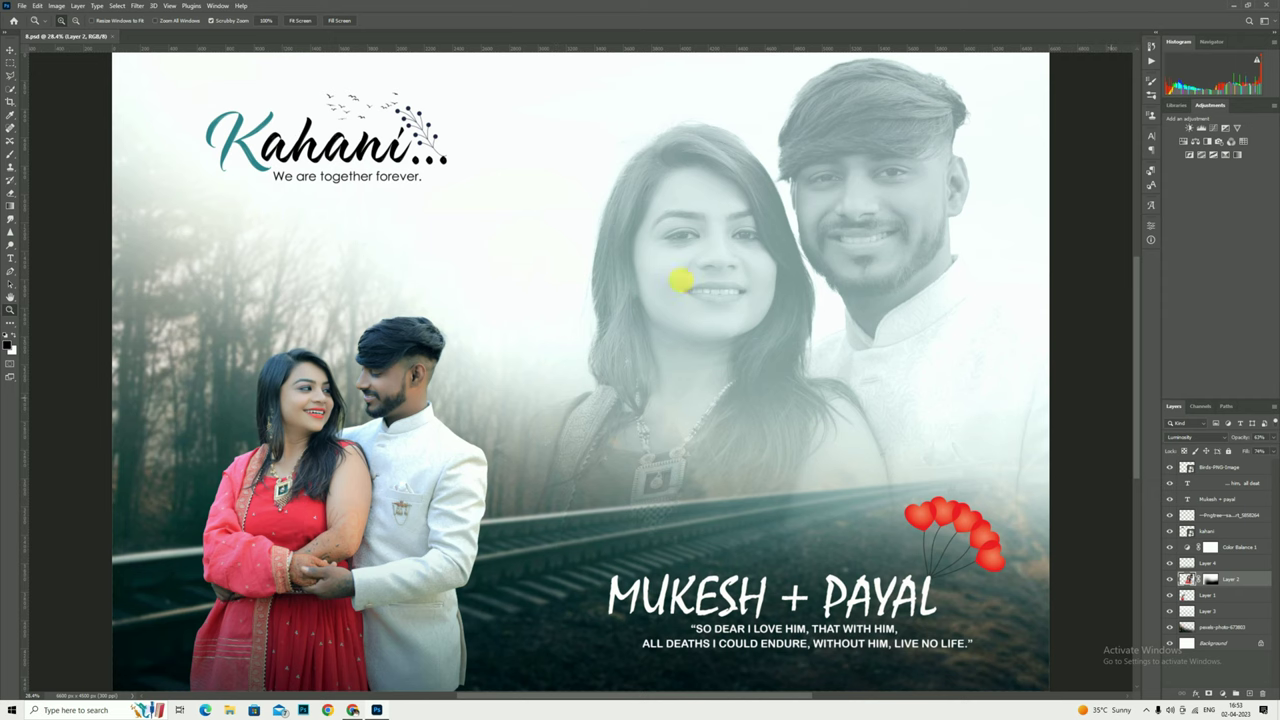
Fit the whole 8.psd poster in view using the zoom options.
right_click(571, 206)
left_click(594, 211)
right_click(790, 238)
left_click(800, 245)
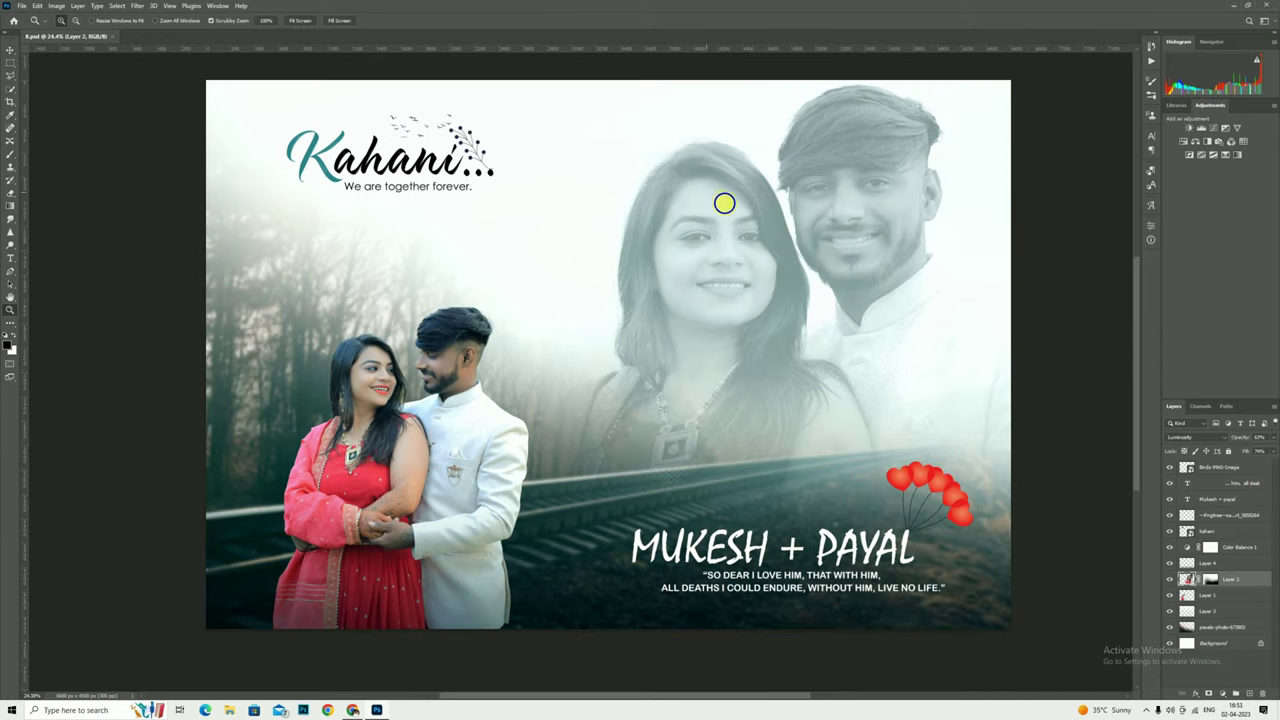
right_click(712, 202)
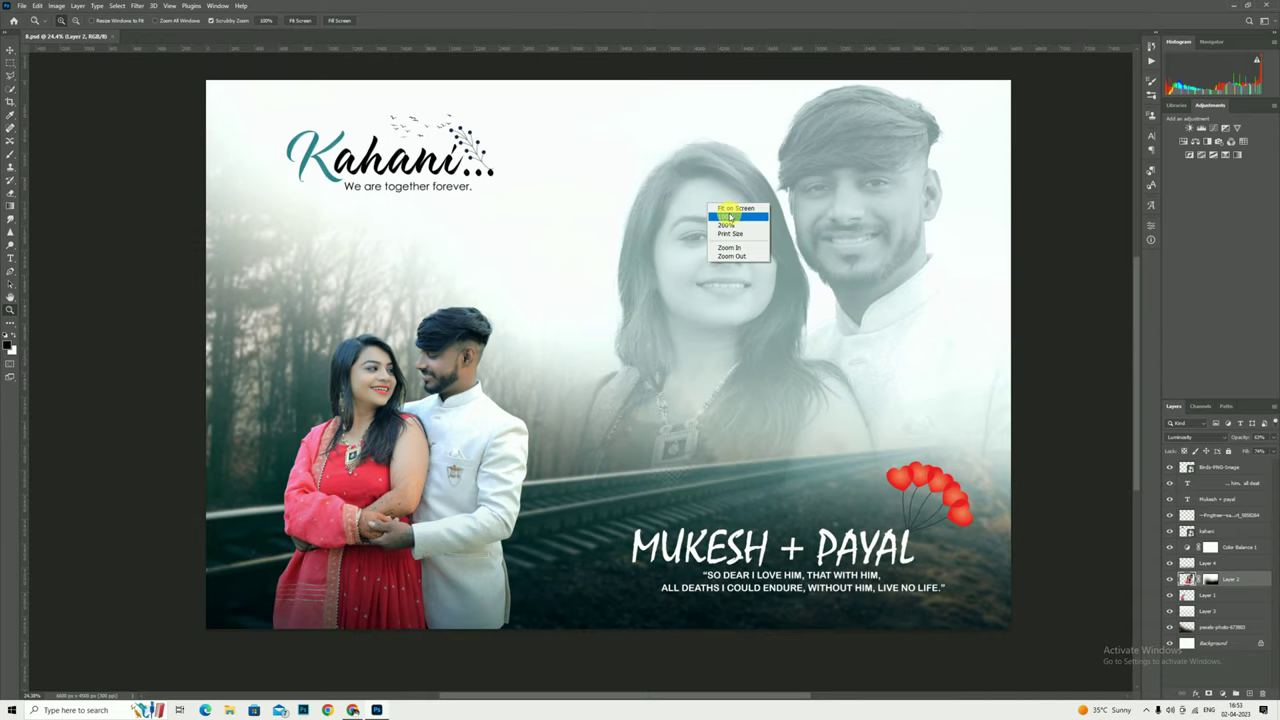
left_click(728, 212)
left_click(749, 225)
right_click(750, 228)
left_click(752, 232)
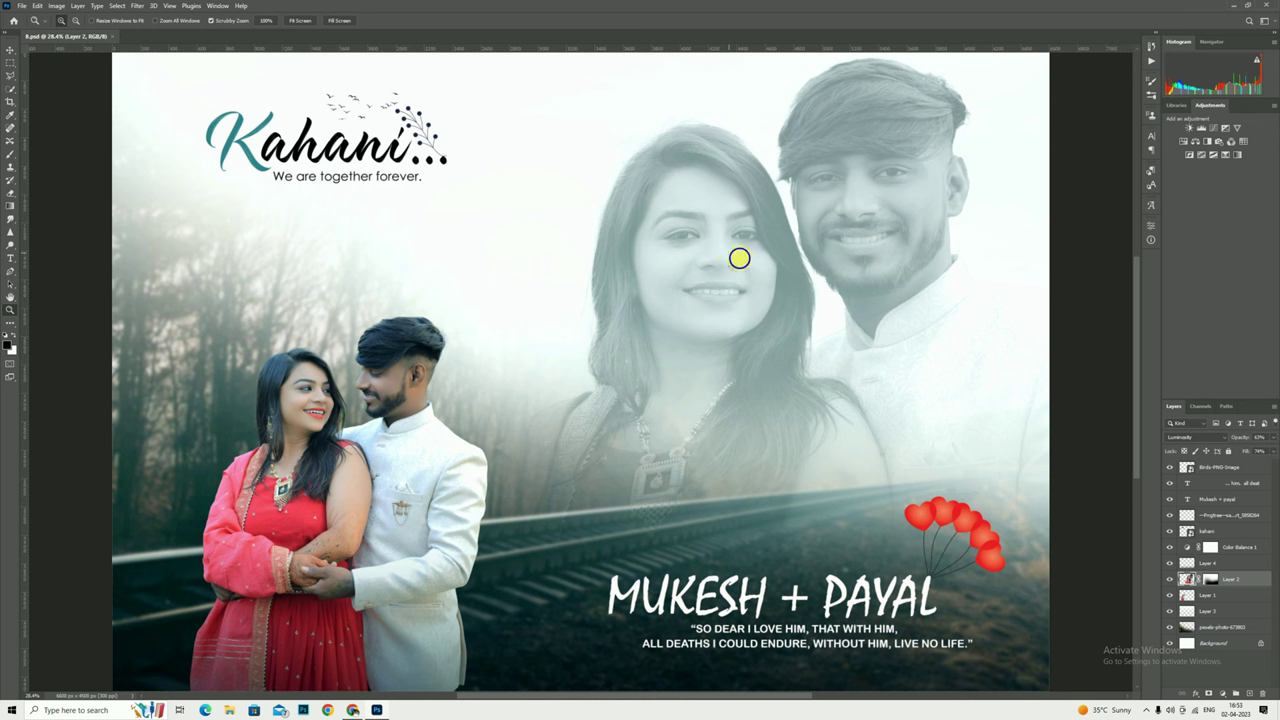
left_click(744, 262, "alt")
right_click(712, 235)
left_click(722, 242)
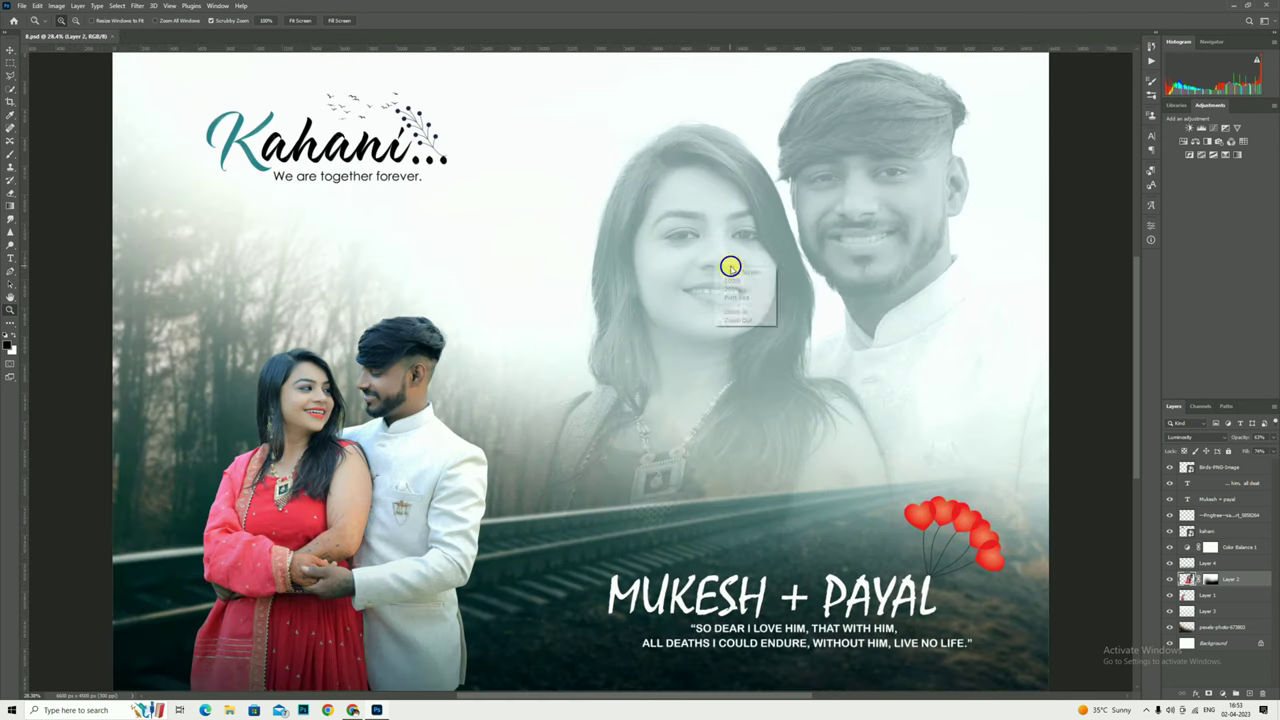
right_click(735, 271)
left_click(737, 273)
right_click(705, 250)
left_click(712, 256)
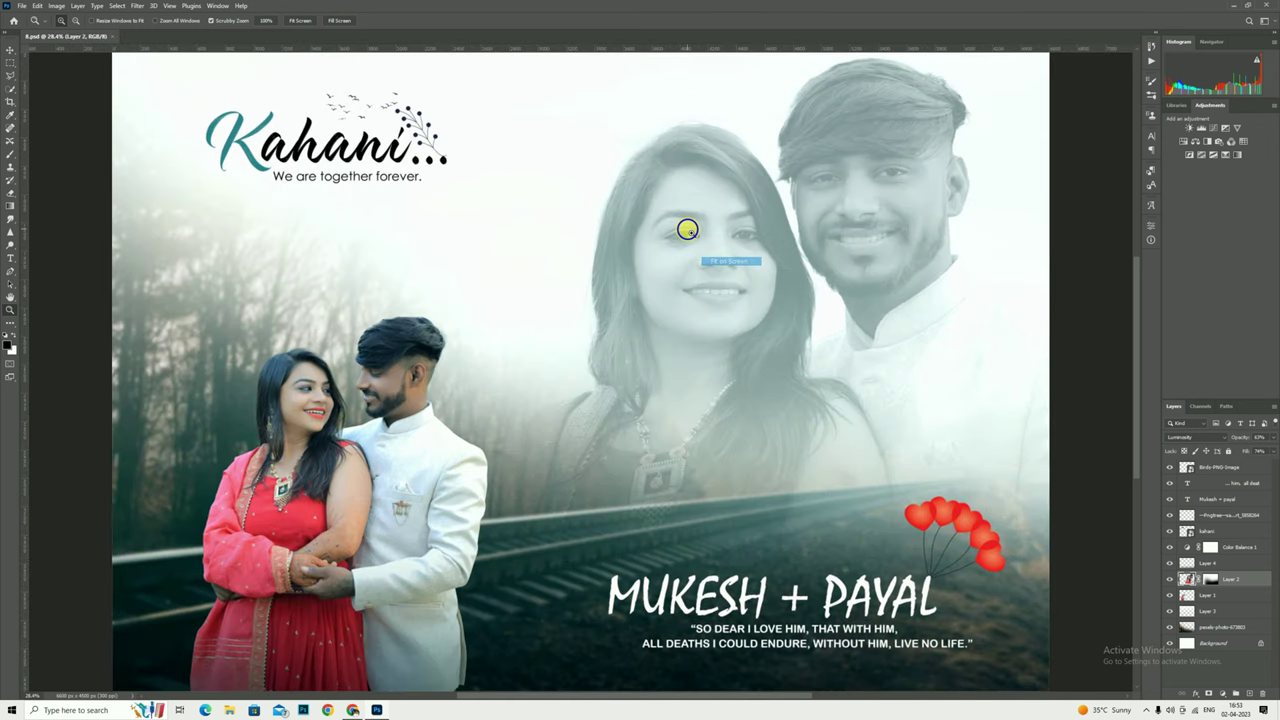
right_click(689, 228)
left_click(702, 237)
left_click(750, 298, "alt")
right_click(707, 263)
left_click(720, 272)
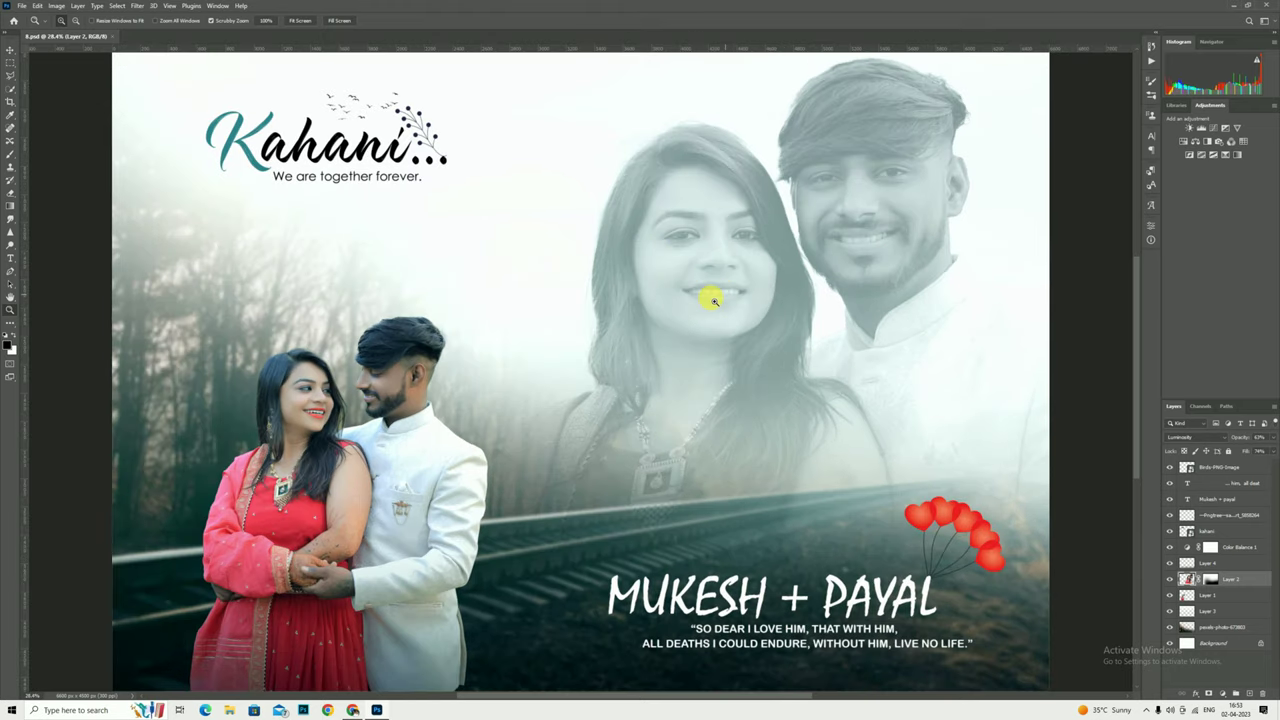
left_click(714, 301, "alt")
right_click(700, 284)
left_click(712, 292)
right_click(714, 286)
left_click(722, 294)
right_click(704, 286)
left_click(716, 294)
right_click(704, 290)
left_click(716, 298)
right_click(726, 284)
left_click(738, 294)
right_click(714, 256)
left_click(726, 264)
right_click(710, 258)
left_click(724, 266)
right_click(708, 244)
left_click(730, 254)
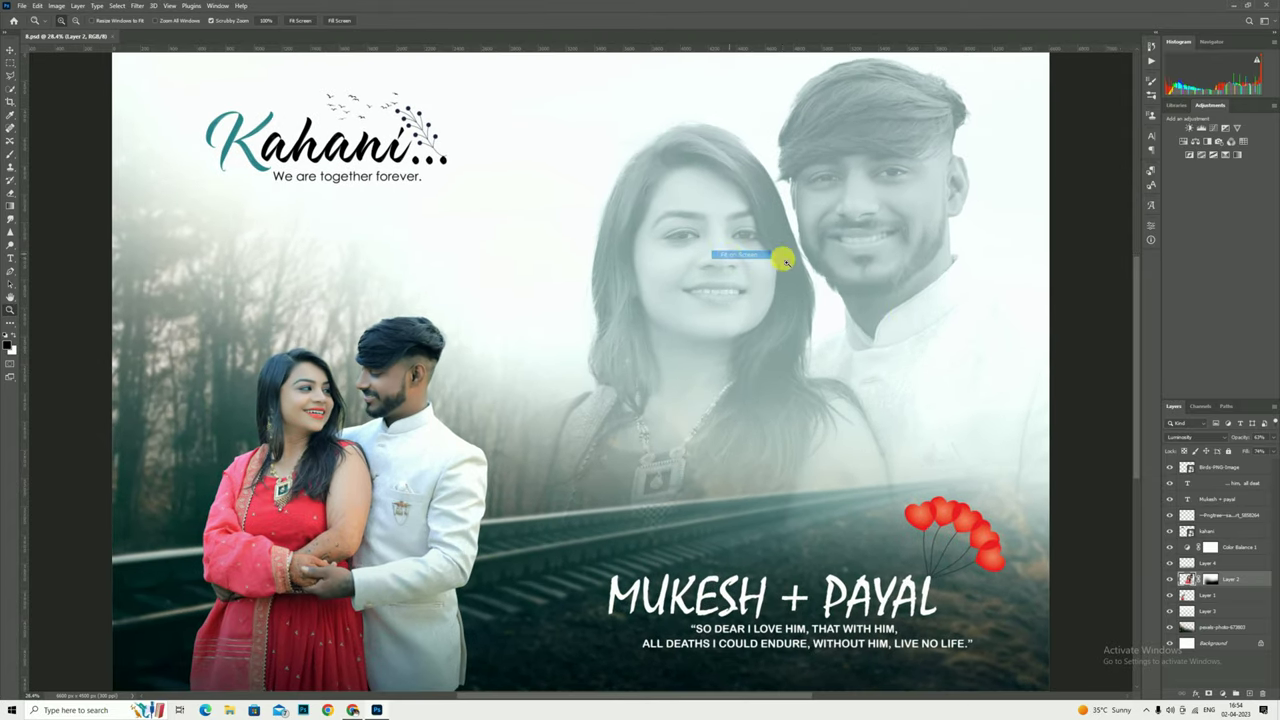
right_click(630, 266)
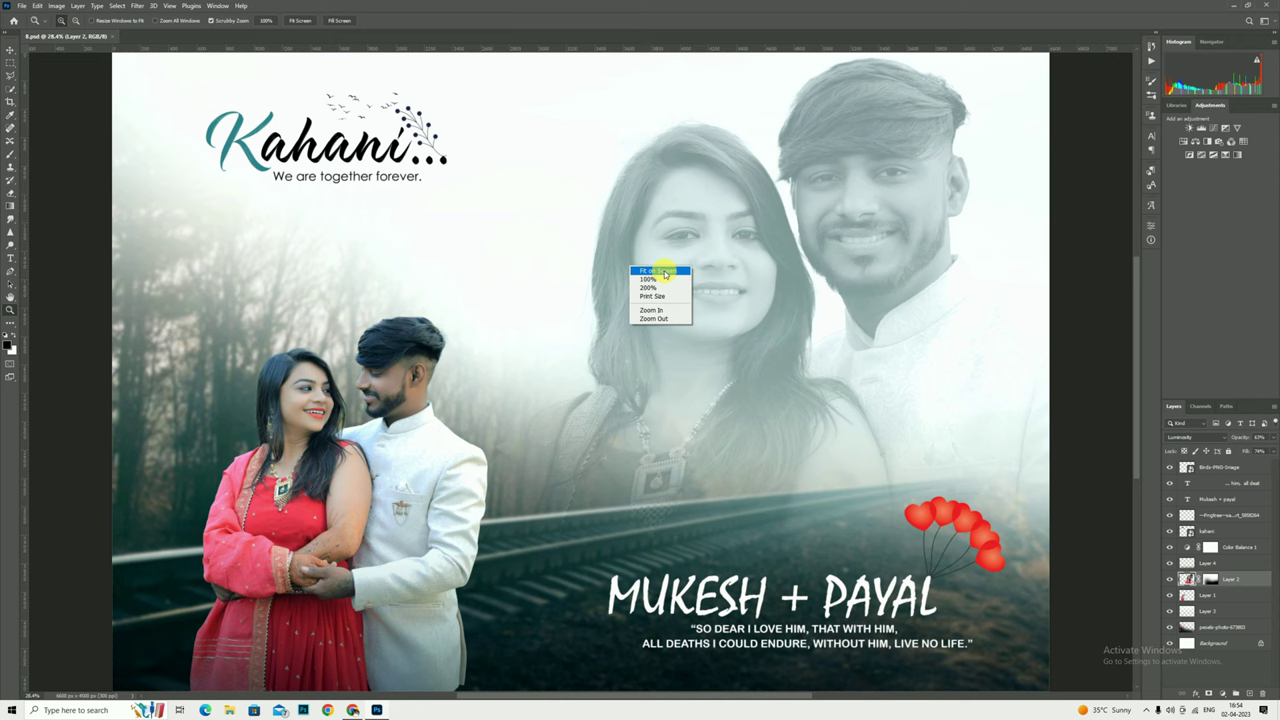
left_click(664, 272)
right_click(628, 231)
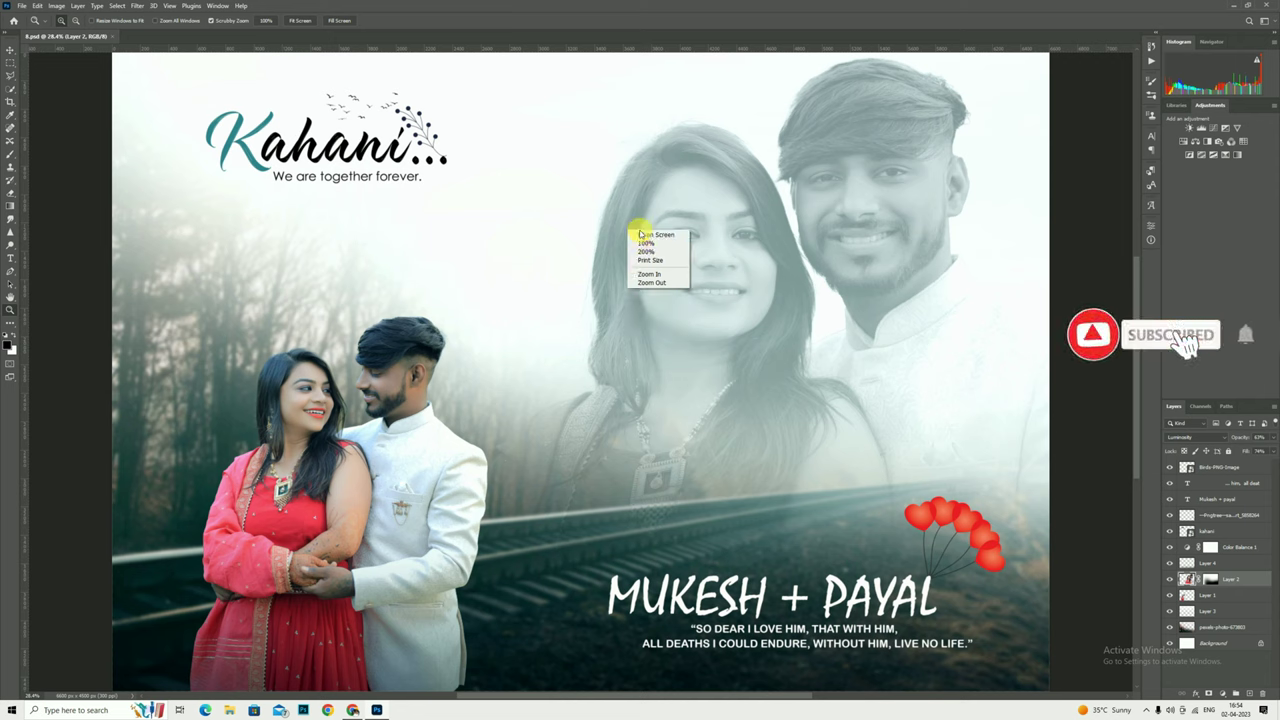
right_click(690, 172)
left_click(704, 178)
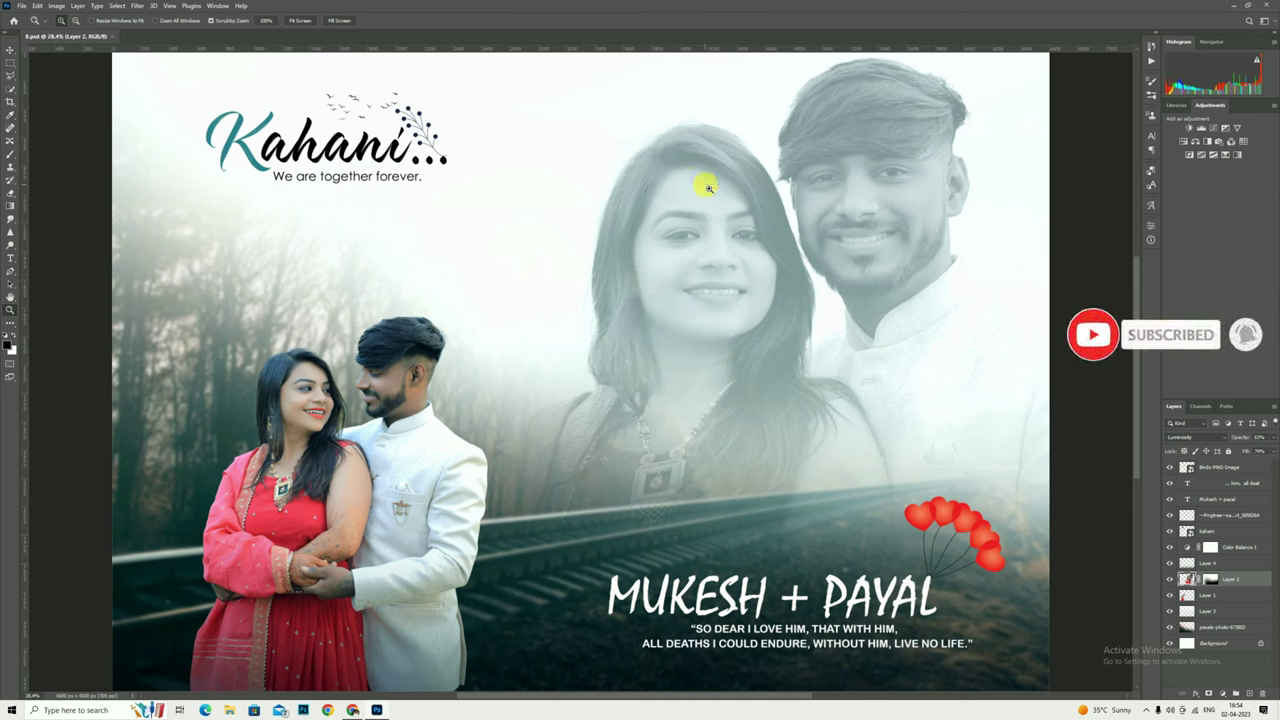
right_click(753, 199)
left_click(764, 203)
key("ctrl+minus")
key("ctrl+0")
key("ctrl+minus")
right_click(737, 249)
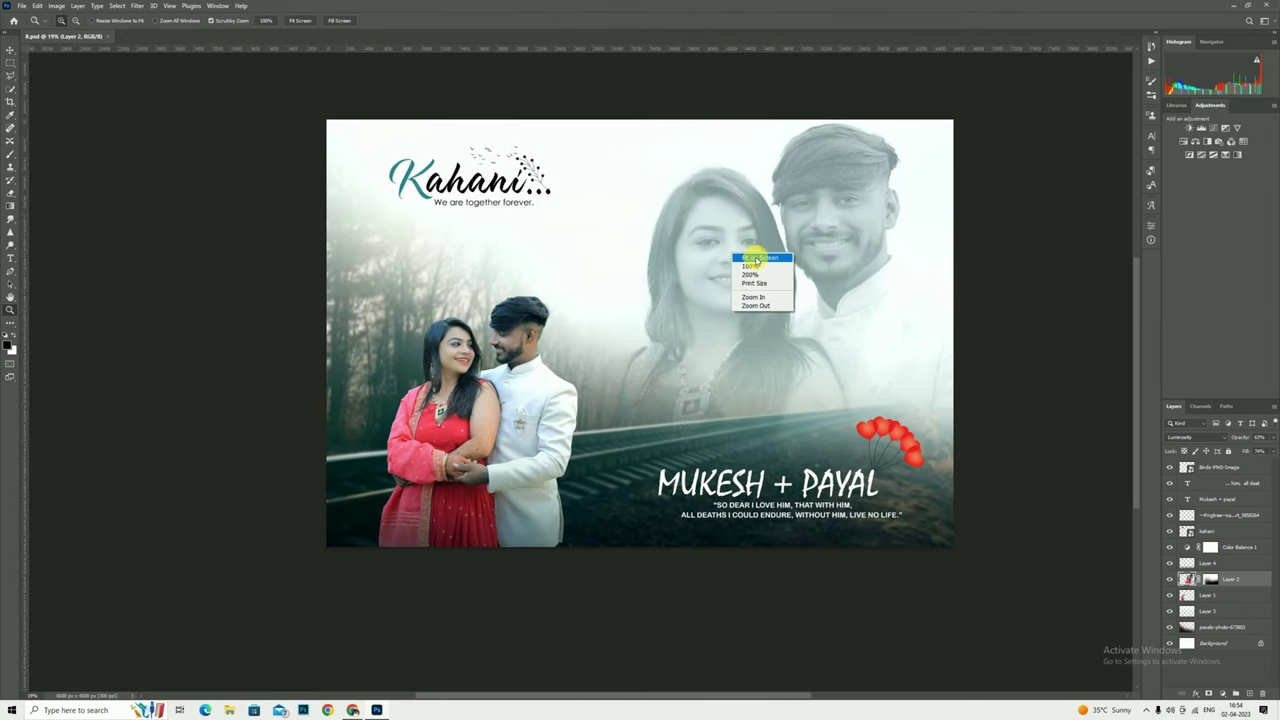
left_click(745, 256)
Confirm the poster's image size is 22 × 15 in at 300 ppi, leaving it unchanged.
left_click(57, 7)
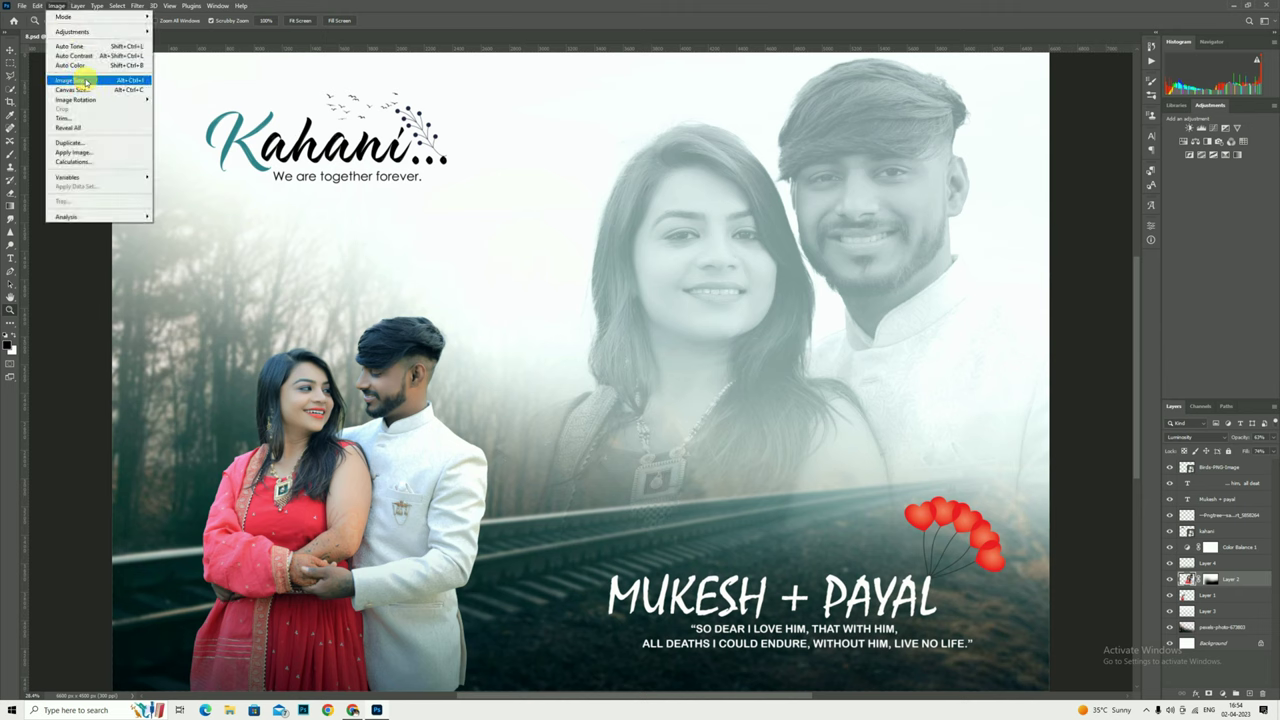
left_click(86, 81)
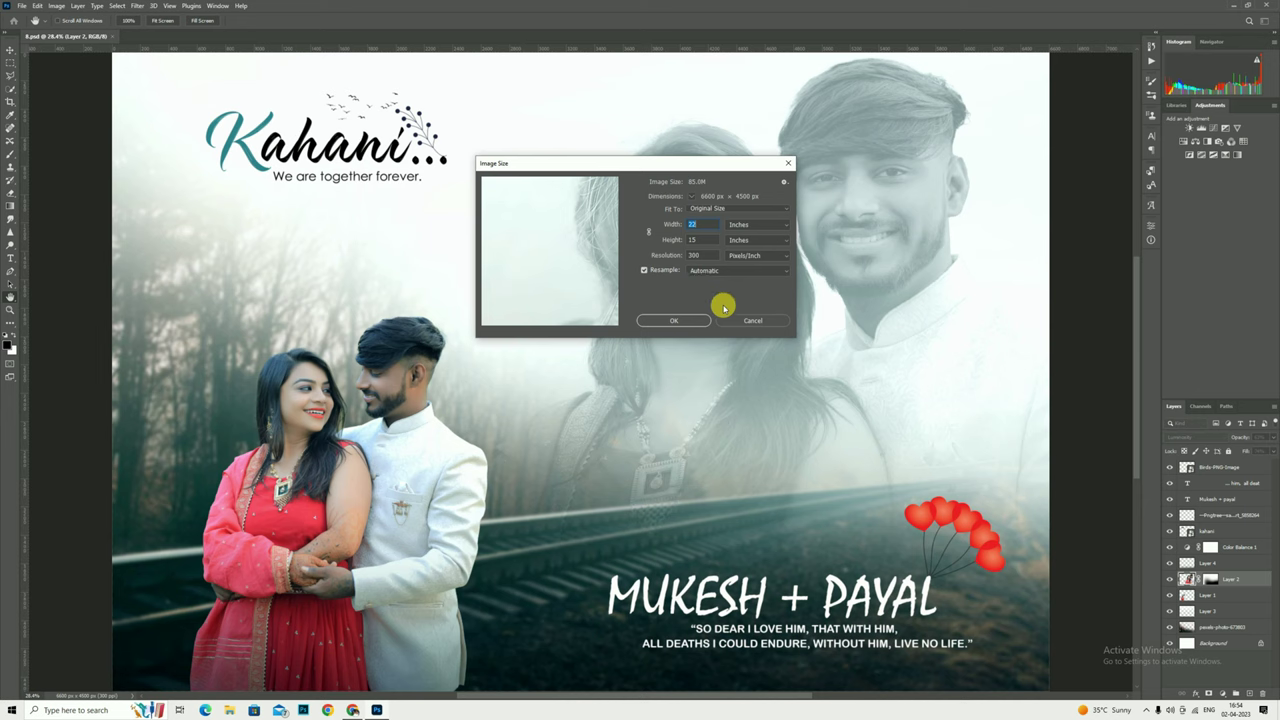
left_click(714, 270)
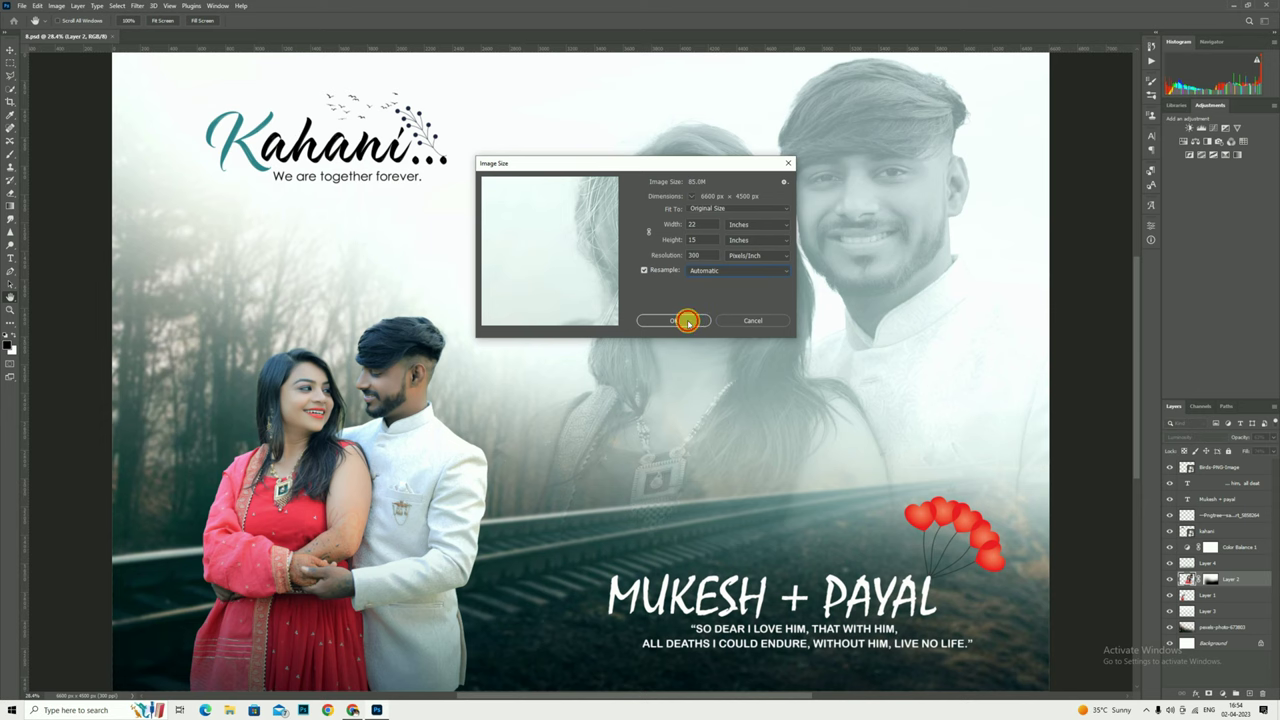
left_click(688, 321)
left_click(614, 266)
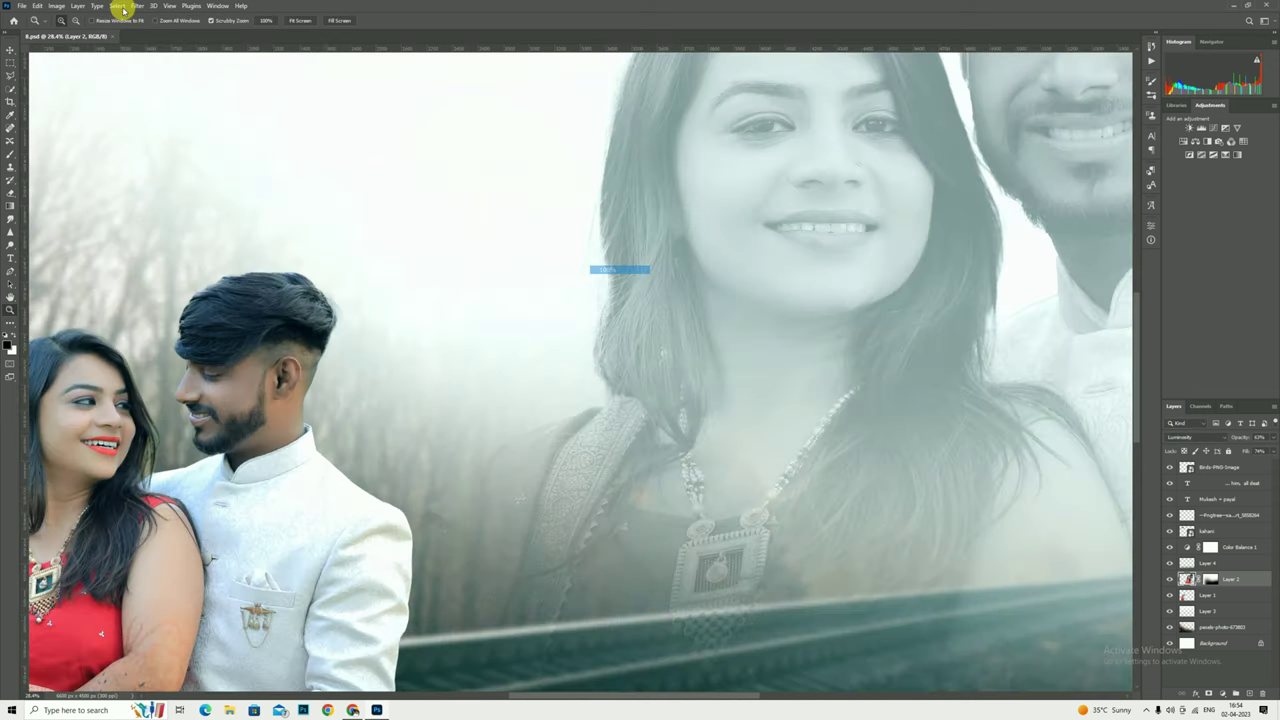
Create a new blank white document 15 inches high at 300 ppi, then return to 8.psd.
left_click(31, 12)
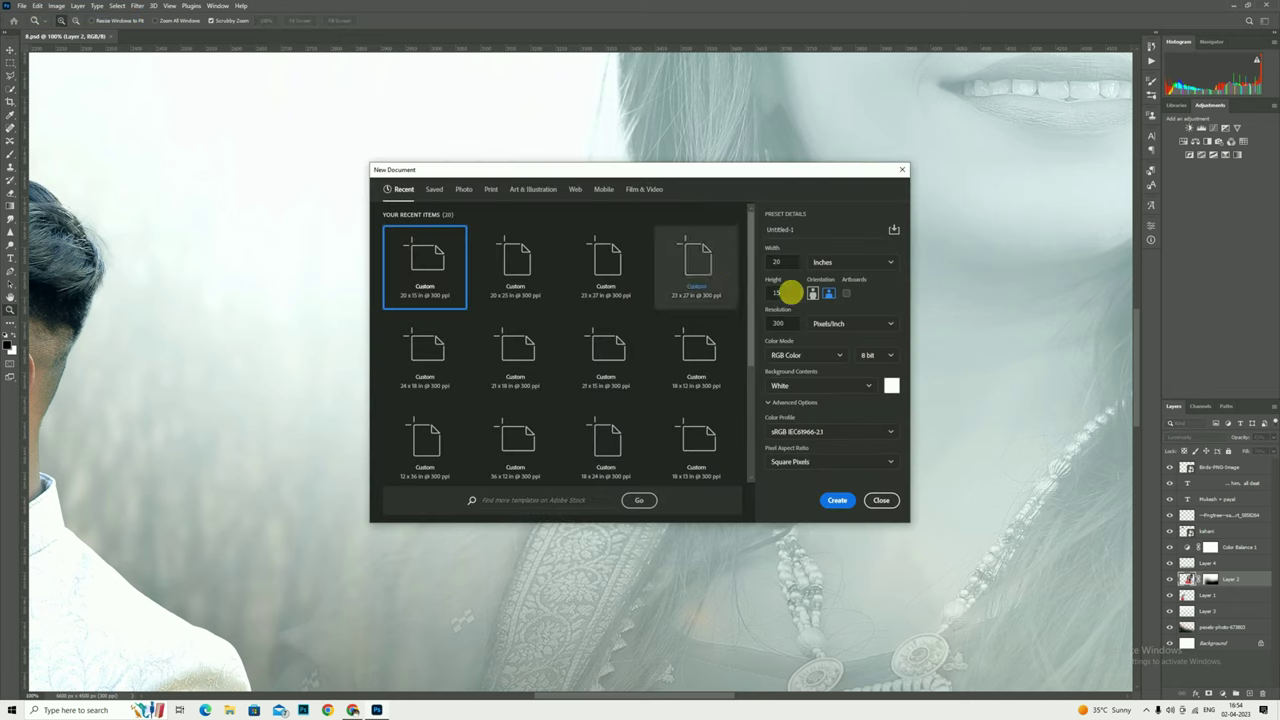
left_click(784, 293)
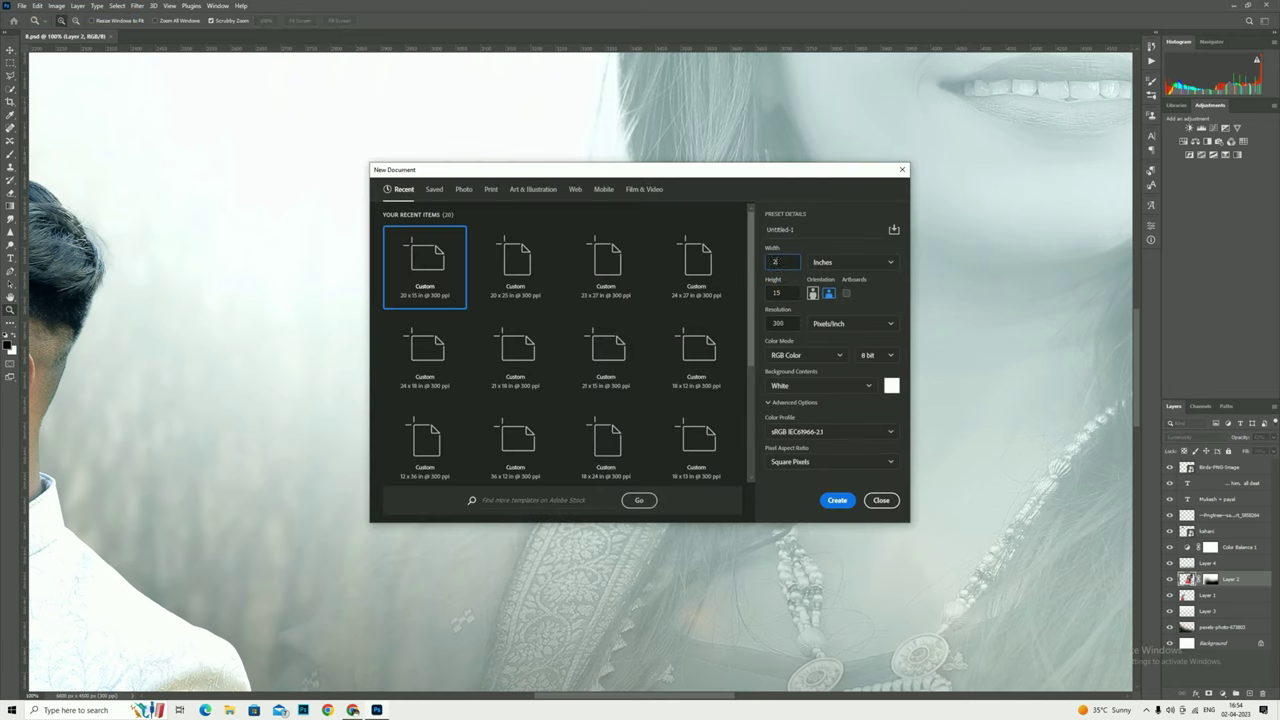
type("2")
key("Return")
right_click(714, 233)
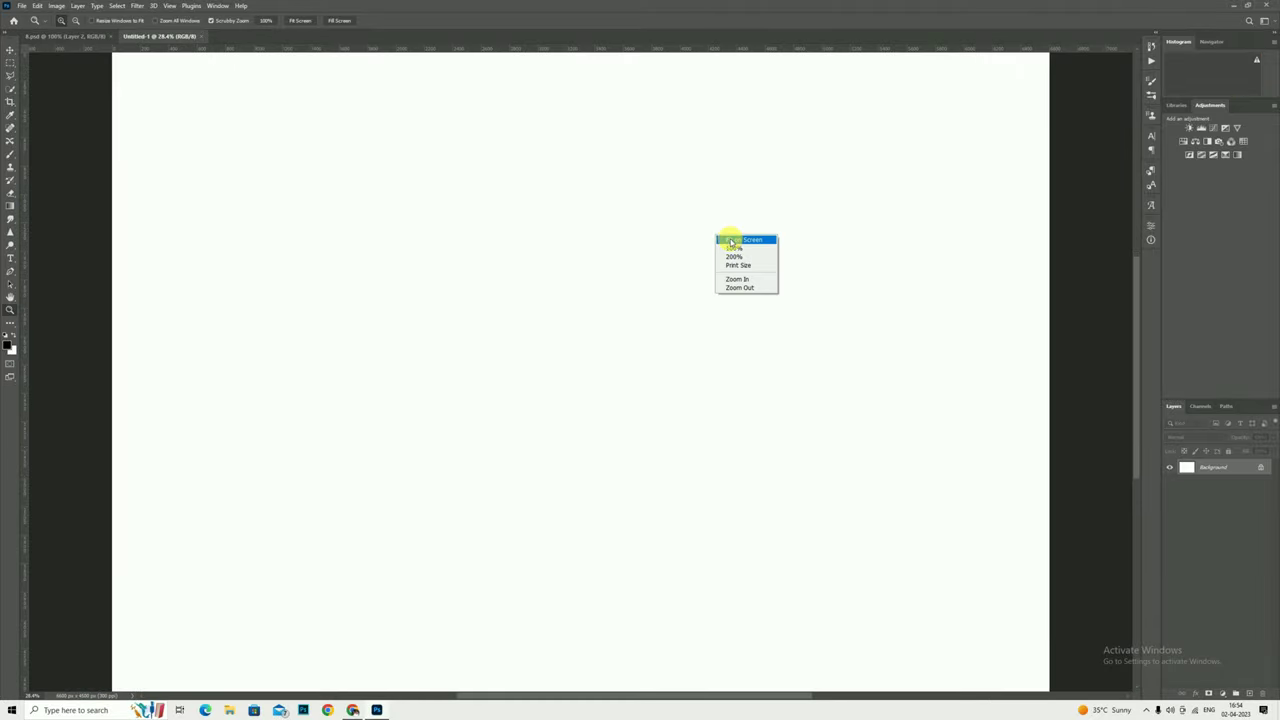
left_click(731, 242)
left_click(820, 191, "alt")
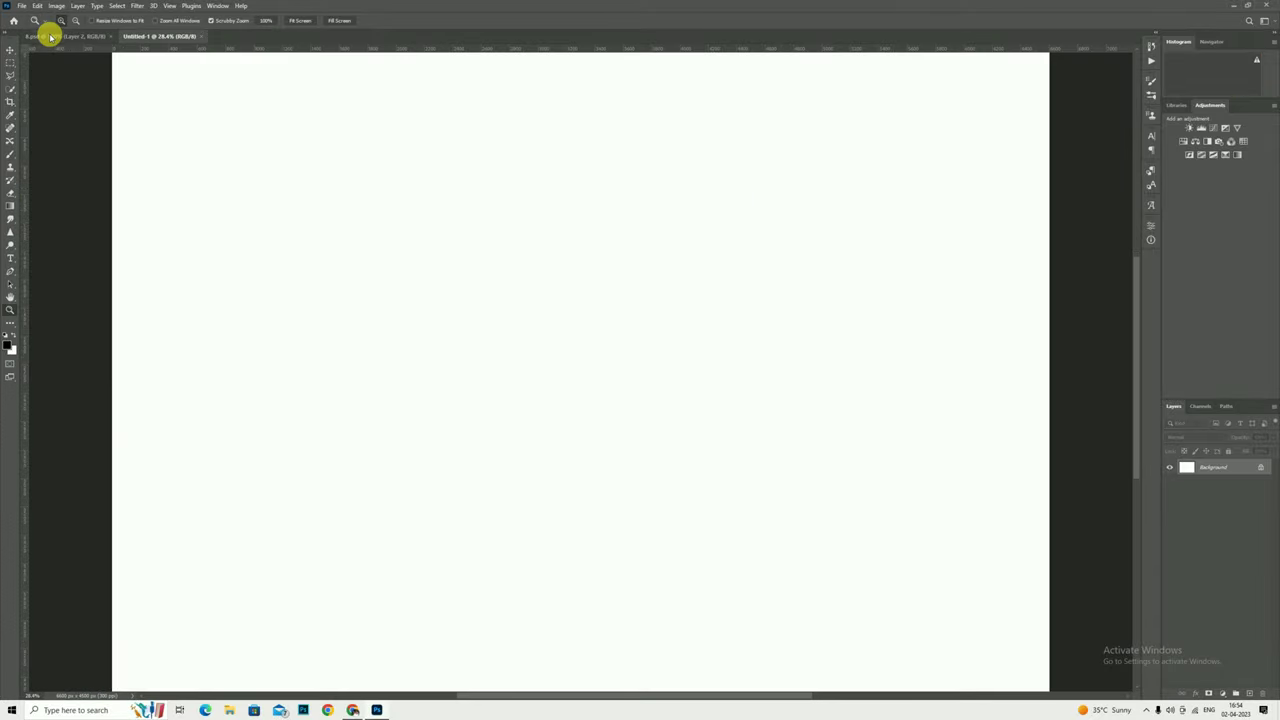
left_click(50, 37)
right_click(595, 284)
Switch to the blank Untitled-1 document and fit it in view.
left_click(612, 306)
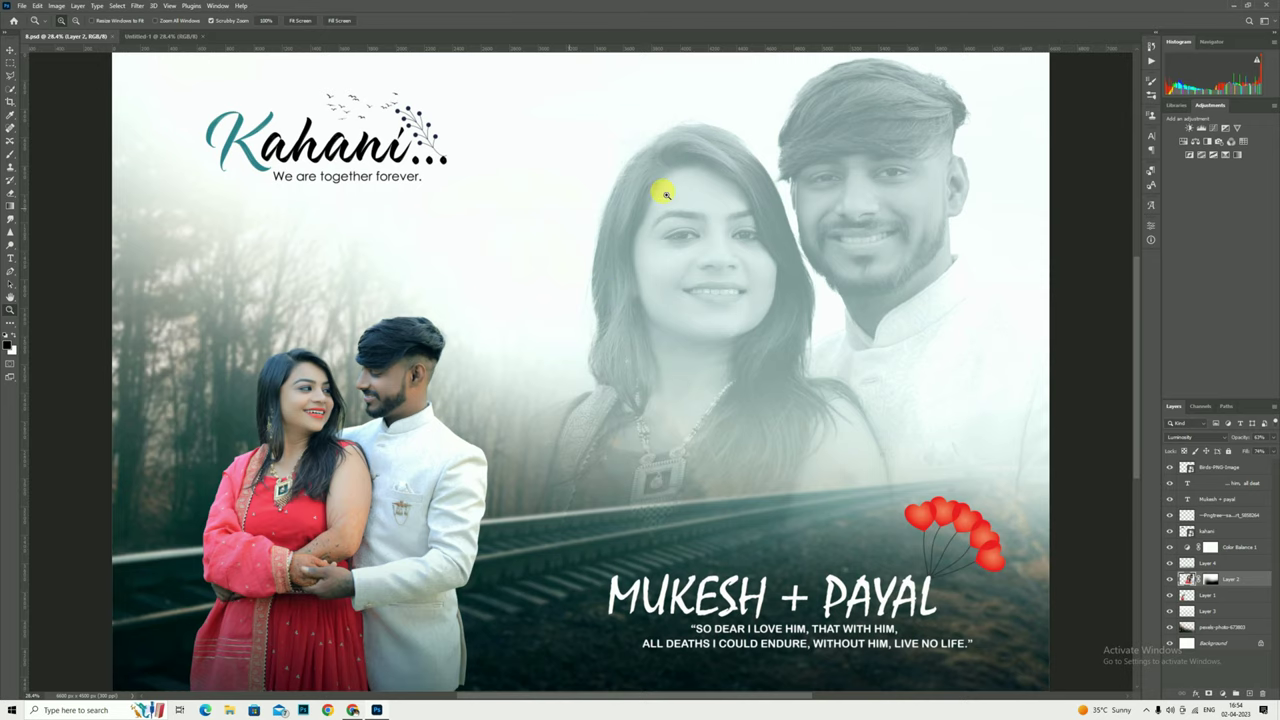
left_click(135, 37)
left_click(37, 5)
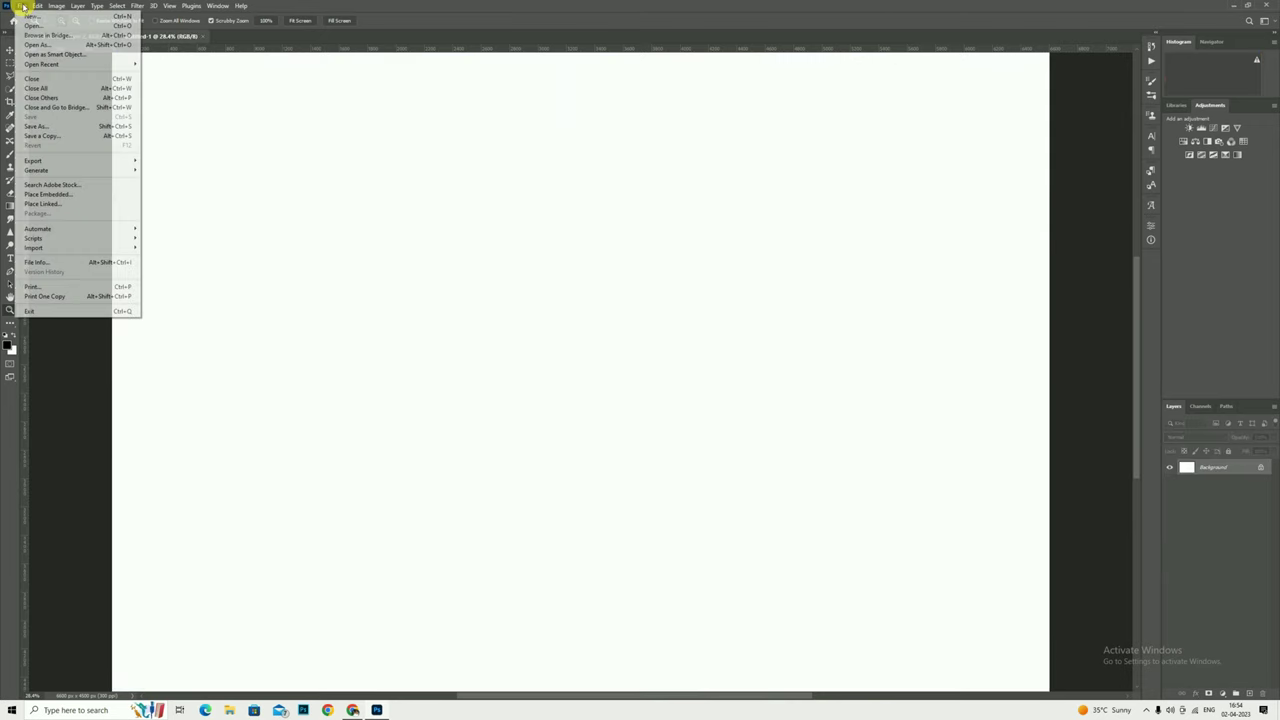
right_click(466, 177)
left_click(490, 195)
right_click(473, 192)
left_click(490, 200)
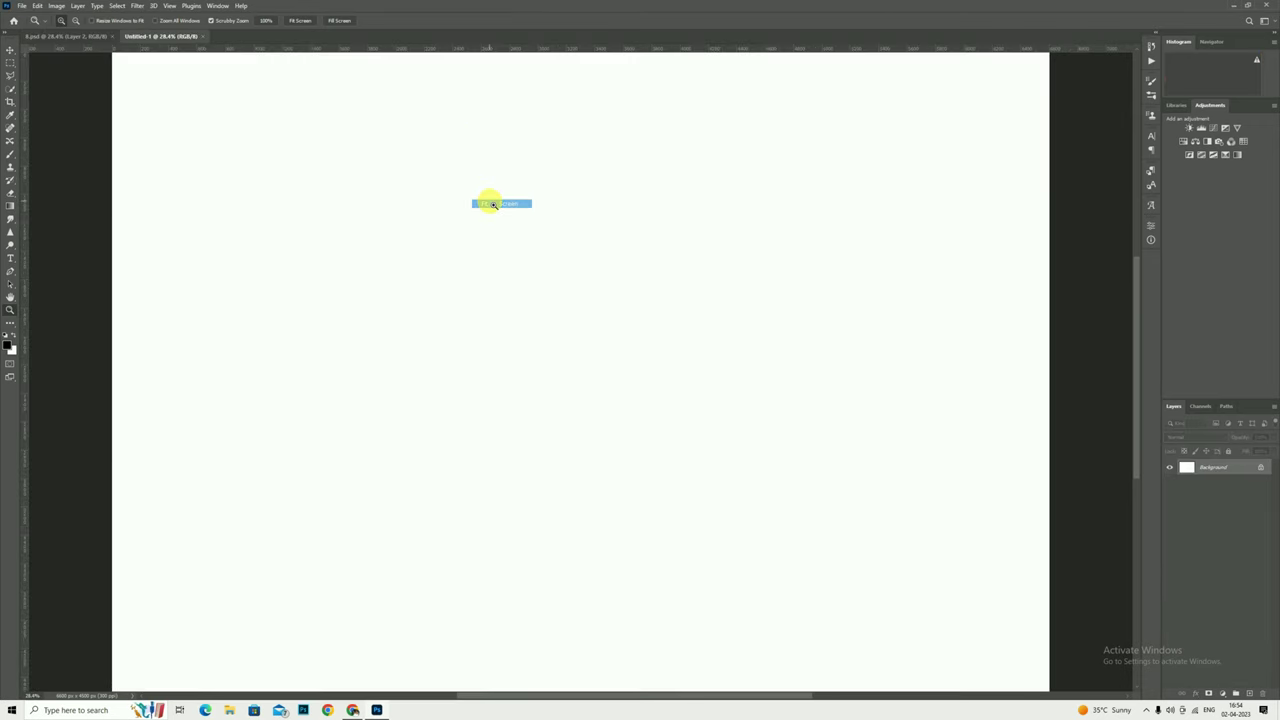
Open the couple photo 2E9A9636.JPG, dismissing an accidental New Document dialog.
left_click(21, 5)
left_click(30, 26)
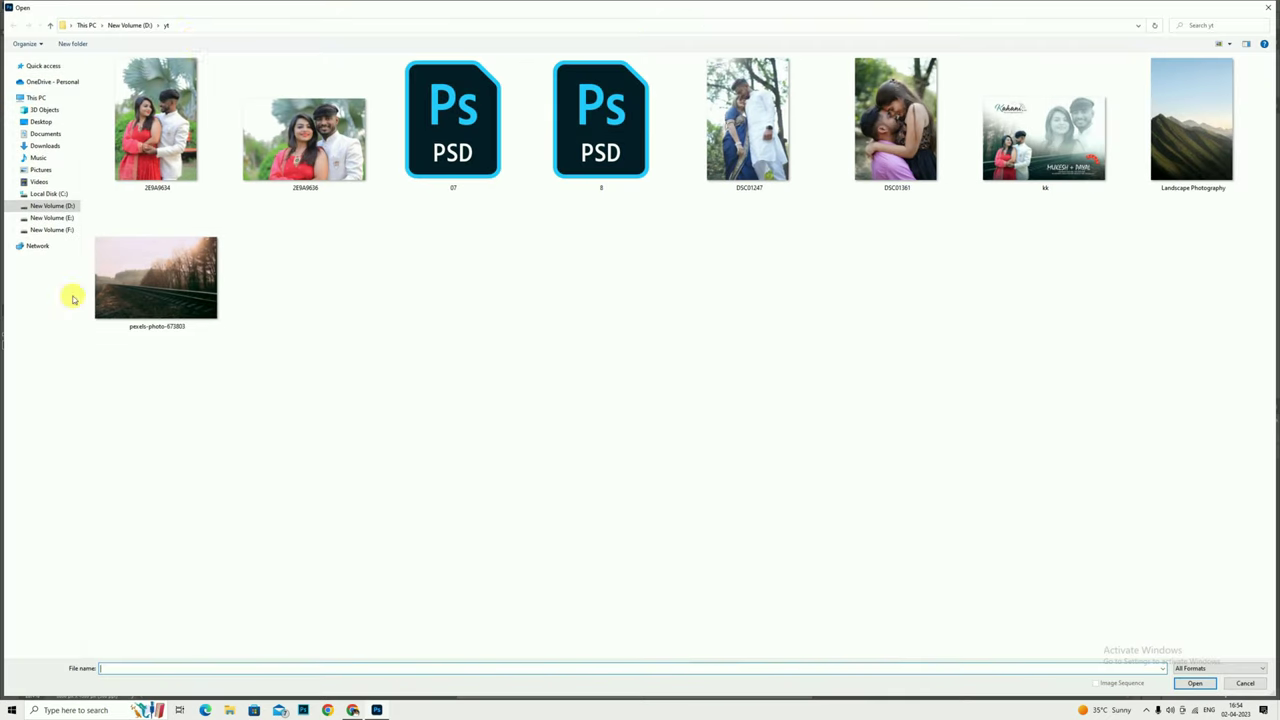
left_click(285, 163)
double_click(285, 163)
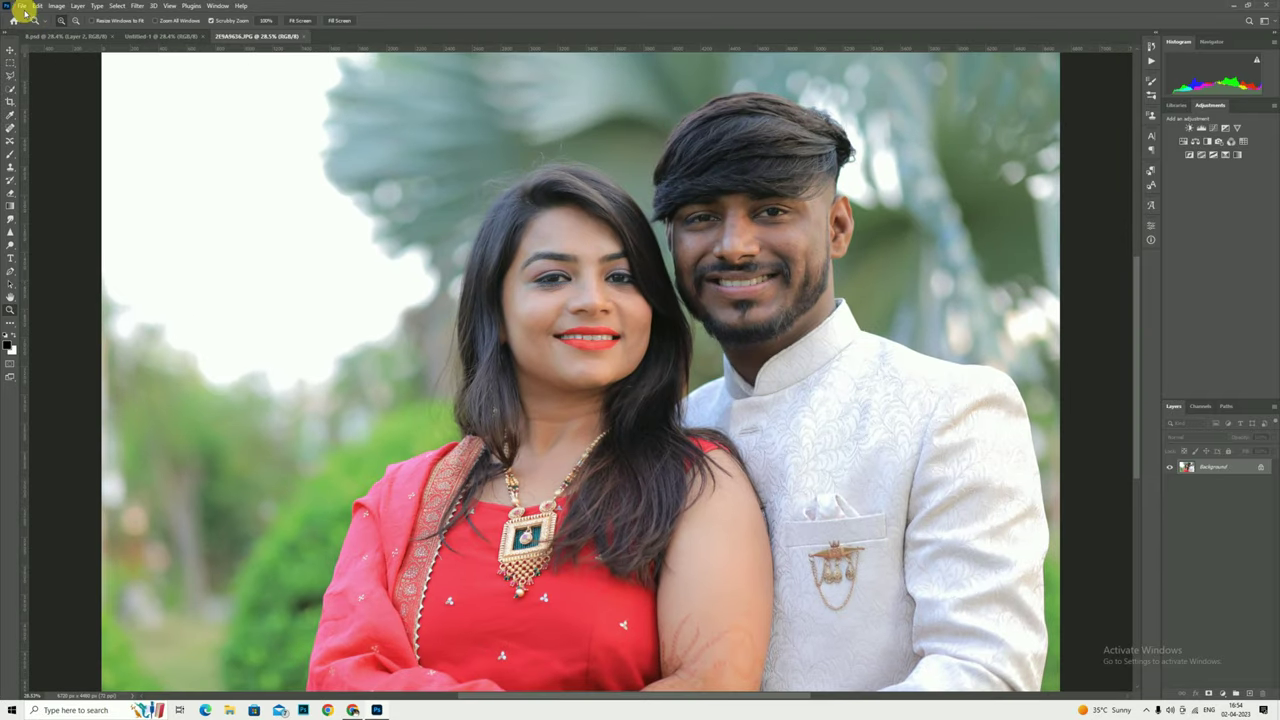
left_click(21, 5)
left_click(30, 18)
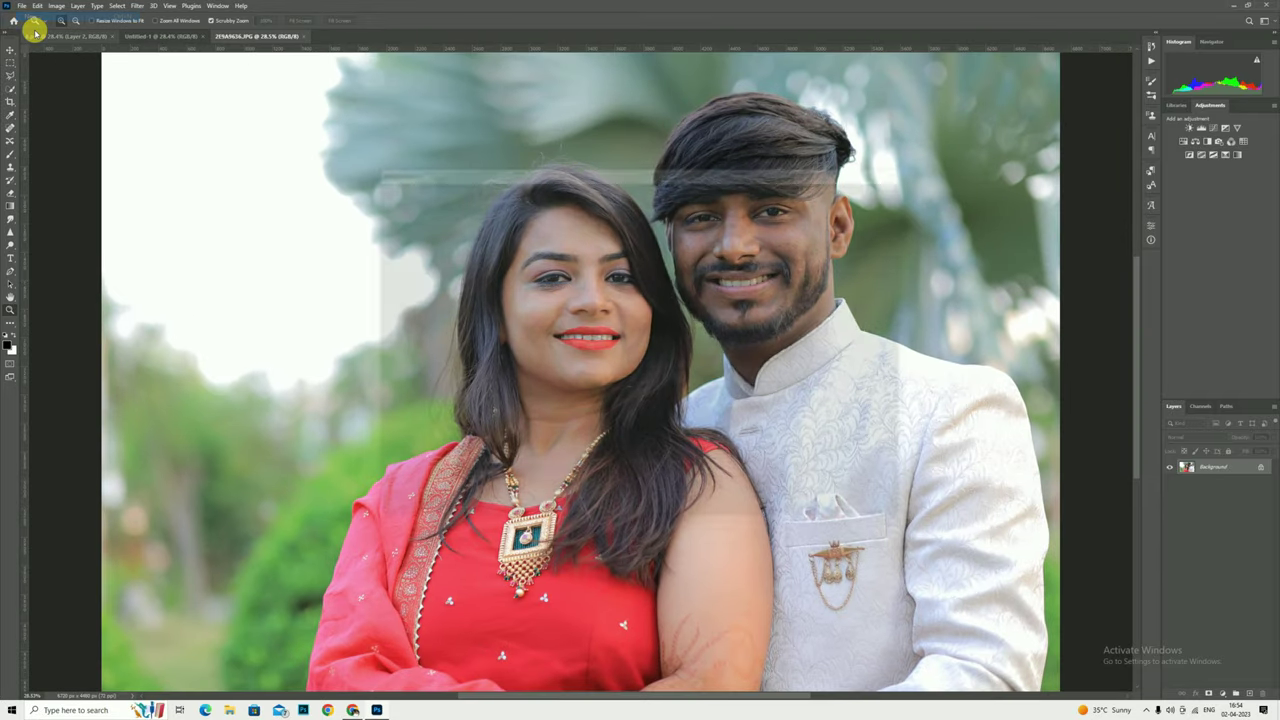
left_click(877, 500)
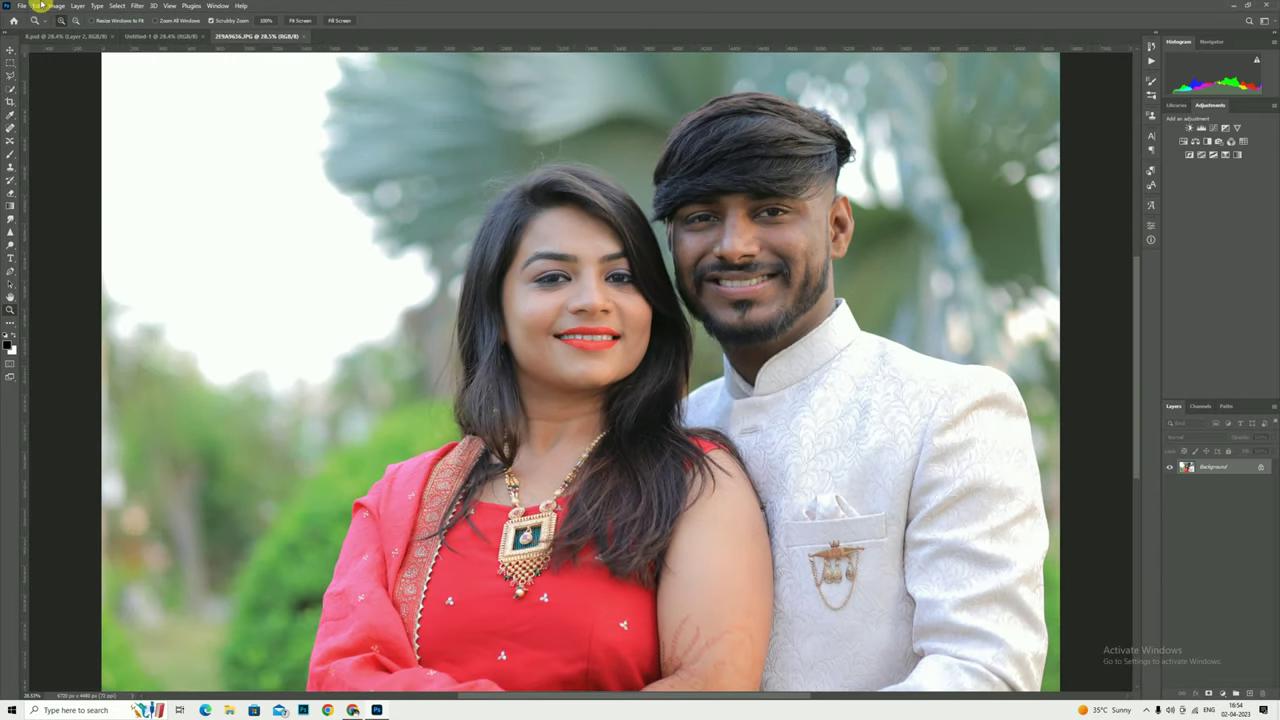
left_click(21, 5)
Open the second couple photo 2E9A9634.JPG.
left_click(417, 40)
key("ctrl+o")
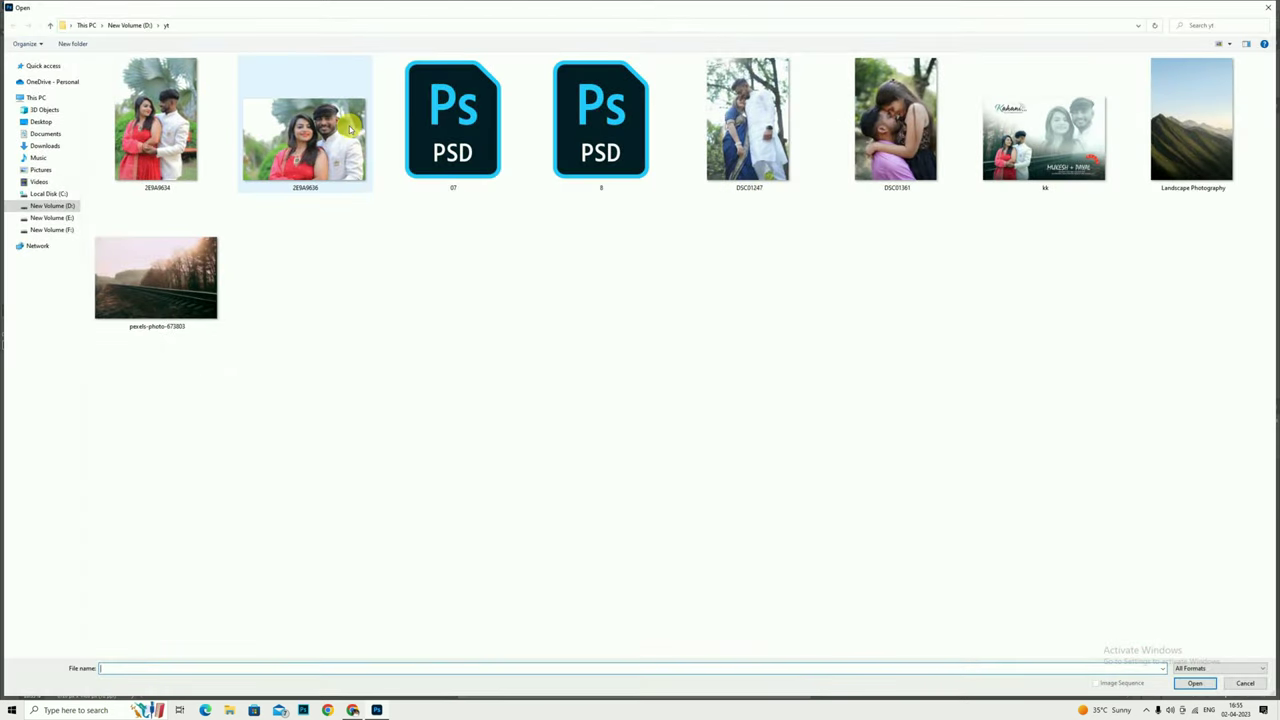
left_click(180, 110)
double_click(180, 110)
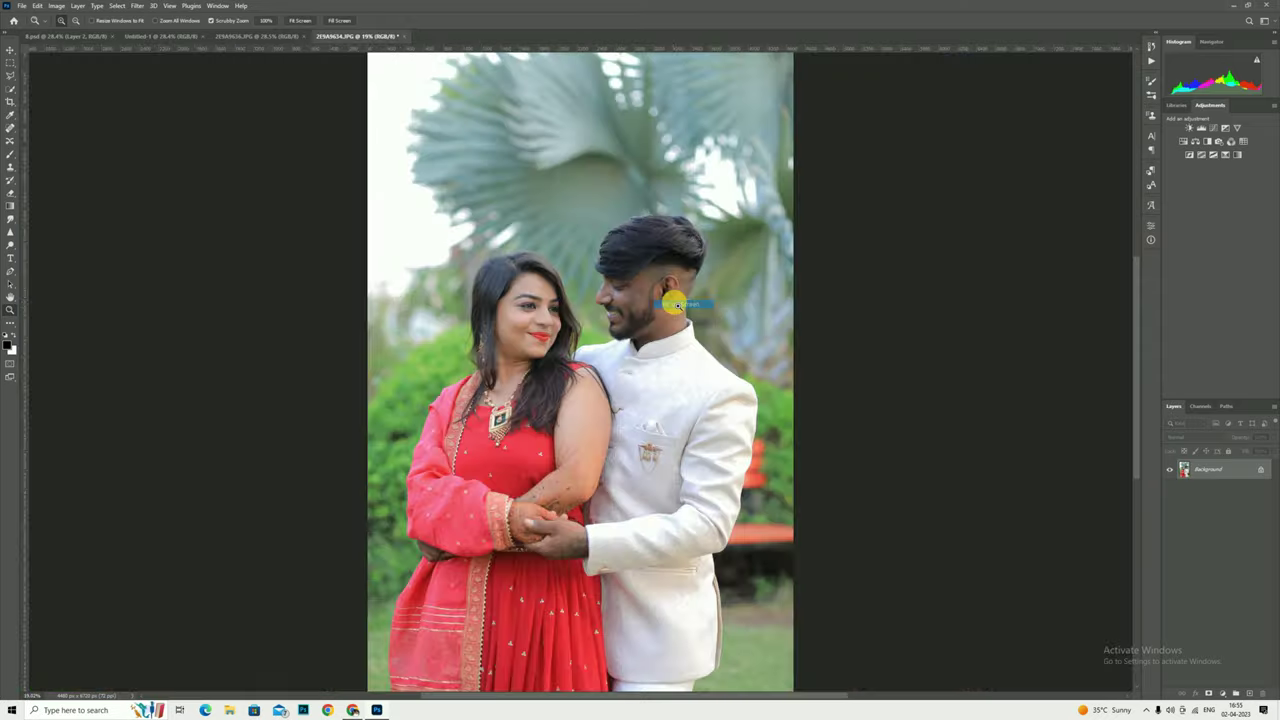
Duplicate the 2E9A9634 photo onto a new layer.
key("ctrl+j")
left_click(580, 316)
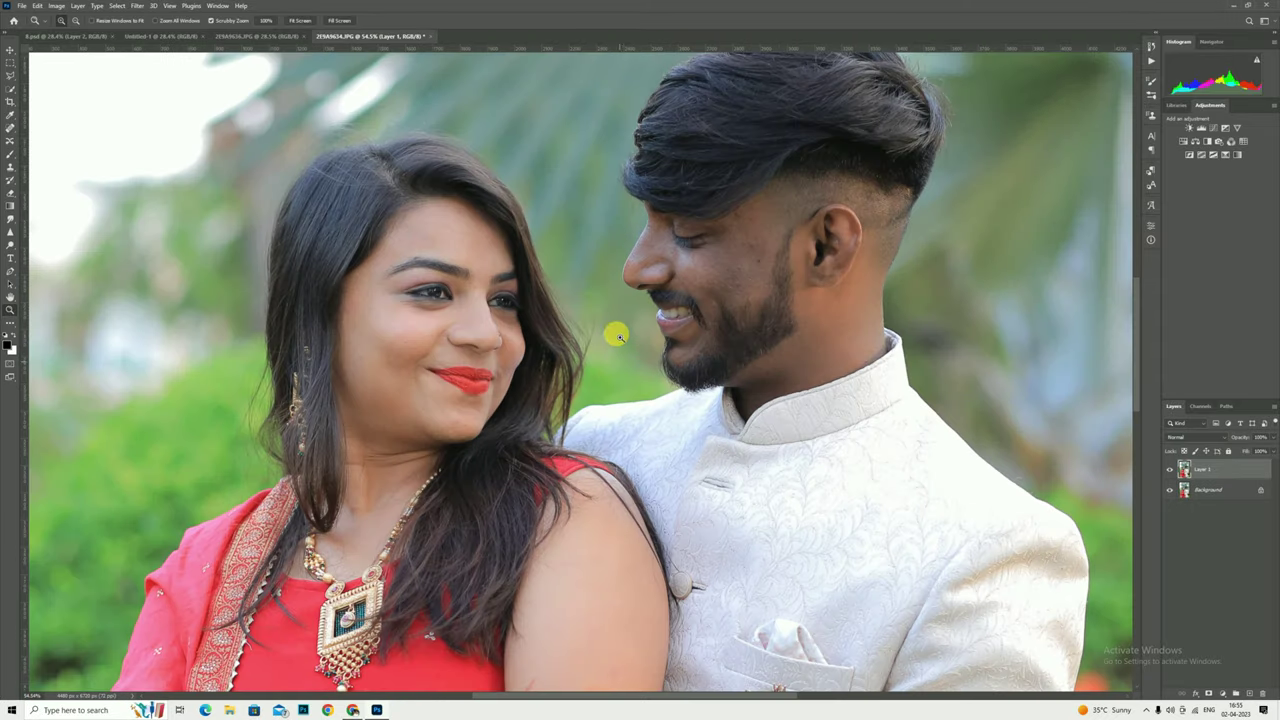
left_click(614, 334, "alt")
left_click(500, 300)
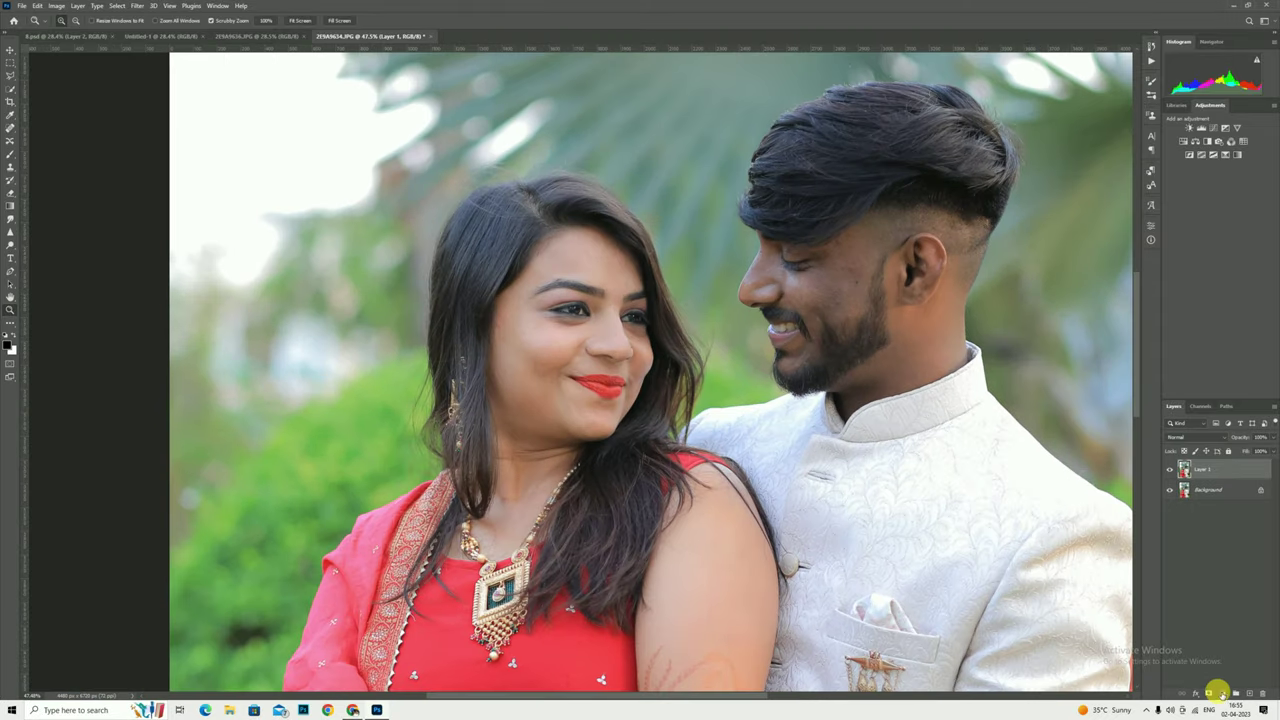
Add a Selective Color adjustment lowering Black in Reds so dress and lips turn pinkish.
left_click(1222, 693)
left_click(1215, 686)
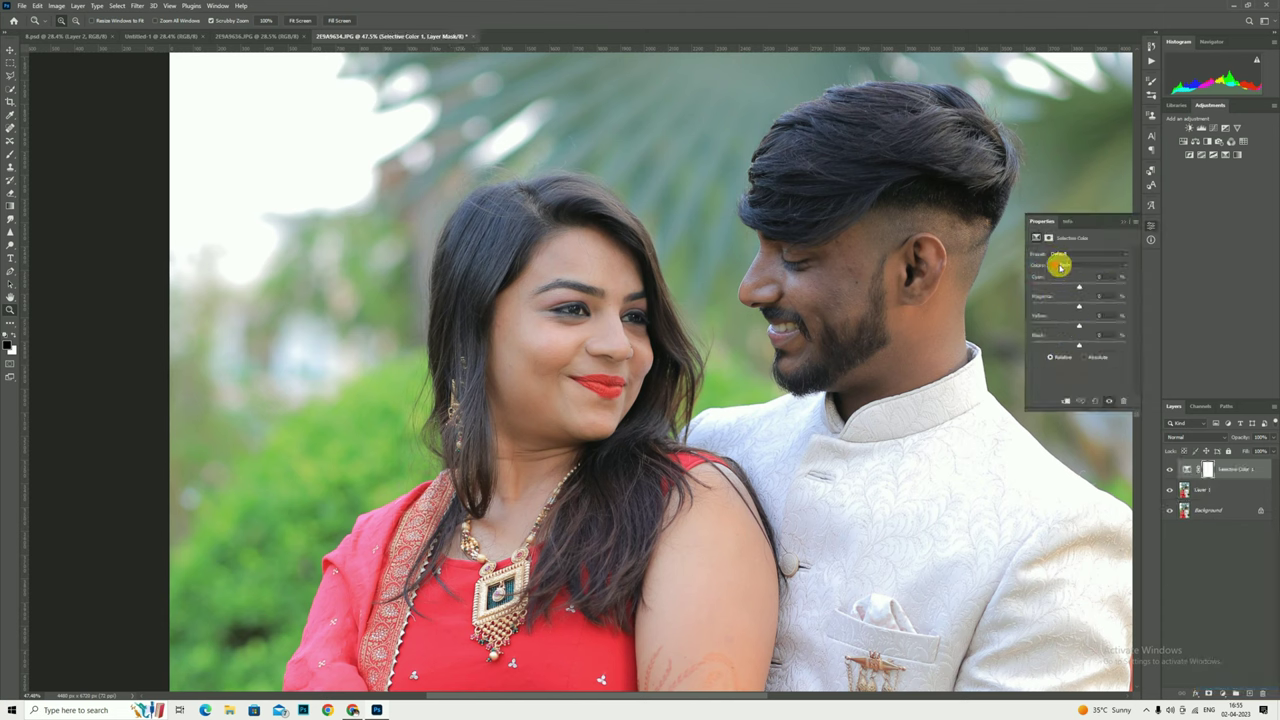
left_click_drag(1057, 345, 1054, 345)
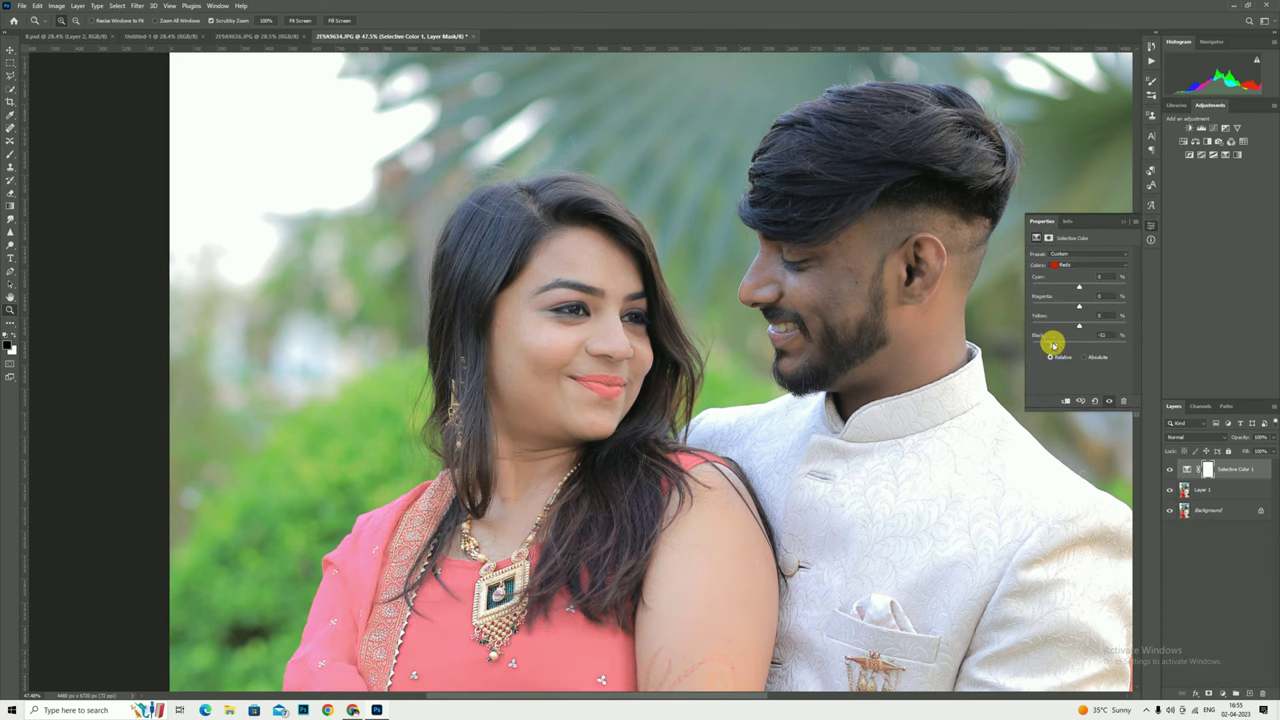
left_click(1122, 224)
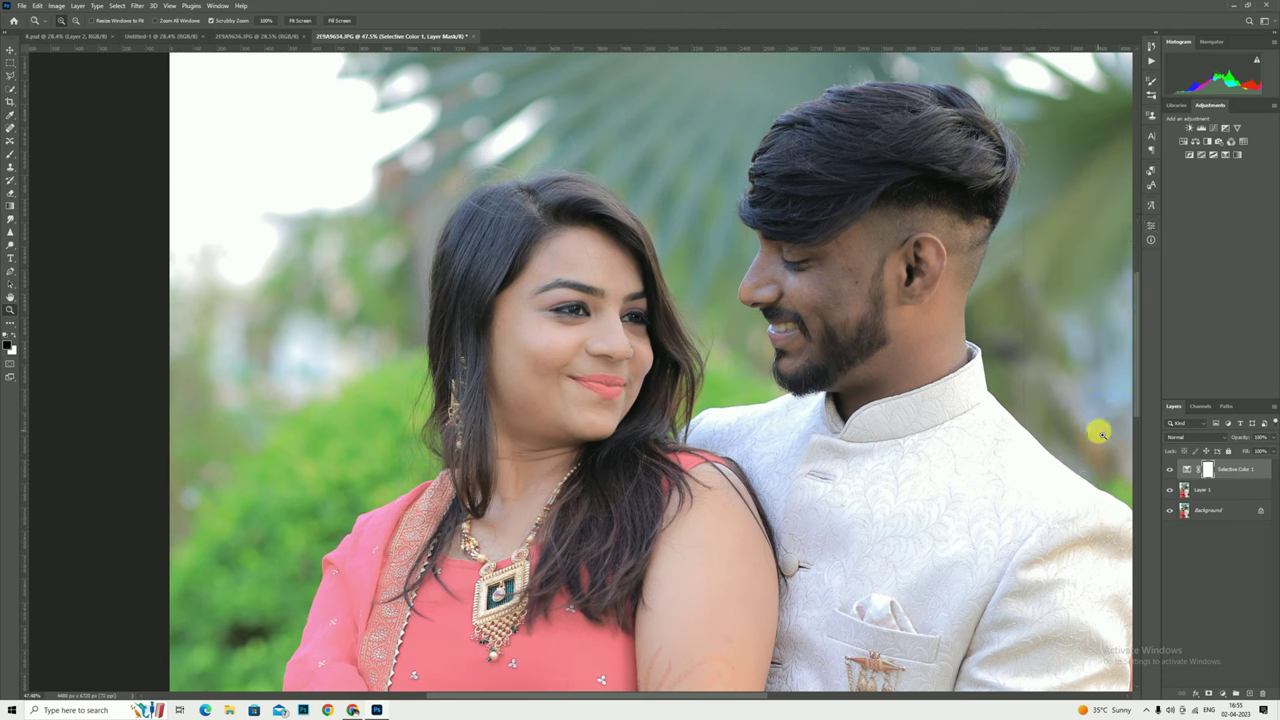
Invert the adjustment mask and paint the effect back onto the skin.
key("ctrl+i")
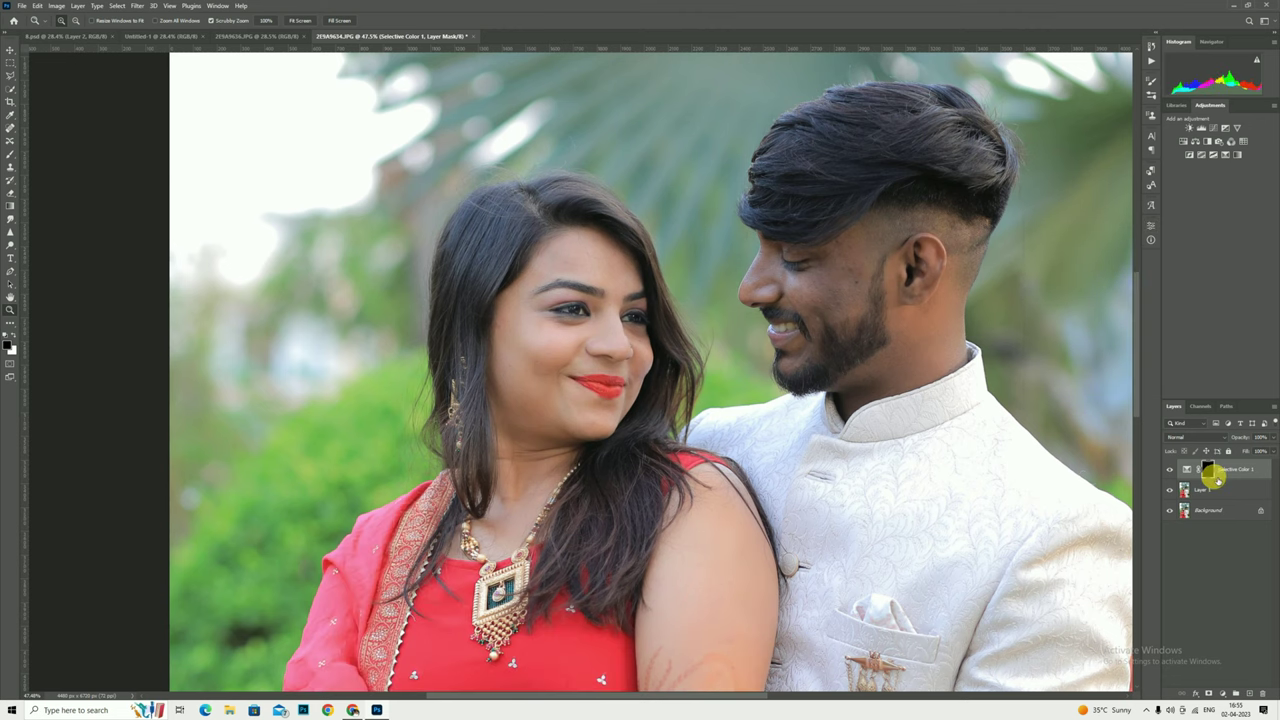
left_click(10, 154)
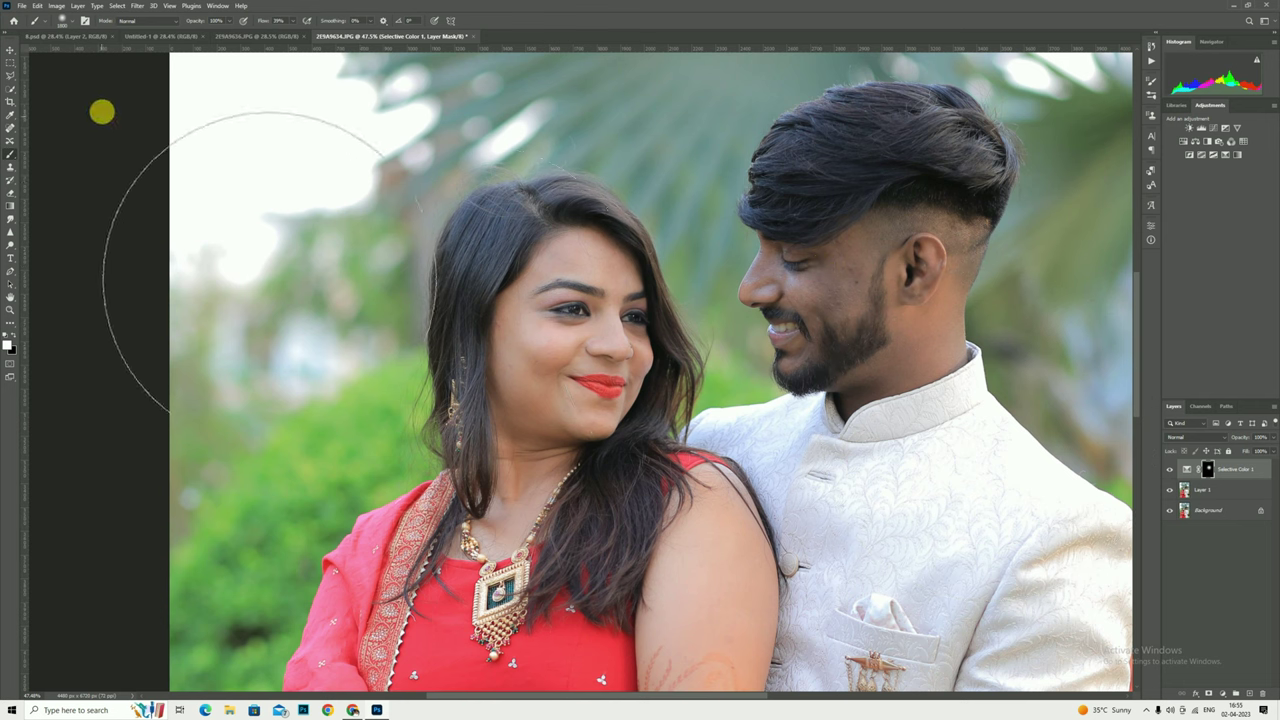
left_click(863, 270)
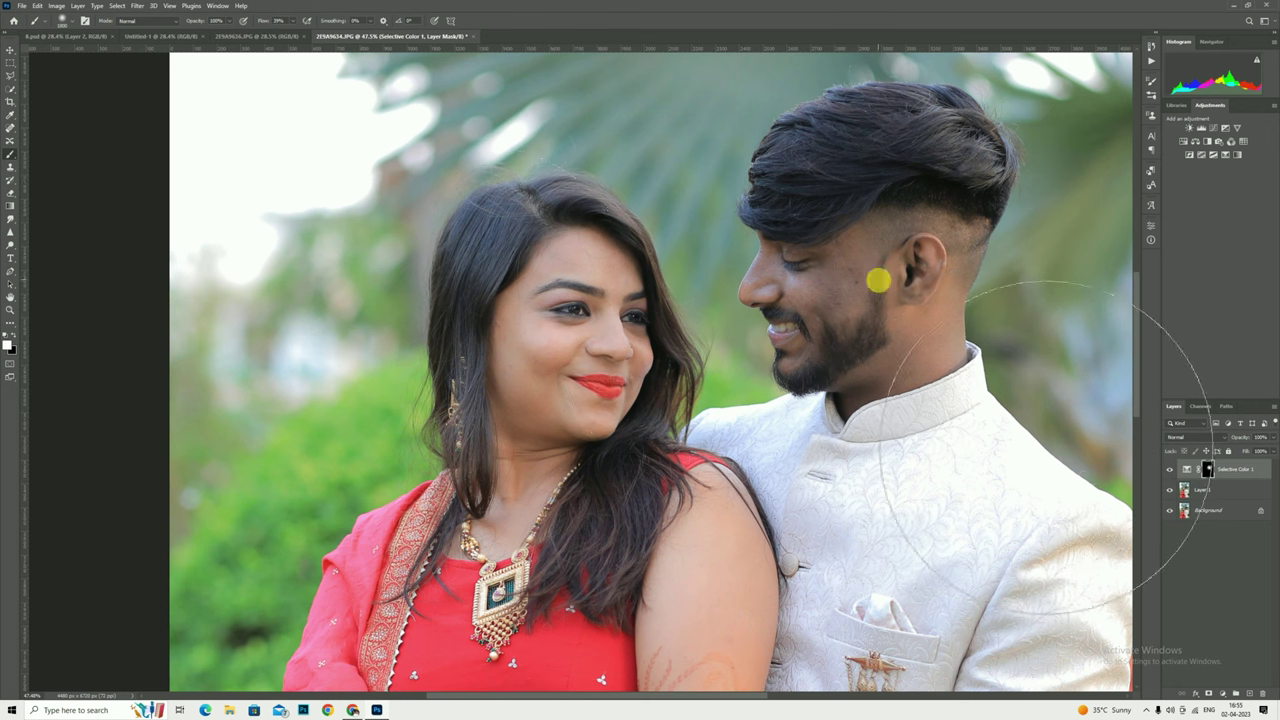
left_click(10, 309)
Merge the Selective Color adjustment and photo copy into one layer.
key("ctrl+0")
left_click(540, 312)
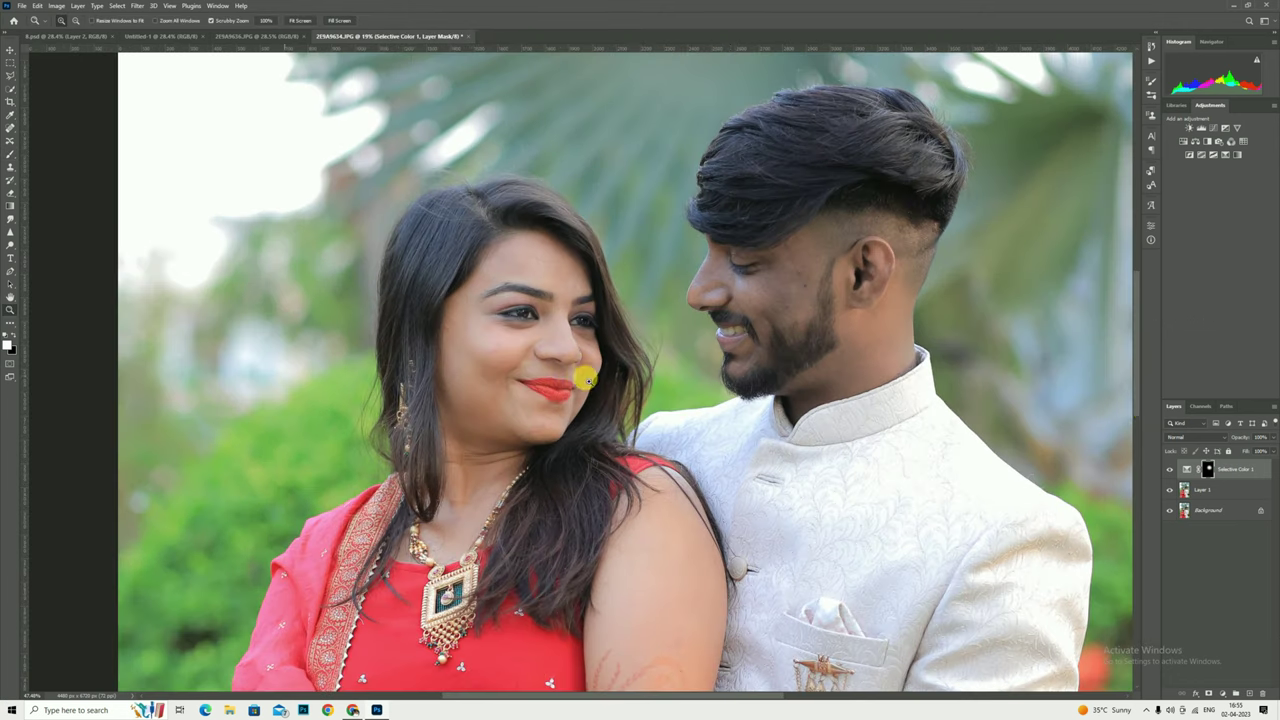
right_click(778, 308)
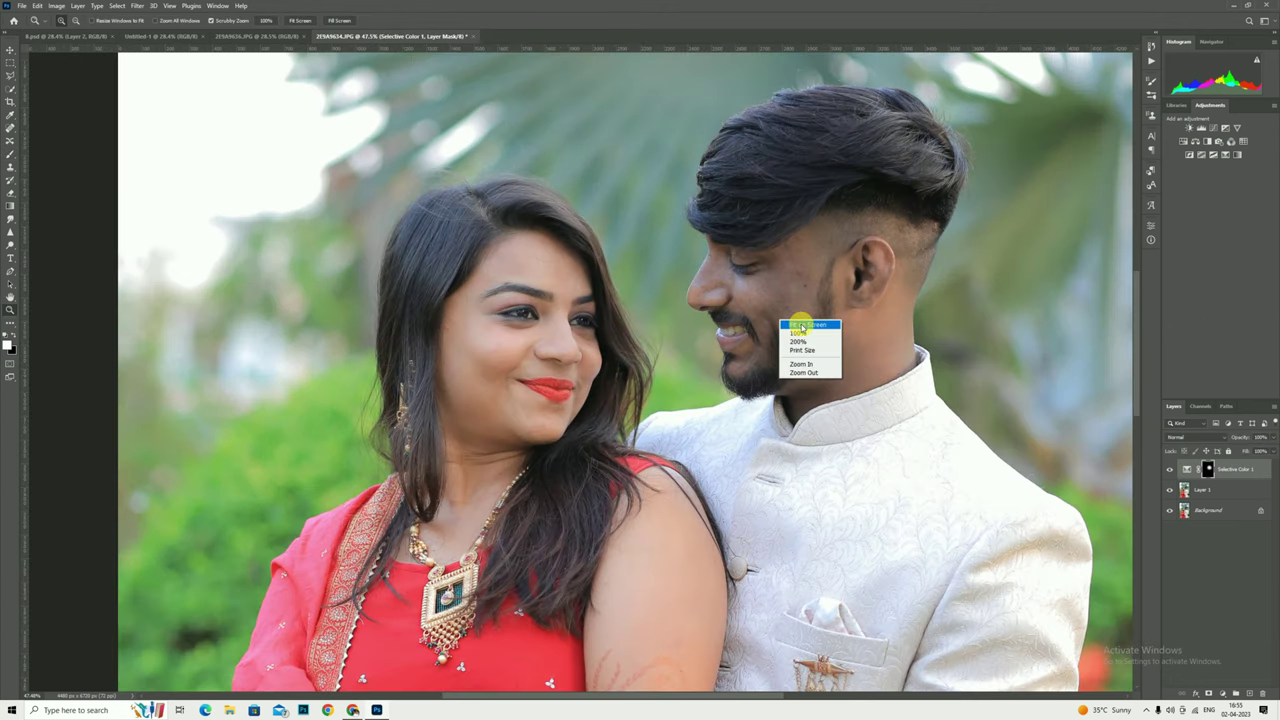
left_click(802, 325)
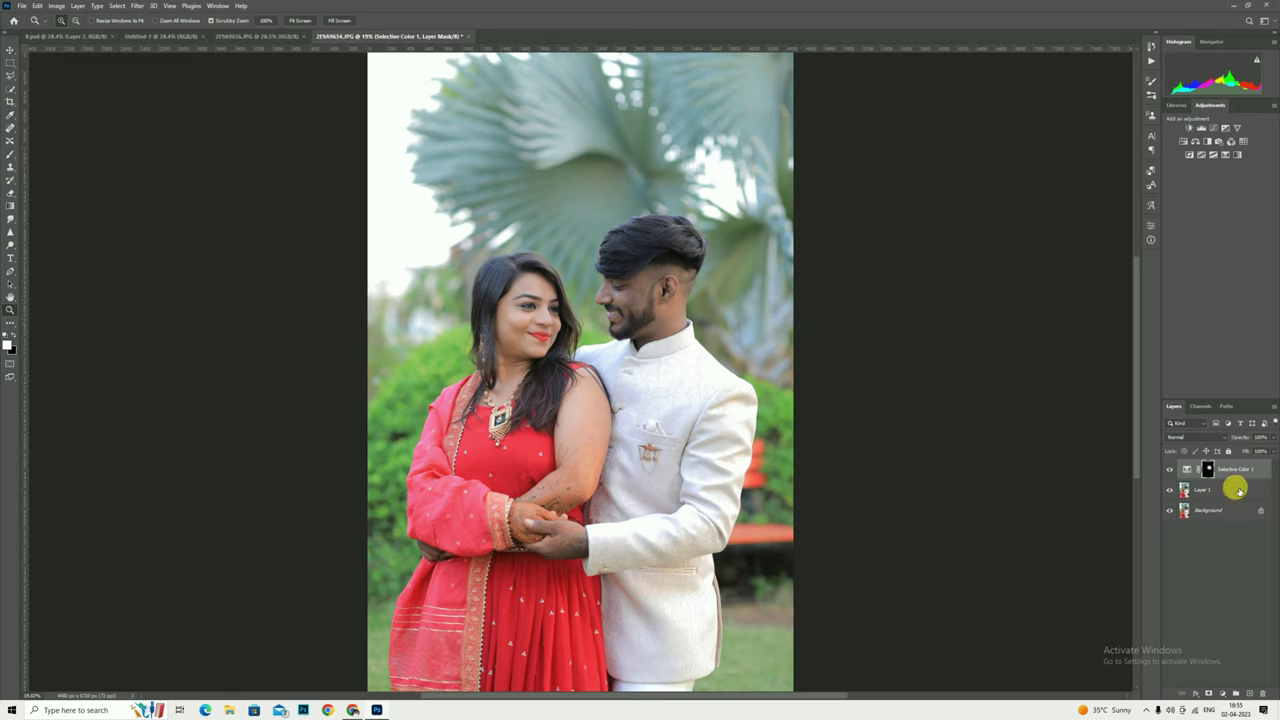
right_click(1238, 490)
left_click(1165, 361)
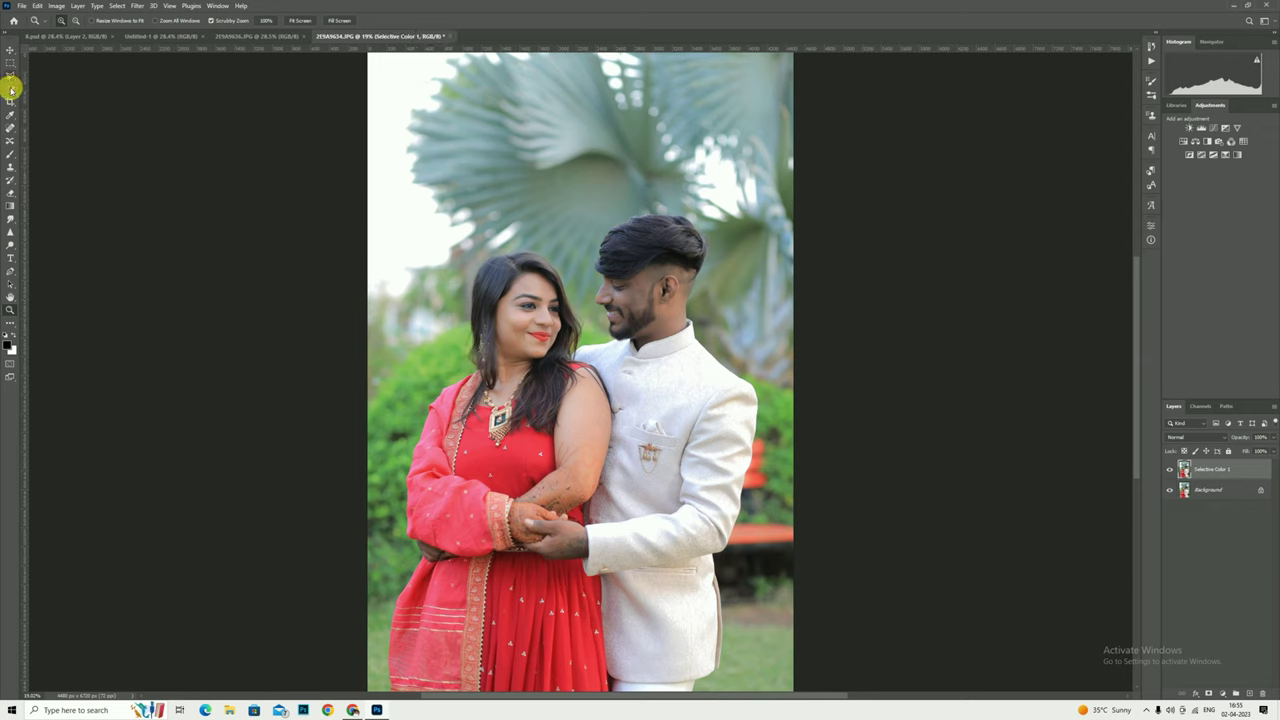
Outline the couple automatically with the Quick Selection tool's Select Subject.
left_click(11, 92)
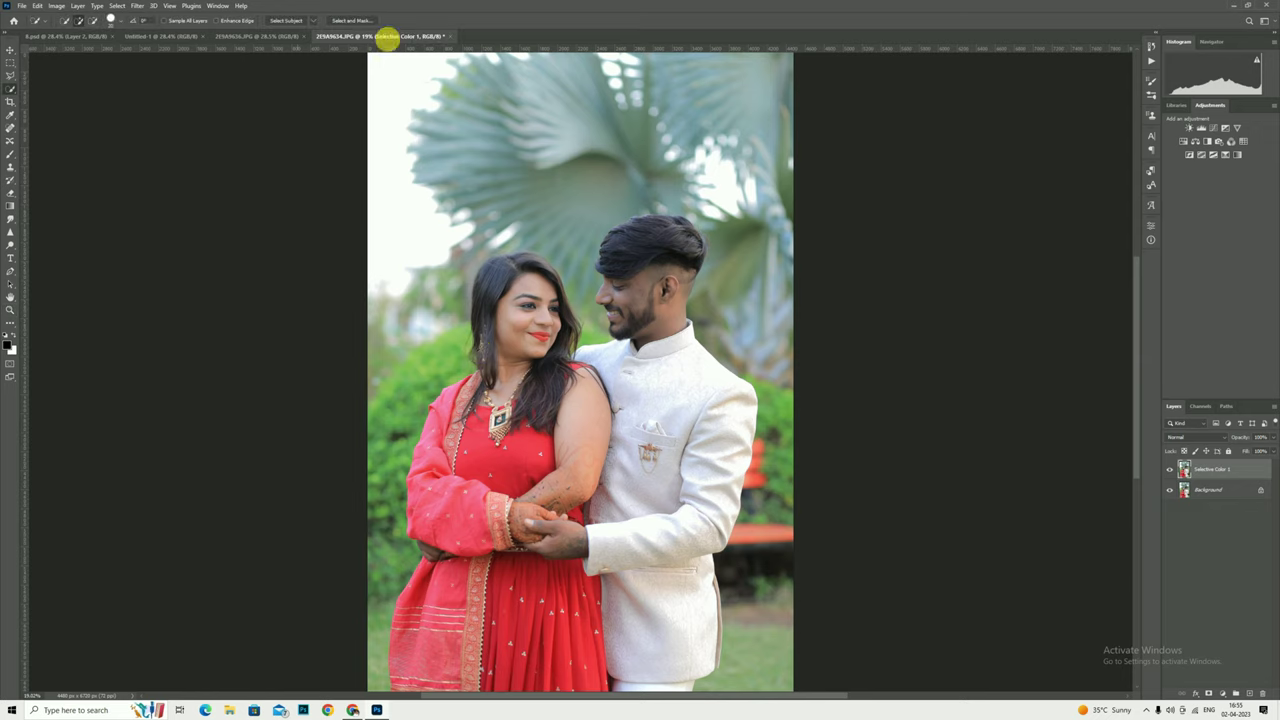
left_click(284, 20)
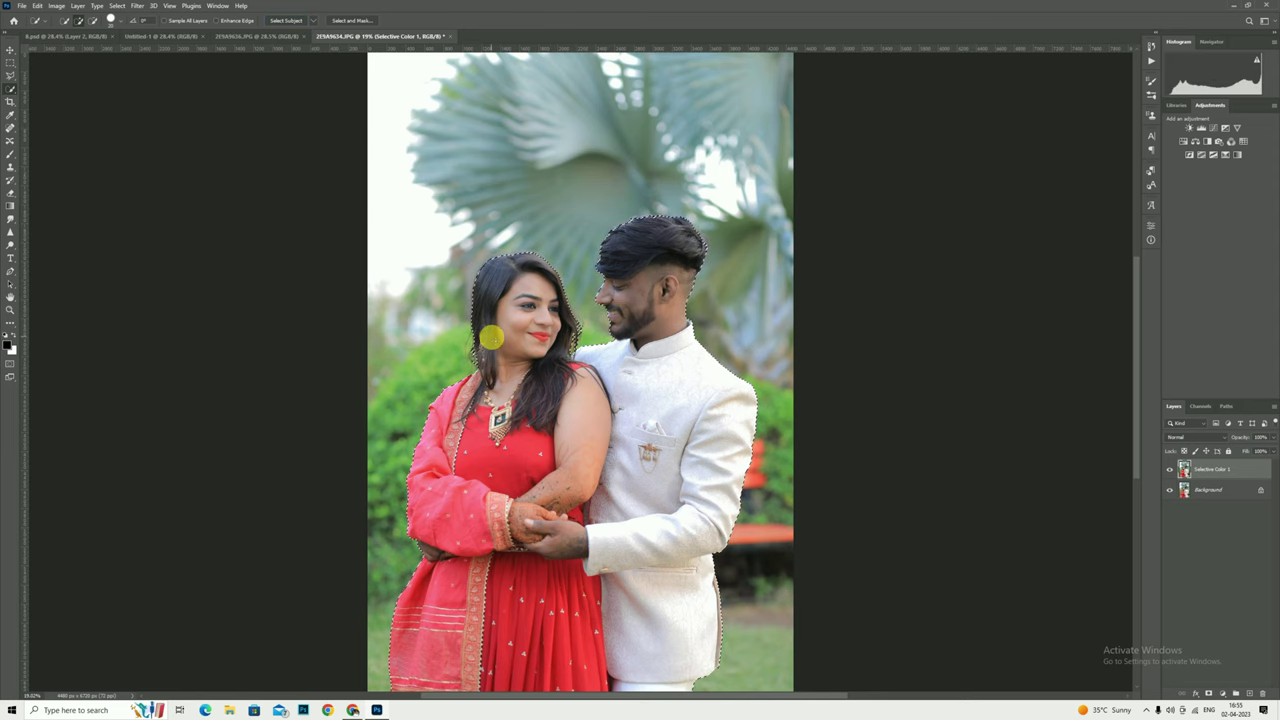
scroll(491, 338, "up", 1)
right_click(575, 288)
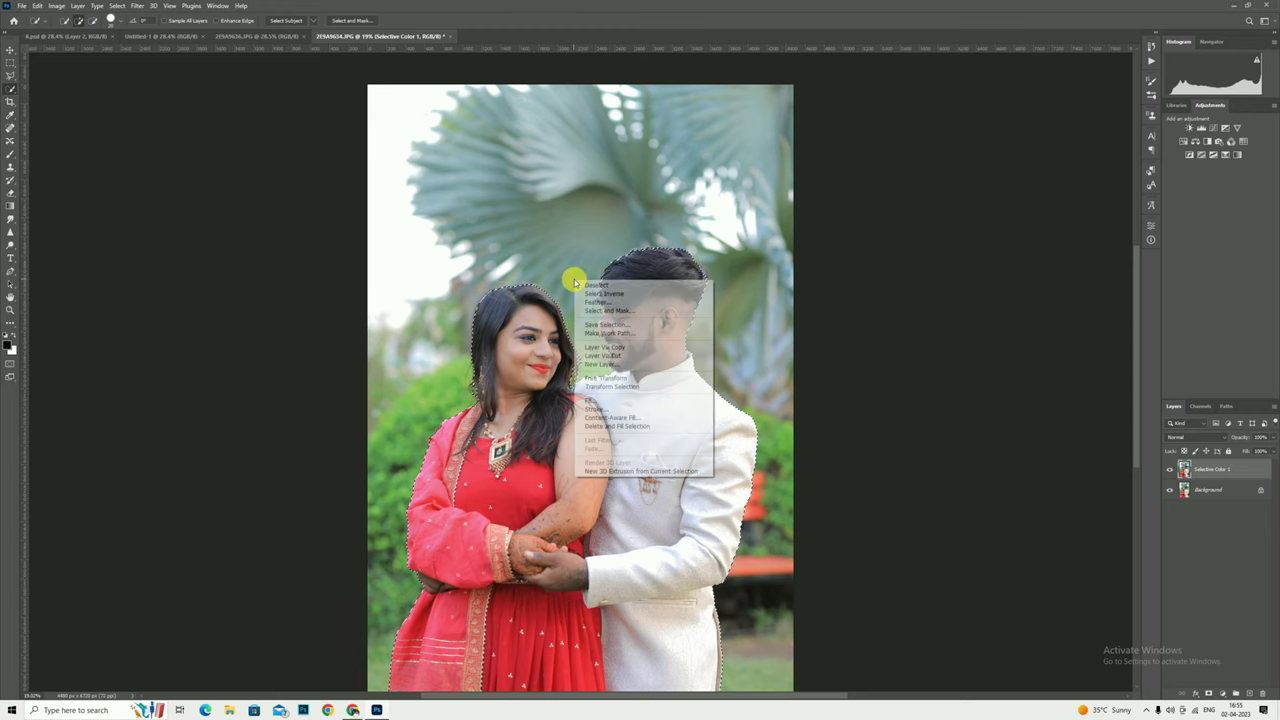
left_click(618, 311)
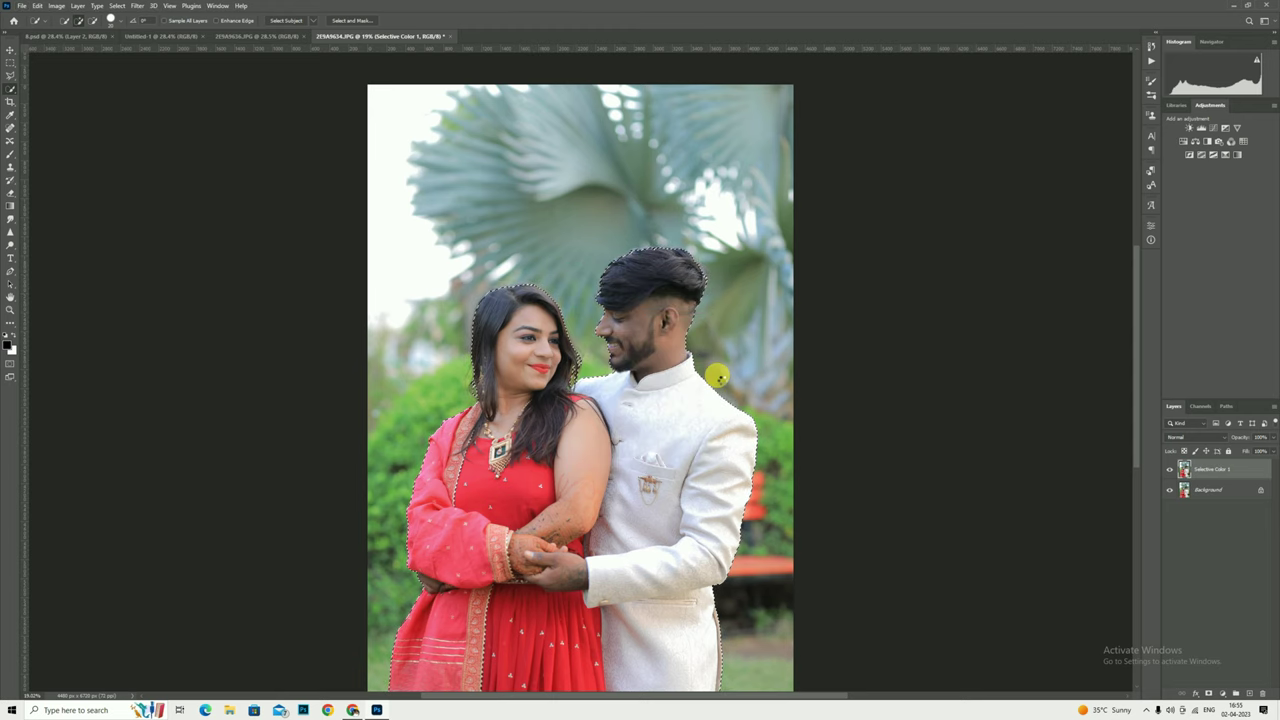
Inspect the couple's edges in Select and Mask and accept the refined selection.
scroll(457, 360, "up", 3)
scroll(449, 331, "up", 3)
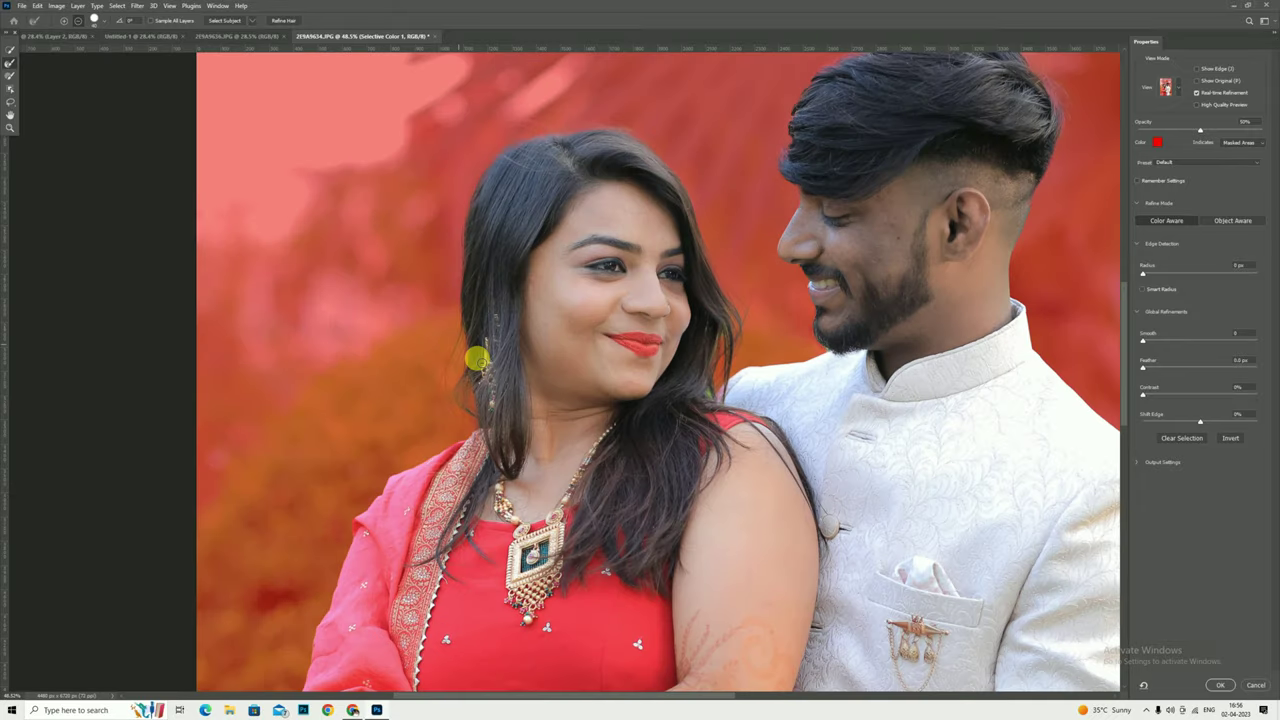
scroll(485, 362, "up", 2)
scroll(800, 459, "up", 1)
scroll(723, 438, "up", 2)
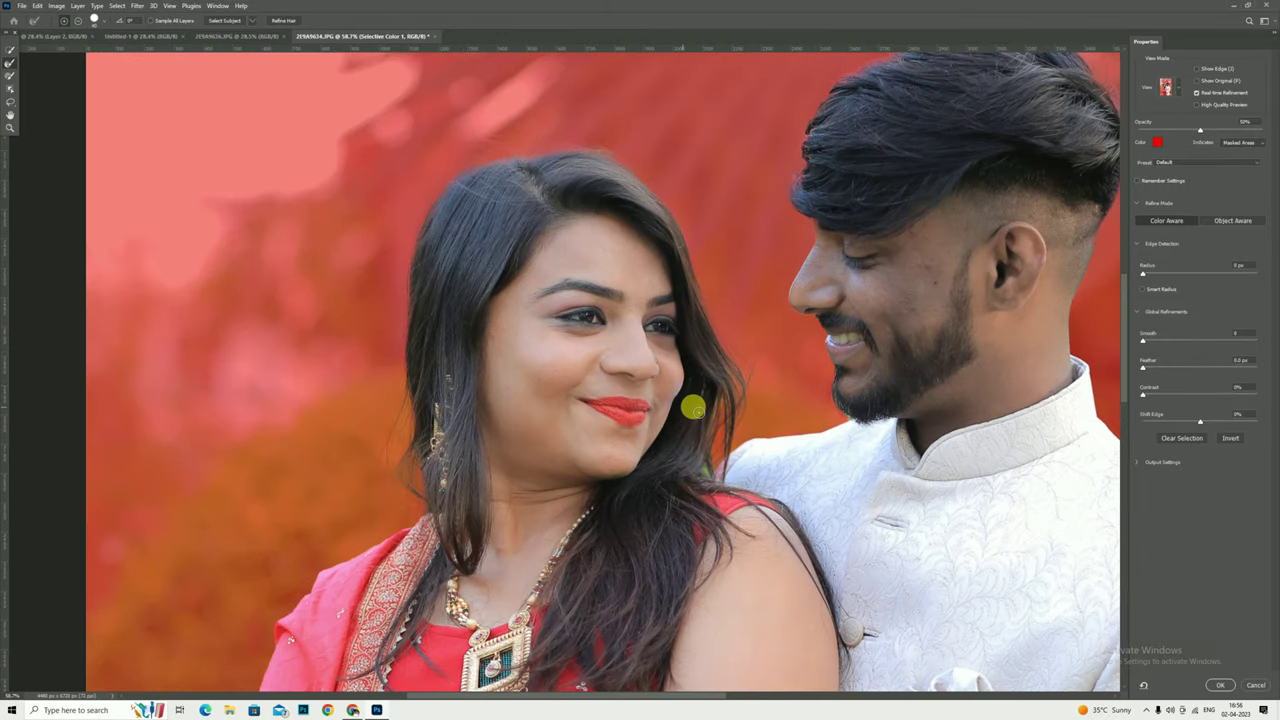
scroll(707, 390, "down", 2)
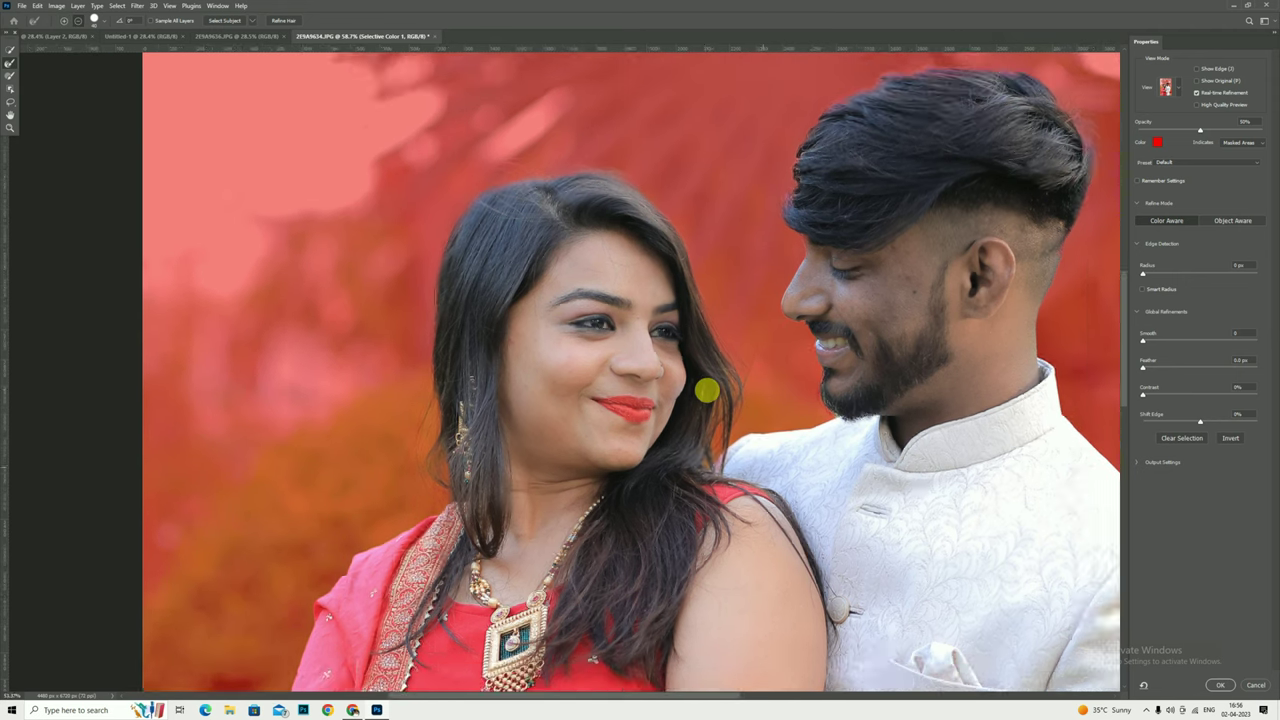
scroll(707, 390, "down", 1)
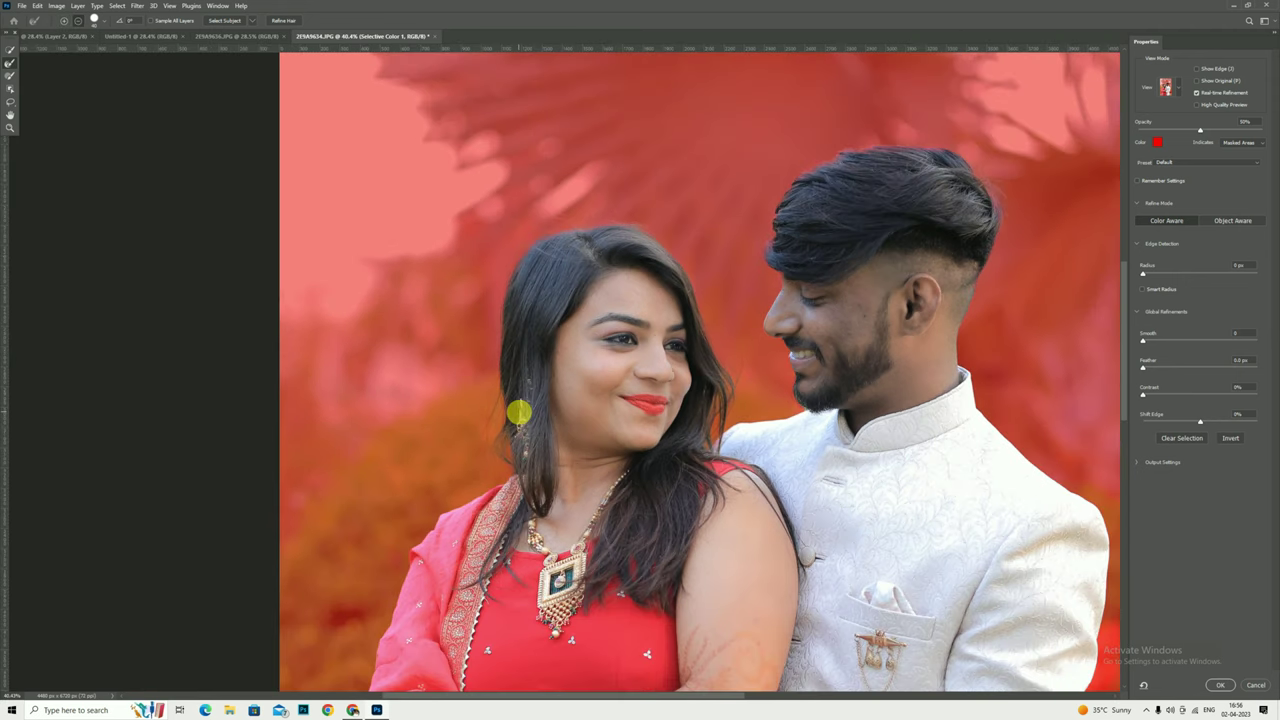
scroll(524, 370, "down", 1)
scroll(720, 410, "down", 2)
scroll(694, 400, "down", 1)
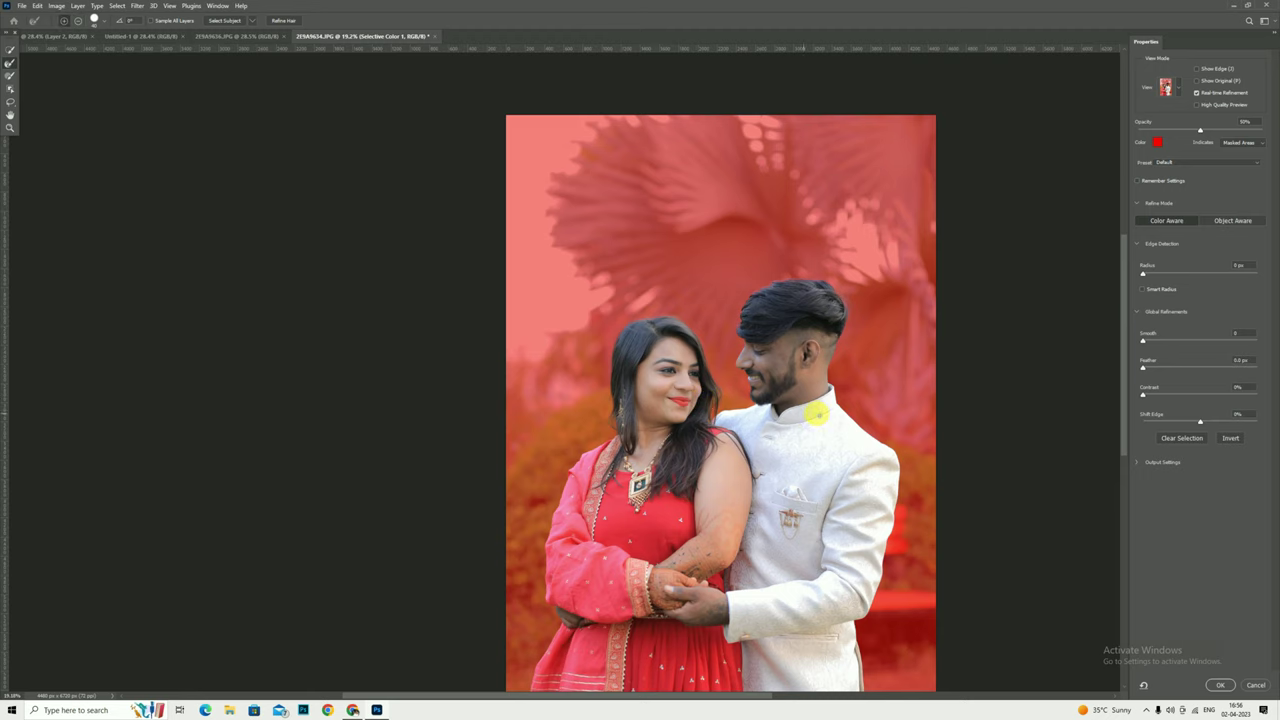
scroll(800, 280, "up", 2)
scroll(831, 277, "up", 2)
scroll(836, 283, "down", 2)
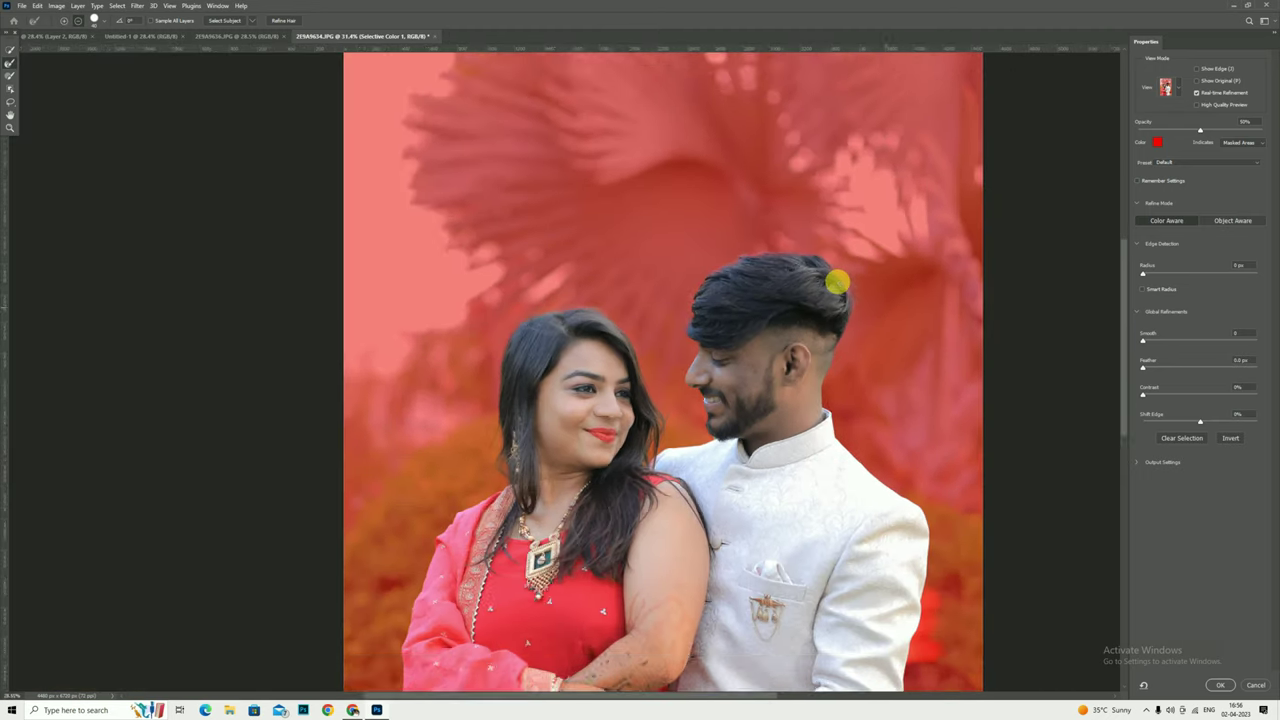
scroll(836, 283, "down", 3)
left_click(1220, 685)
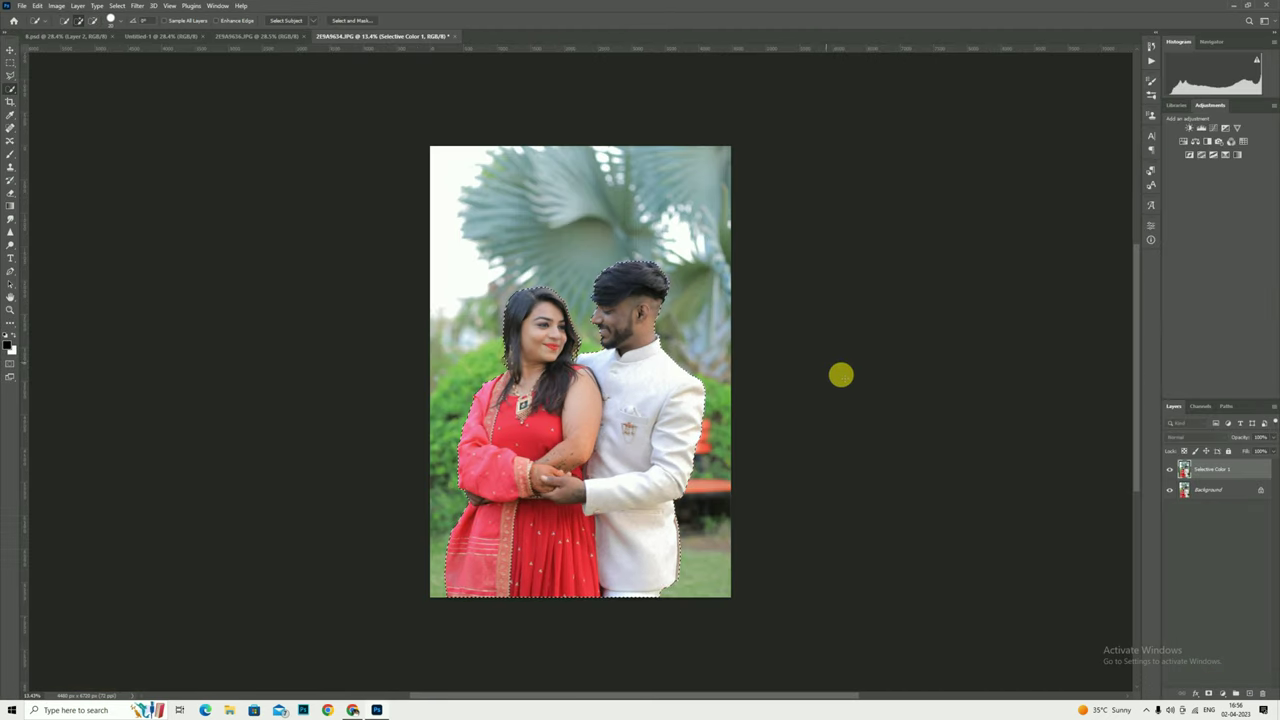
Copy the couple to Layer 1, hide Background, and move the cut-out up and left.
key("ctrl+j")
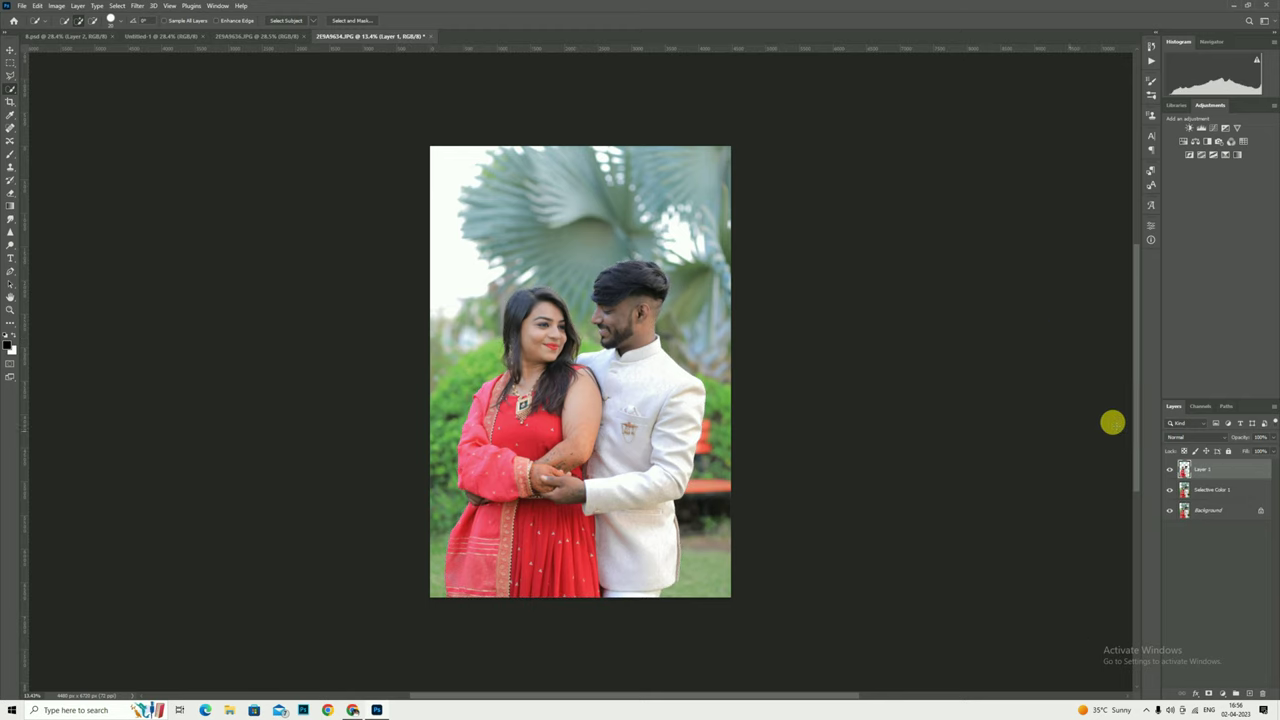
left_click(1170, 511)
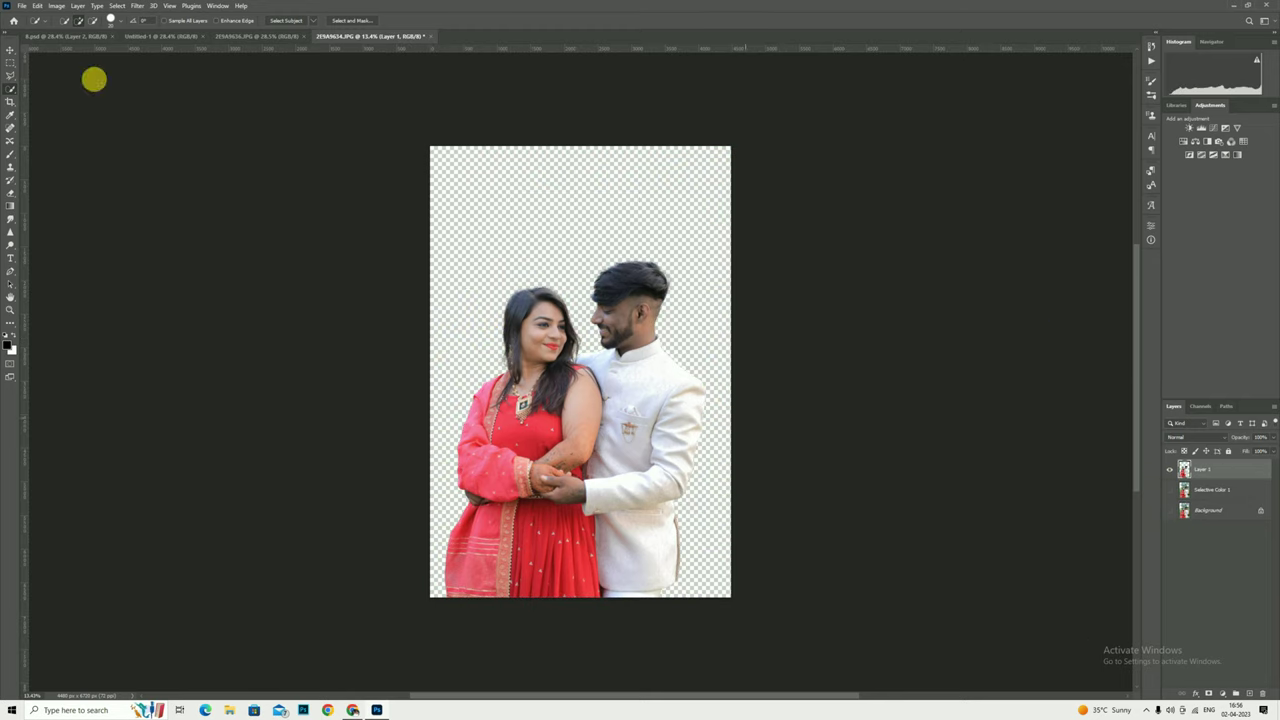
left_click(10, 48)
left_click_drag(658, 447, 671, 377)
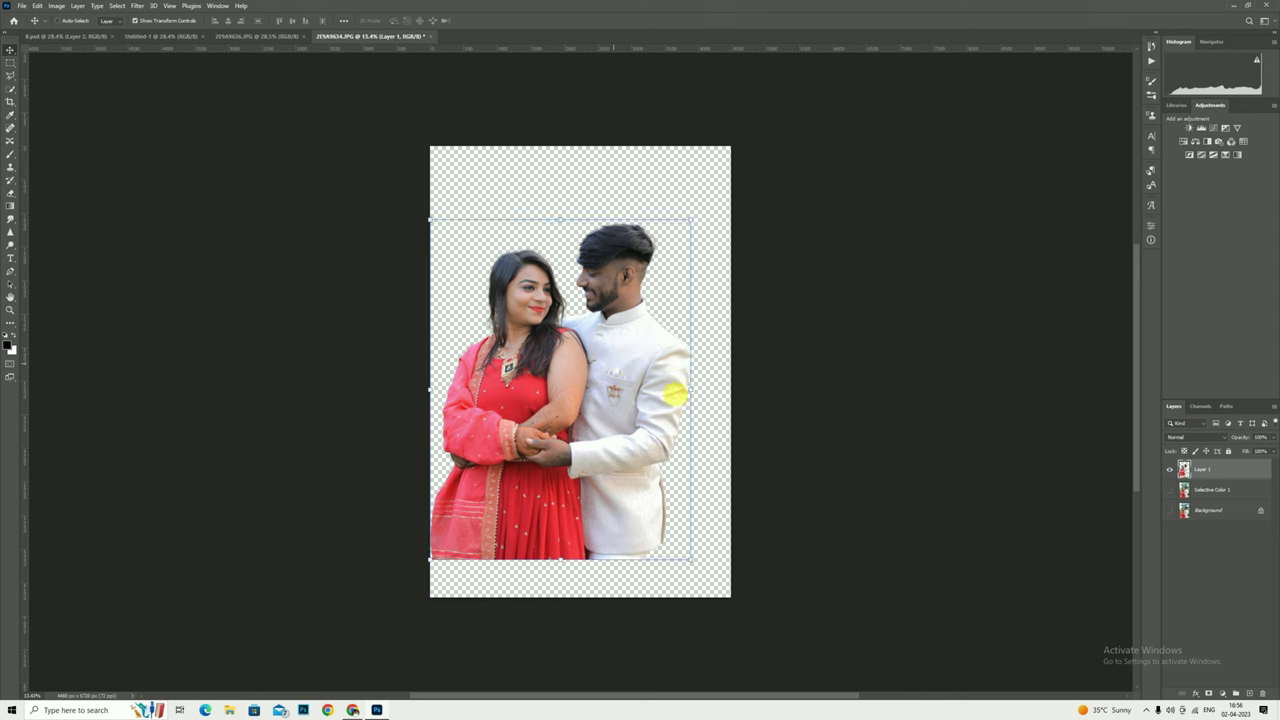
On the 2E9A9636 photo, refine the couple's selection edges in Select and Mask and apply it.
left_click(230, 35)
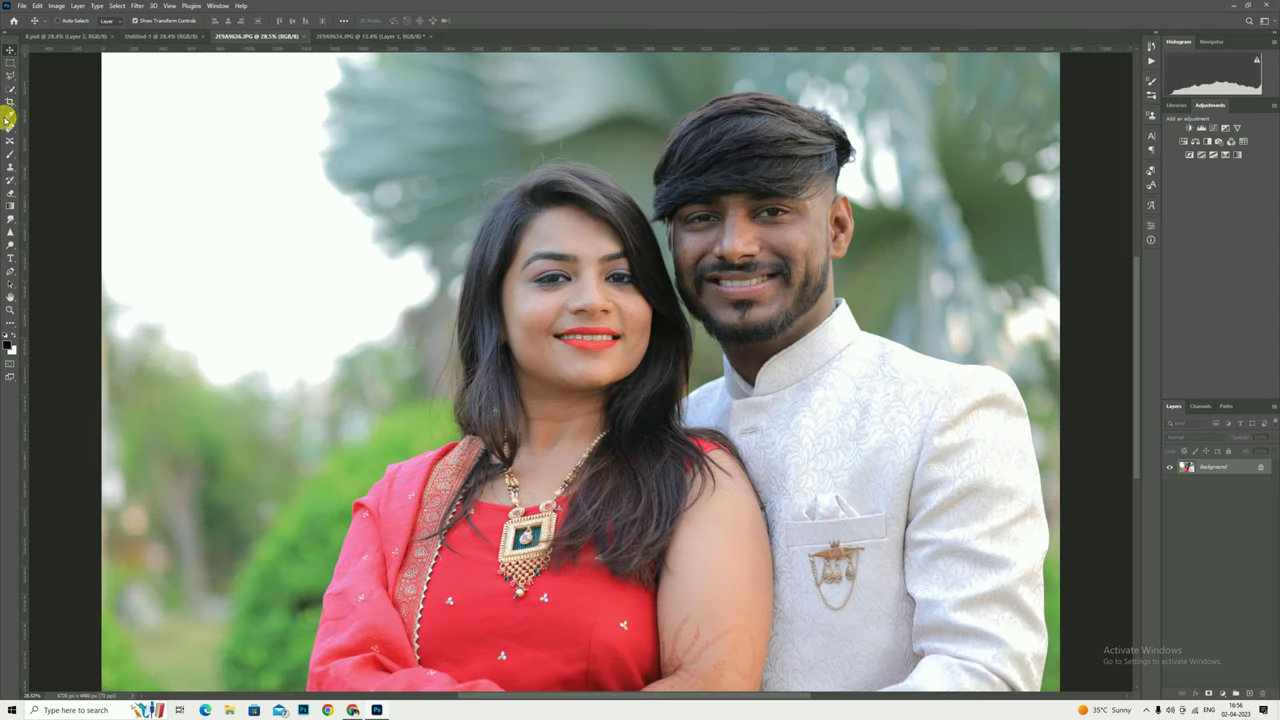
left_click(10, 89)
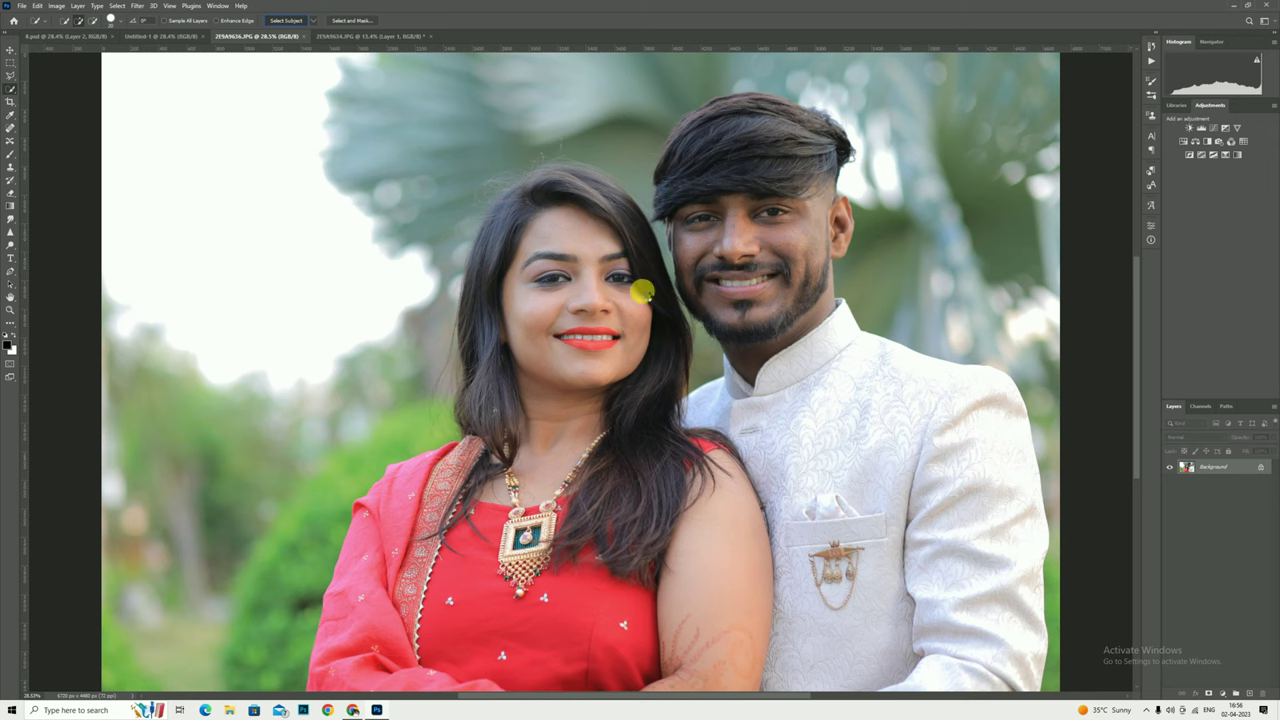
right_click(654, 213)
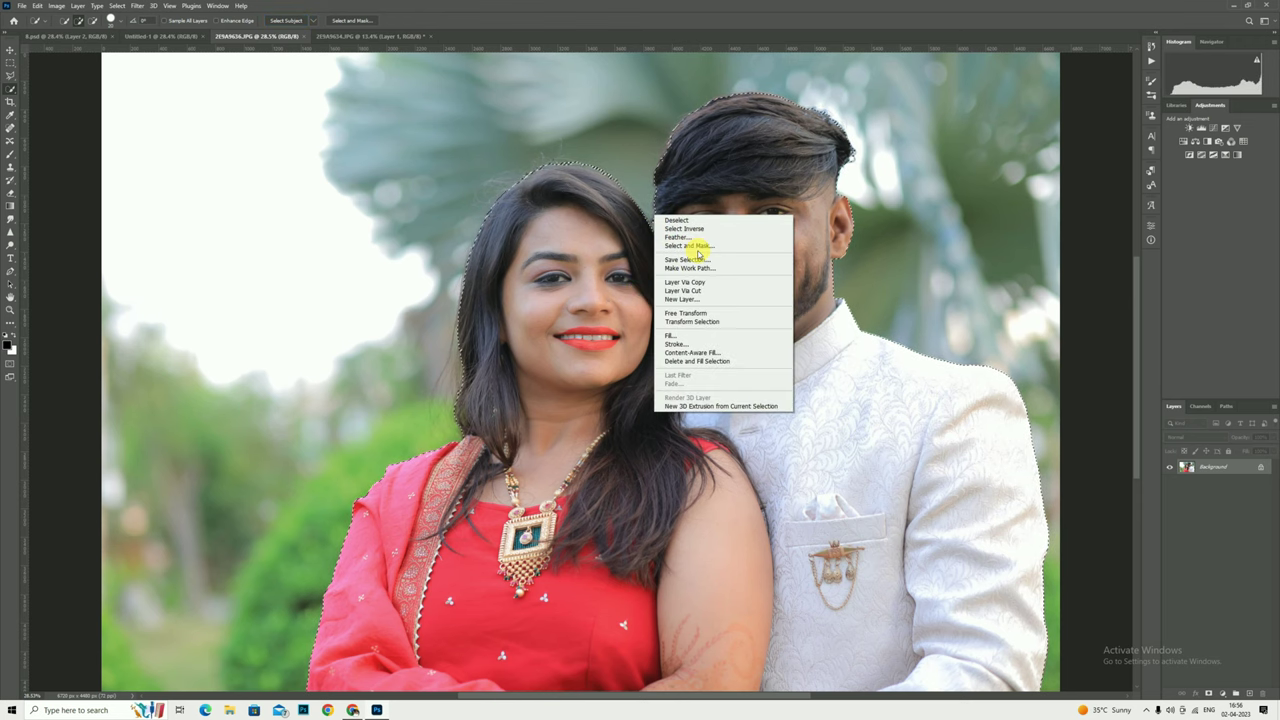
left_click(694, 246)
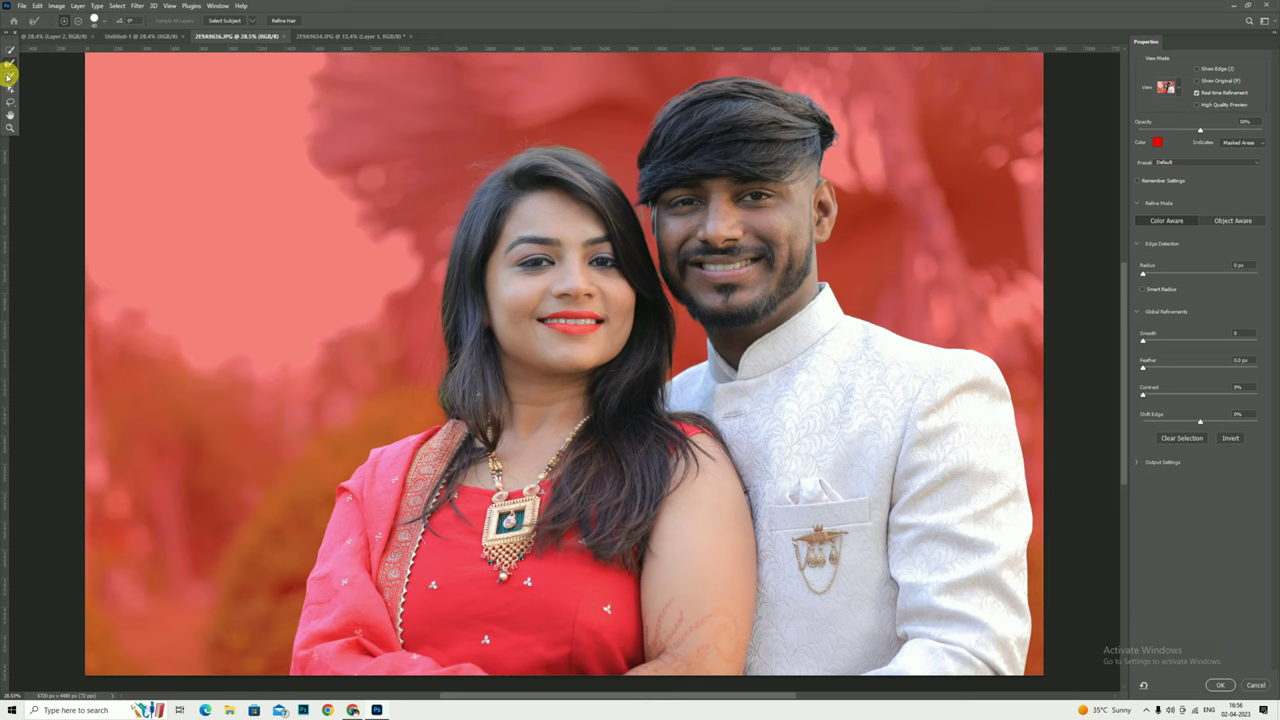
scroll(476, 338, "down", 2)
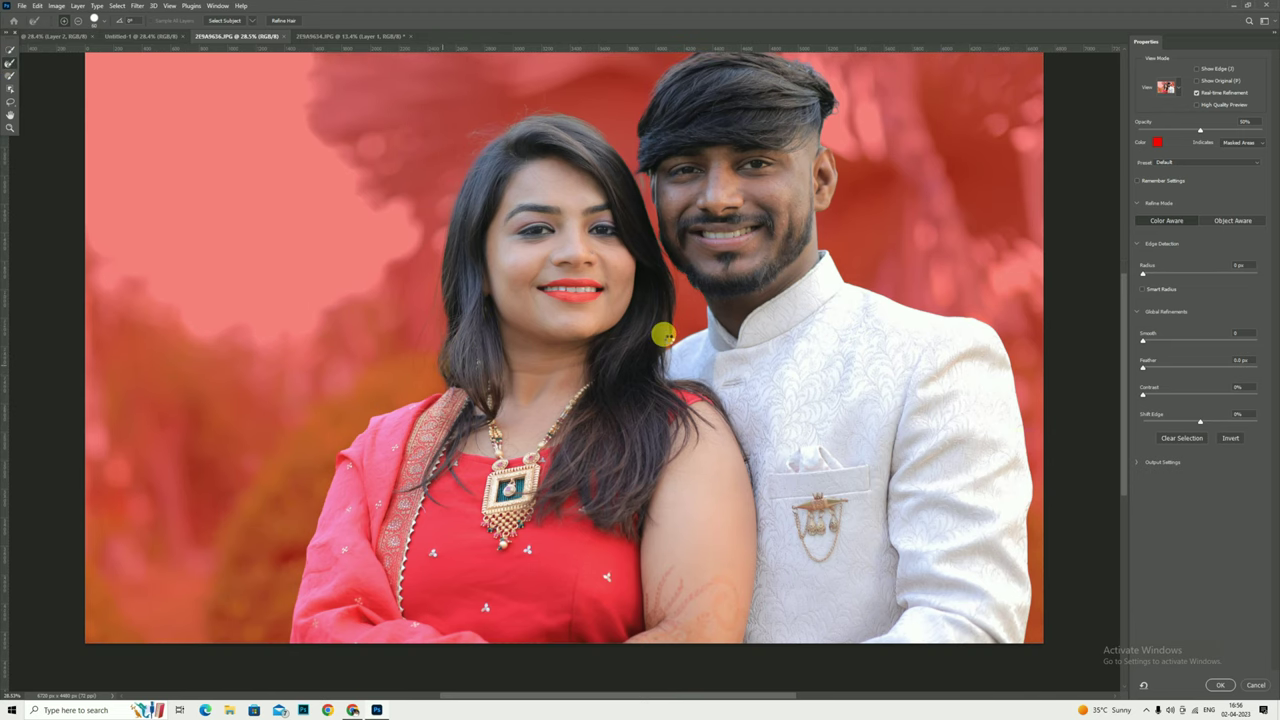
scroll(676, 298, "up", 3)
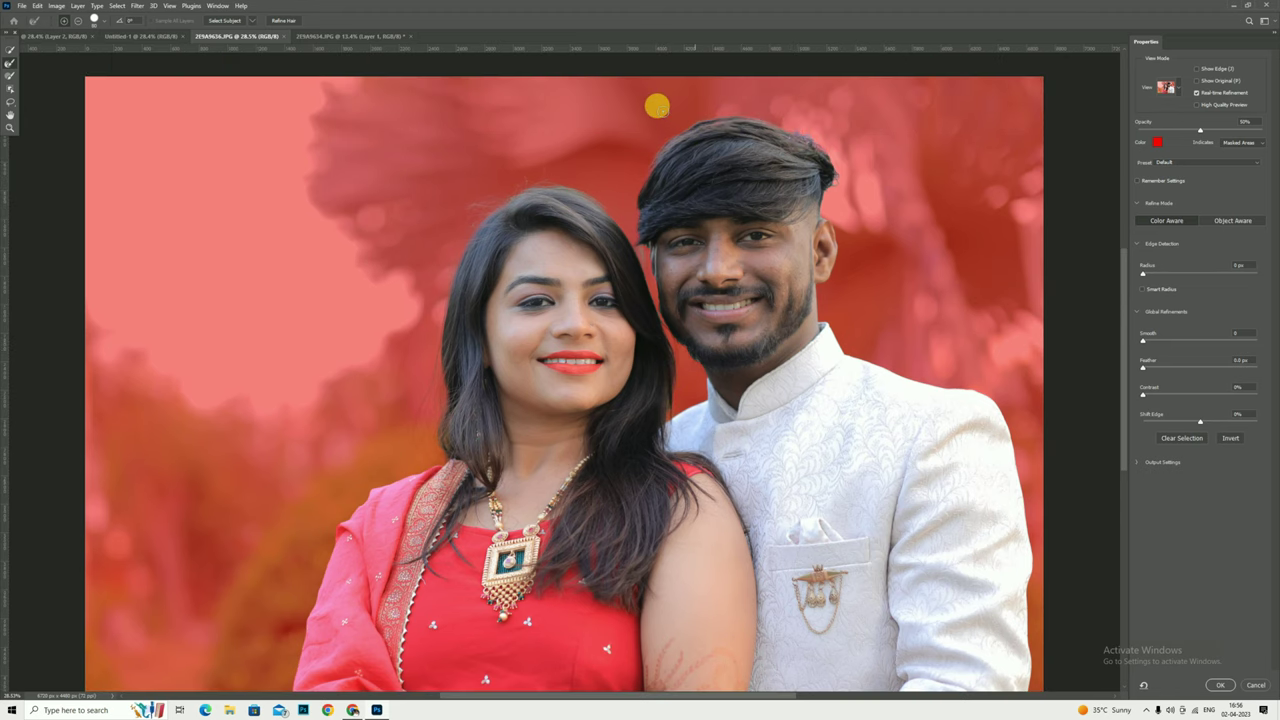
scroll(622, 242, "down", 4)
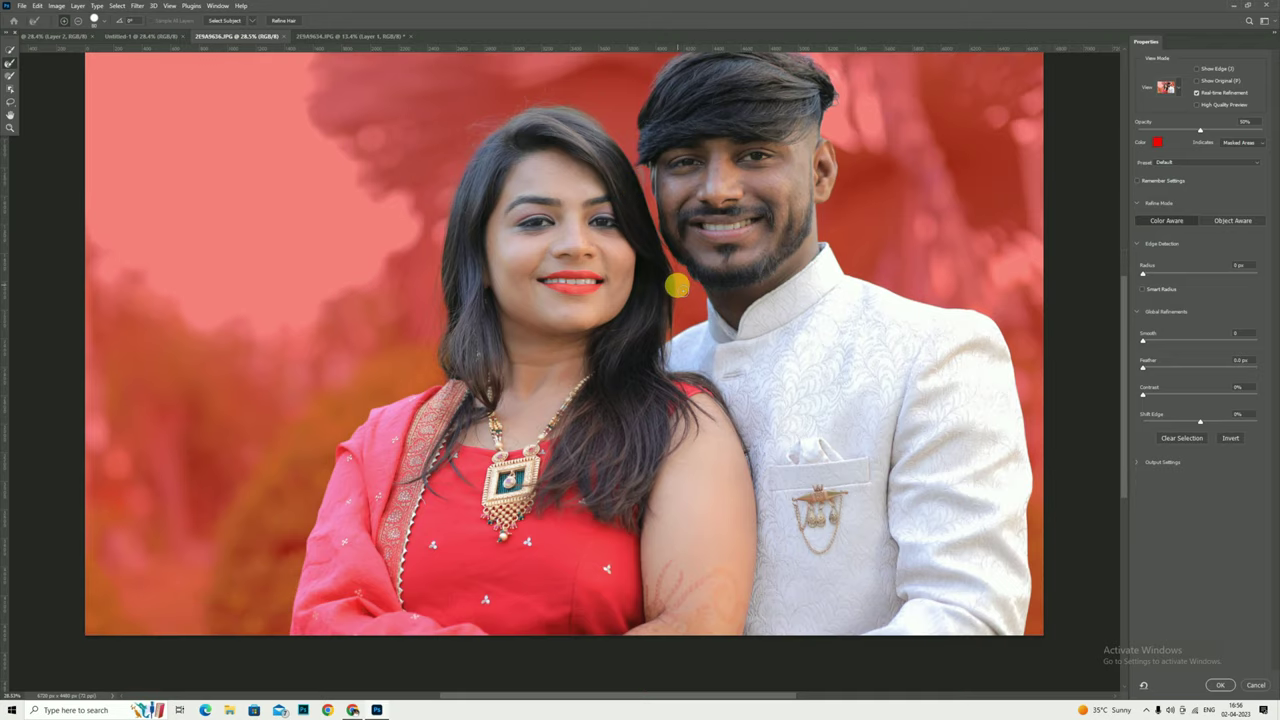
scroll(704, 336, "down", 2)
left_click(1220, 686)
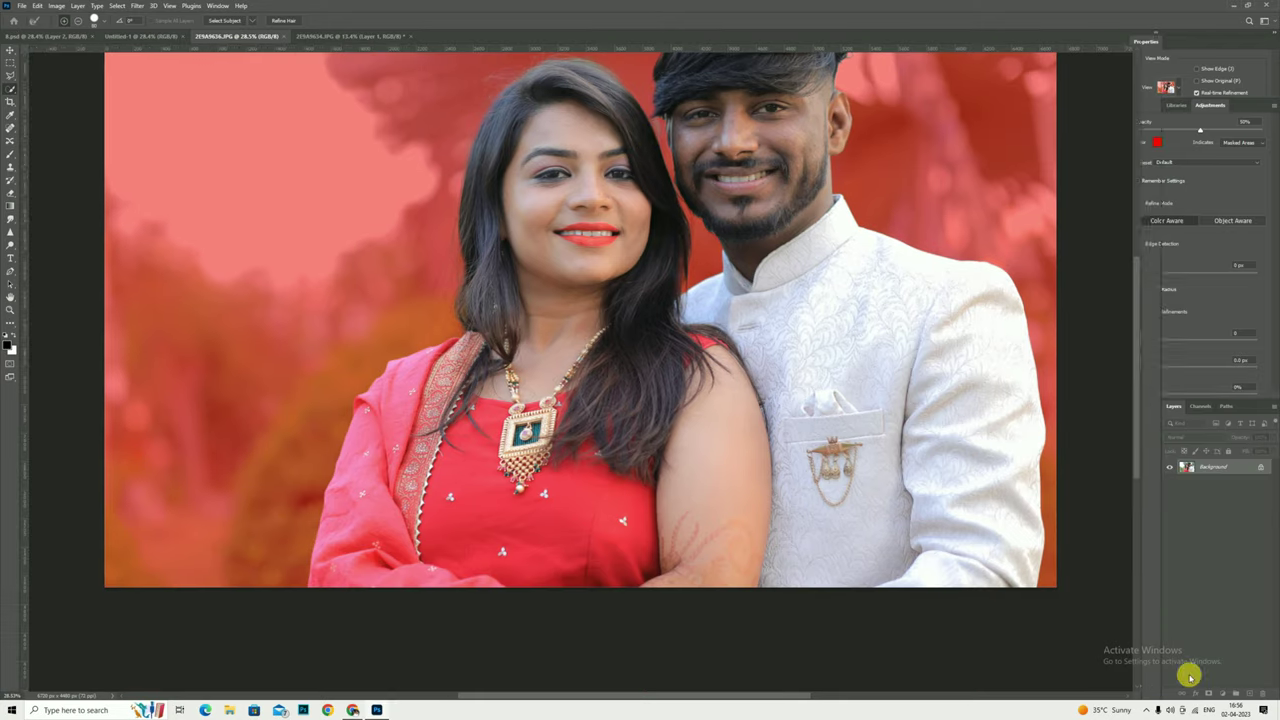
Copy the selected close-up couple to a new layer and drop it onto the Untitled-1 canvas.
key("ctrl+j")
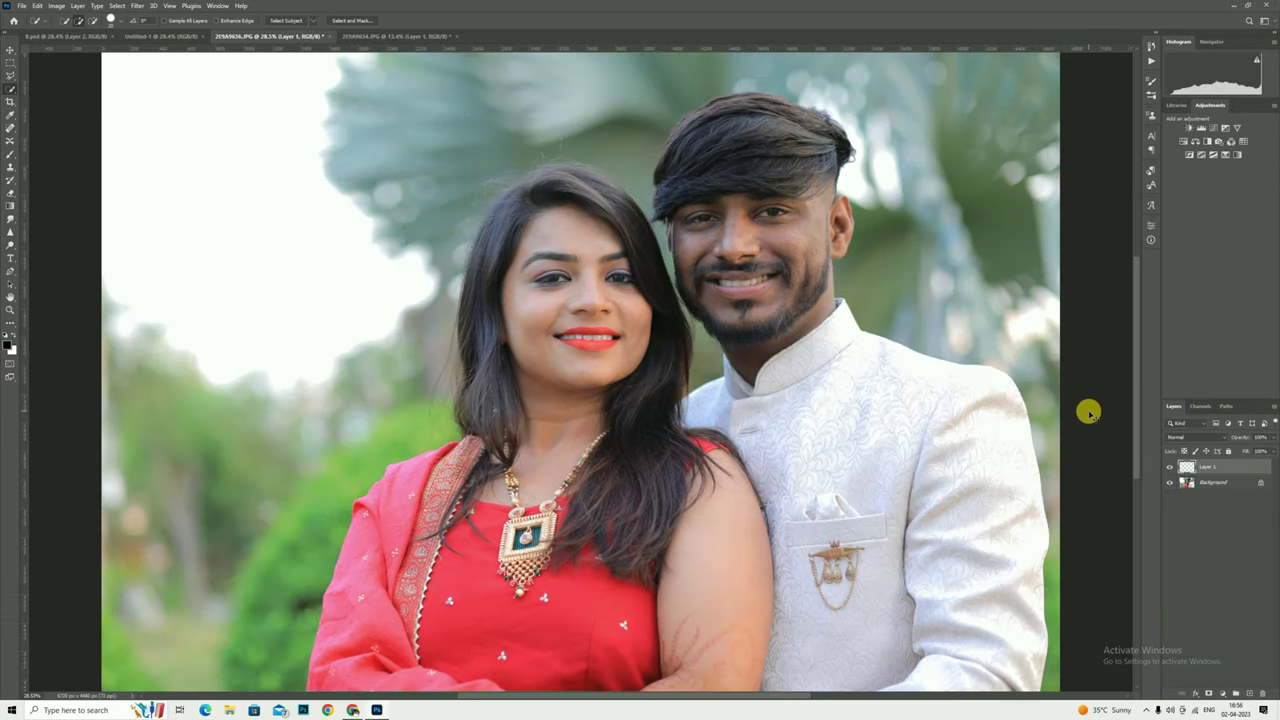
left_click(9, 49)
left_click_drag(748, 337, 158, 44)
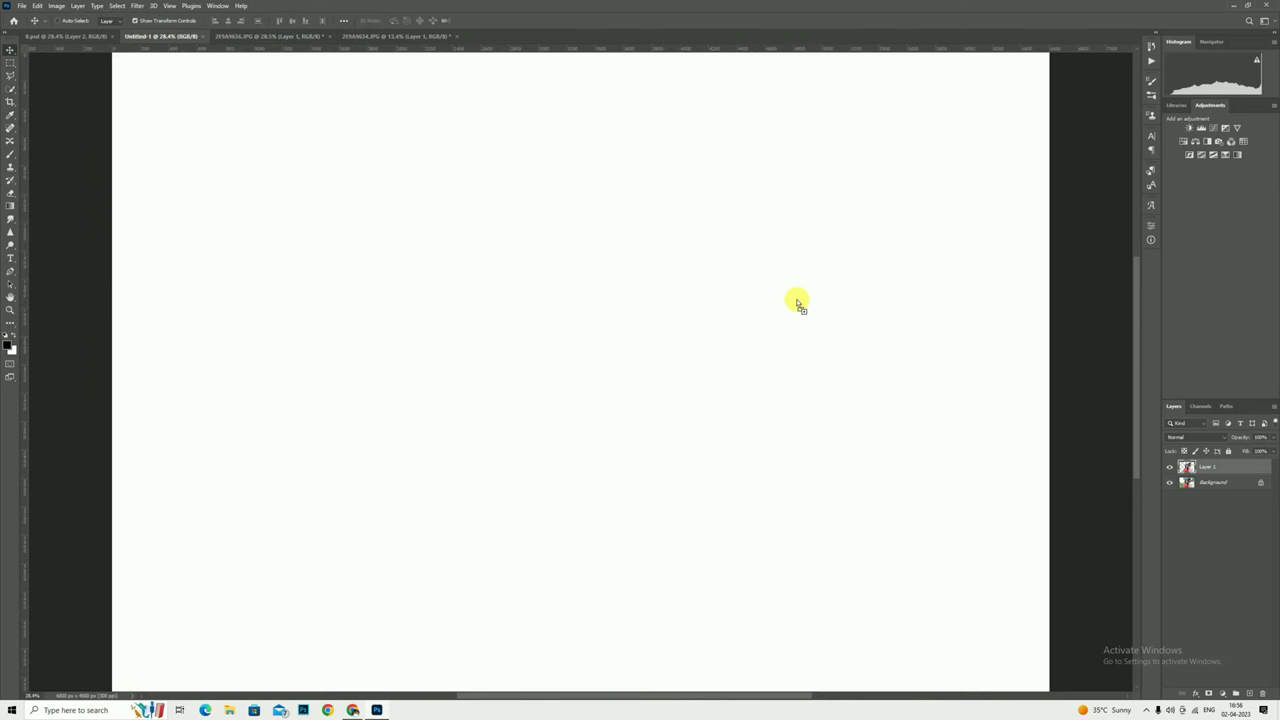
mouse_move(158, 44)
left_mouse_down()
mouse_move(850, 390)
mouse_move(851, 349)
left_mouse_up()
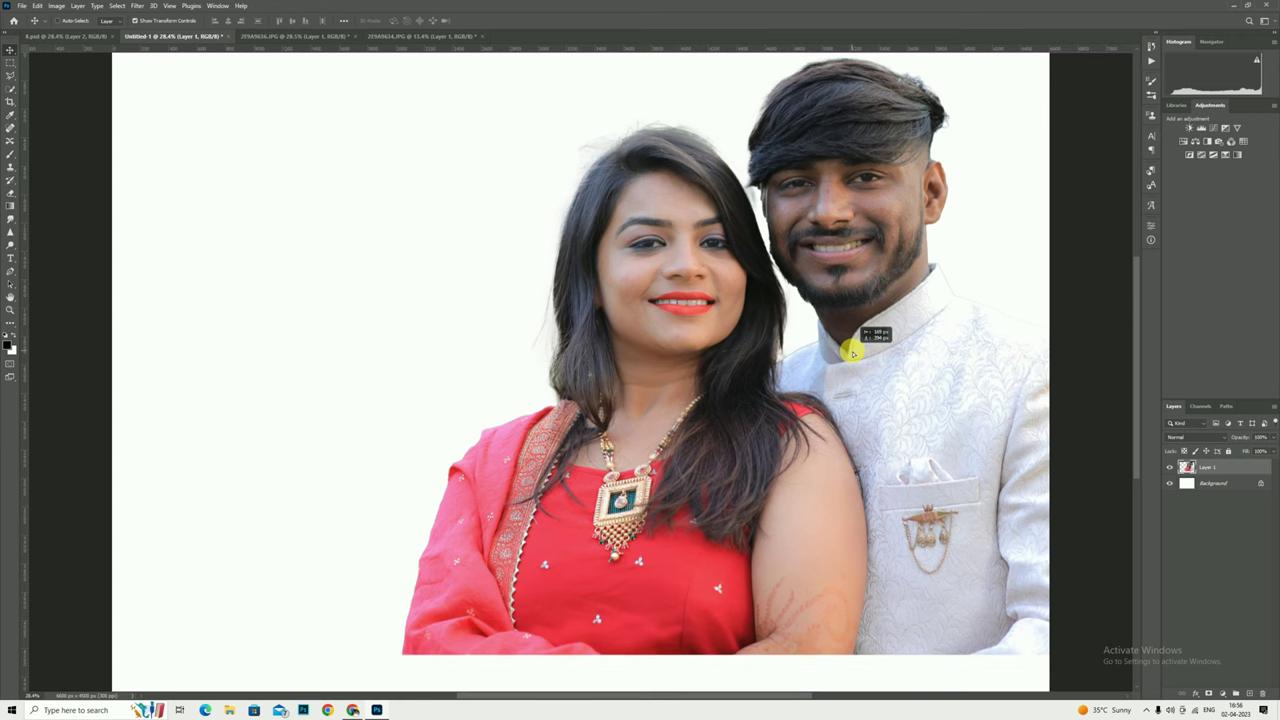
Zoom the Untitled-1 view out so the whole canvas fits on screen.
left_click(8, 309)
right_click(671, 299)
left_click(723, 337)
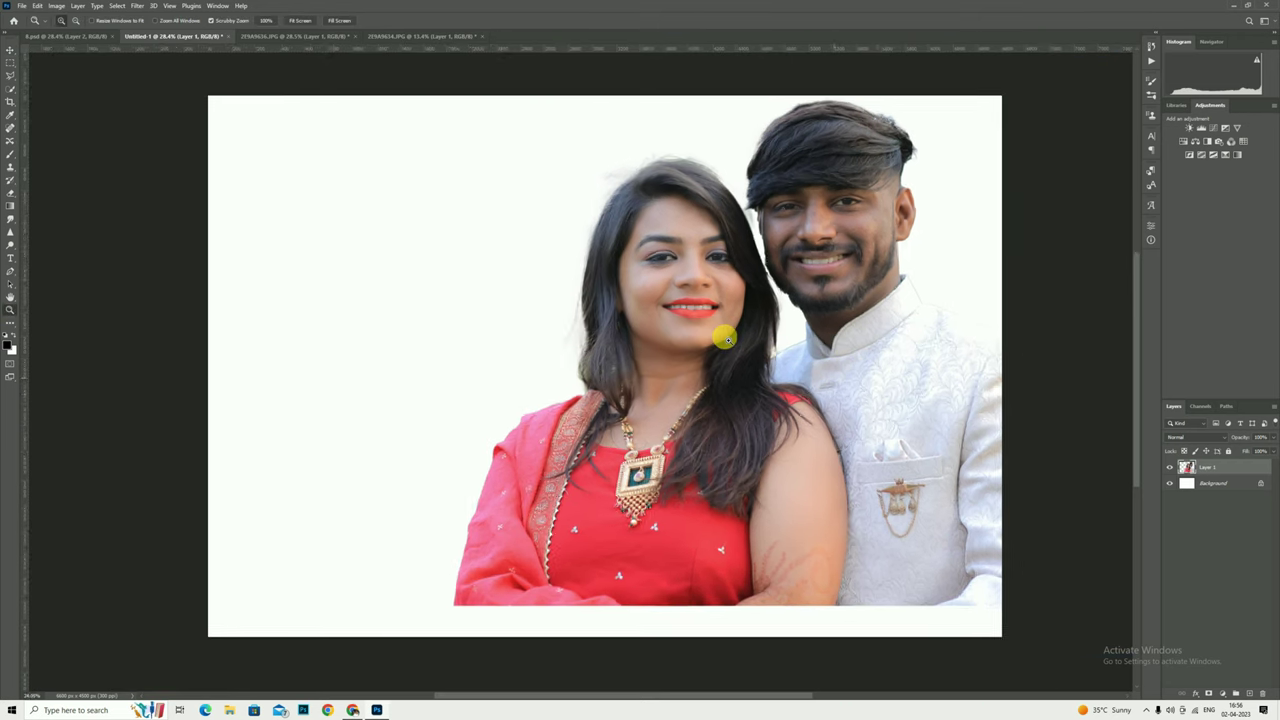
right_click(728, 272)
left_click(760, 298)
left_click(704, 285, "alt")
left_click(729, 251)
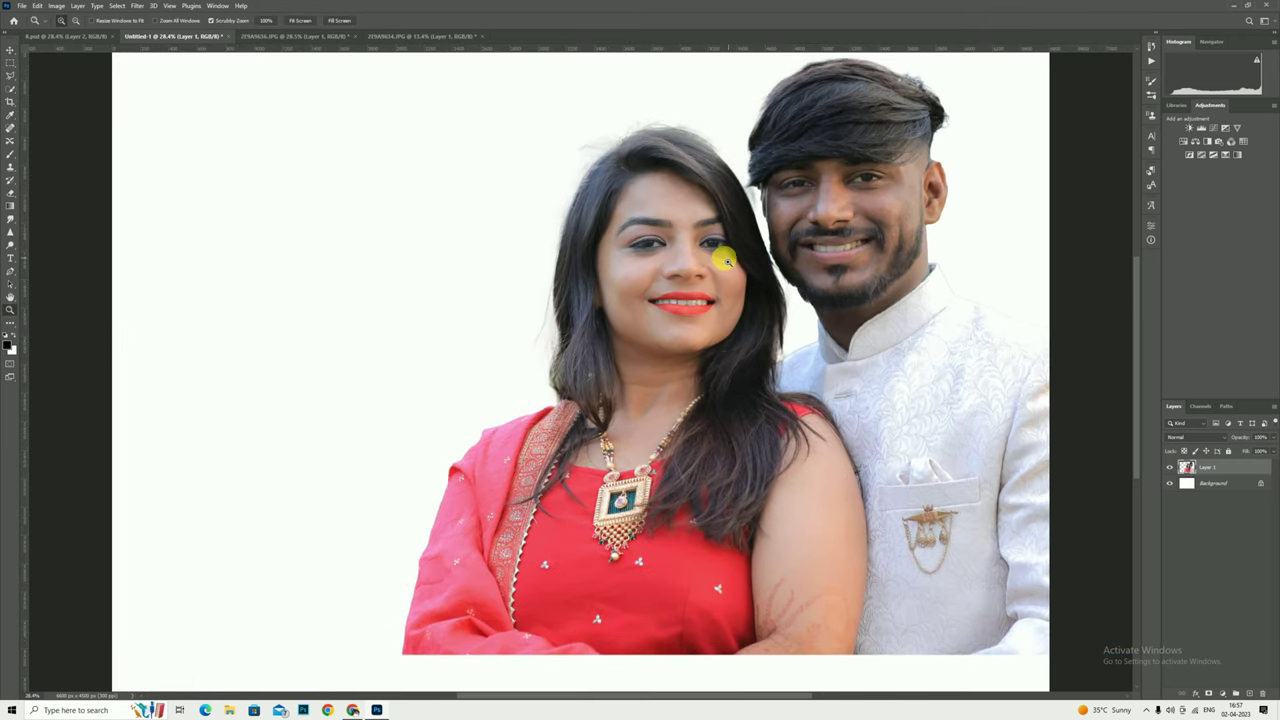
Bring the full-length couple cutout into Untitled-1 and scale it down at the bottom left.
left_click(385, 36)
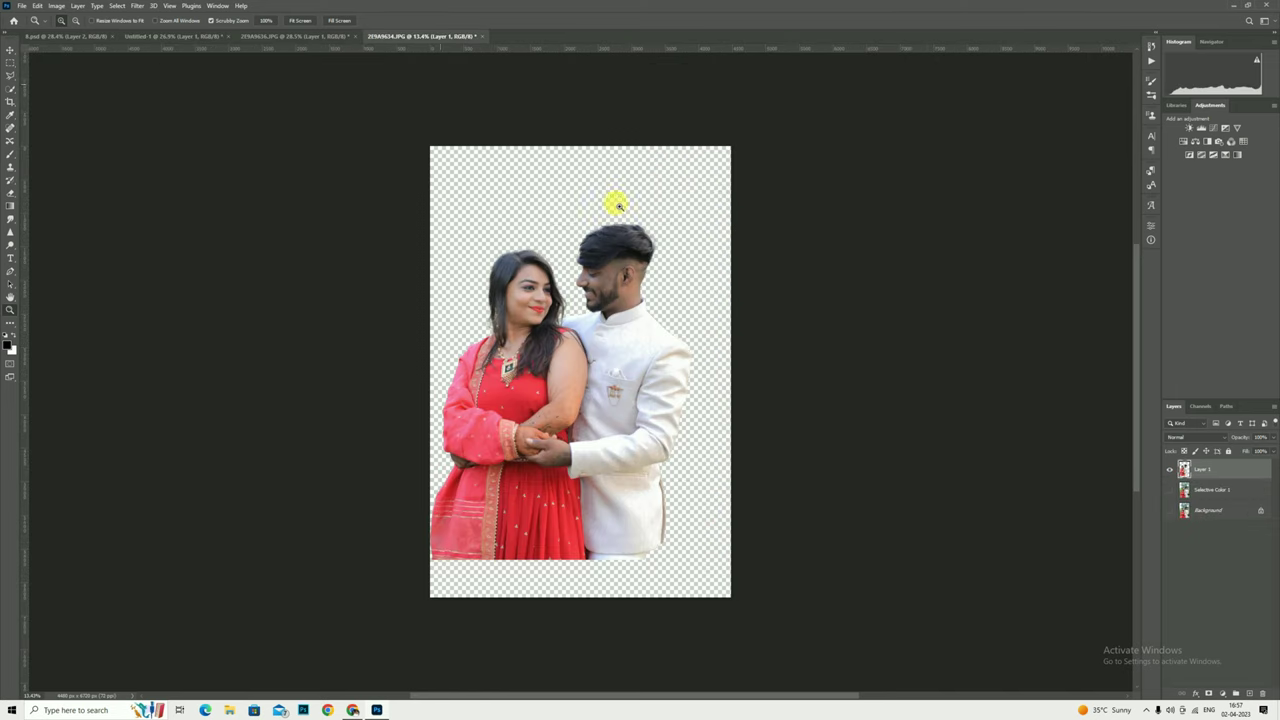
left_click(10, 49)
mouse_move(601, 269)
left_mouse_down()
mouse_move(256, 42)
mouse_move(314, 386)
mouse_move(717, 397)
mouse_move(489, 366)
mouse_move(427, 460)
left_mouse_up()
left_click_drag(484, 263, 457, 298)
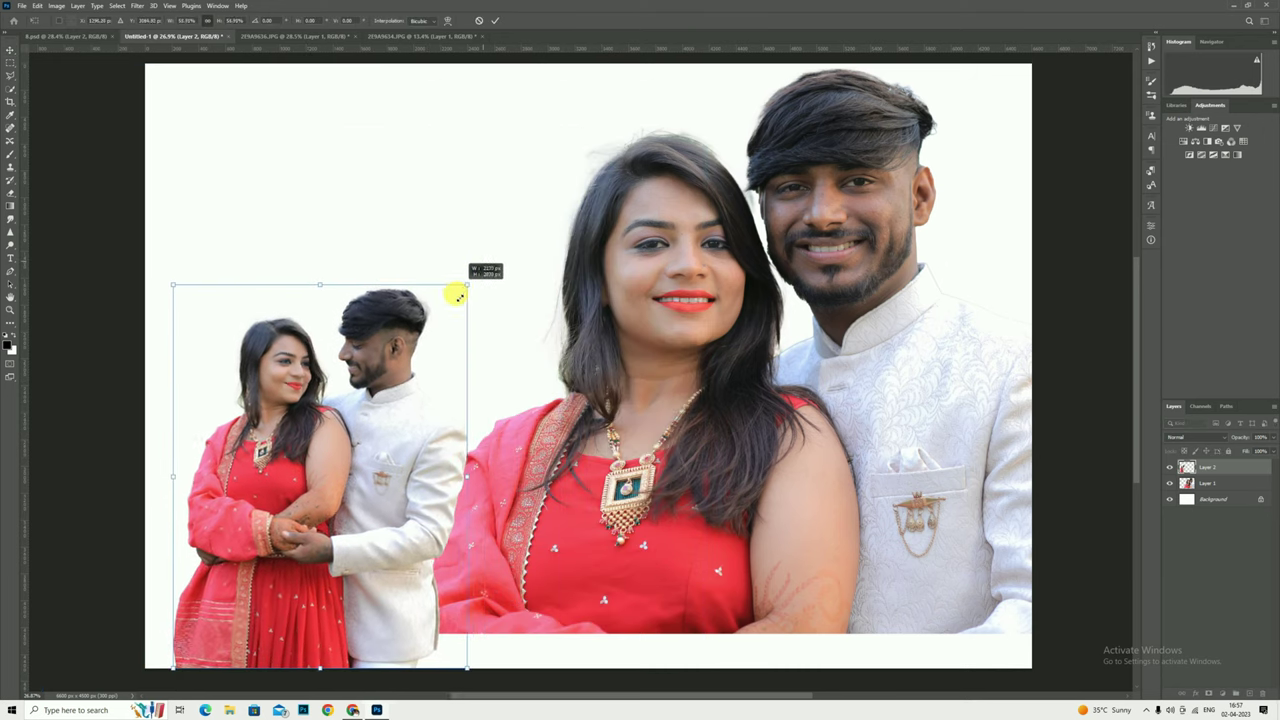
left_click(490, 20)
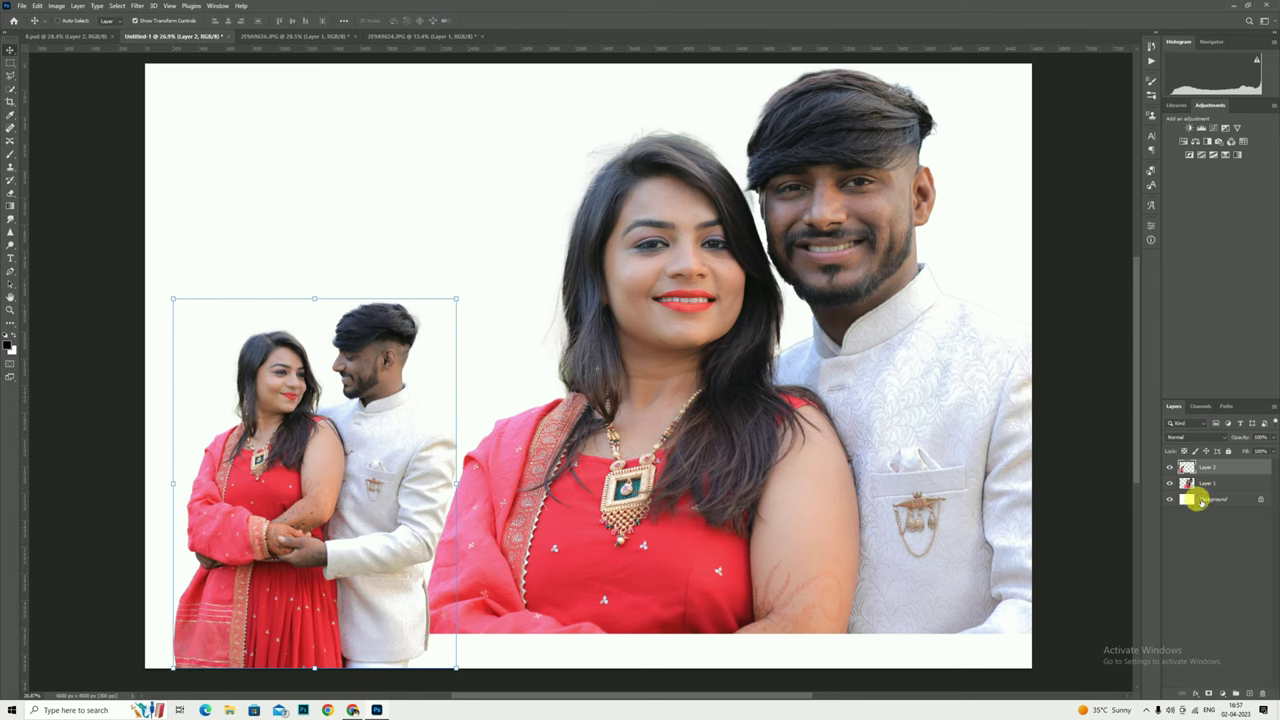
Nudge the large close-up couple (Layer 1) slightly left and select the Background layer.
left_click(1200, 483)
left_click_drag(886, 386, 922, 366)
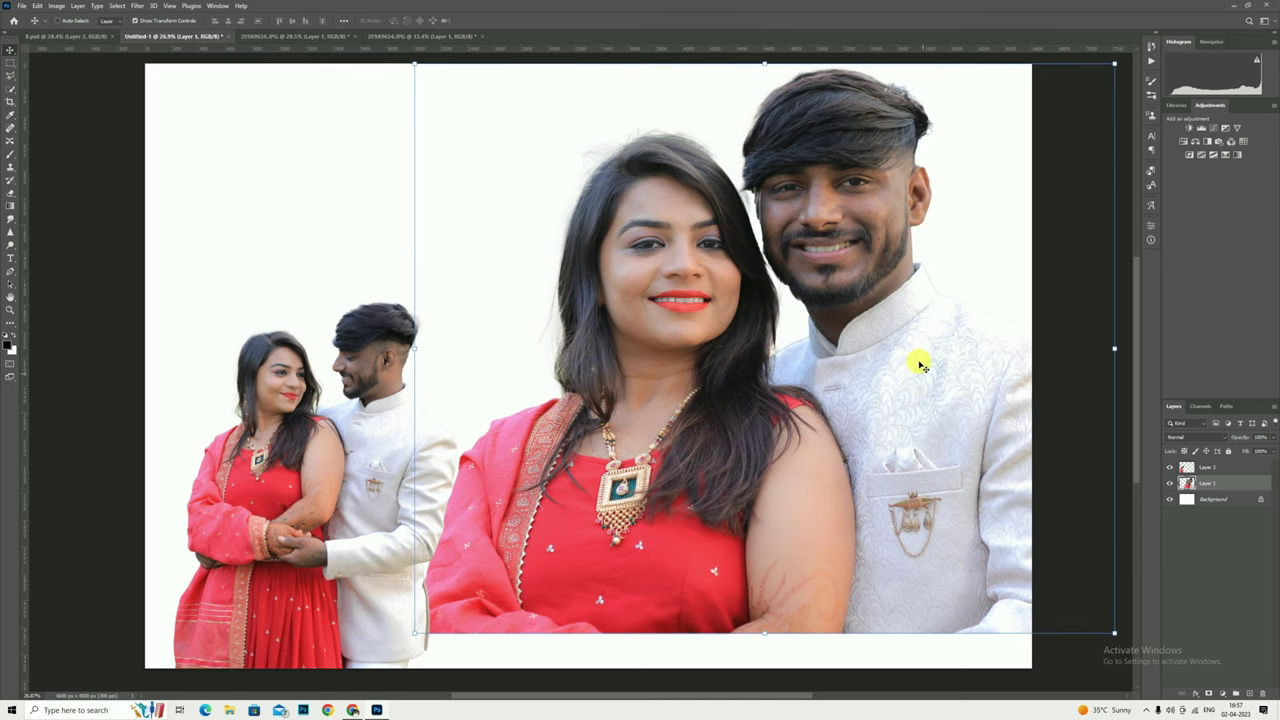
left_click(1205, 500)
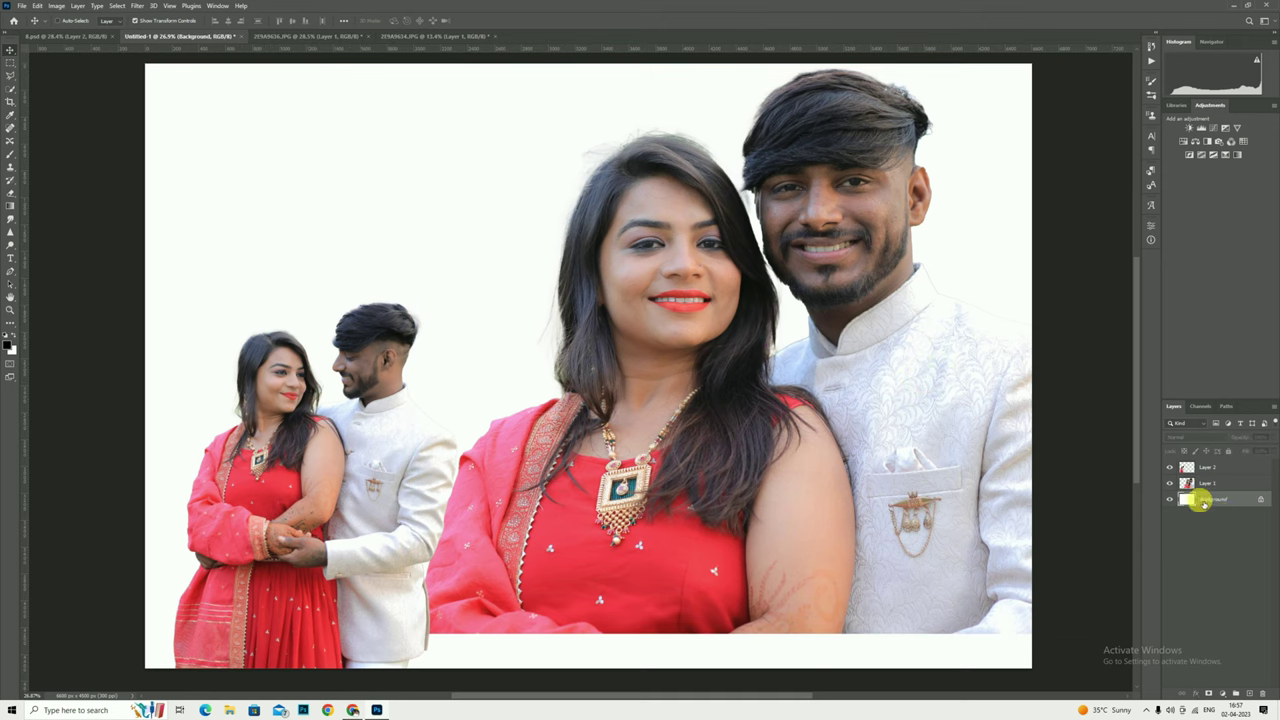
Place the pexels railway photo as an embedded image and scale it to cover the canvas.
left_click(22, 5)
left_click(69, 193)
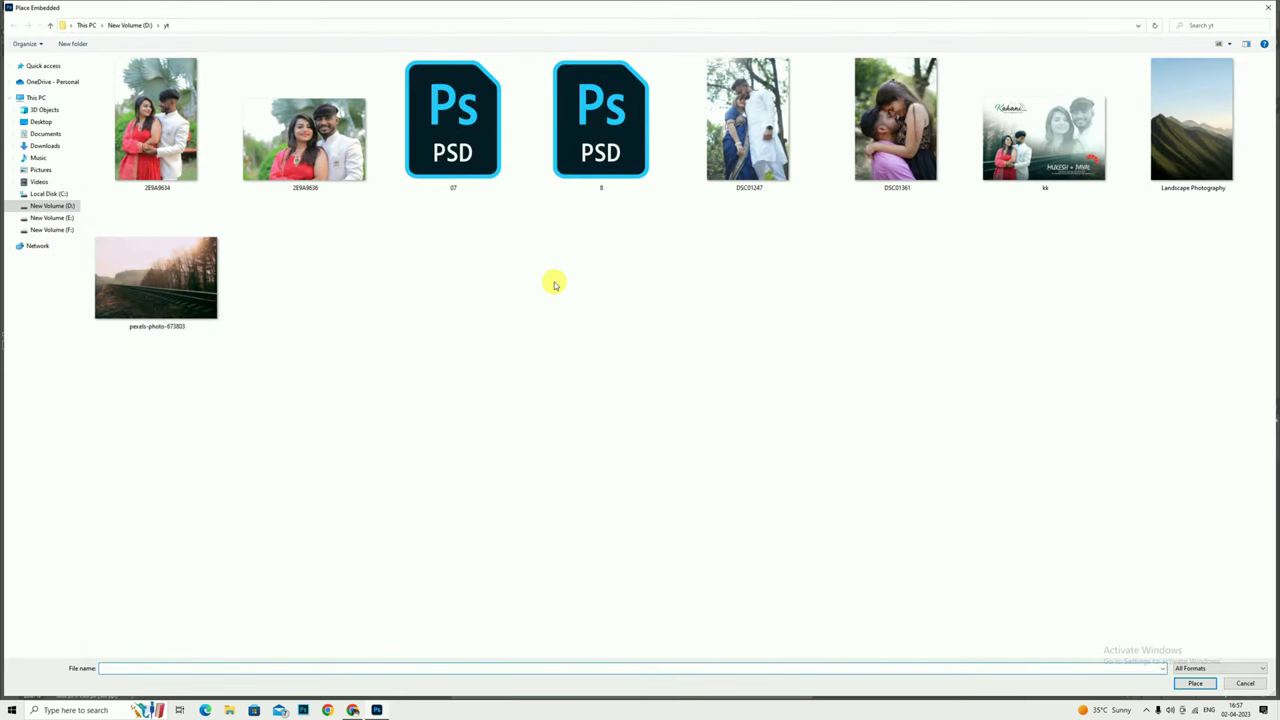
double_click(162, 306)
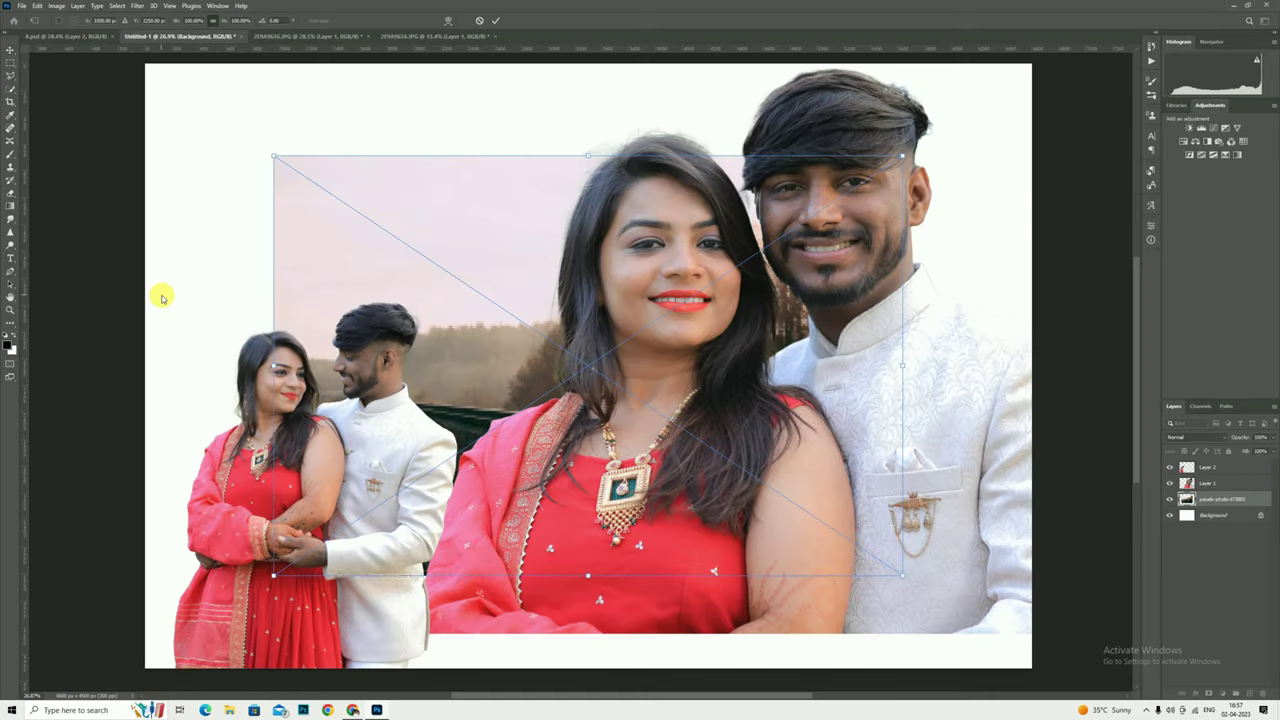
left_click_drag(720, 354, 632, 296)
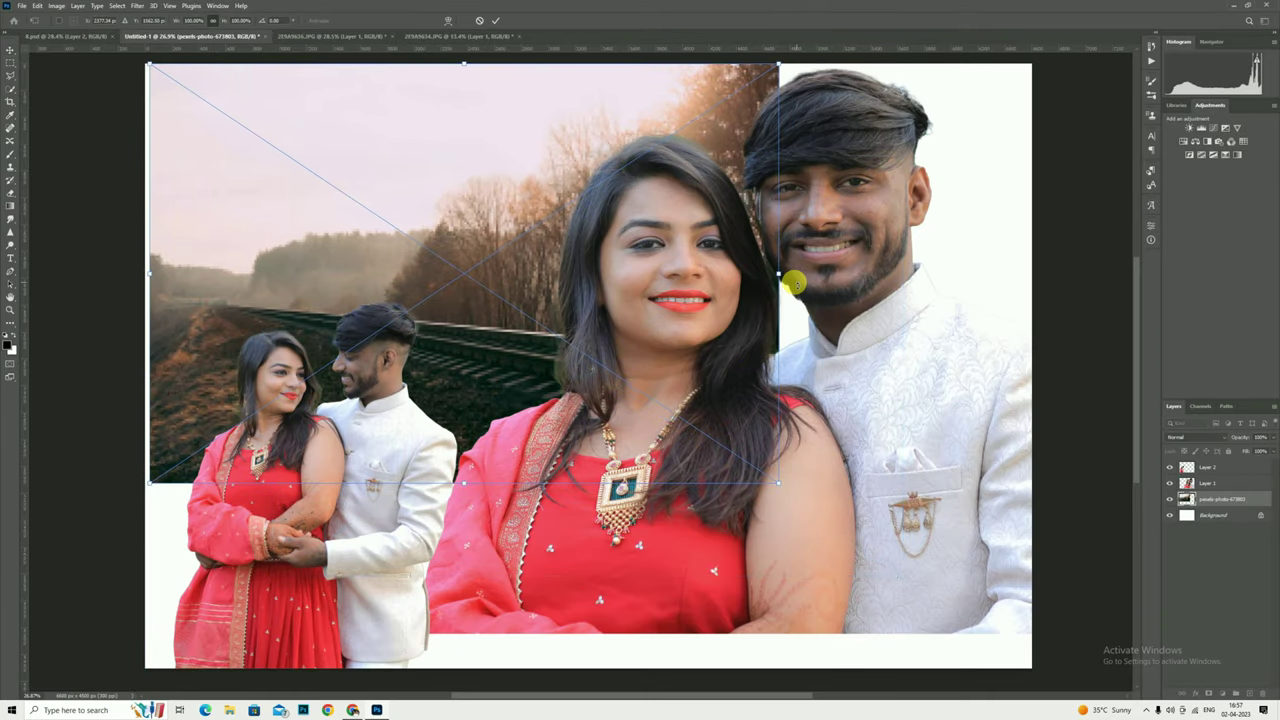
left_click_drag(776, 282, 1028, 390)
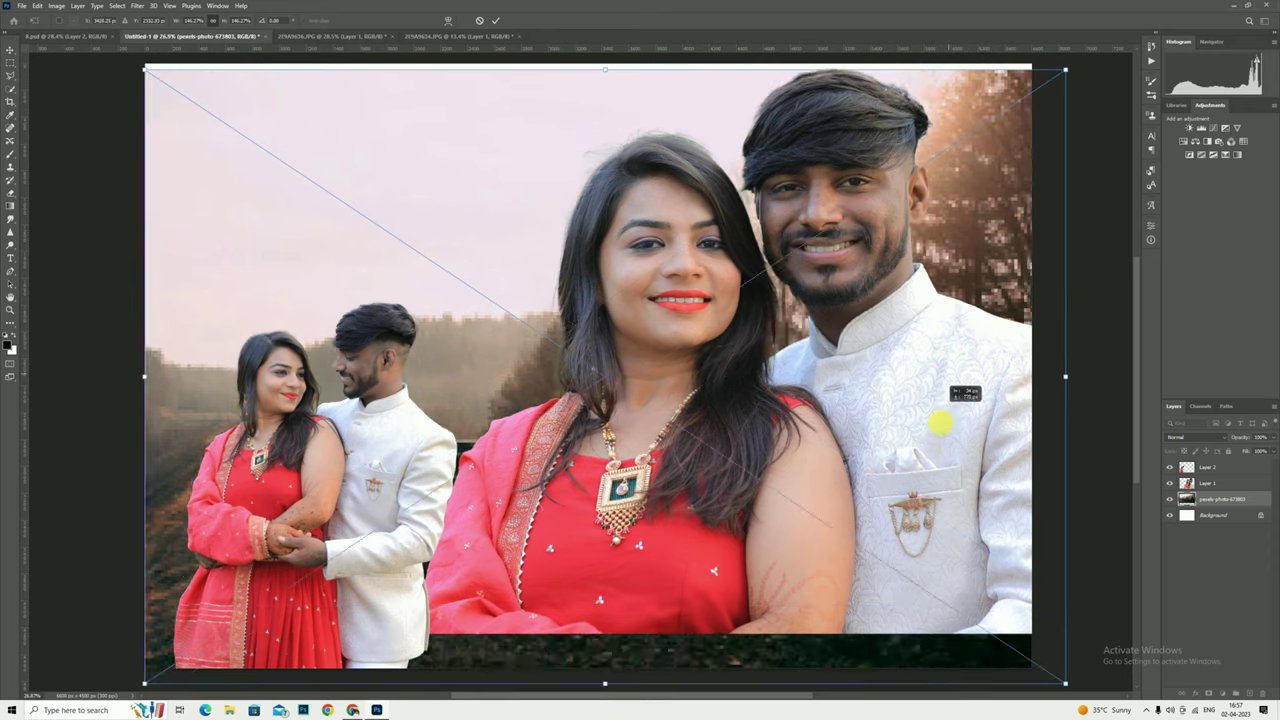
left_click_drag(945, 400, 945, 430)
key("Return")
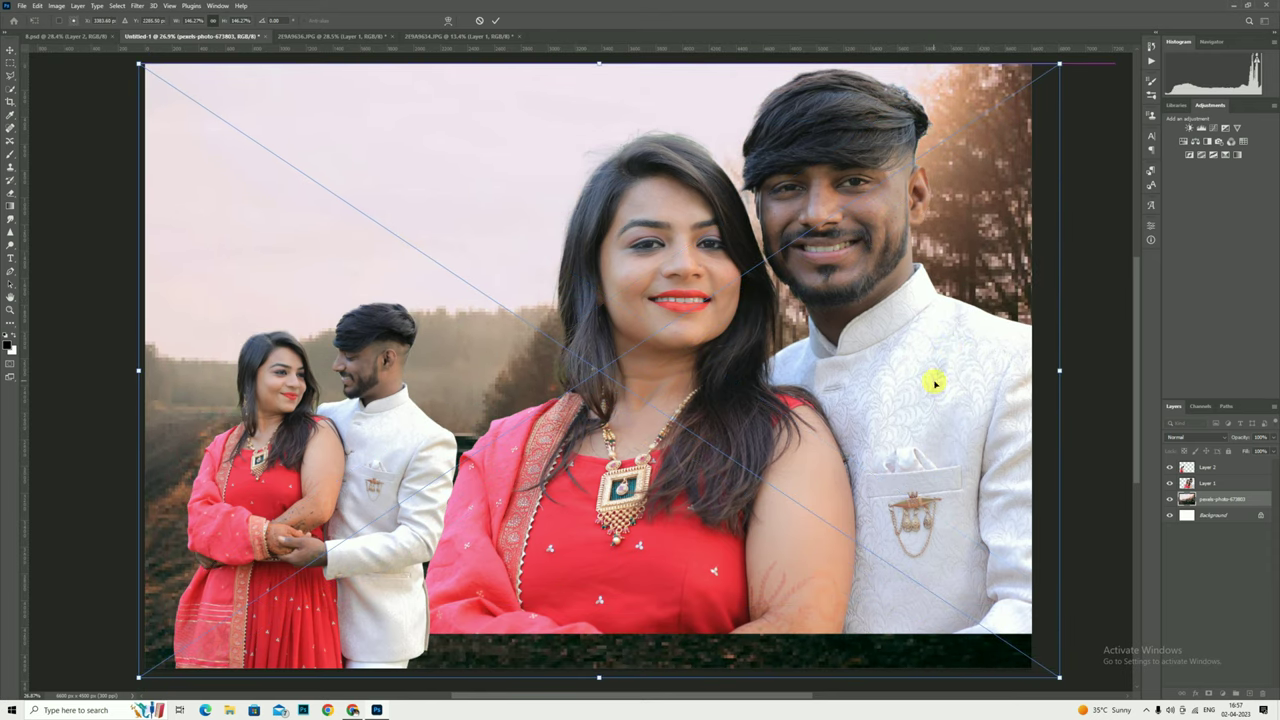
Compare the poster against the finished K.psd reference, then put the railway photo into free transform.
left_click(64, 36)
left_click(423, 36)
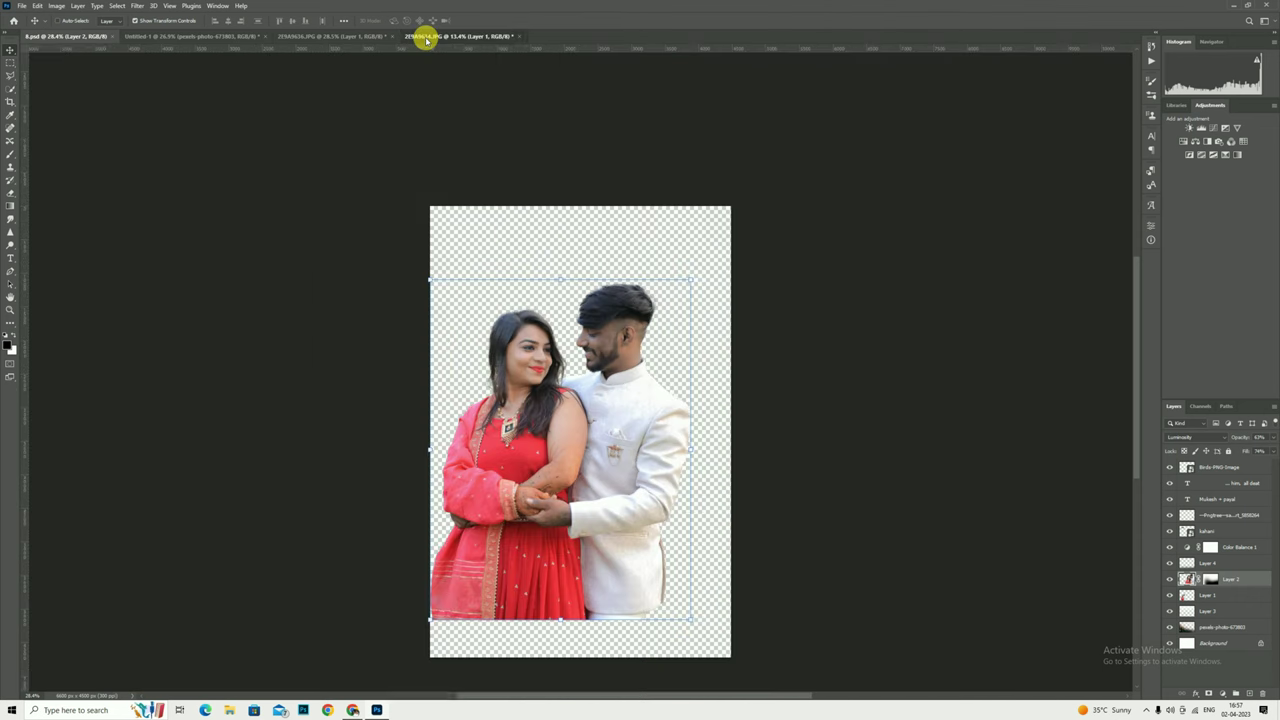
left_click_drag(175, 39, 451, 168)
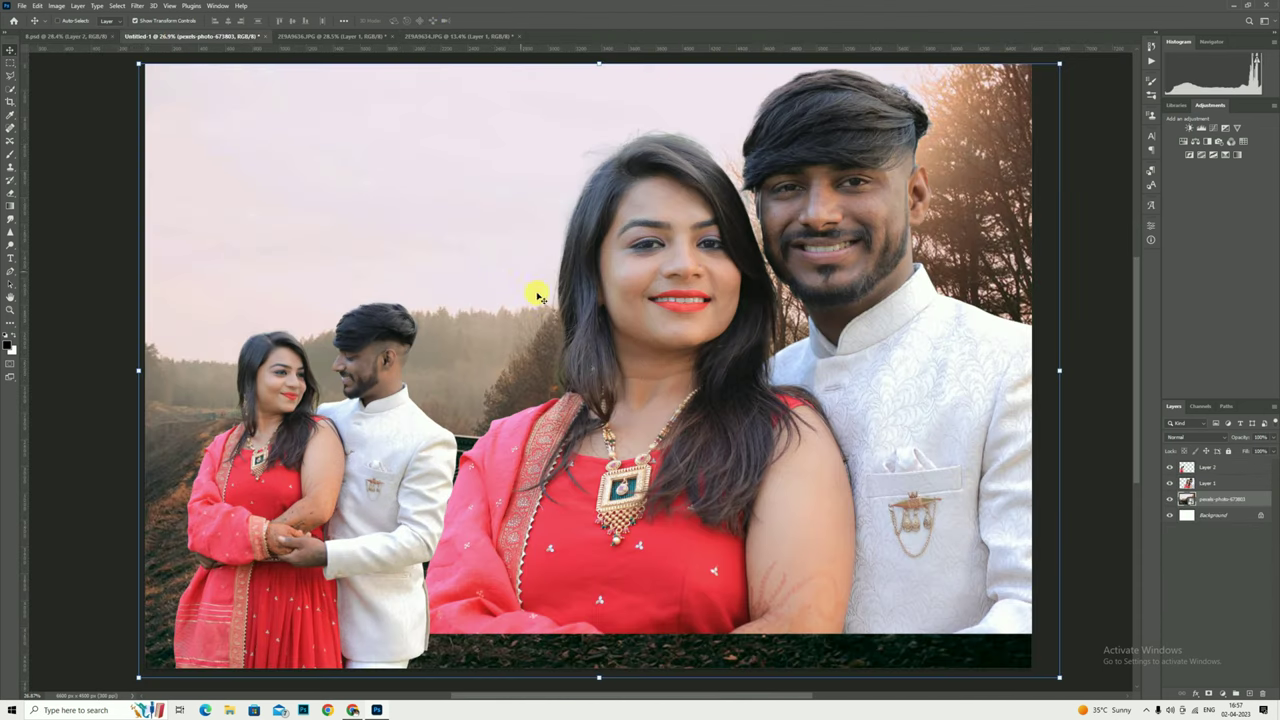
left_click_drag(72, 41, 458, 480)
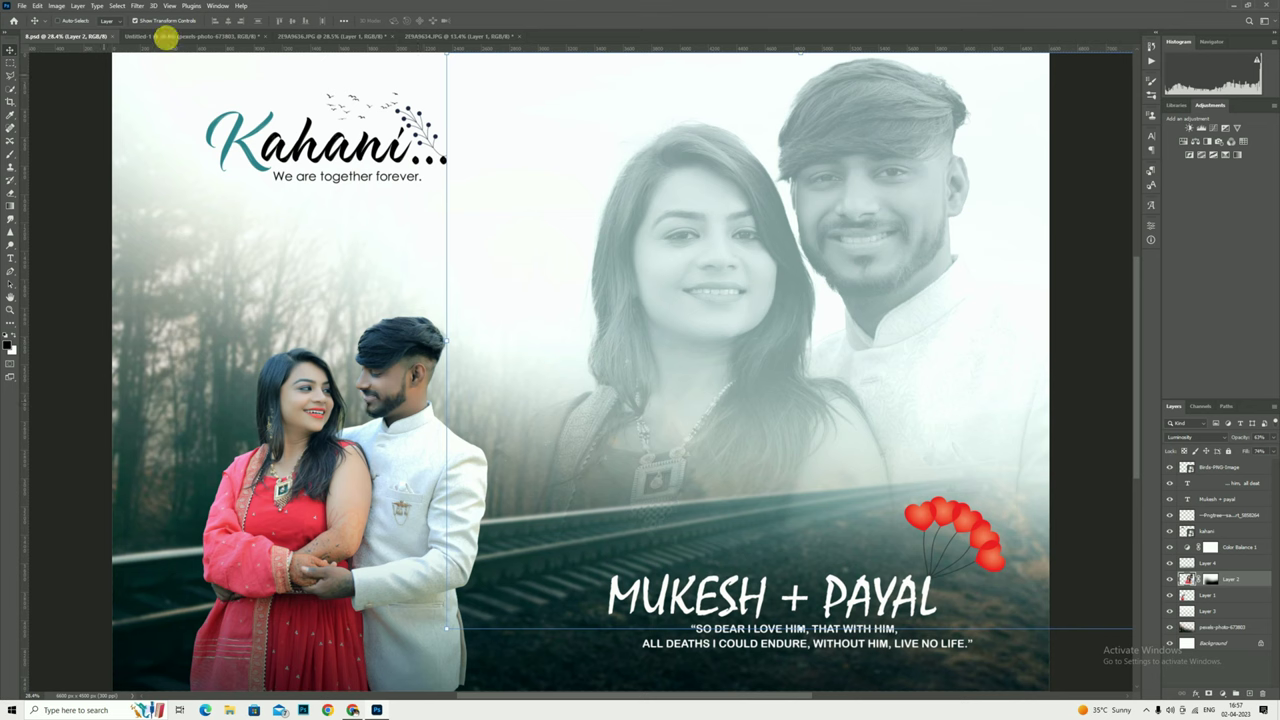
left_click(150, 37)
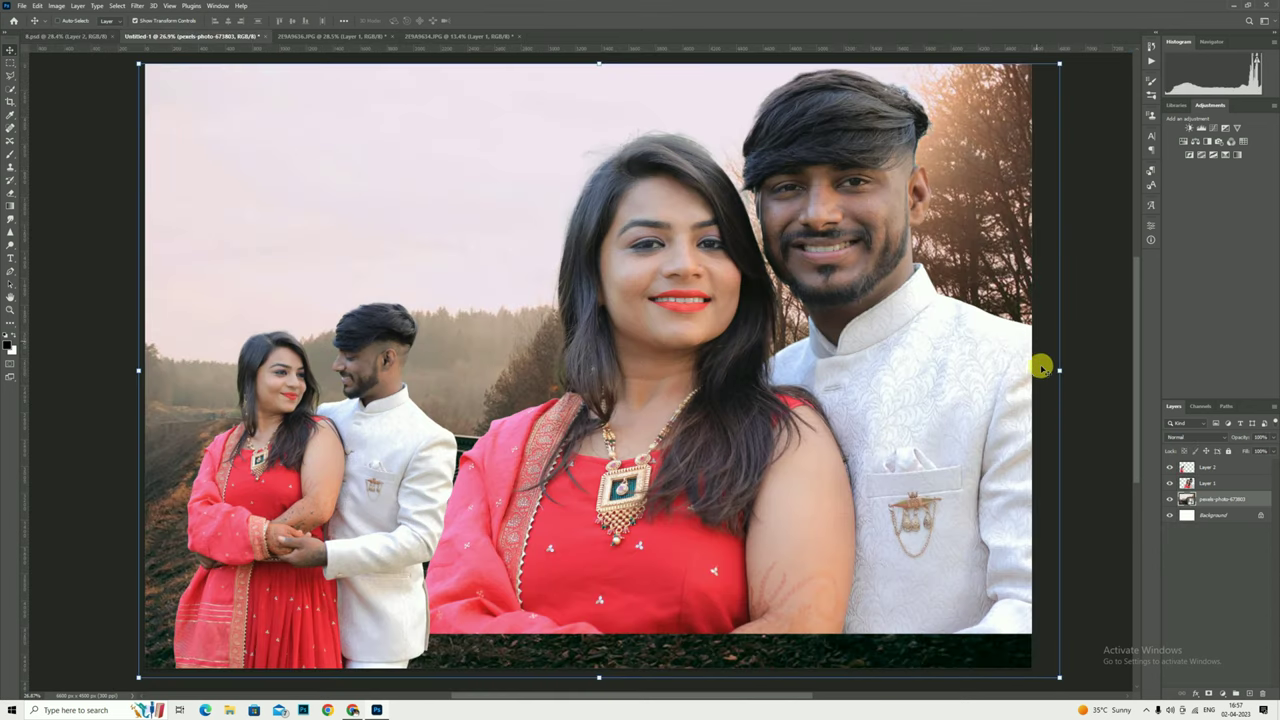
key("ctrl+t")
Flip the railway photo horizontally and shift it slightly lower and left.
right_click(780, 280)
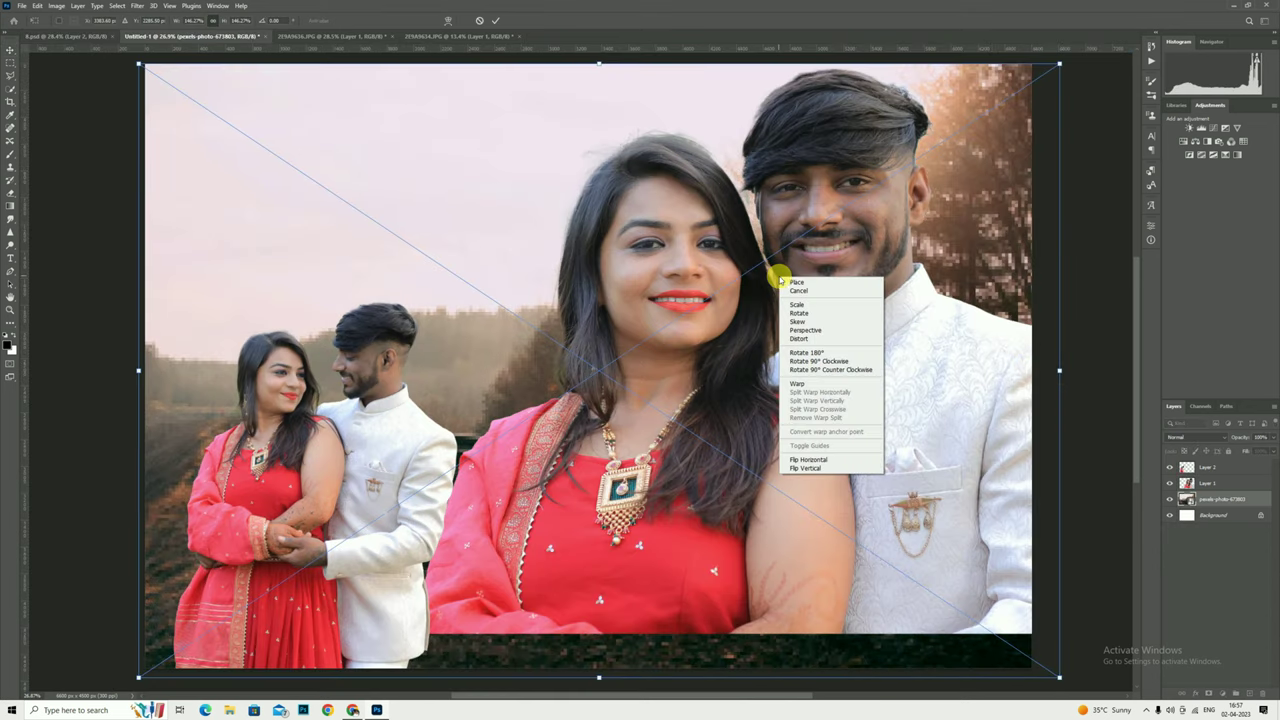
left_click(825, 459)
left_click_drag(790, 335, 779, 317)
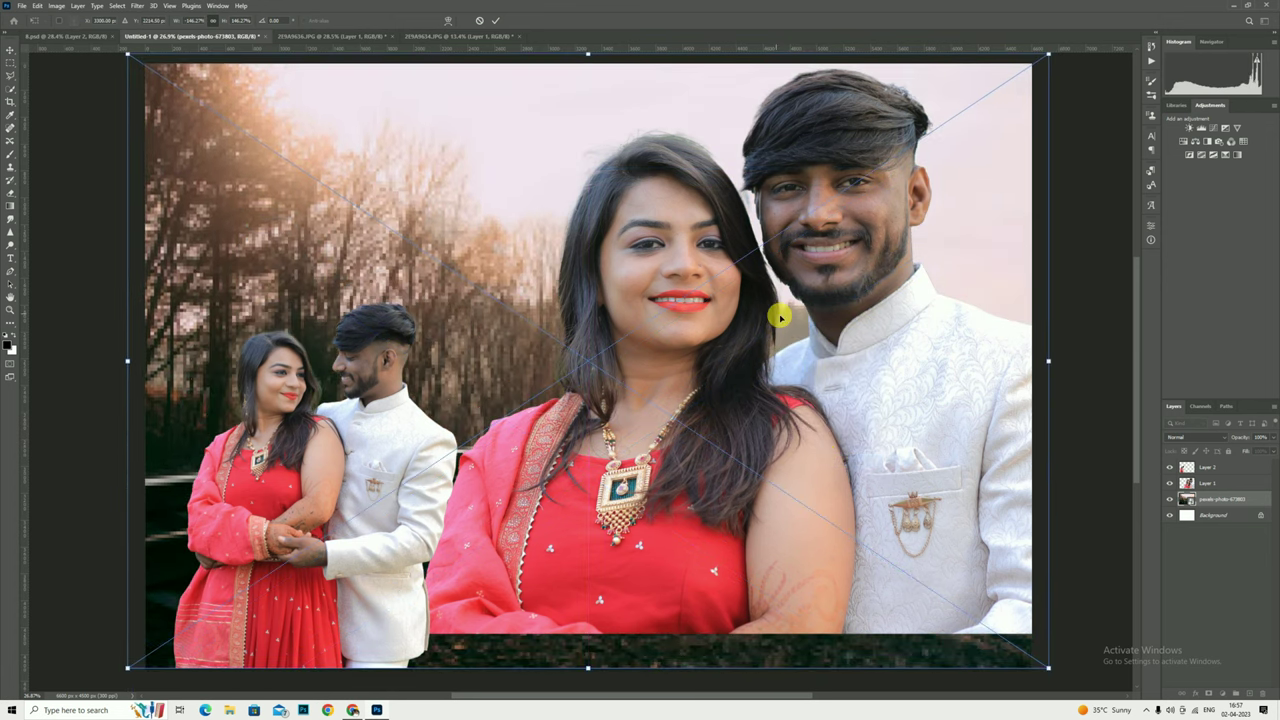
left_click_drag(670, 211, 673, 221)
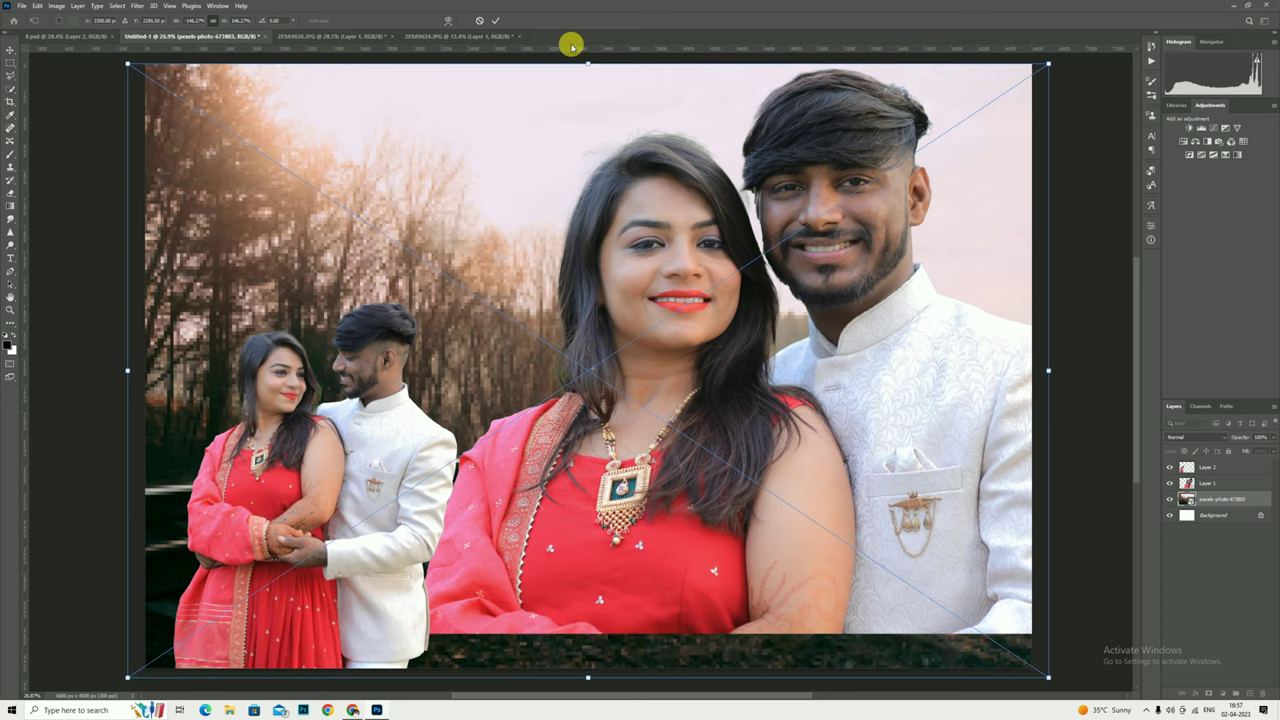
left_click(497, 20)
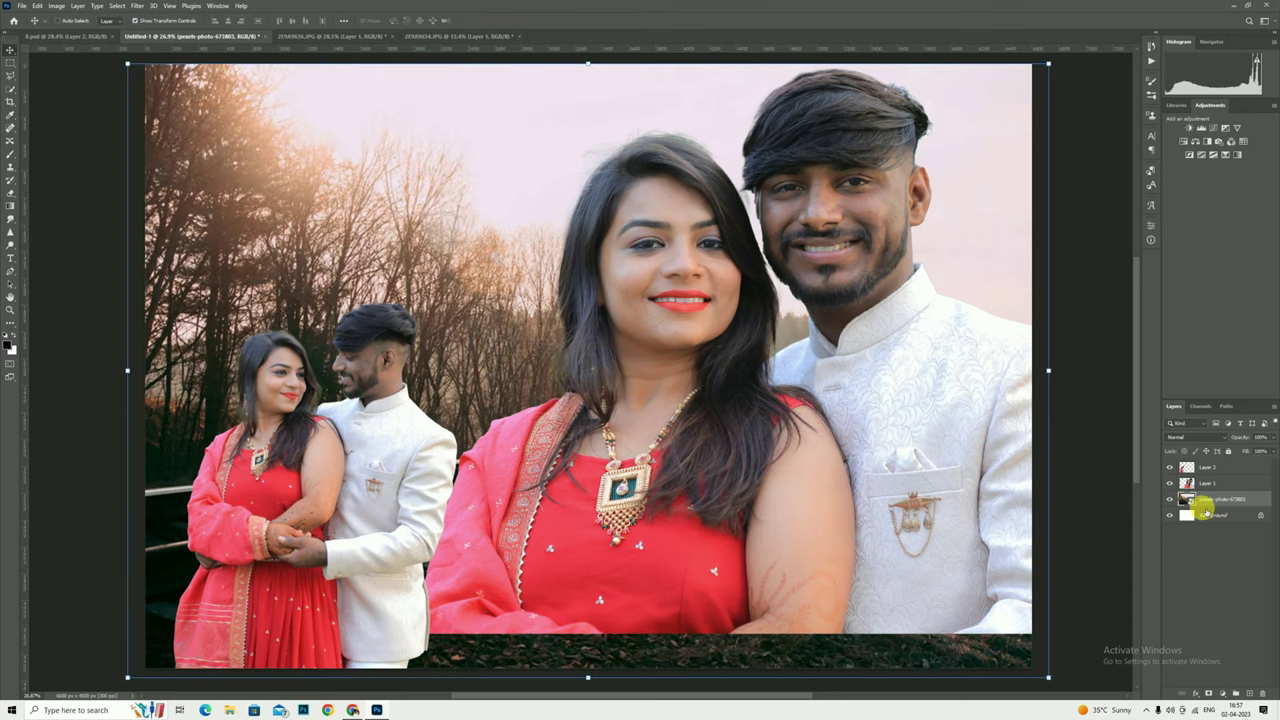
Apply a Box Blur with a 31-pixel radius to the railway background photo.
right_click(1207, 511)
left_click(1087, 364)
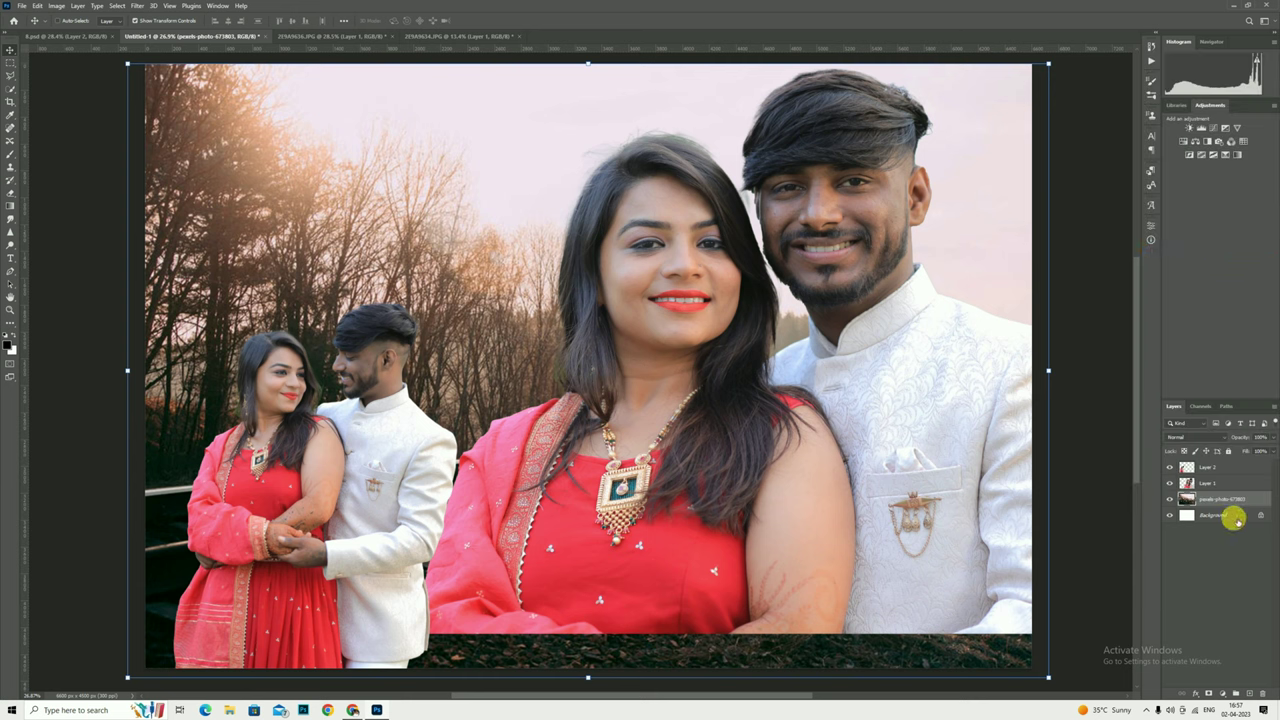
left_click(135, 6)
mouse_move(145, 133)
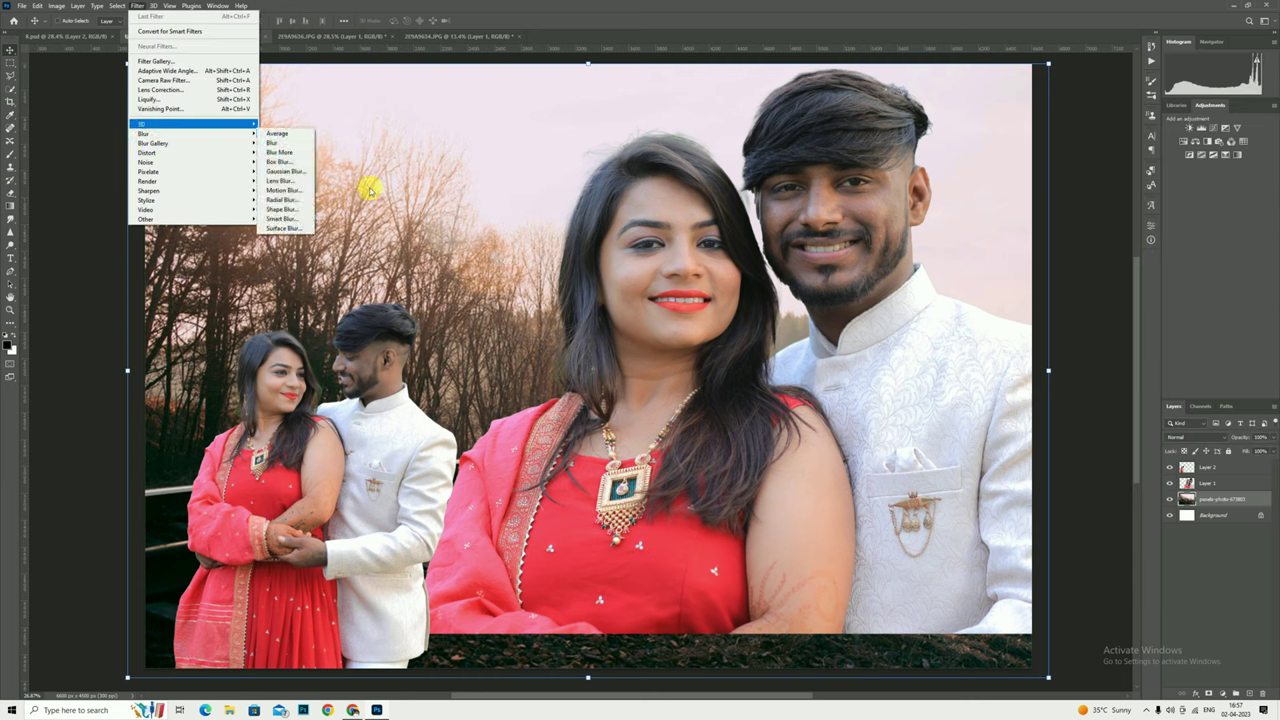
left_click(282, 161)
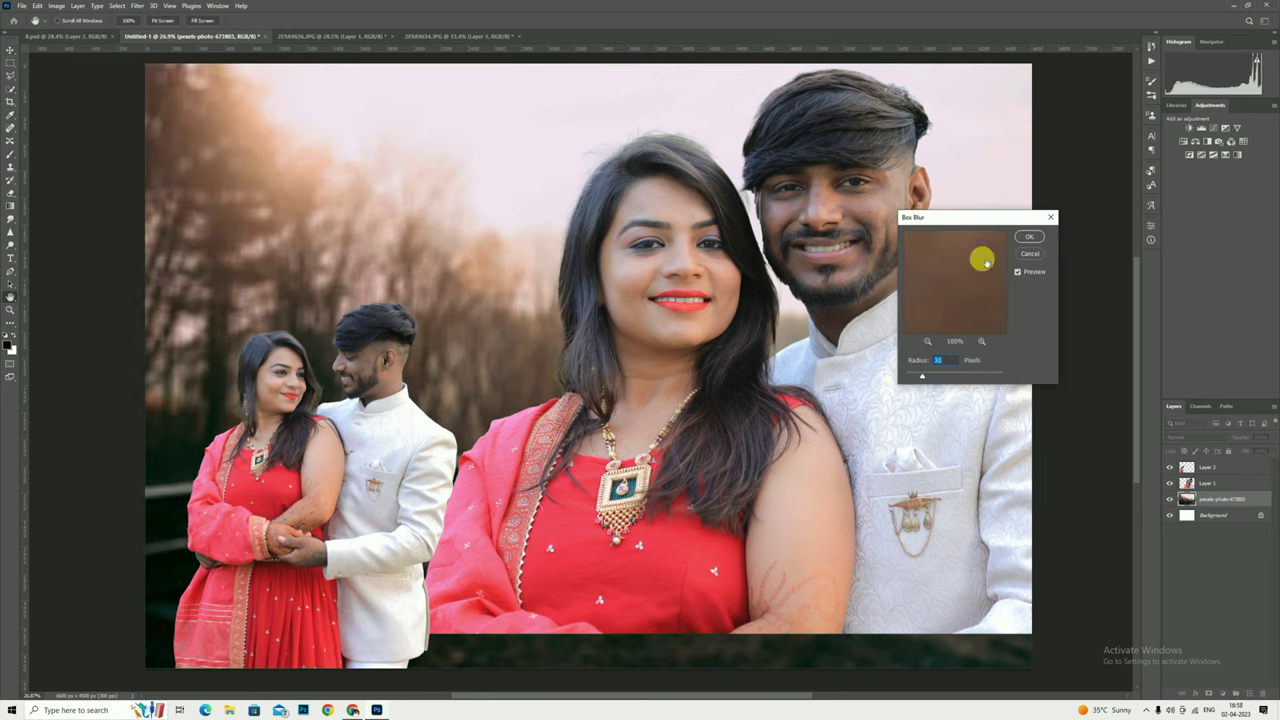
left_click(1030, 238)
On Layer 1, sample forehead skin with the Mixer Brush and smooth the woman's forehead.
key("v")
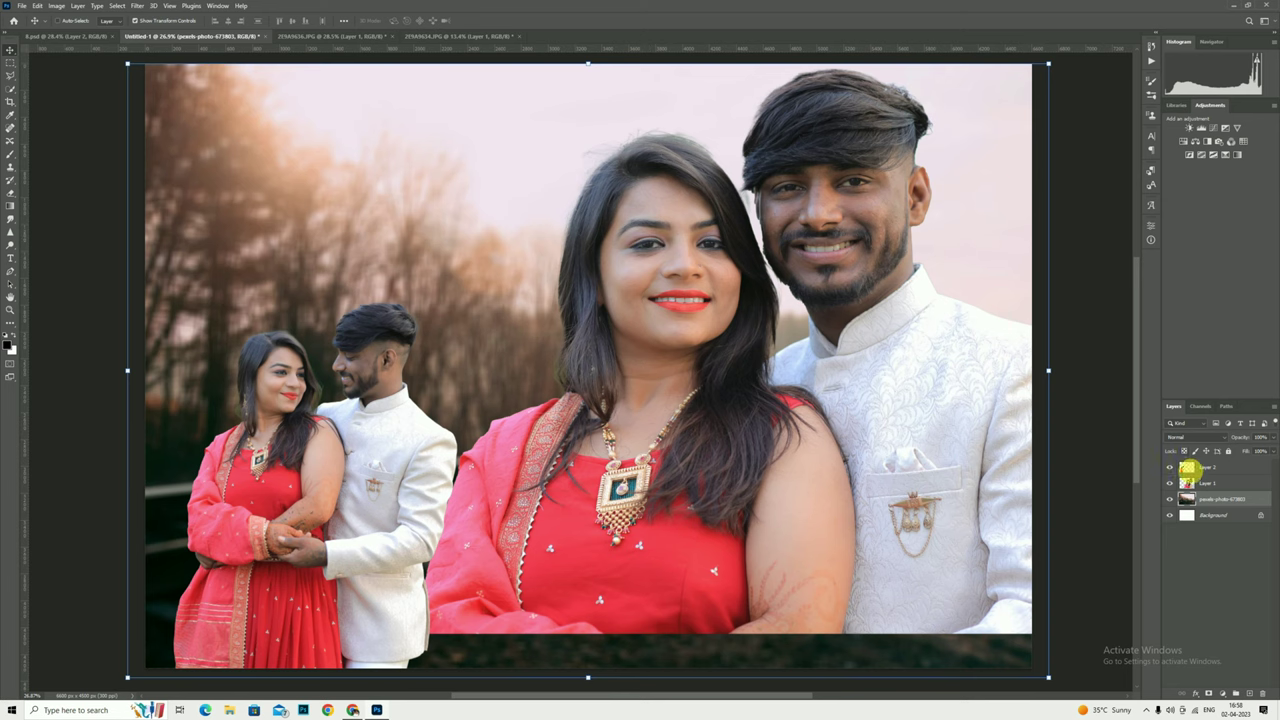
left_click(1188, 483)
scroll(768, 209, "up", 3)
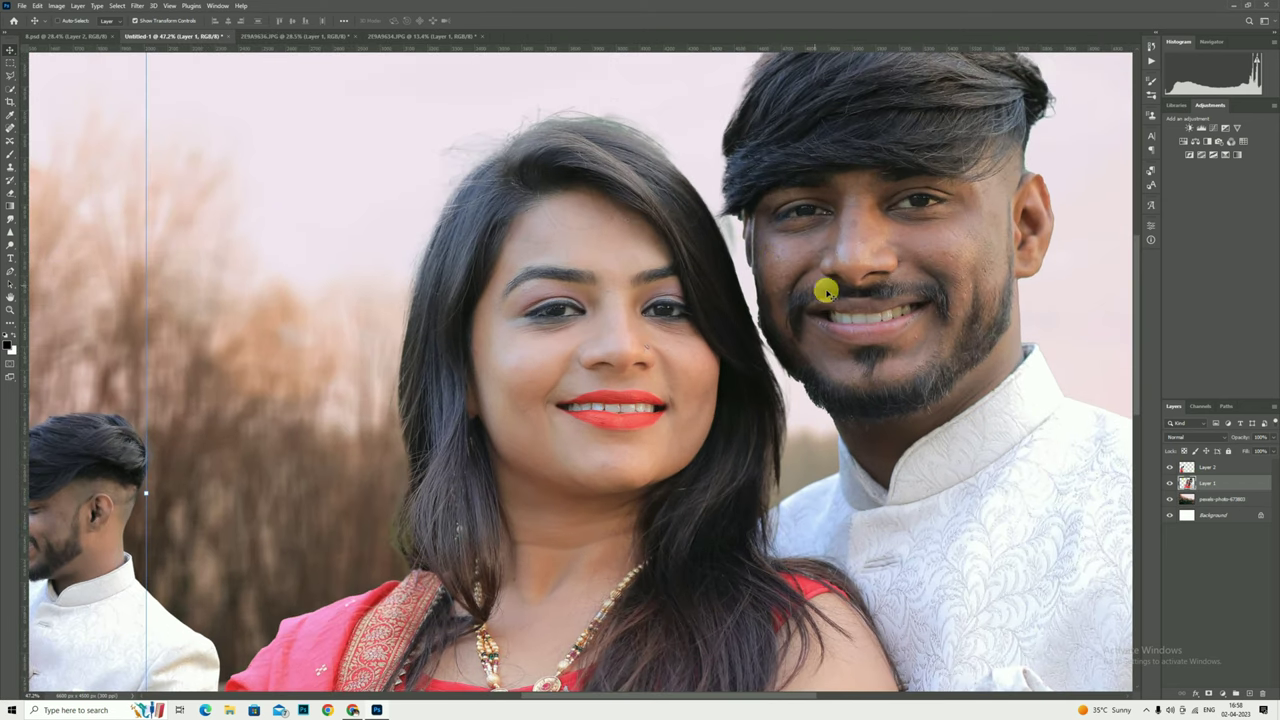
scroll(927, 290, "up", 2)
scroll(405, 337, "down", 2)
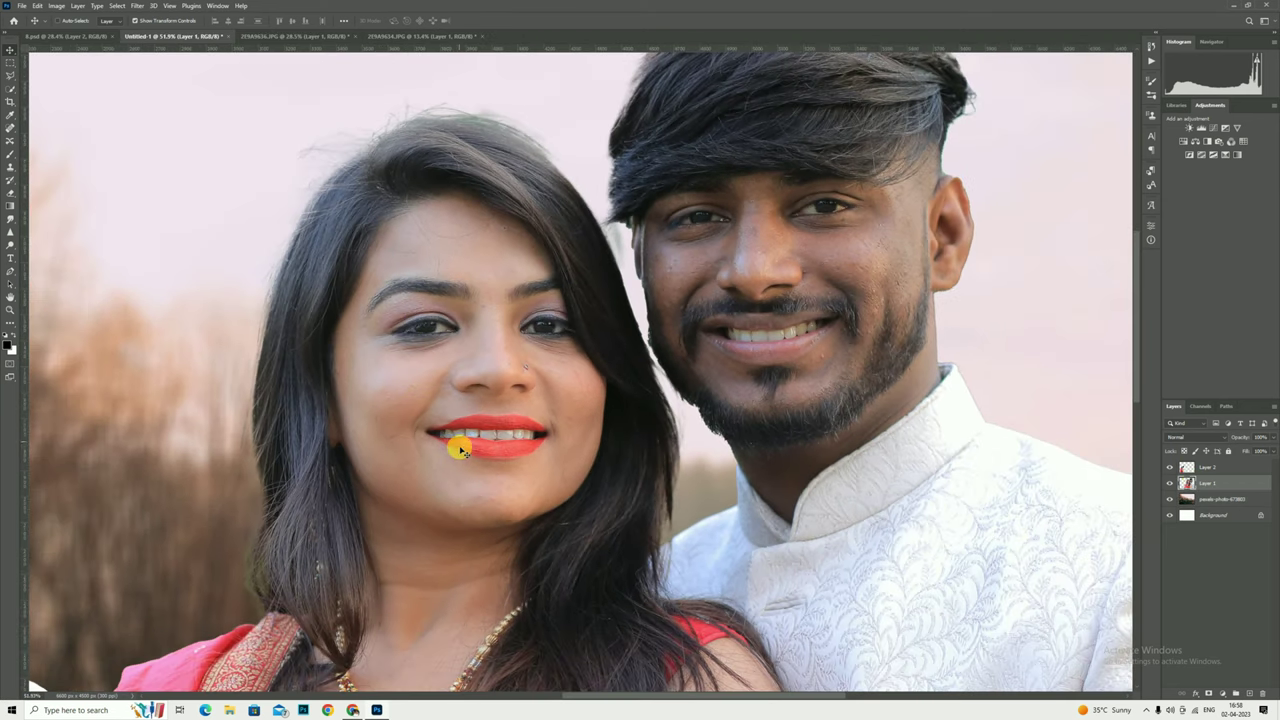
scroll(458, 467, "up", 1)
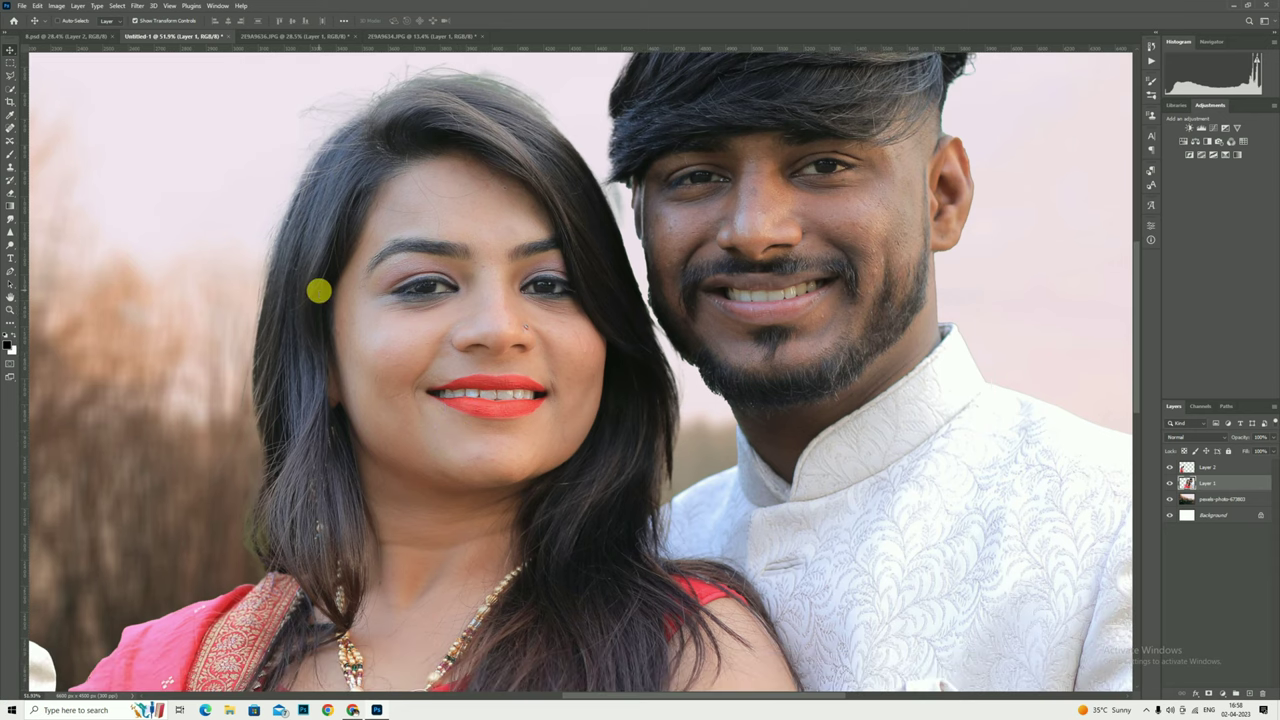
scroll(317, 289, "up", 1)
left_click(7, 157)
left_click(63, 163)
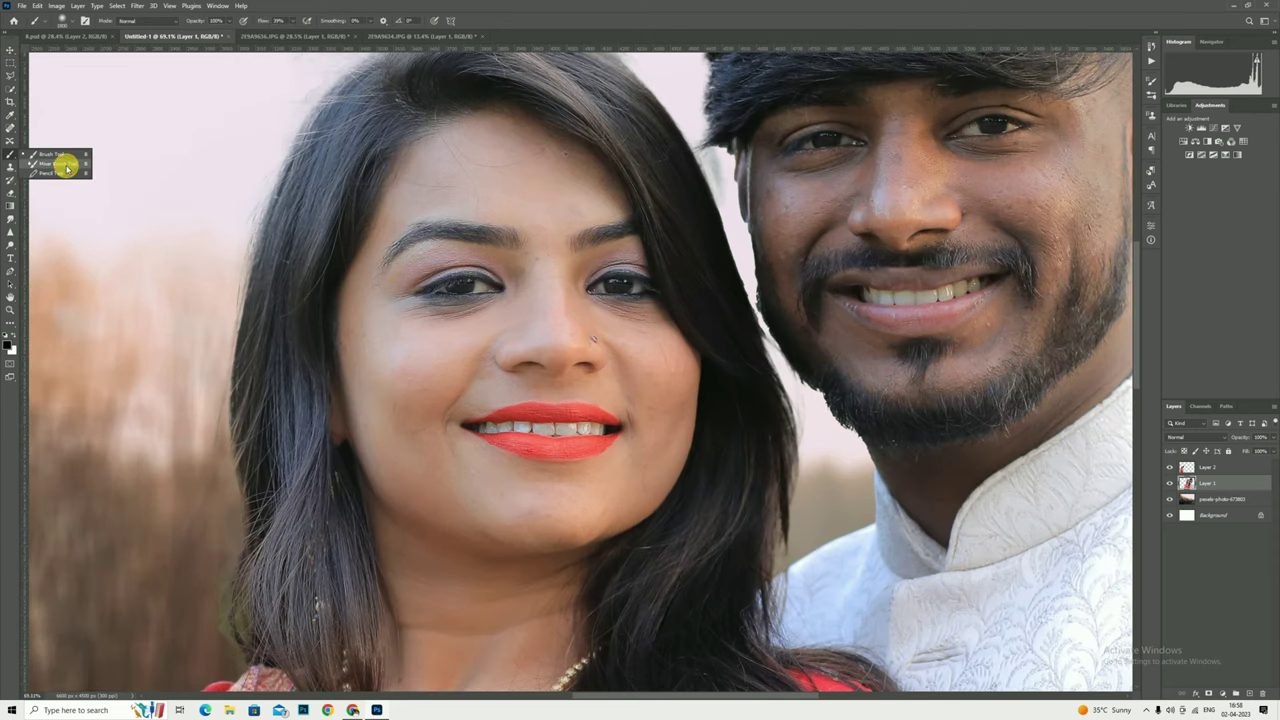
left_click(488, 184, "alt")
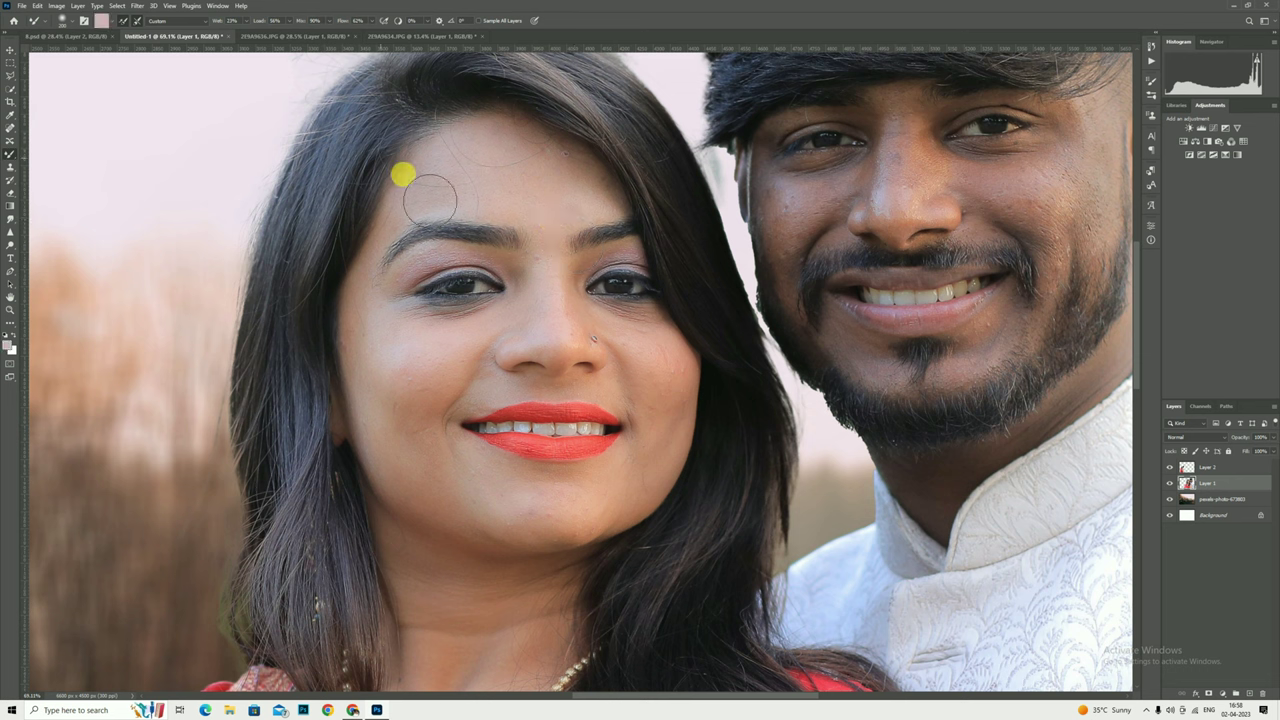
mouse_move(461, 181)
left_mouse_down()
mouse_move(438, 207)
mouse_move(552, 178)
mouse_move(503, 213)
left_mouse_up()
With a larger brush, smooth the woman's cheeks, skin beside her nose, above her lip and toward her chin.
scroll(565, 290, "down", 2)
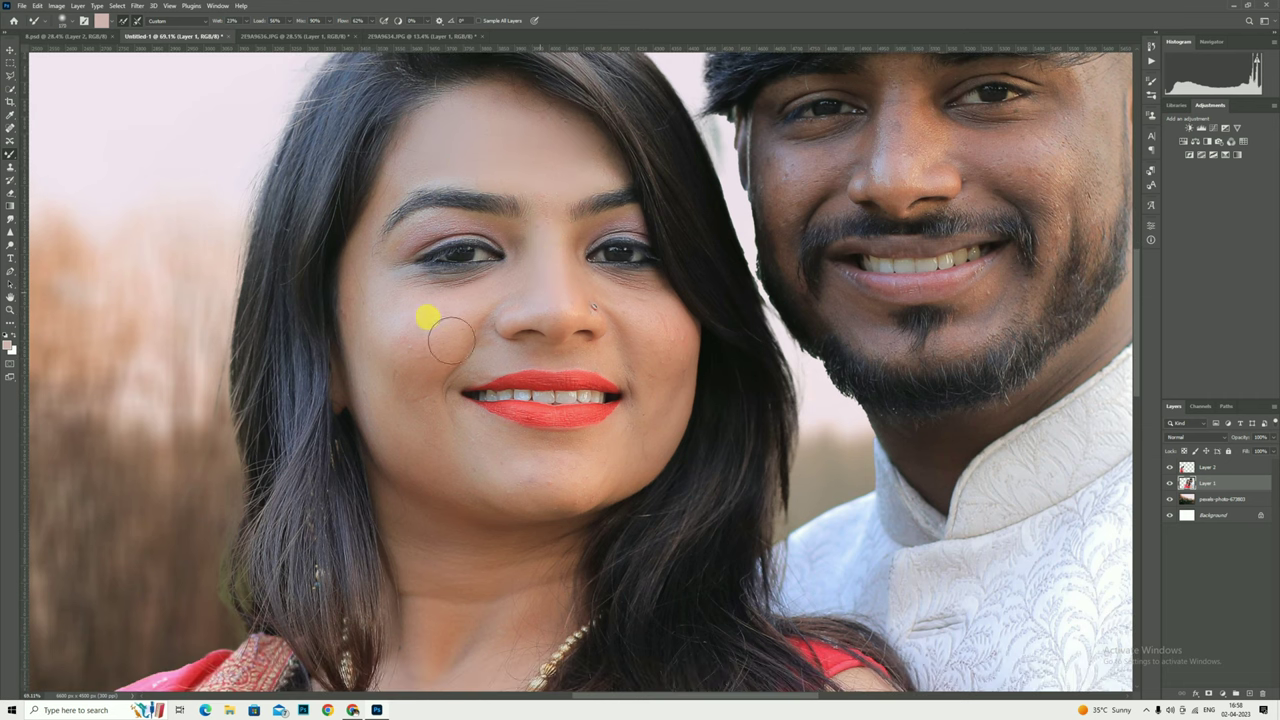
key("bracketright")
key("bracketright")
mouse_move(409, 317)
left_mouse_down()
mouse_move(502, 352)
mouse_move(443, 428)
mouse_move(380, 331)
mouse_move(437, 185)
left_mouse_up()
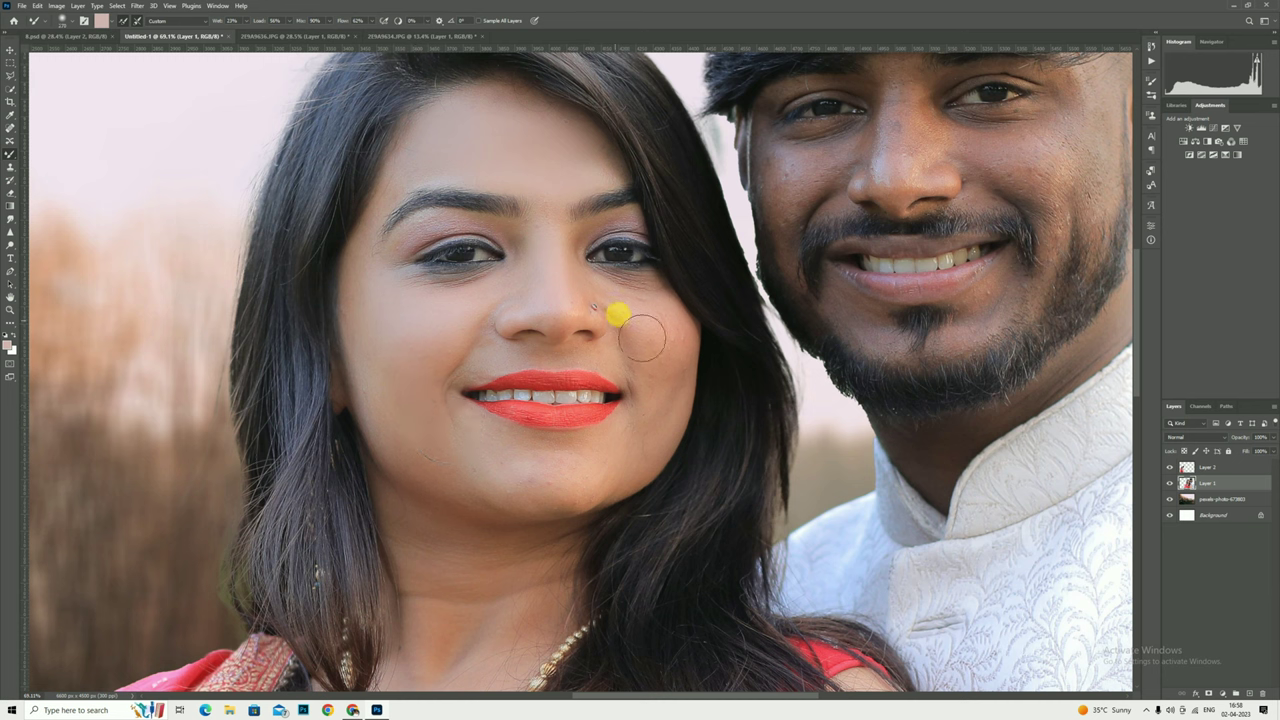
mouse_move(617, 309)
left_mouse_down()
mouse_move(657, 320)
mouse_move(651, 434)
mouse_move(652, 352)
left_mouse_up()
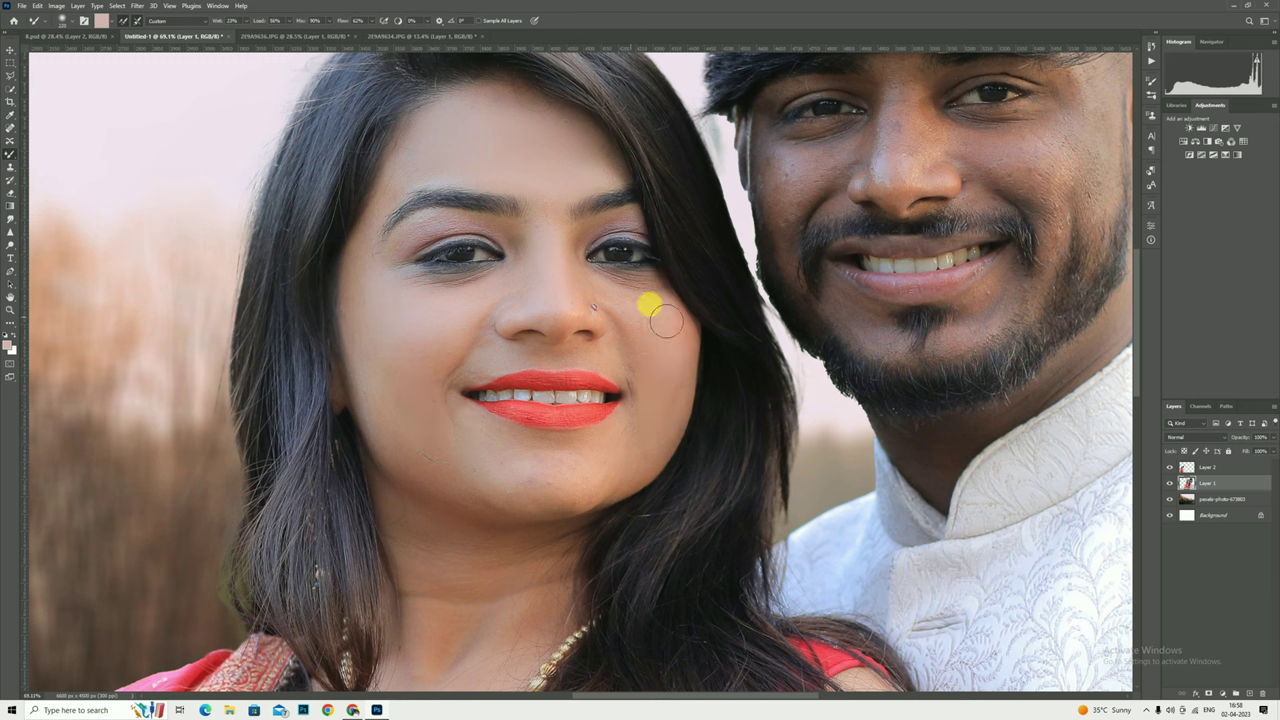
left_click_drag(651, 300, 611, 350)
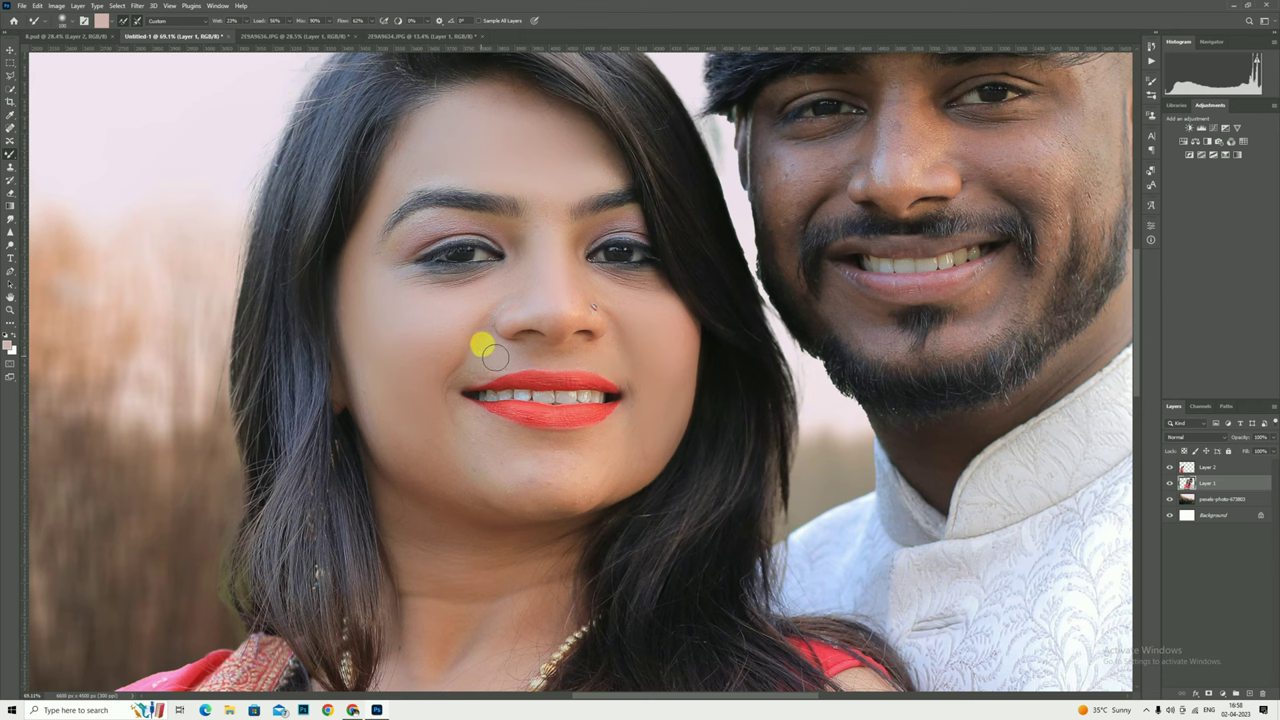
left_click_drag(495, 357, 530, 373)
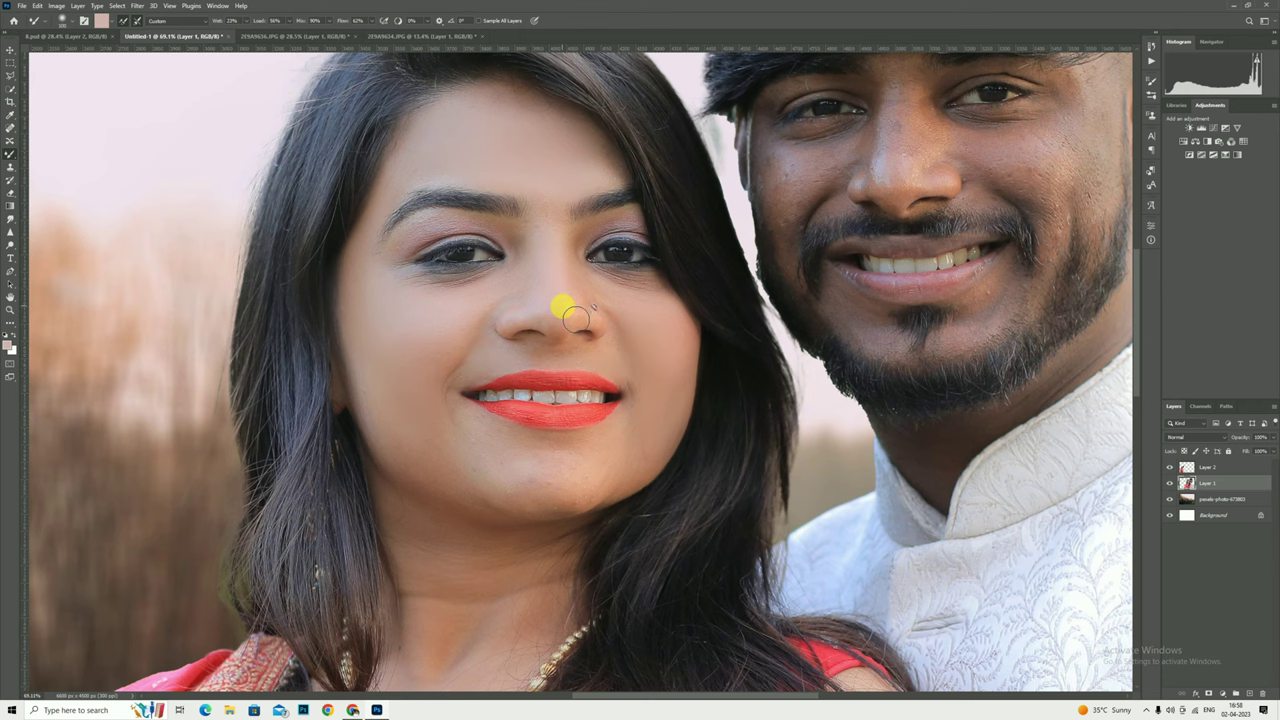
left_click_drag(420, 434, 420, 349)
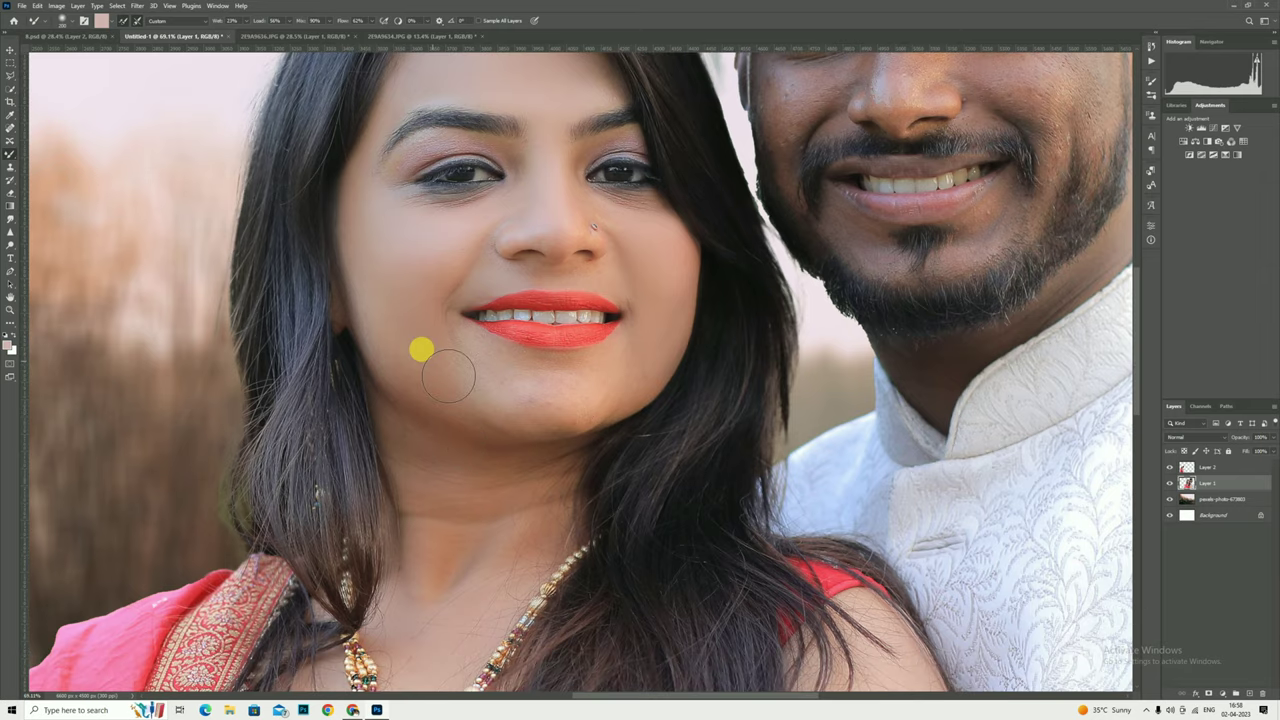
scroll(500, 420, "down", 2)
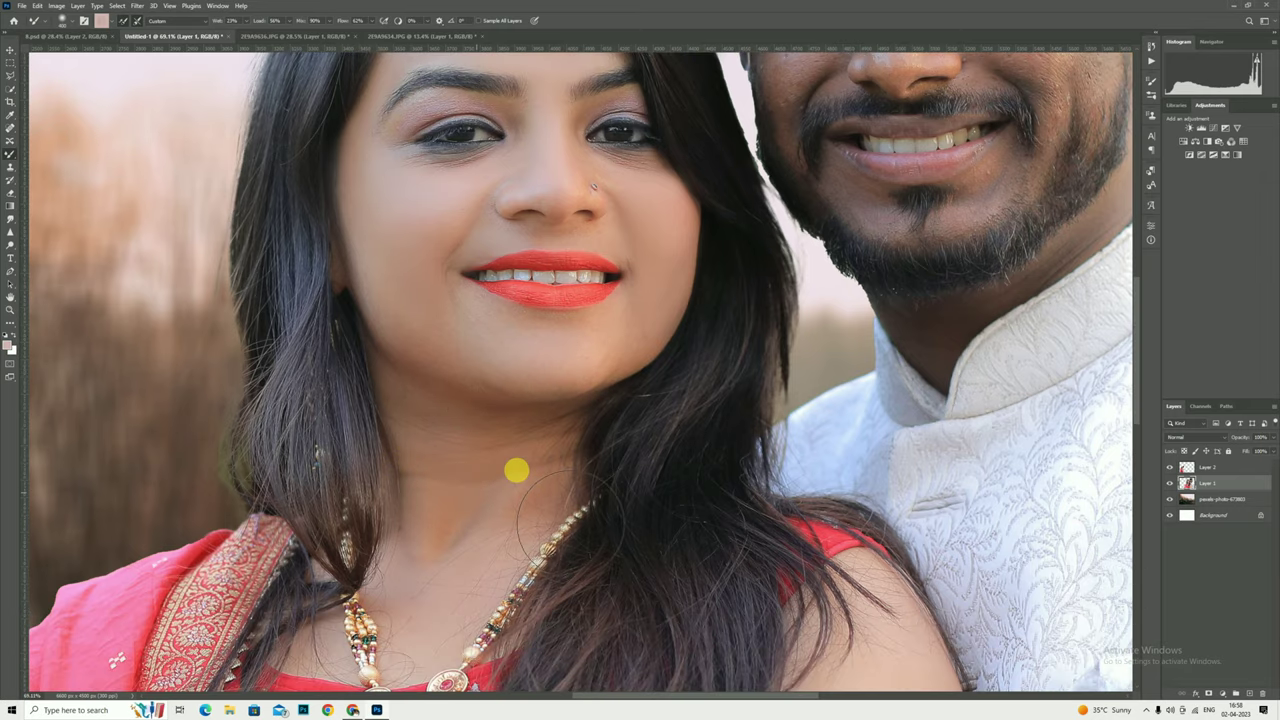
left_click(10, 309)
left_click_drag(627, 249, 420, 257)
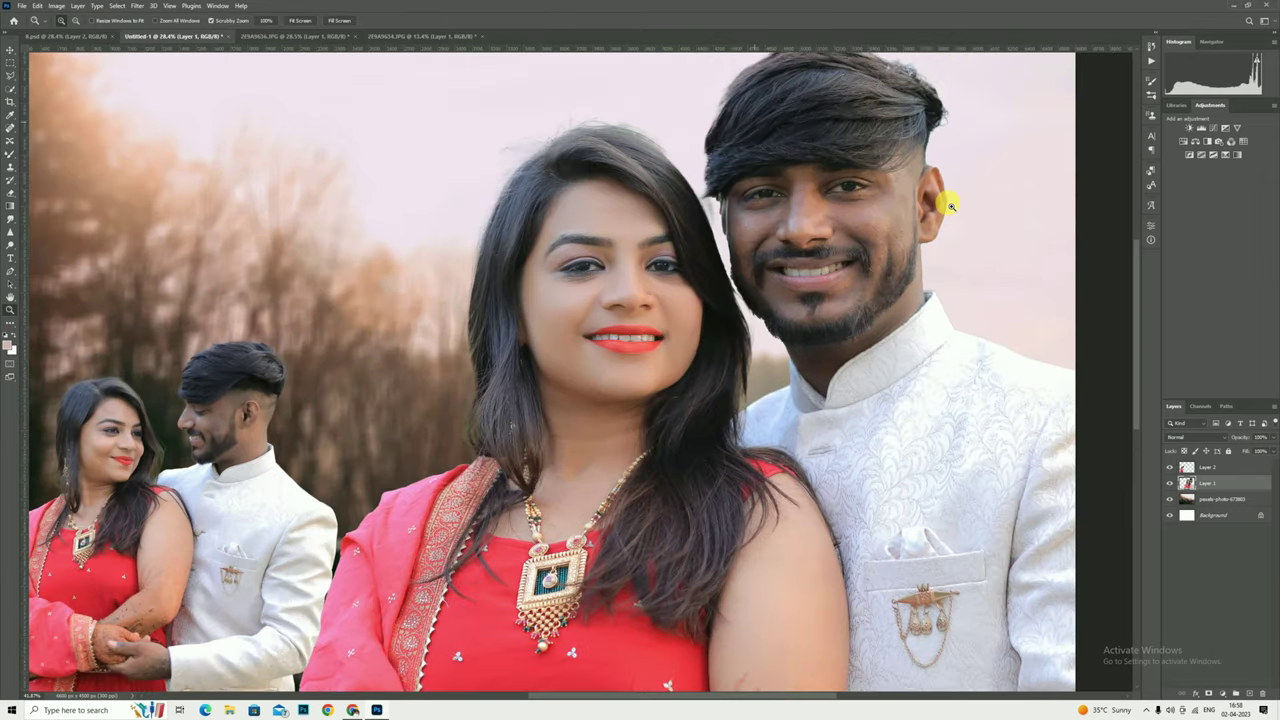
Sample the man's cheek skin tone and blend his cheek and nose with the Mixer Brush.
left_click_drag(943, 200, 963, 255)
scroll(768, 331, "down", 2)
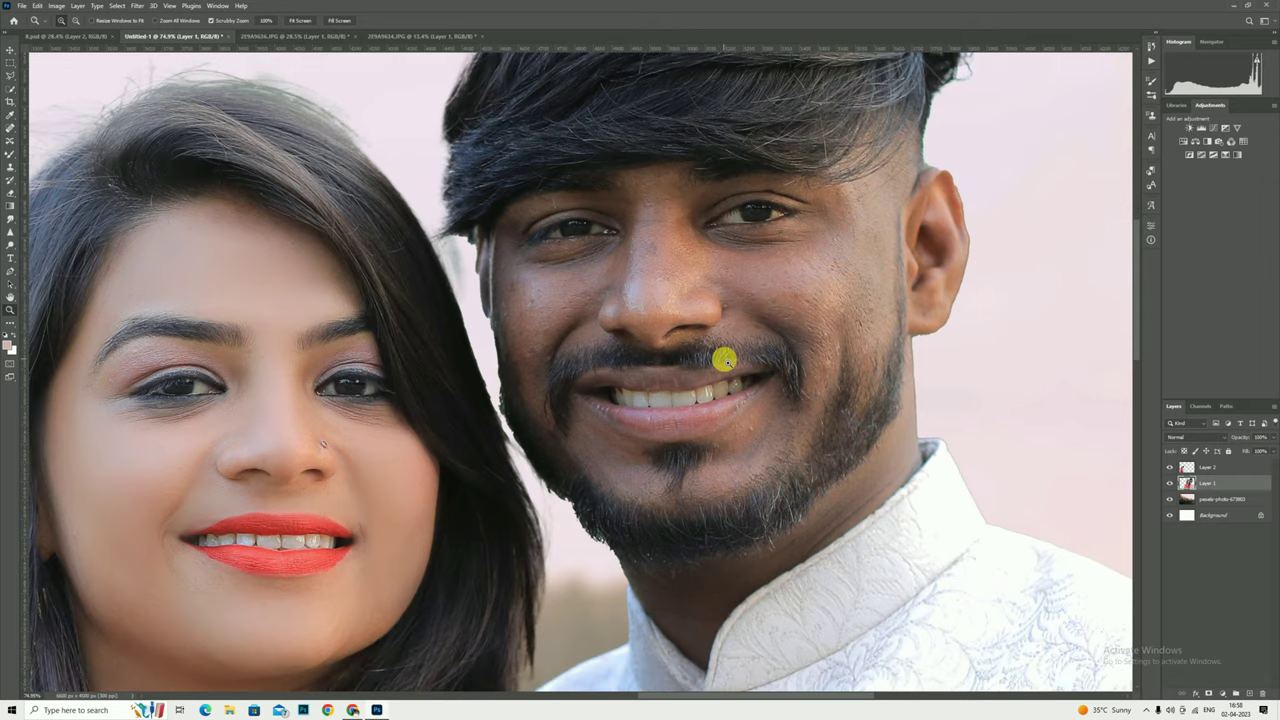
key("o")
scroll(689, 280, "up", 1)
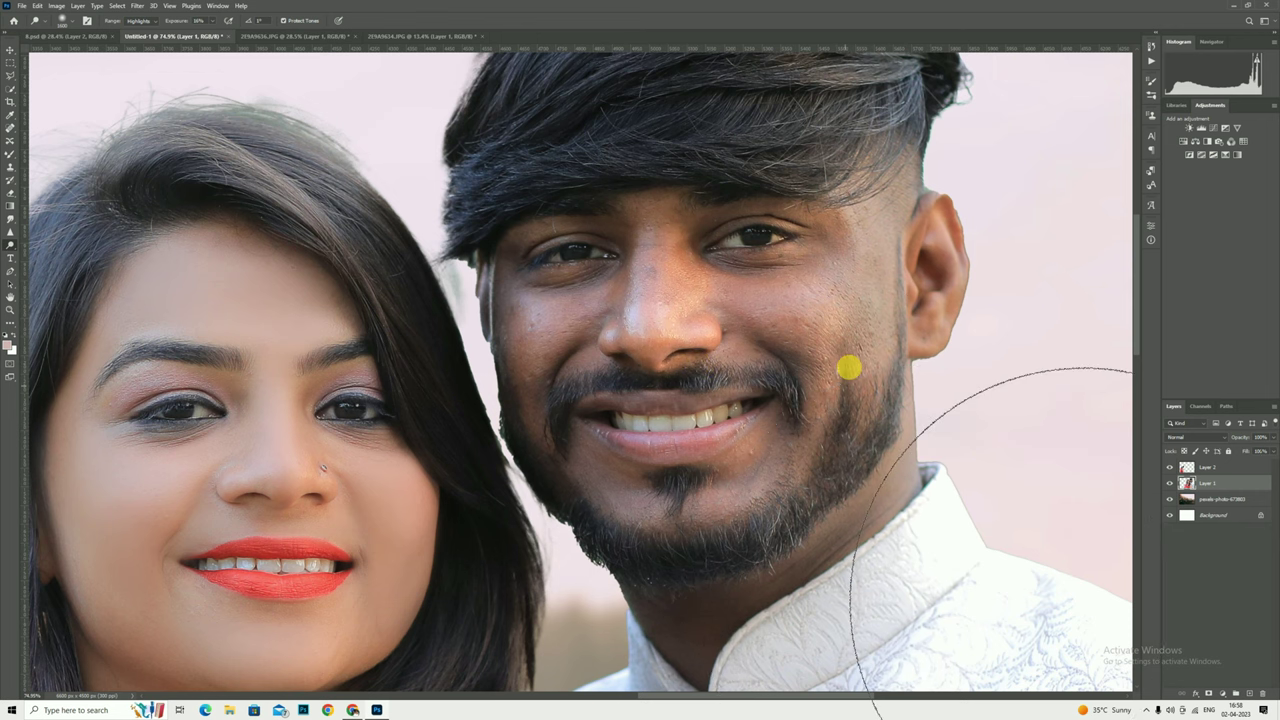
key("i")
left_click(780, 305)
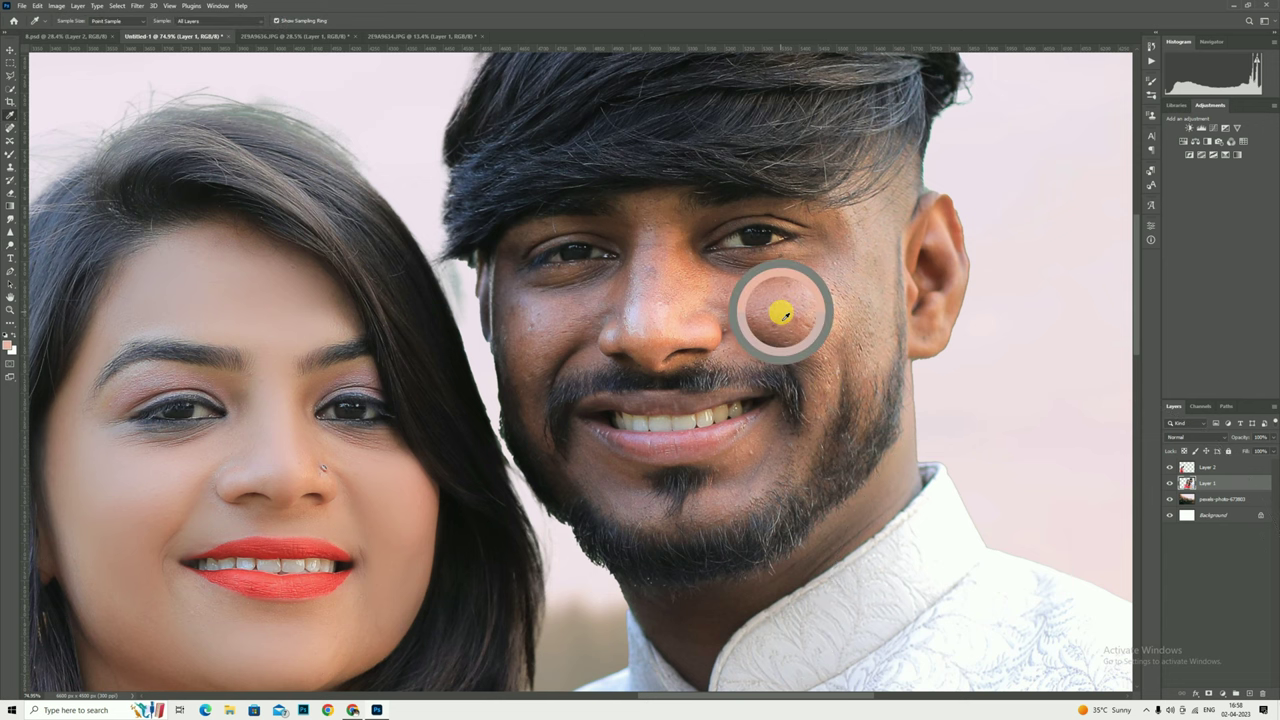
key("b")
scroll(780, 305, "up", 1)
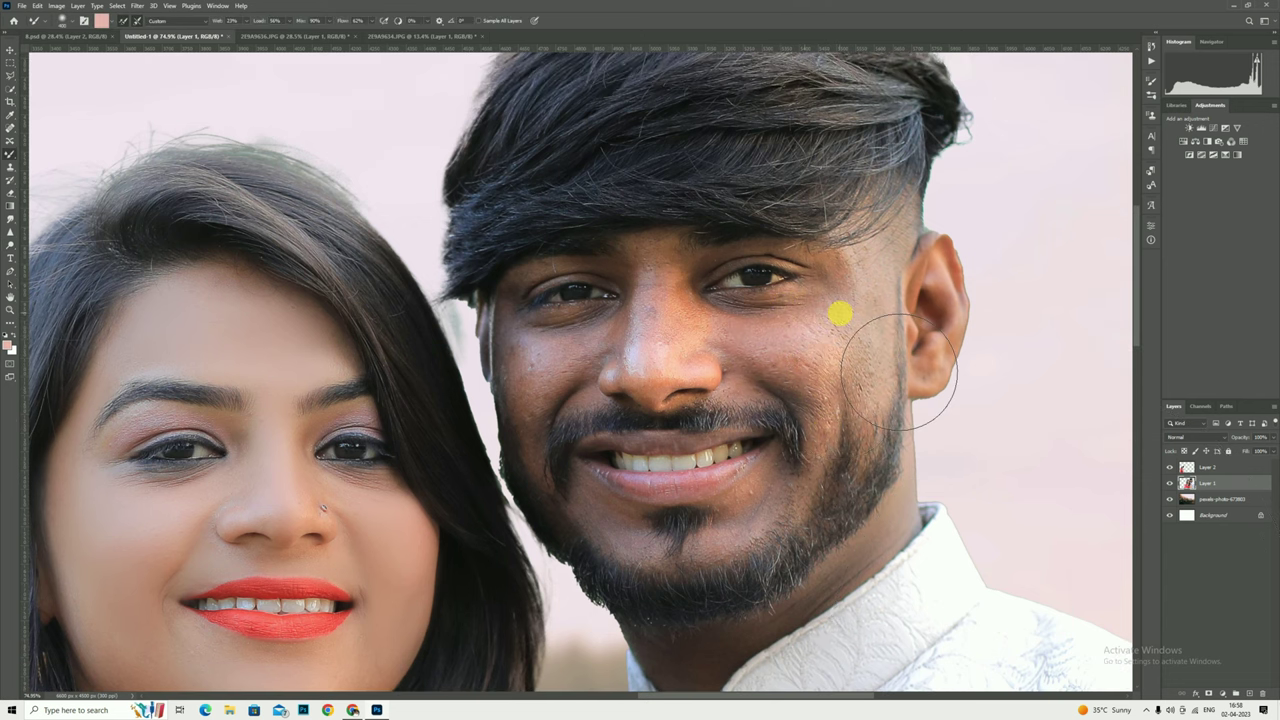
left_click_drag(866, 322, 826, 432)
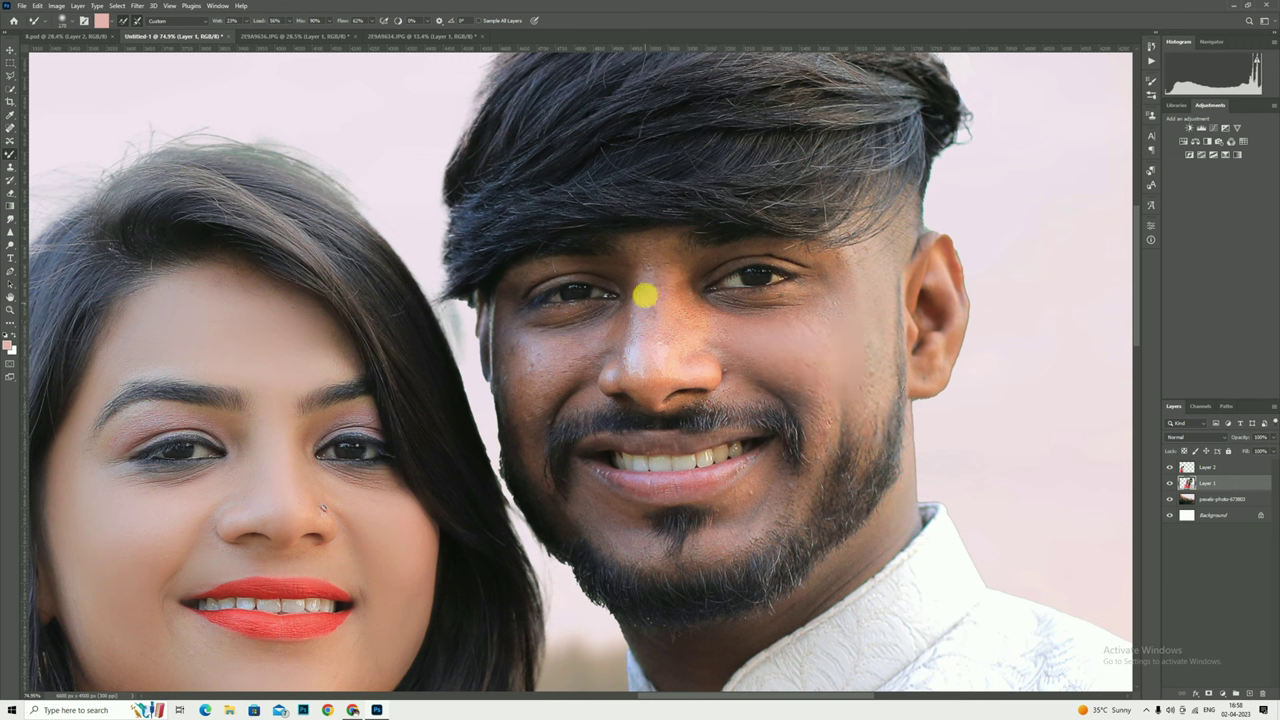
mouse_move(651, 342)
left_mouse_down()
mouse_move(572, 363)
mouse_move(540, 460)
left_mouse_up()
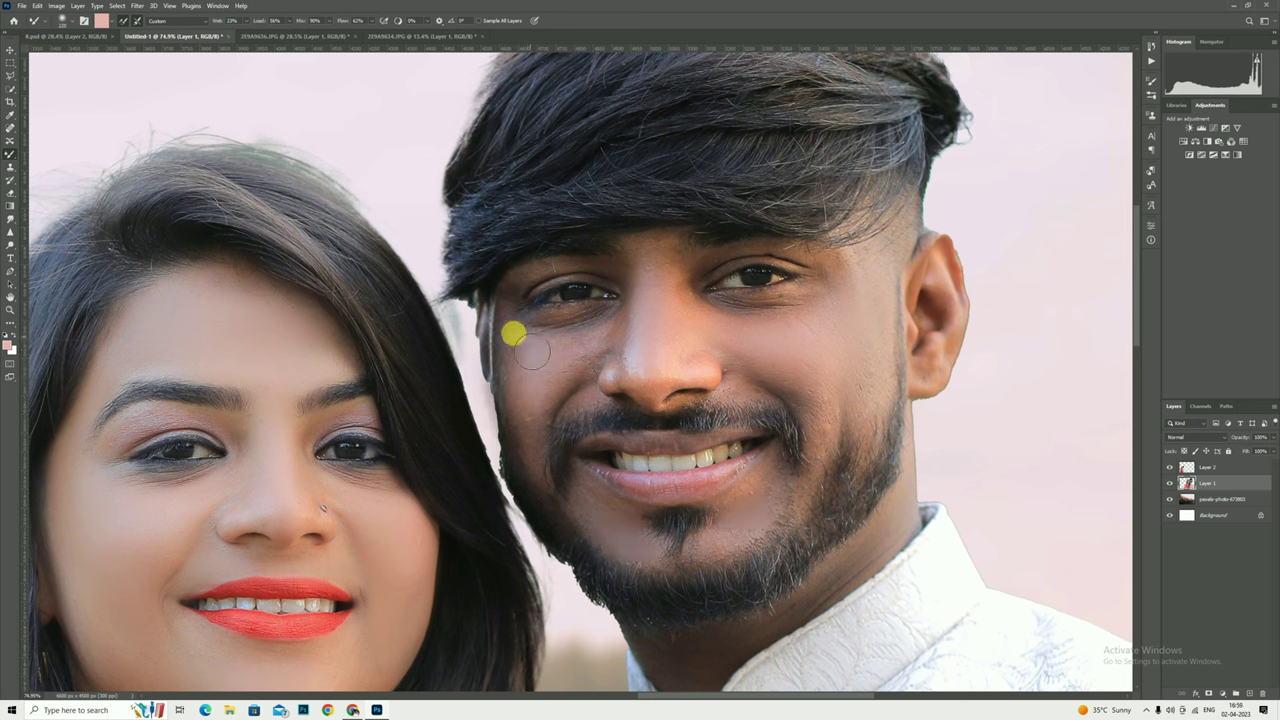
Lasso the leftover background beside the man's neck and ear with the Polygonal Lasso.
left_click(9, 306)
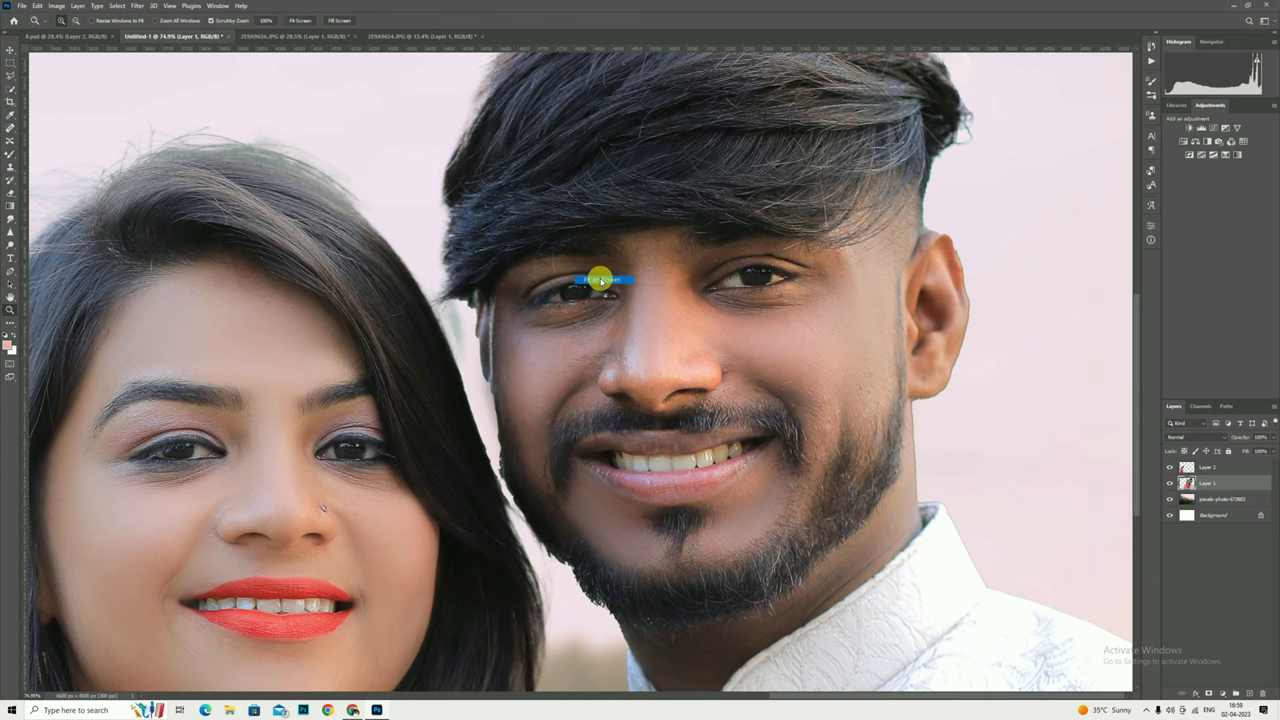
left_click_drag(600, 277, 980, 190)
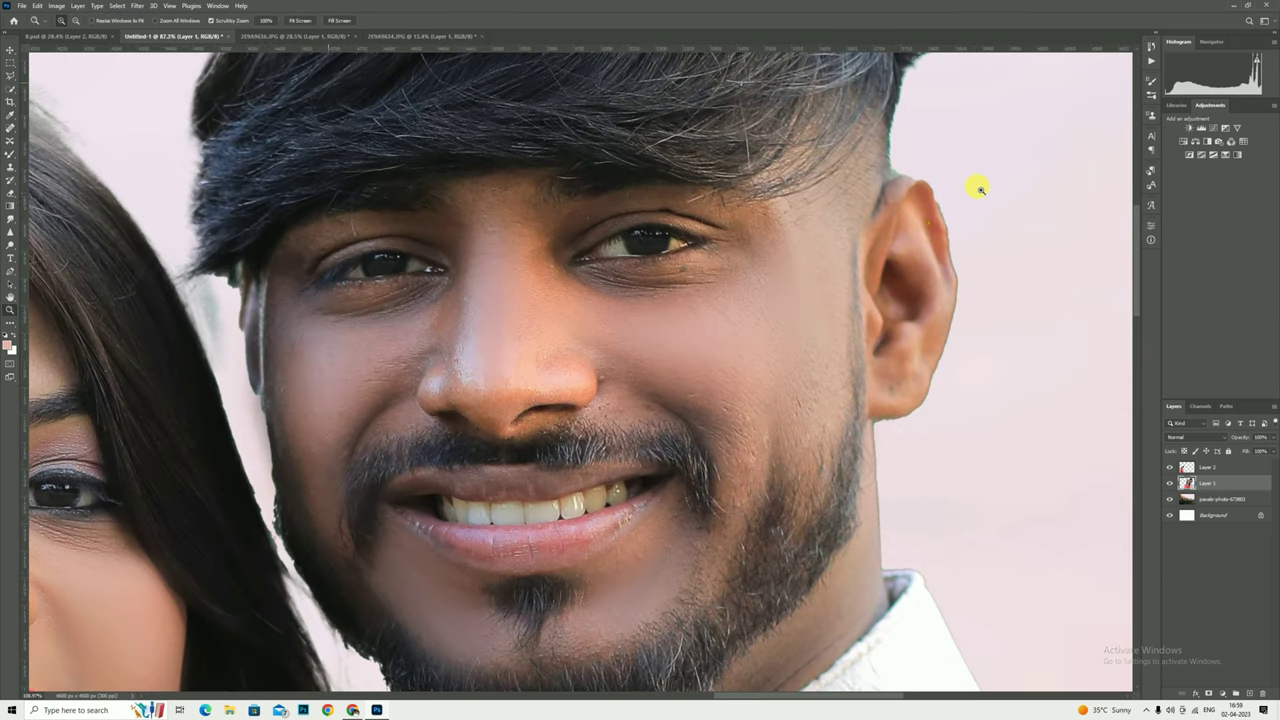
left_click_drag(630, 316, 593, 321)
left_click(9, 77)
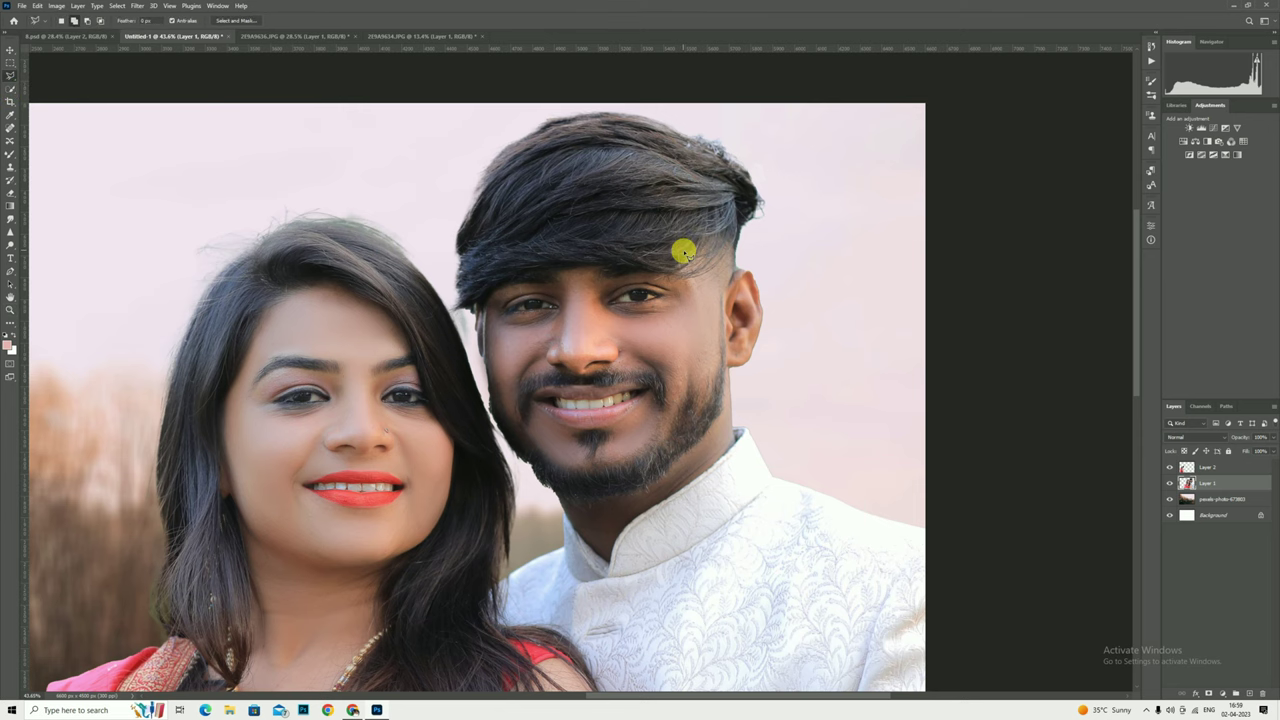
scroll(683, 252, "up", 3)
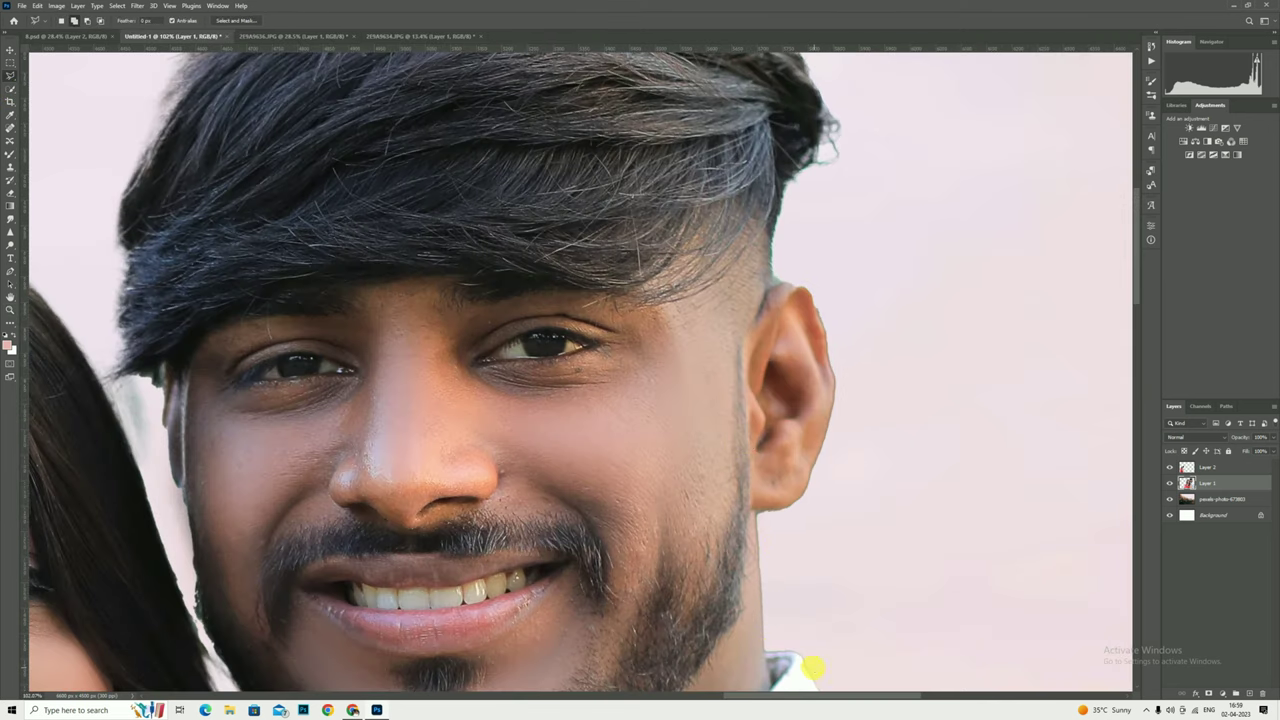
left_click_drag(765, 654, 752, 516)
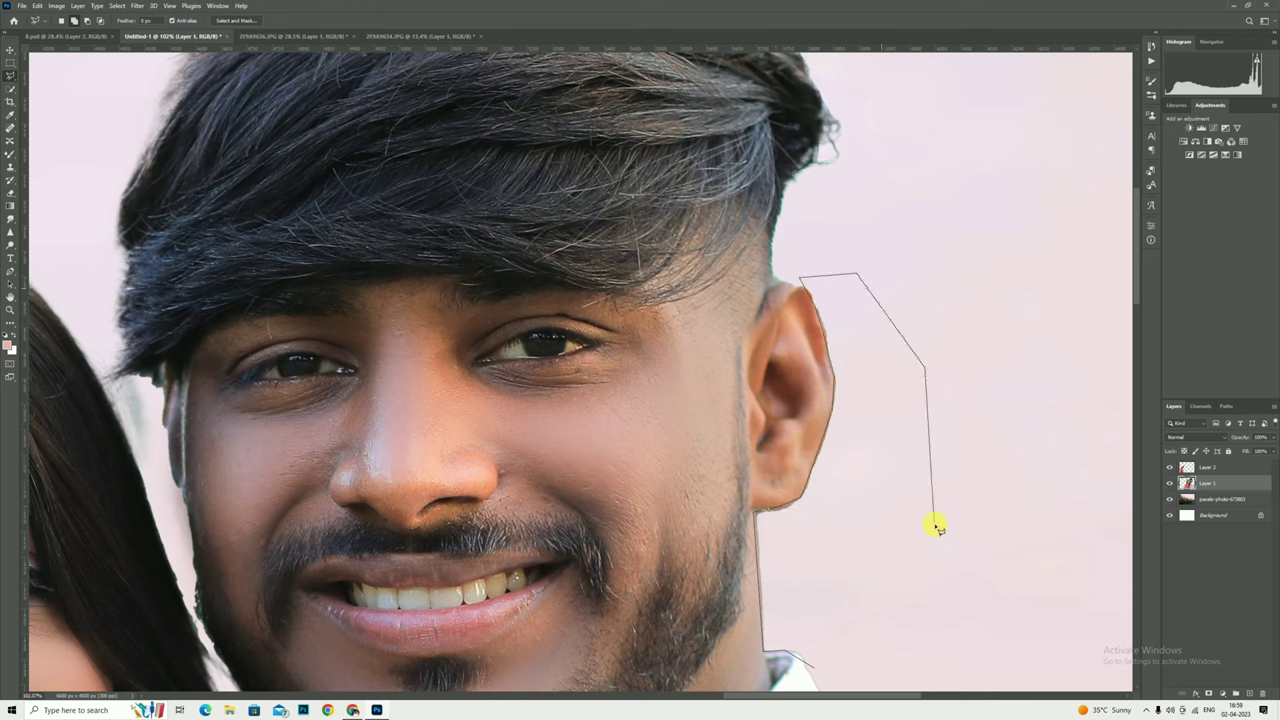
left_click_drag(895, 598, 880, 612)
Deselect, then outline the background gap between the man's hair and ear.
right_click(880, 445)
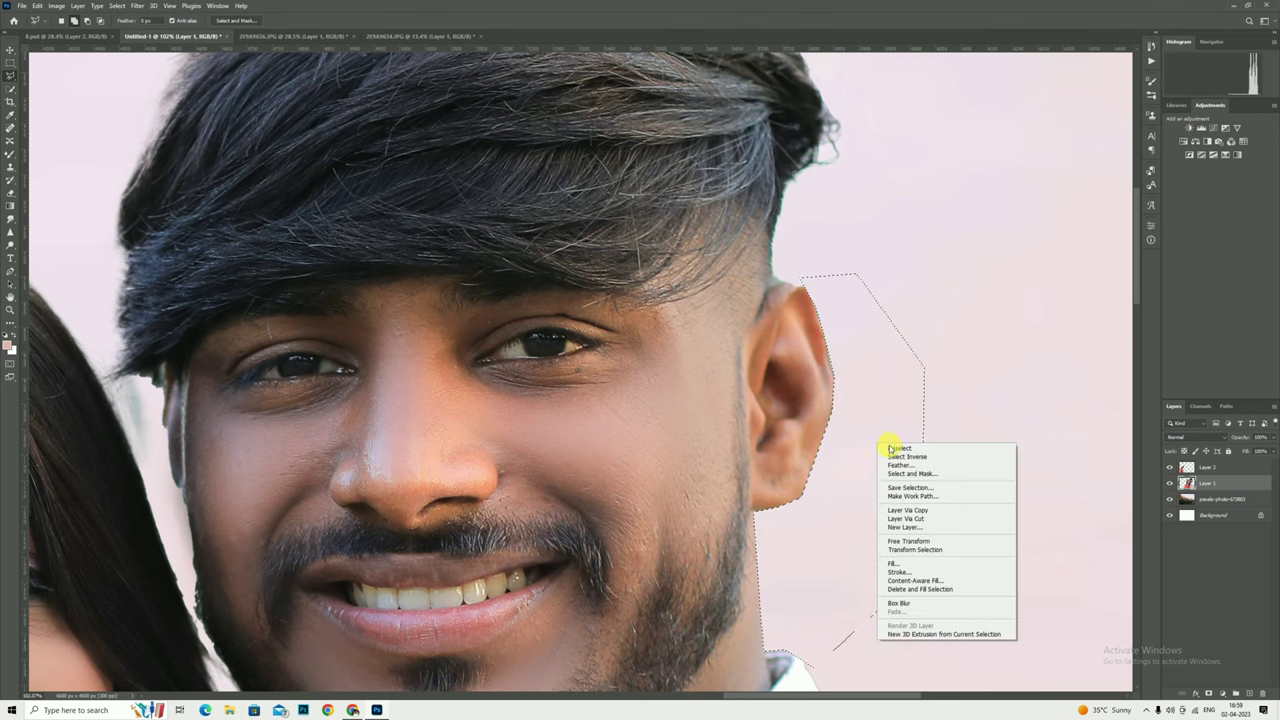
left_click(893, 449)
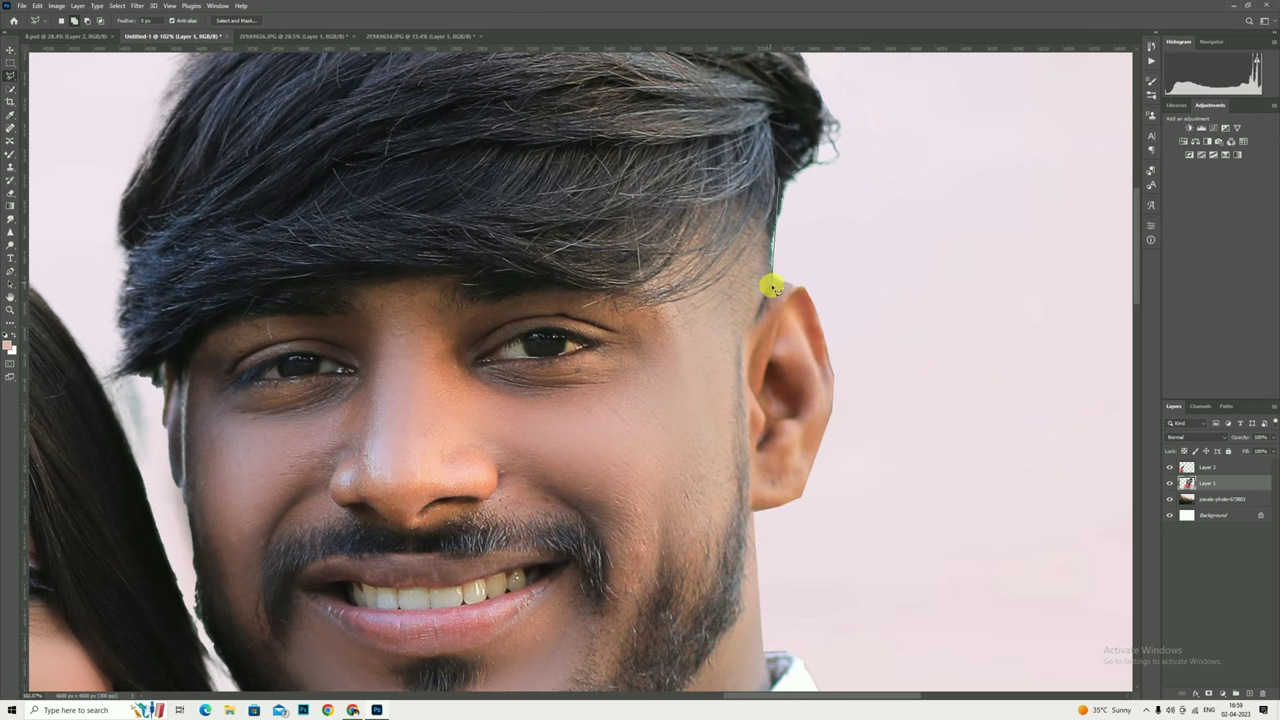
left_click_drag(819, 262, 817, 273)
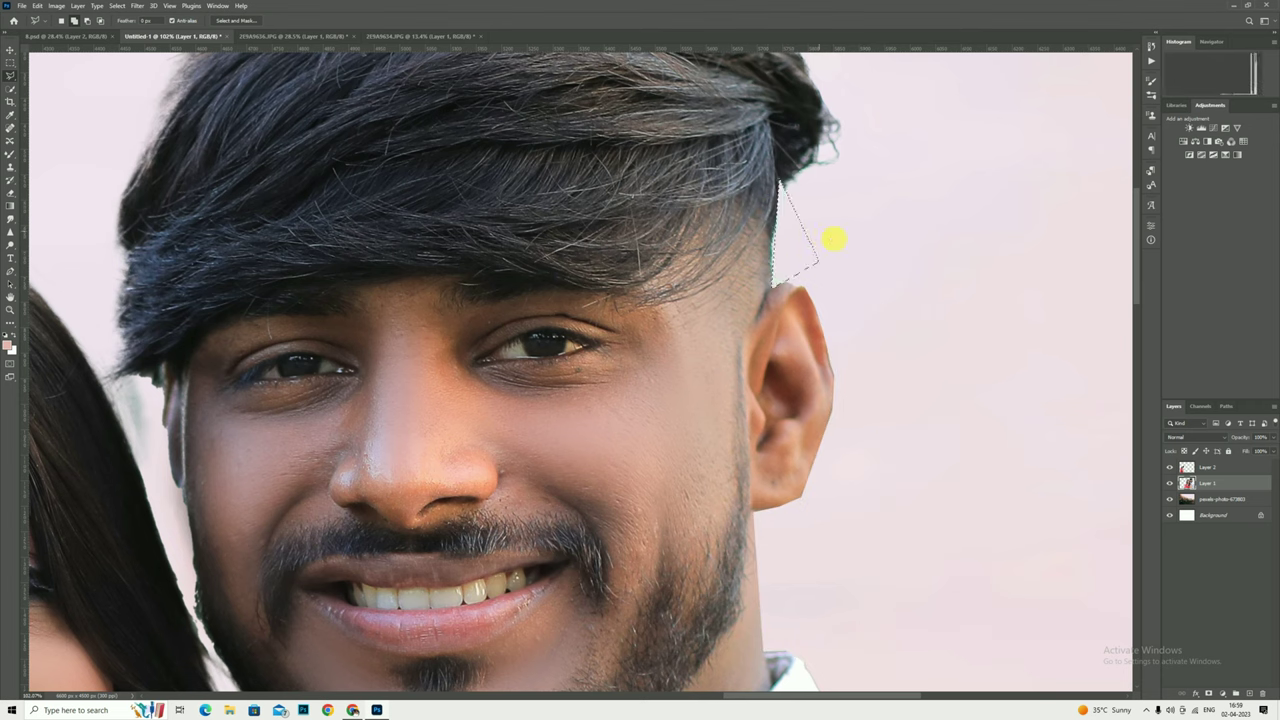
scroll(843, 245, "down", 10)
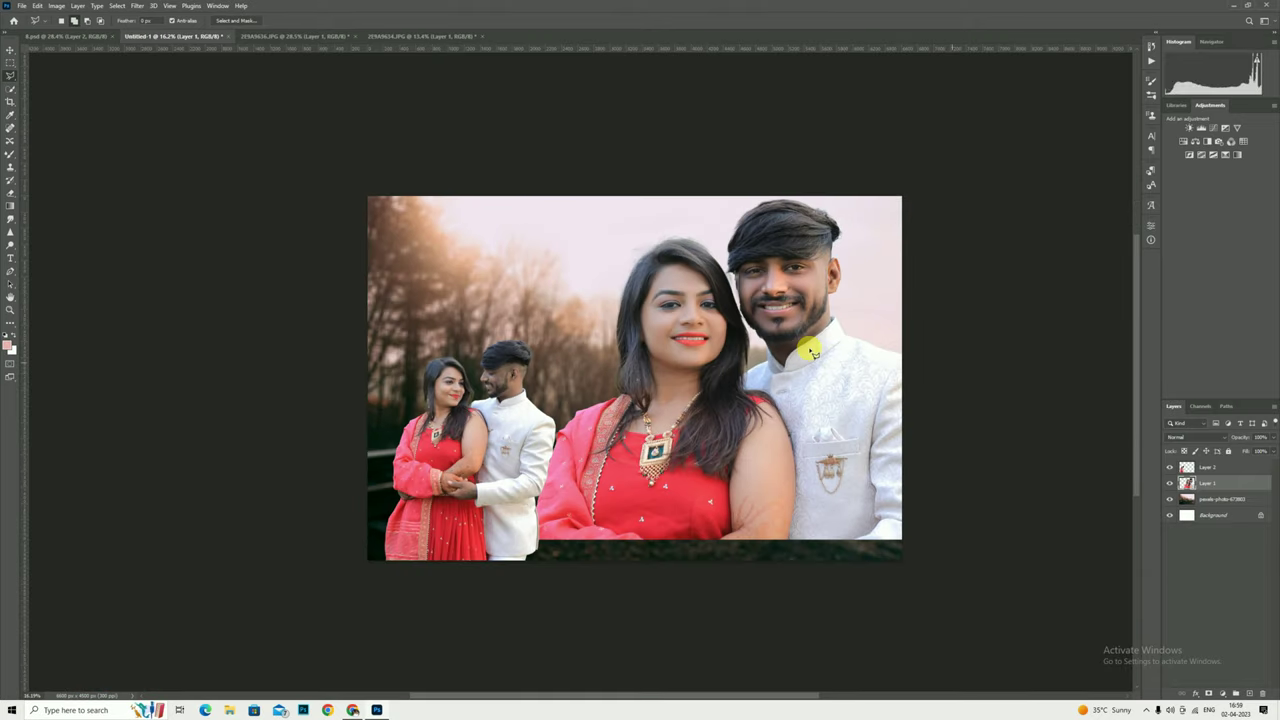
On Layer 2, set Hue/Saturation Greens to Saturation -100 and raise their Lightness.
left_click(10, 310)
right_click(565, 292)
left_click(595, 302)
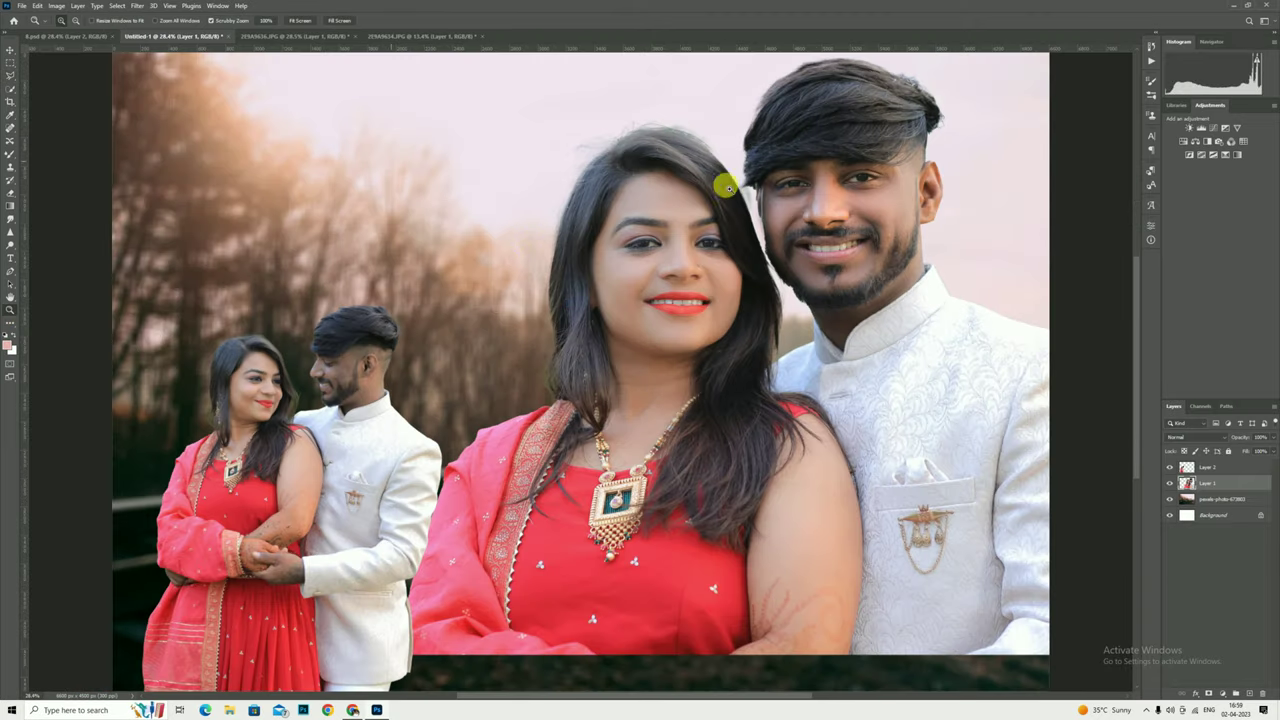
mouse_move(728, 187)
left_mouse_down()
mouse_move(645, 375)
mouse_move(957, 409)
left_mouse_up()
left_click(1224, 468)
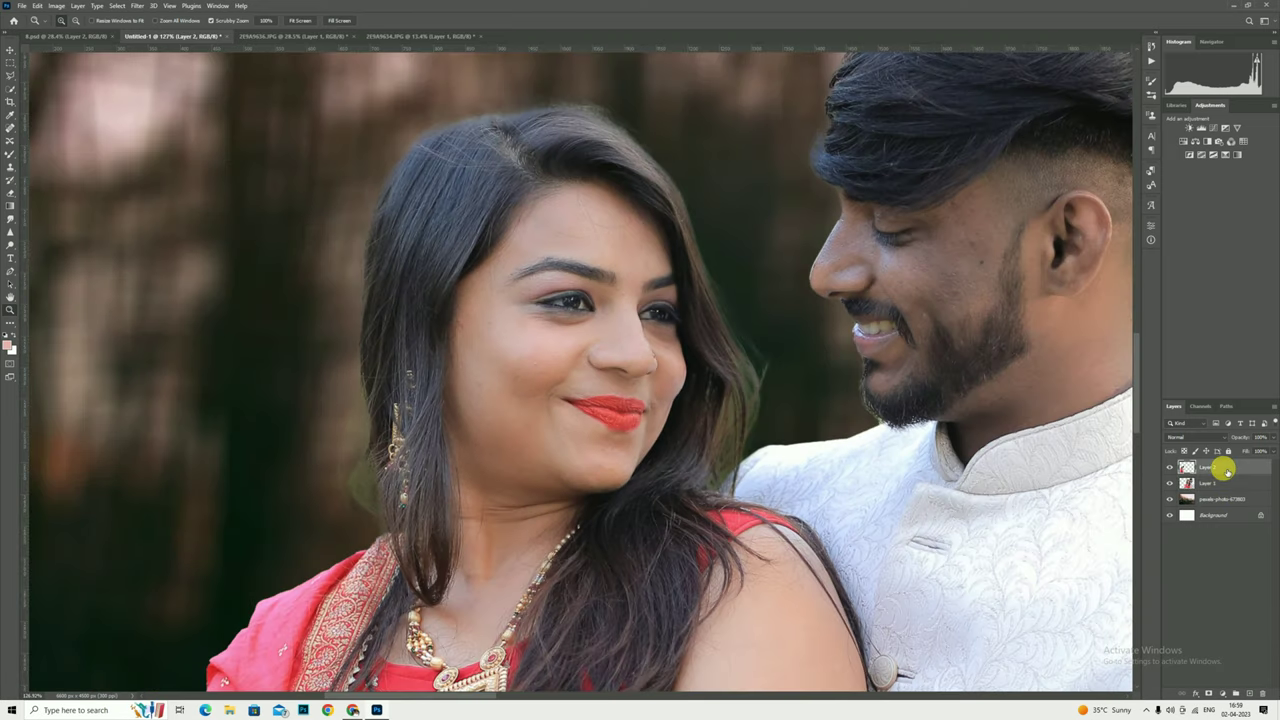
key("ctrl+u")
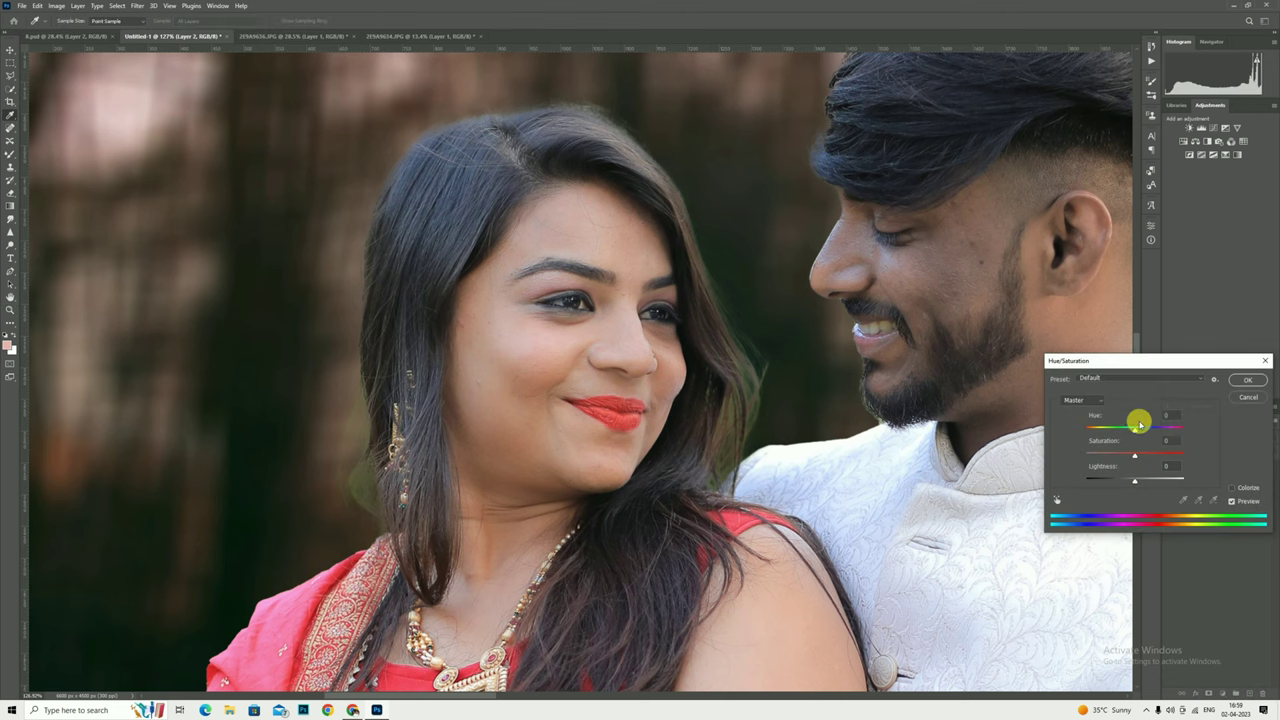
left_click(1097, 402)
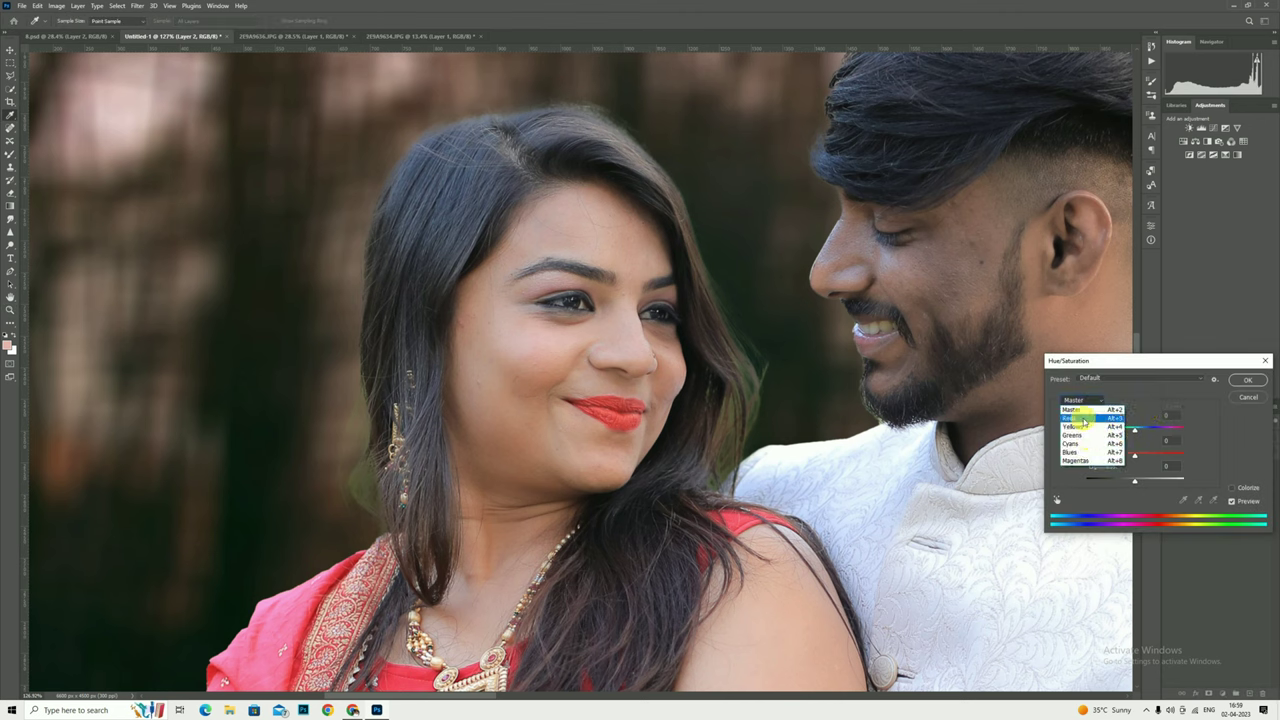
left_click(1072, 435)
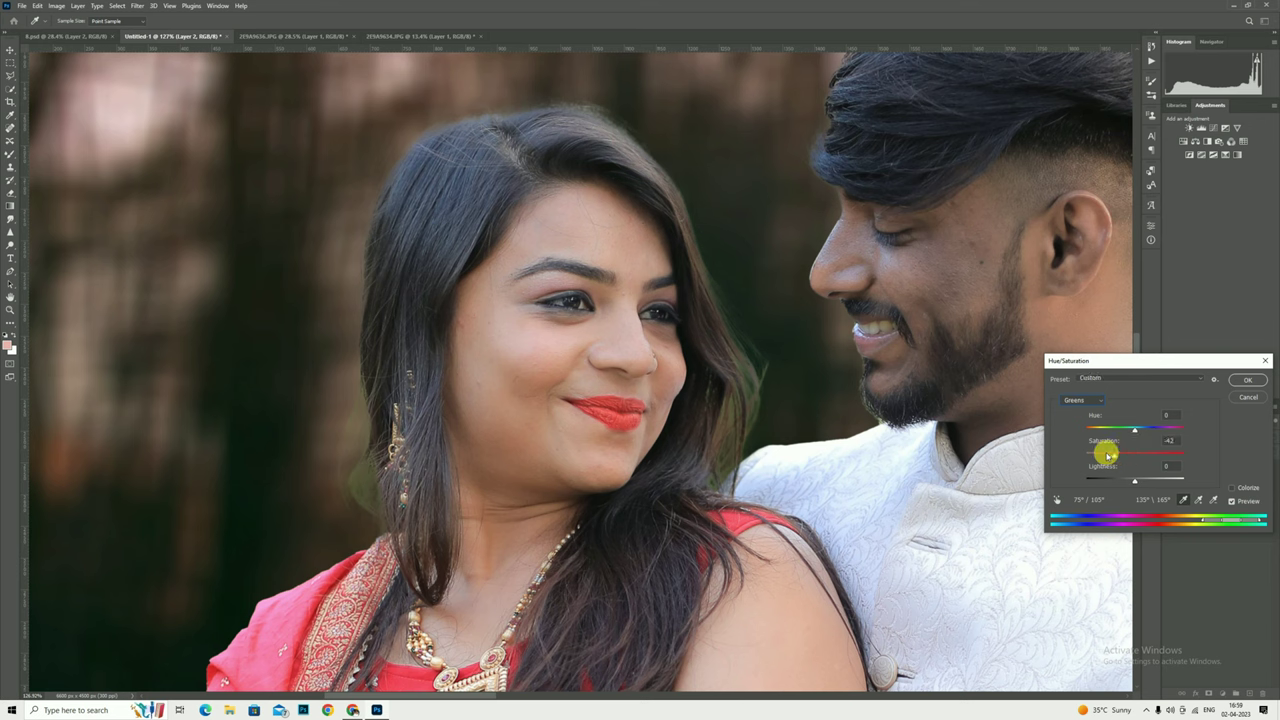
left_click_drag(1108, 455, 1056, 456)
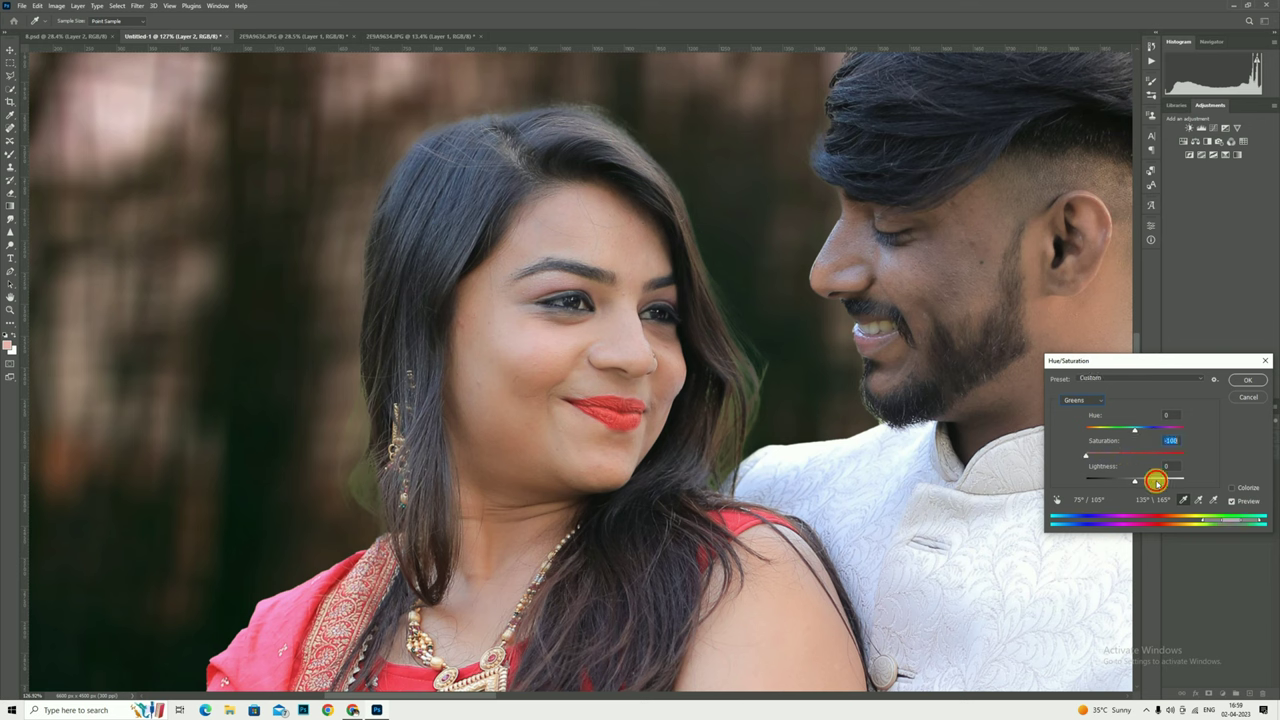
left_click_drag(1169, 483, 1178, 488)
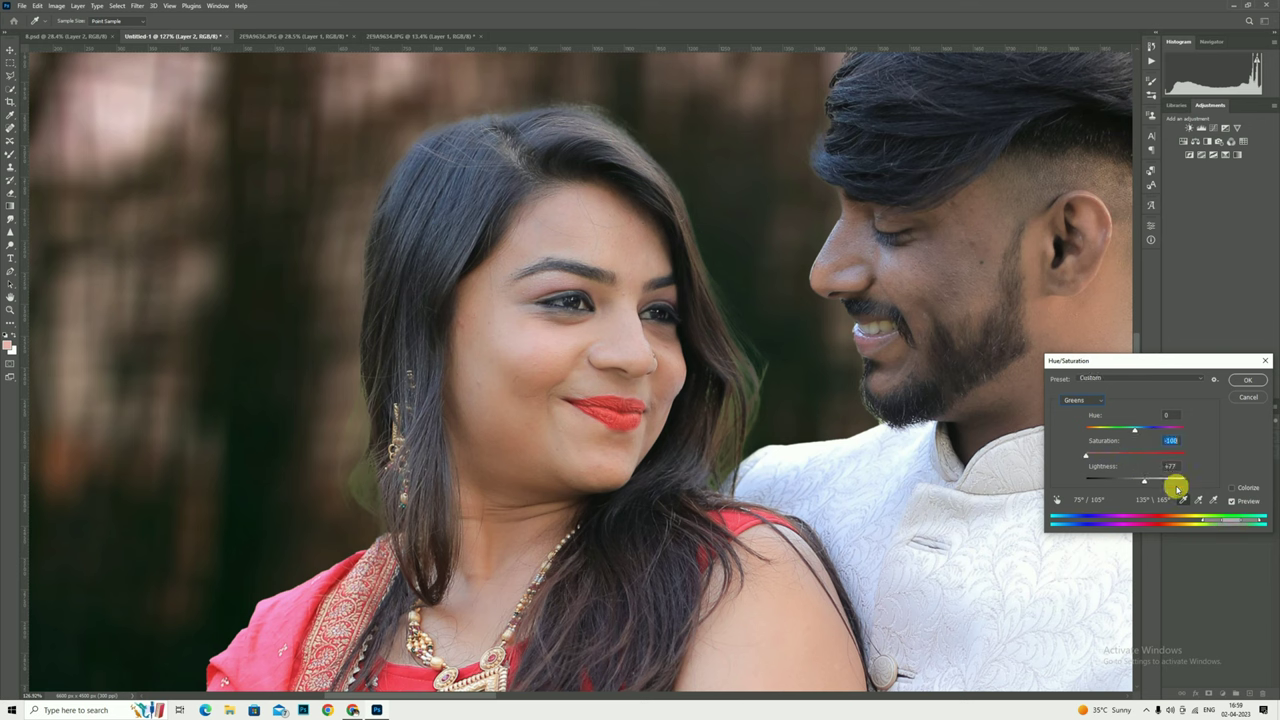
left_click(1258, 380)
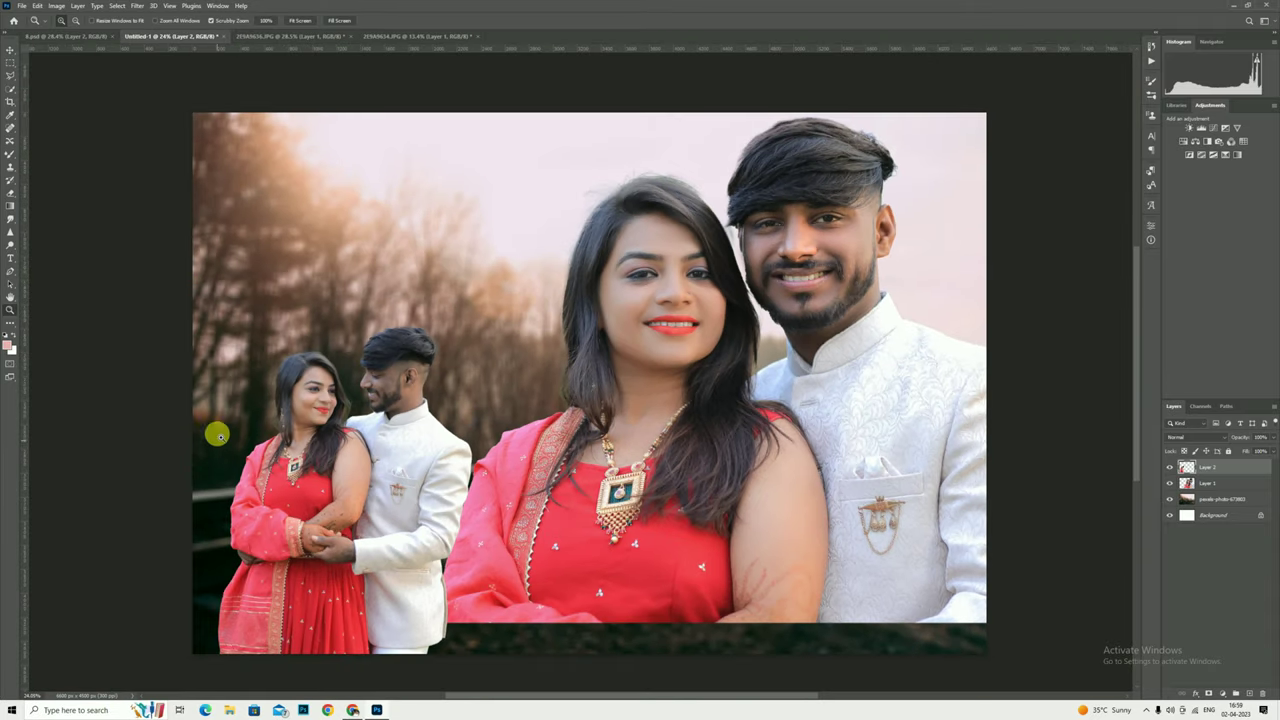
Duplicate Layer 2 and smooth the small woman's cheek with a smaller Mixer Brush.
mouse_move(214, 429)
left_mouse_down()
mouse_move(461, 300)
mouse_move(503, 398)
left_mouse_up()
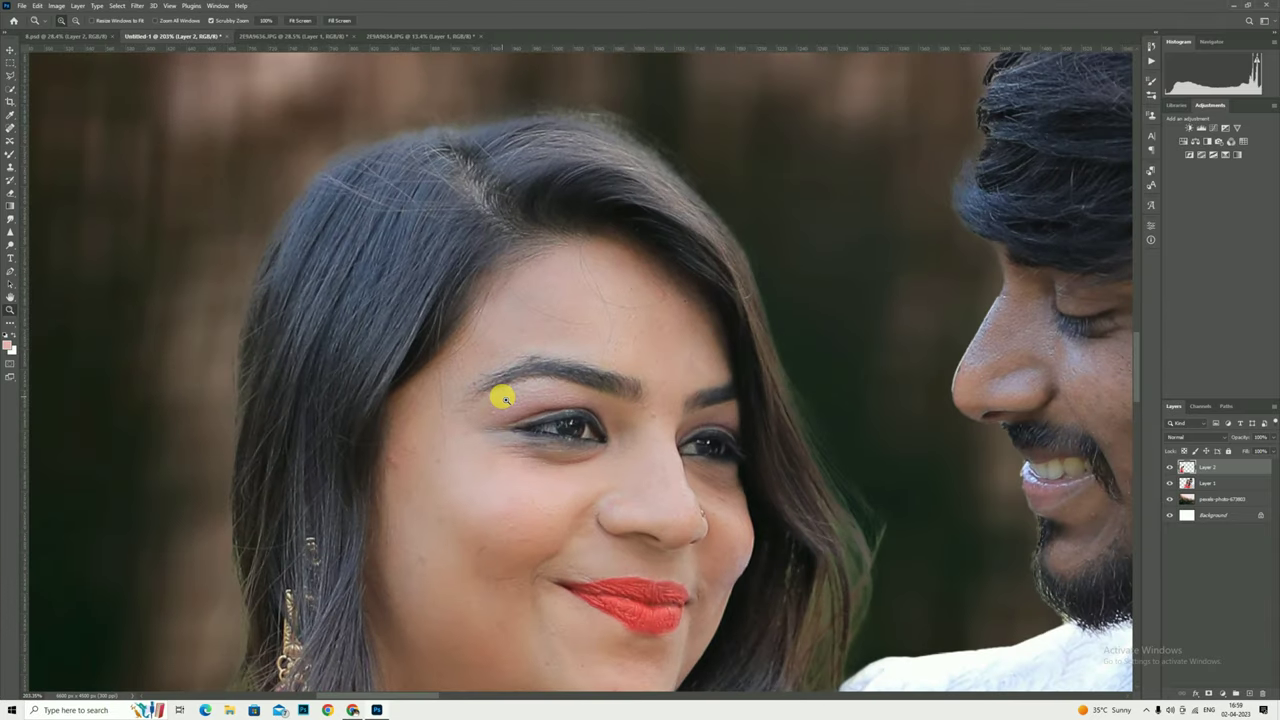
key("ctrl+j")
key("b")
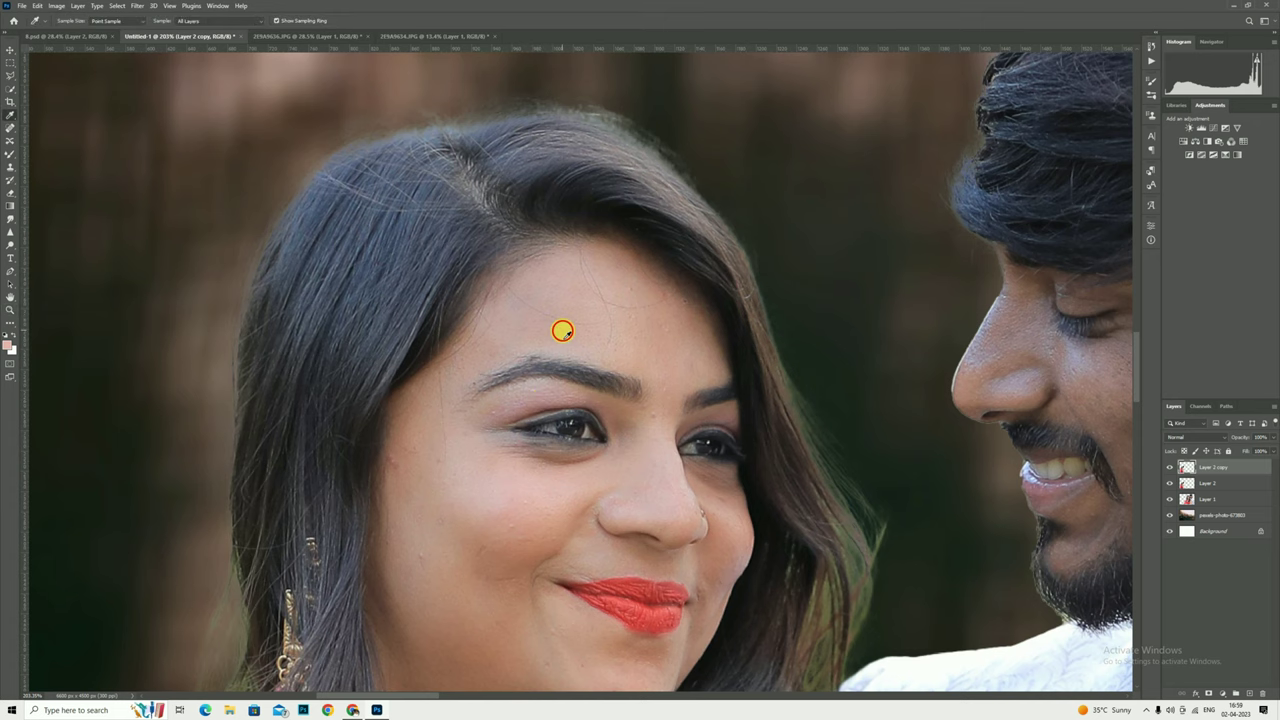
key("bracketleft")
key("bracketleft")
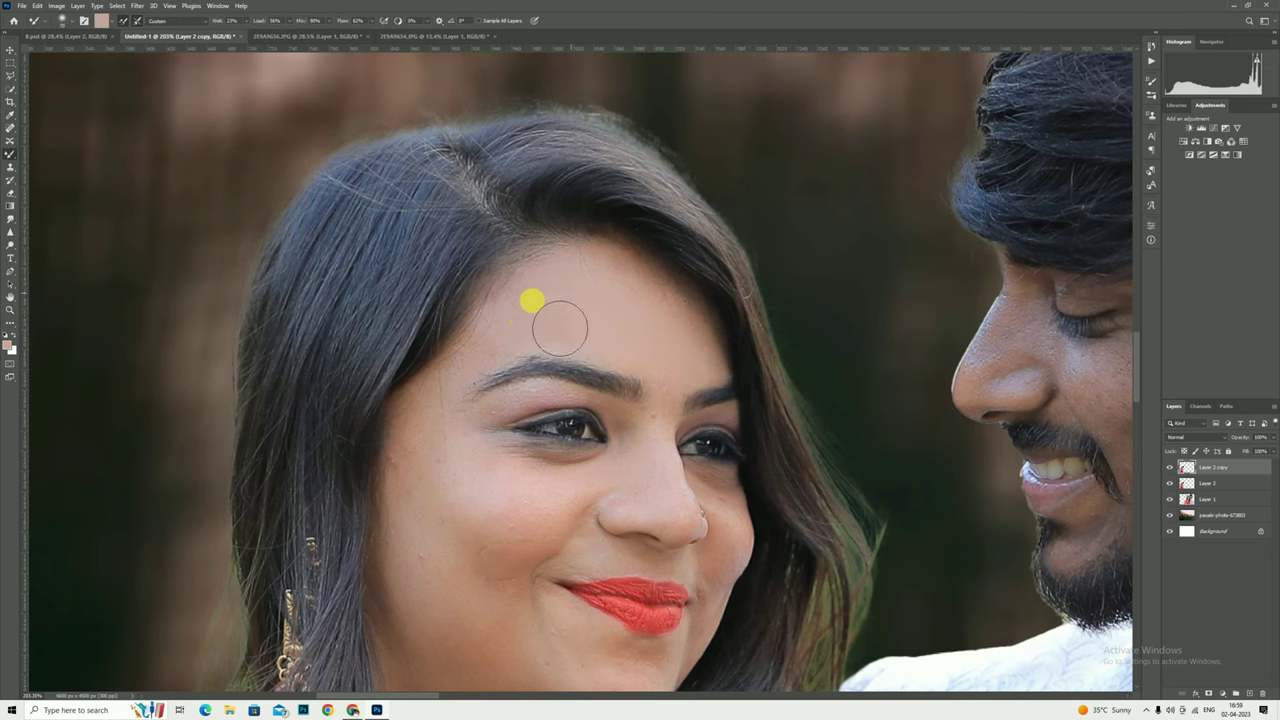
scroll(449, 323, "down", 1)
scroll(429, 446, "down", 1)
left_click_drag(416, 385, 404, 370)
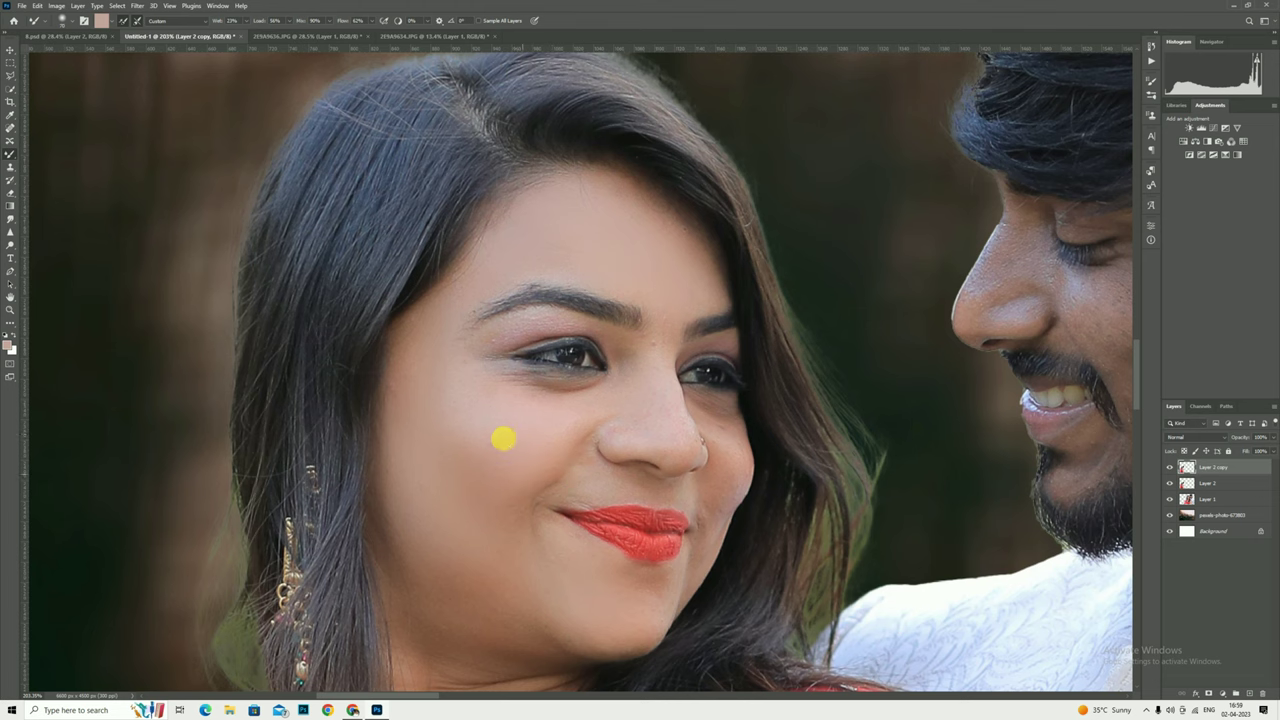
Smooth the skin near the small woman's eye, then zoom in on the man's face.
scroll(668, 452, "up", 1)
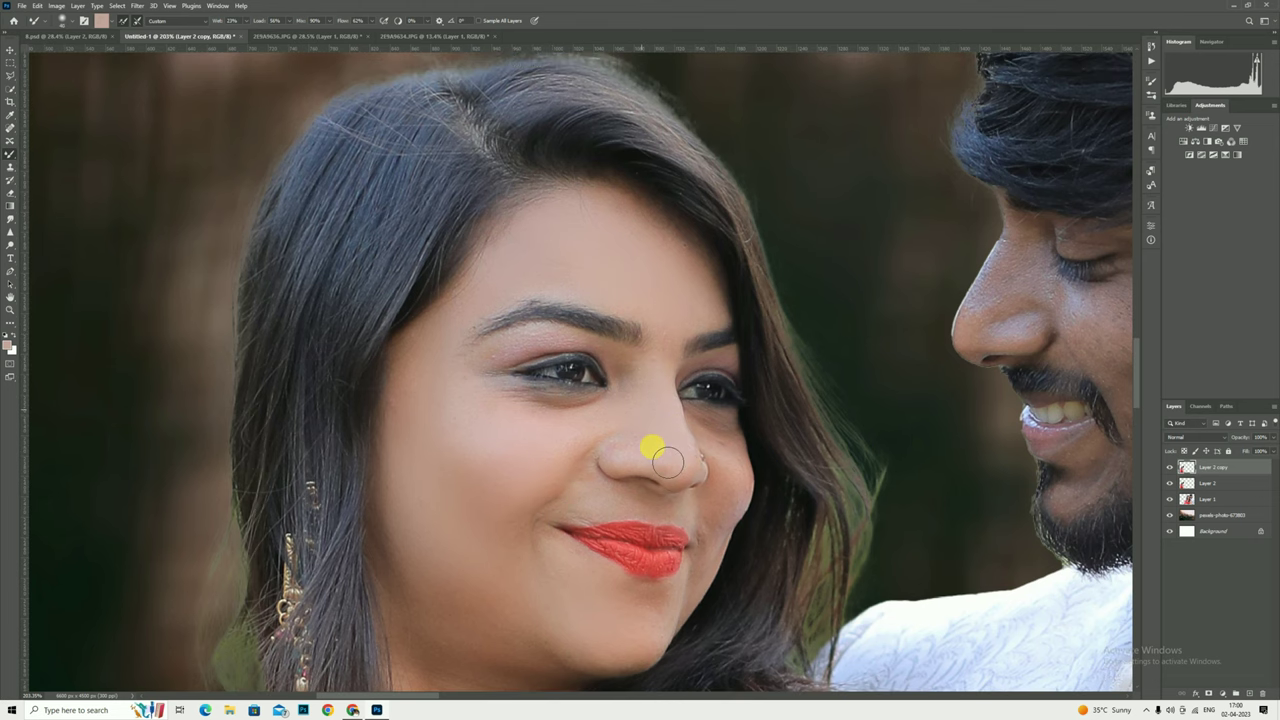
left_click_drag(583, 349, 594, 347)
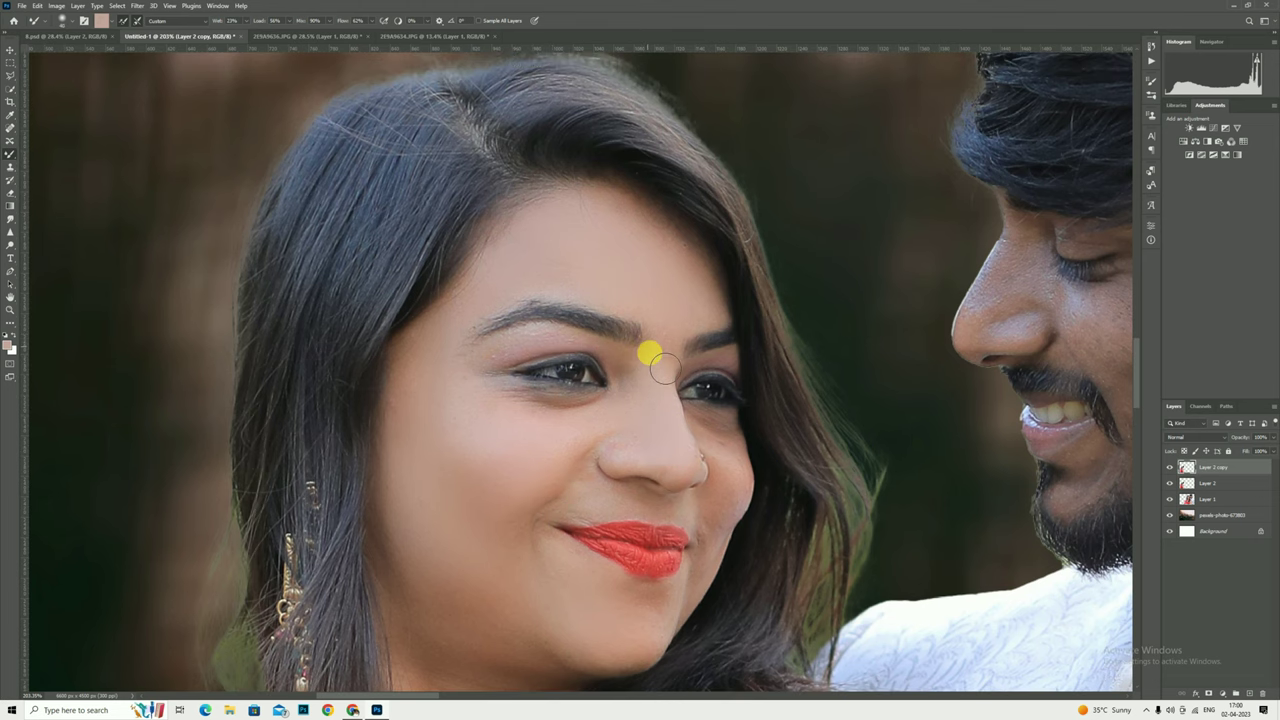
scroll(700, 410, "down", 1)
scroll(725, 490, "down", 2)
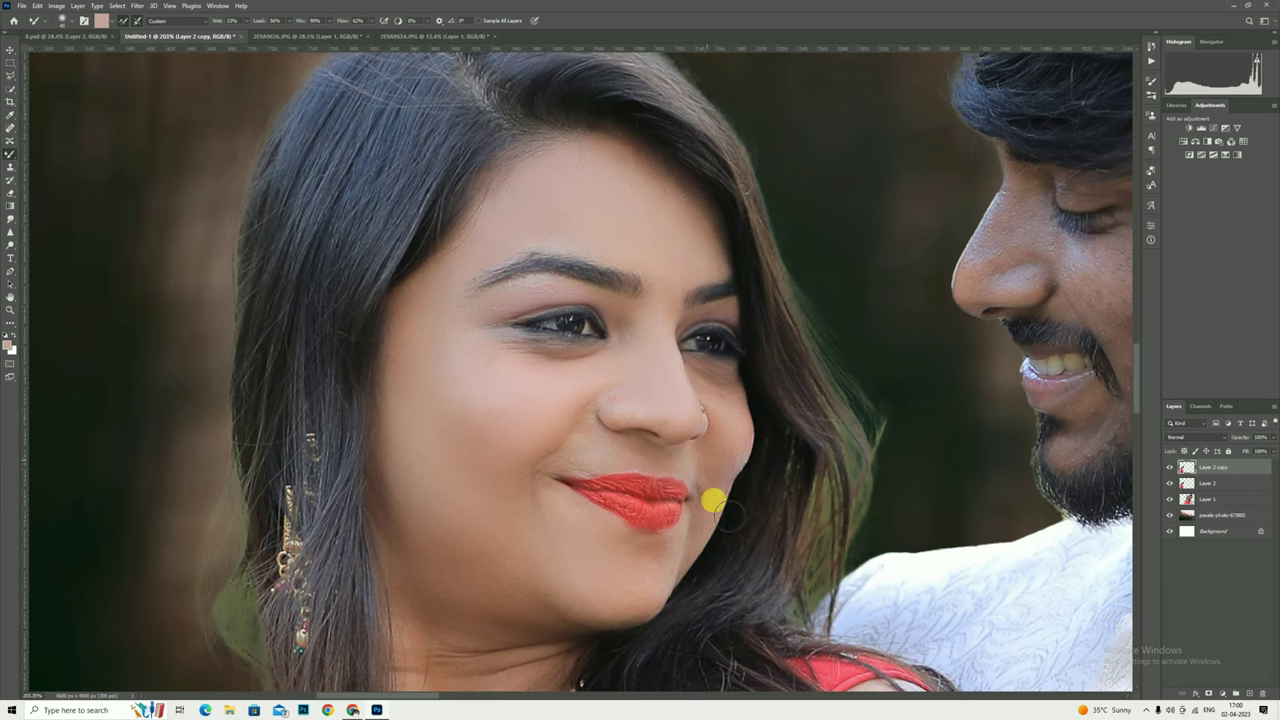
scroll(720, 497, "down", 4)
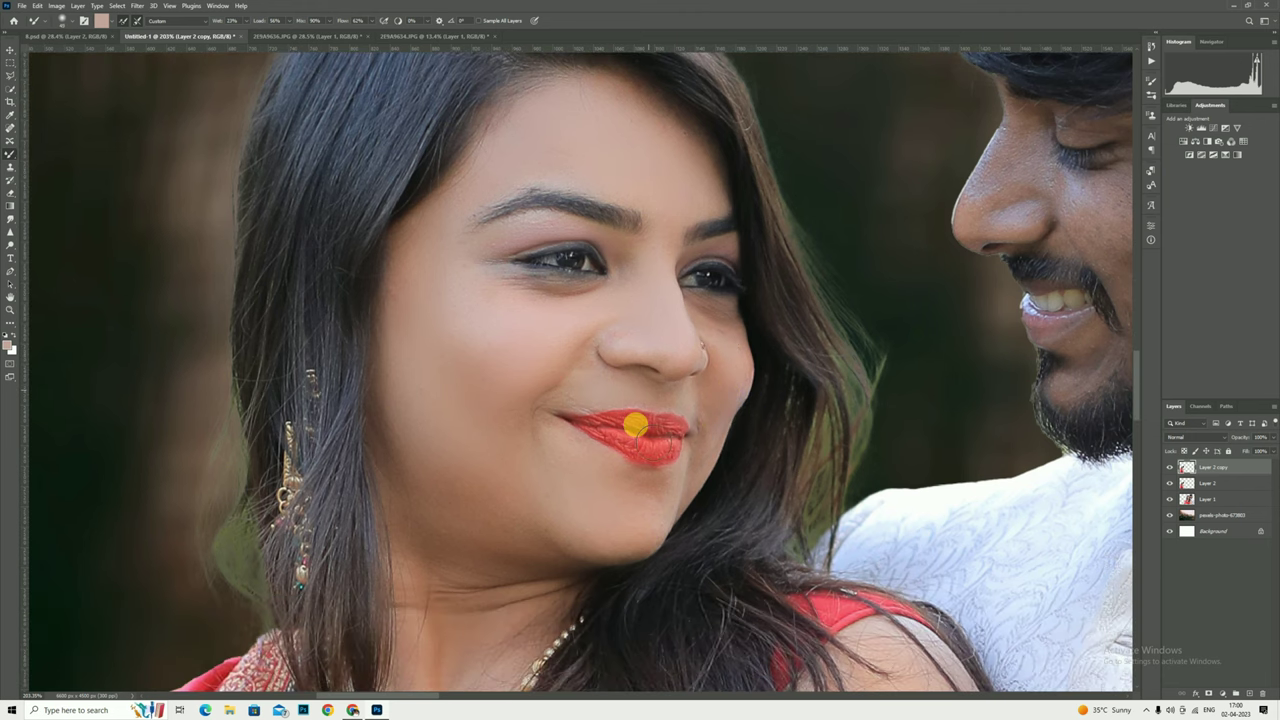
scroll(560, 418, "down", 1)
scroll(450, 505, "down", 3)
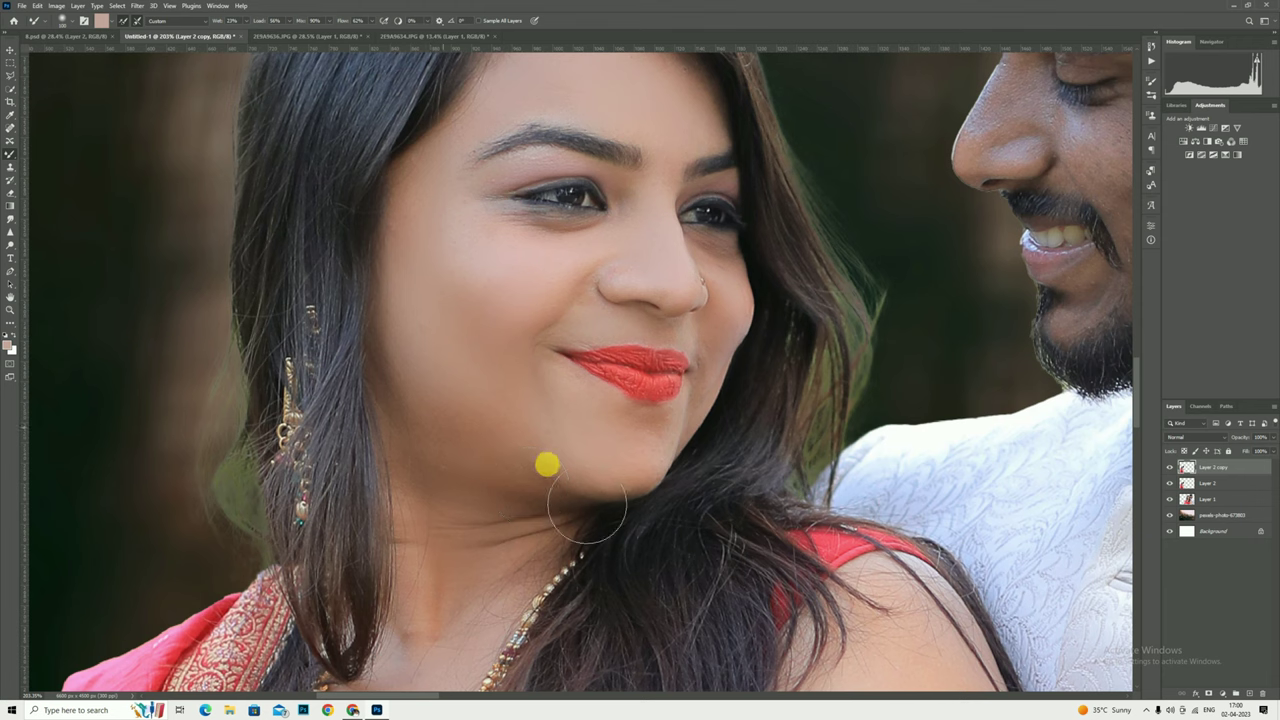
left_click(10, 309)
key("ctrl+0")
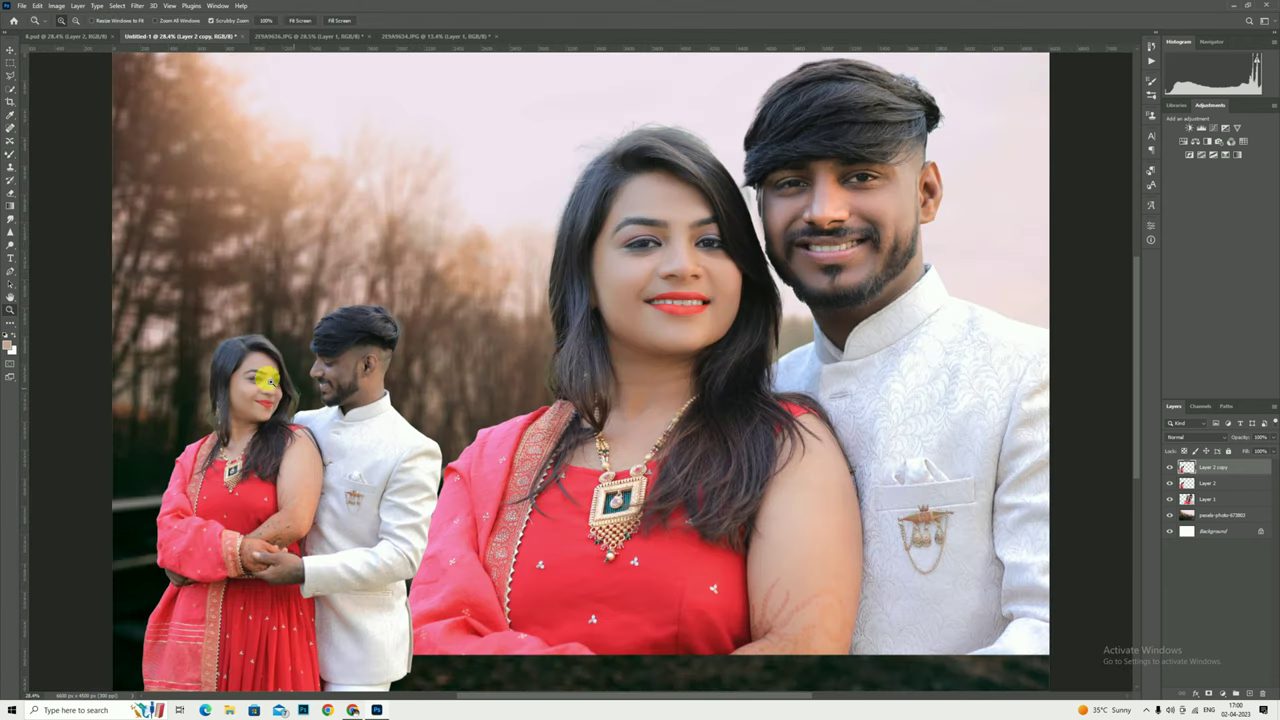
left_click_drag(856, 211, 1000, 215)
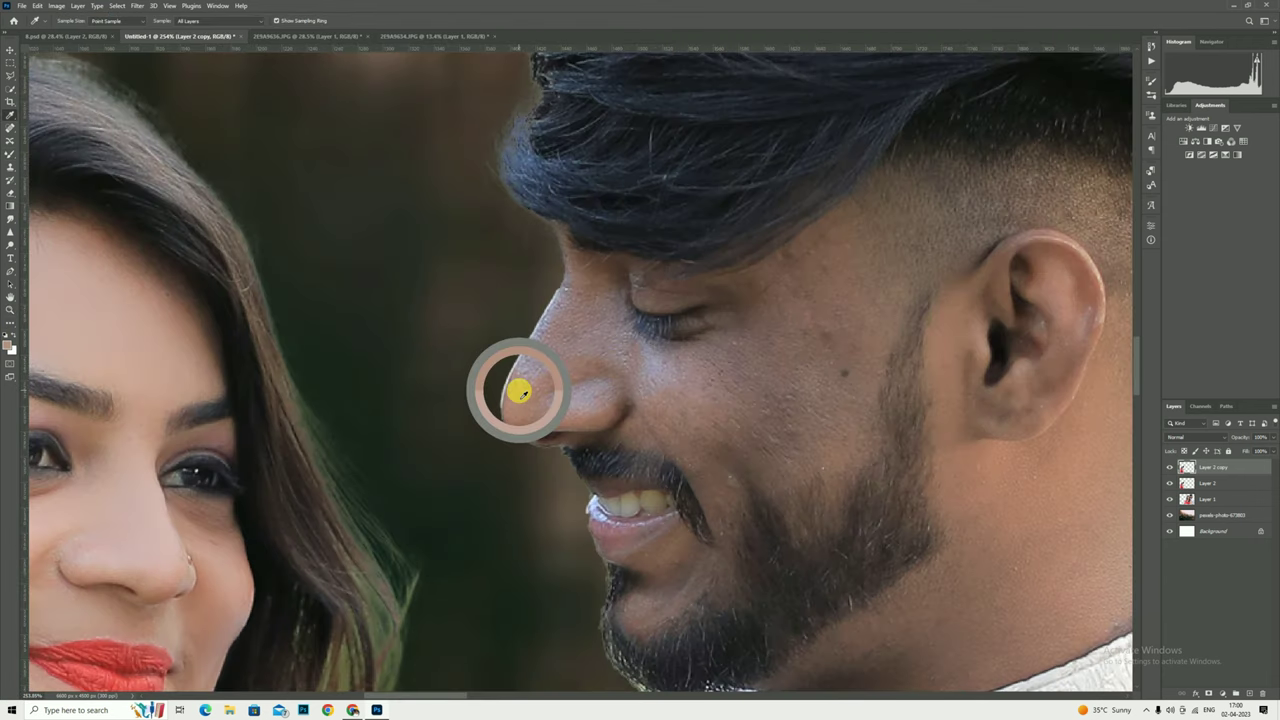
Blend away the blemish on the small man's cheek with the Mixer Brush.
key("b")
scroll(560, 380, "up", 1)
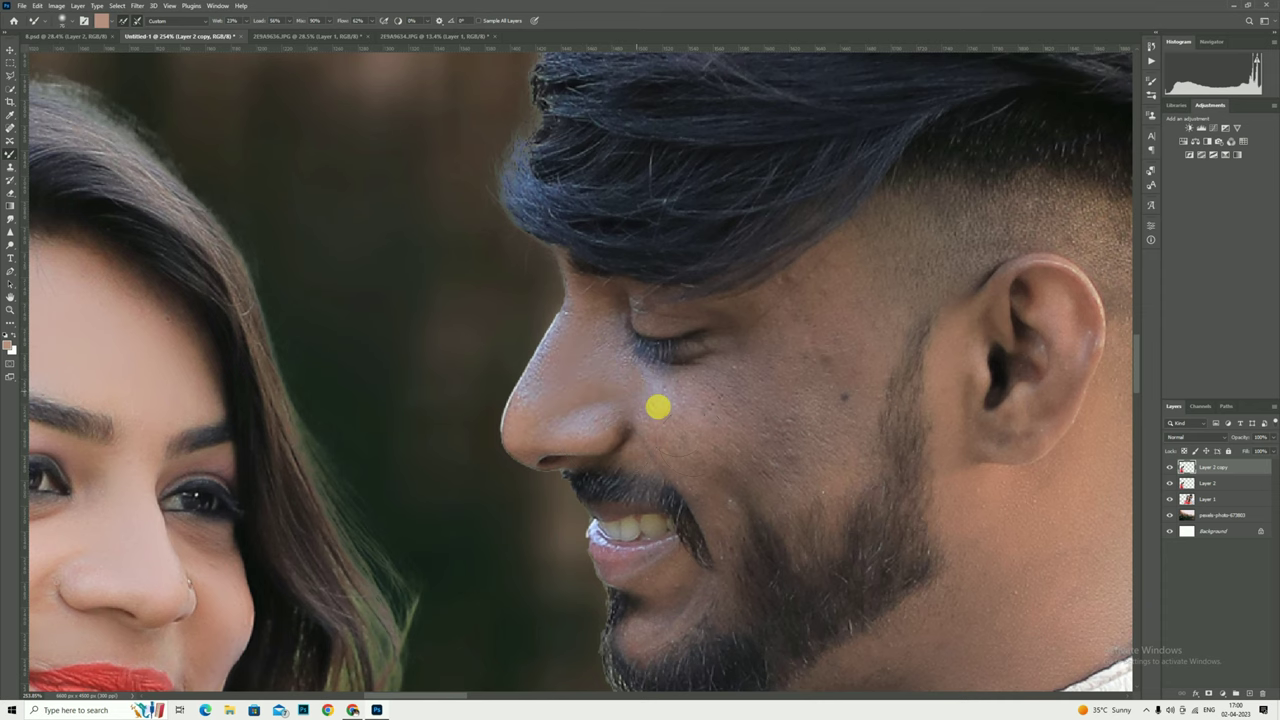
scroll(657, 406, "up", 3)
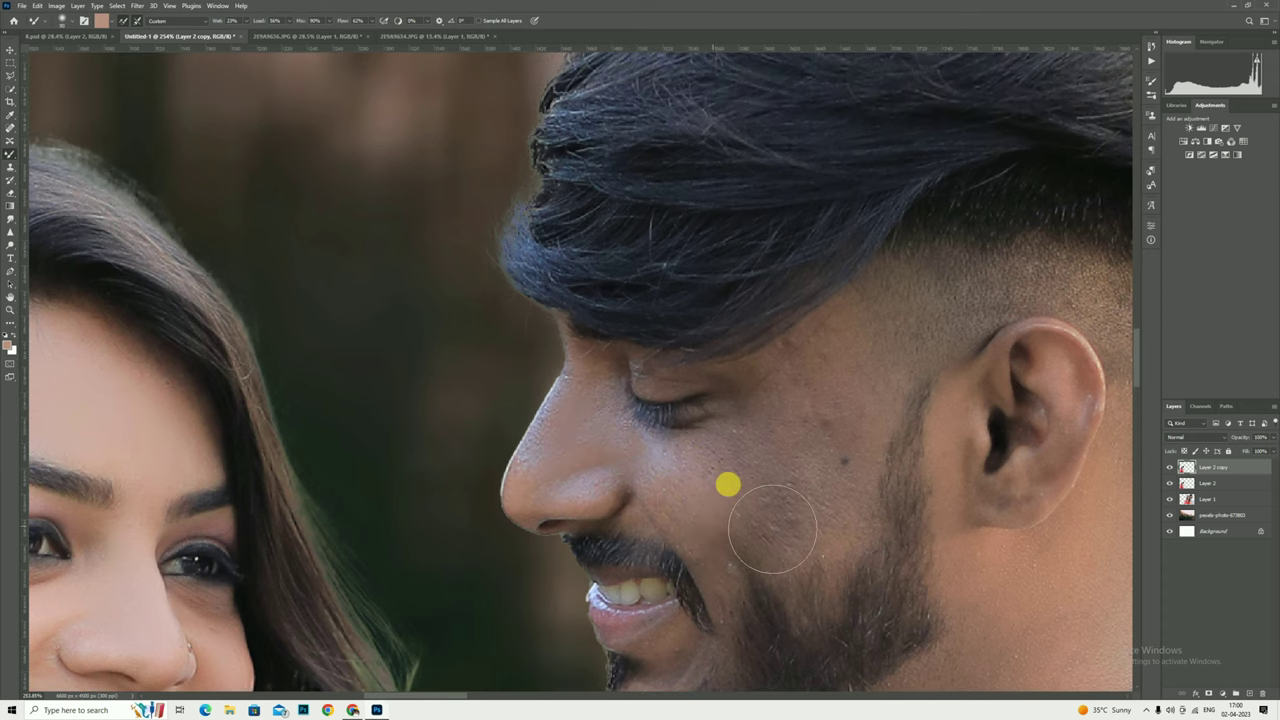
mouse_move(772, 530)
left_mouse_down()
mouse_move(871, 414)
mouse_move(878, 501)
mouse_move(789, 526)
mouse_move(883, 500)
left_mouse_up()
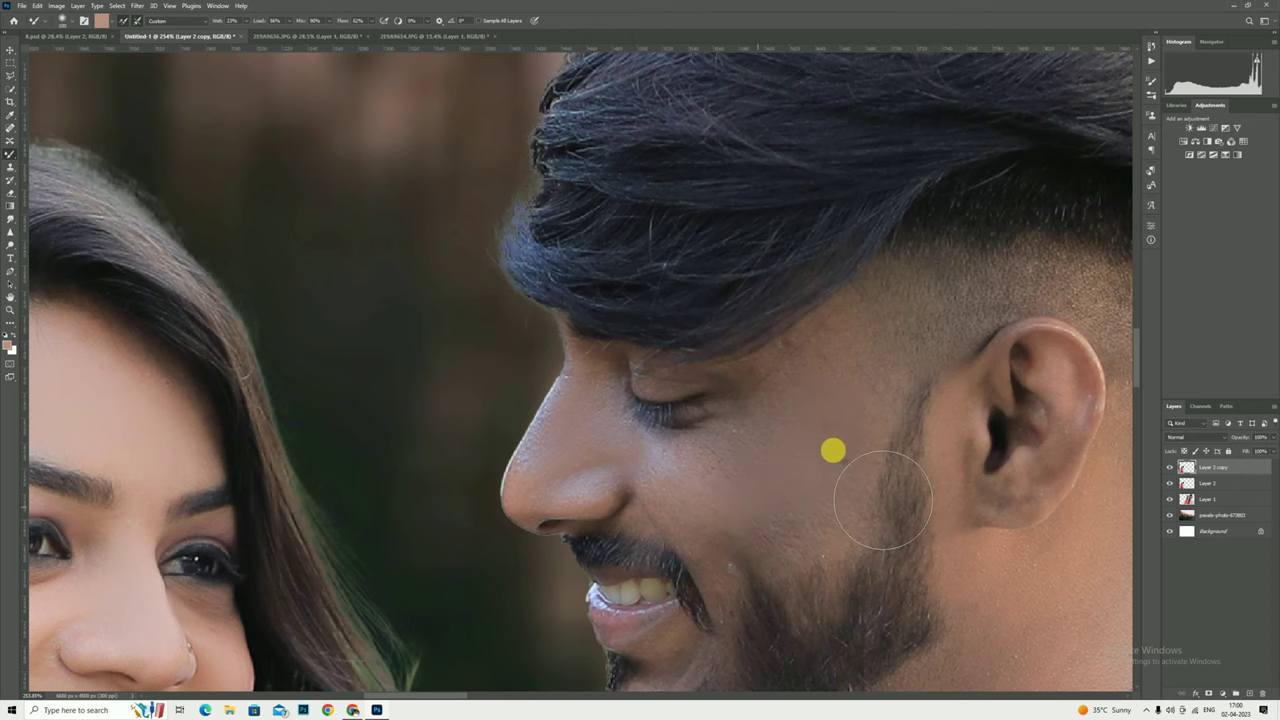
scroll(883, 500, "up", 2)
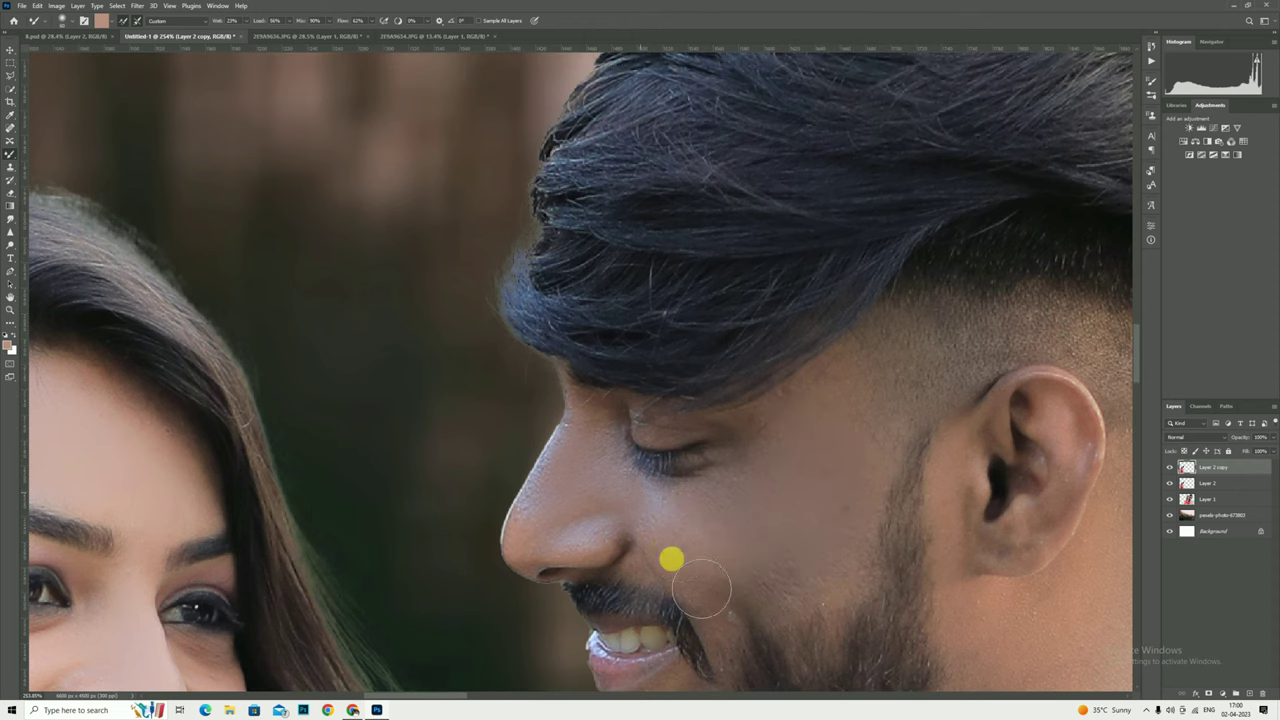
scroll(755, 566, "down", 2)
scroll(852, 500, "down", 2)
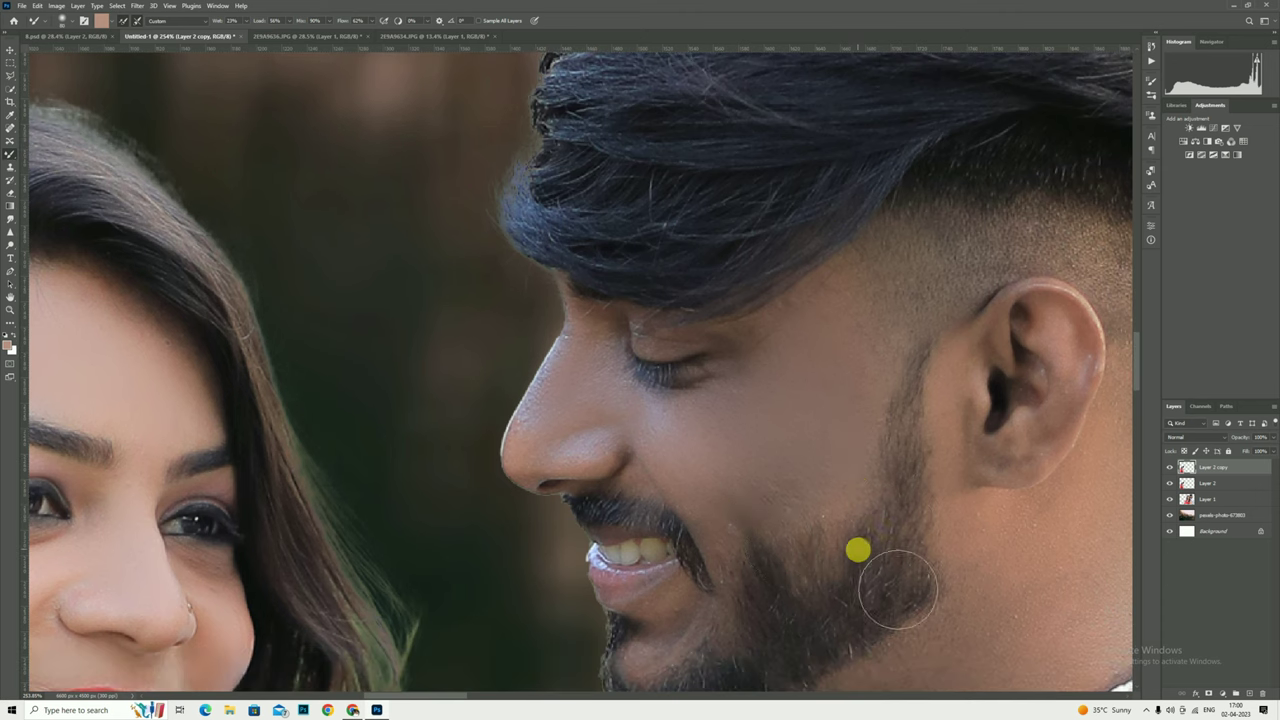
scroll(669, 543, "down", 2)
scroll(665, 563, "down", 1)
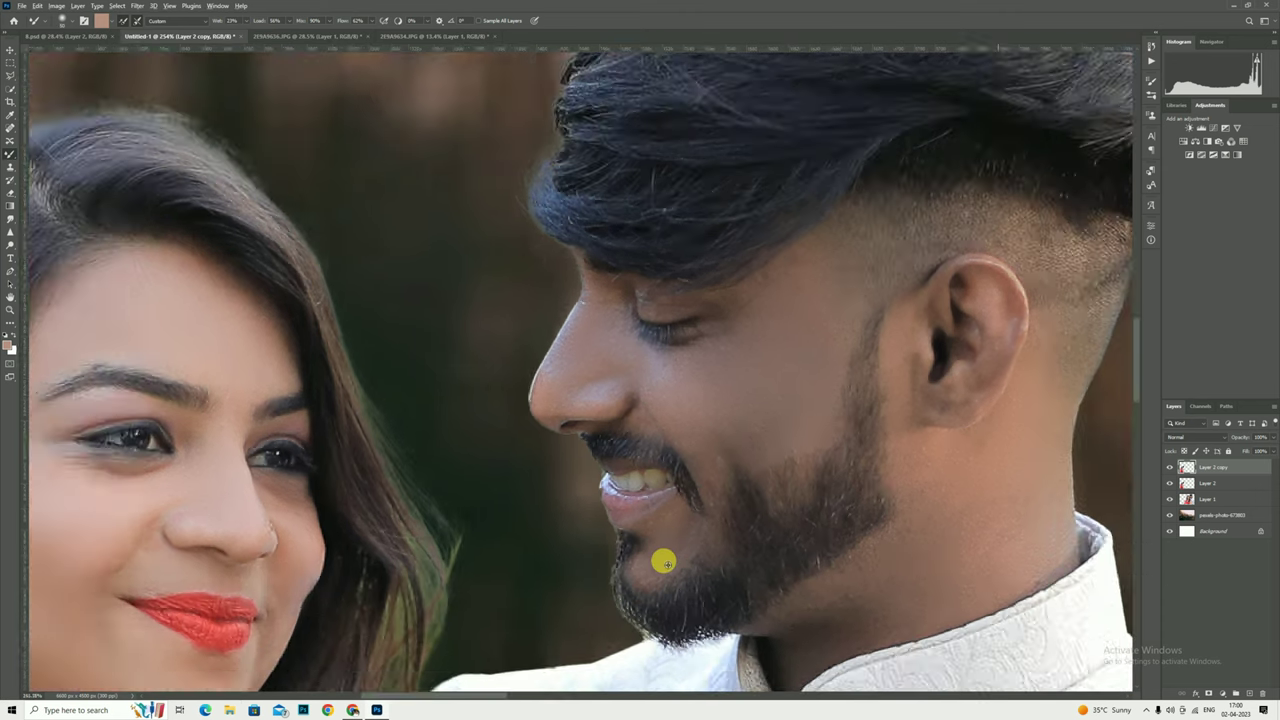
scroll(820, 611, "down", 5)
scroll(797, 534, "up", 5)
scroll(846, 543, "up", 1)
Resample the man's skin tone around his ear, then fit the whole image on screen.
left_click(755, 448, "alt")
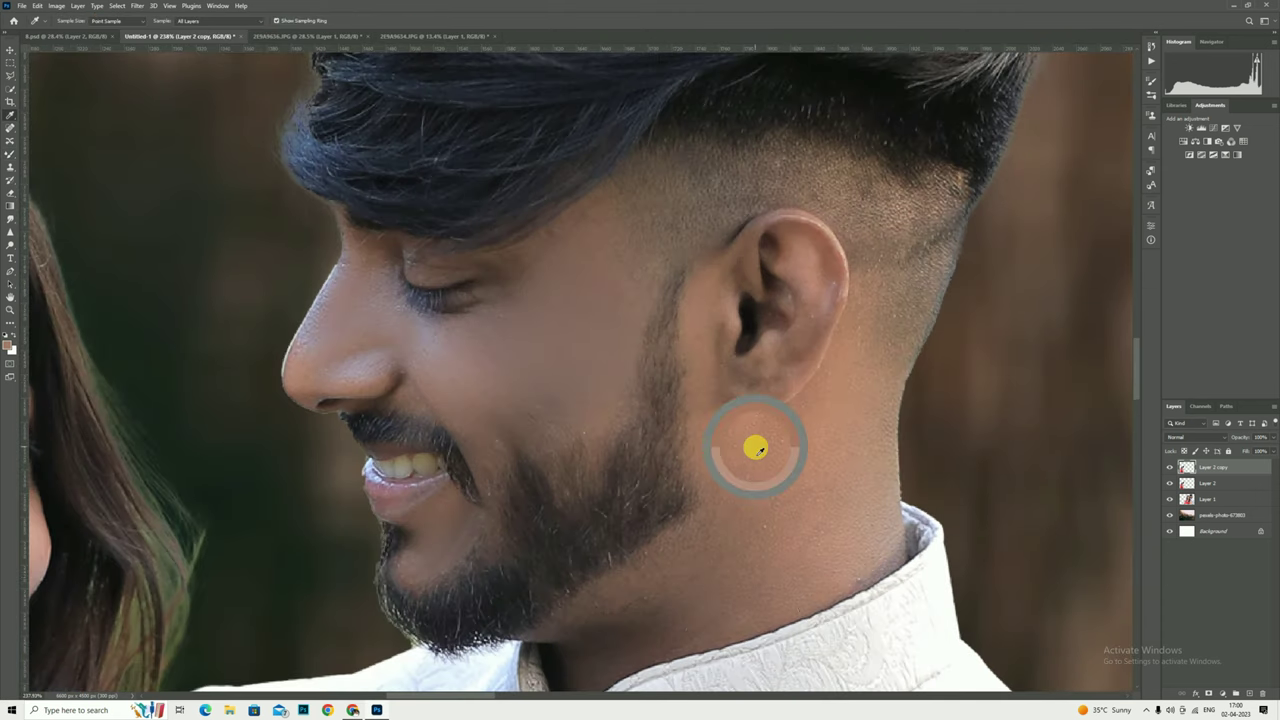
scroll(730, 456, "up", 1)
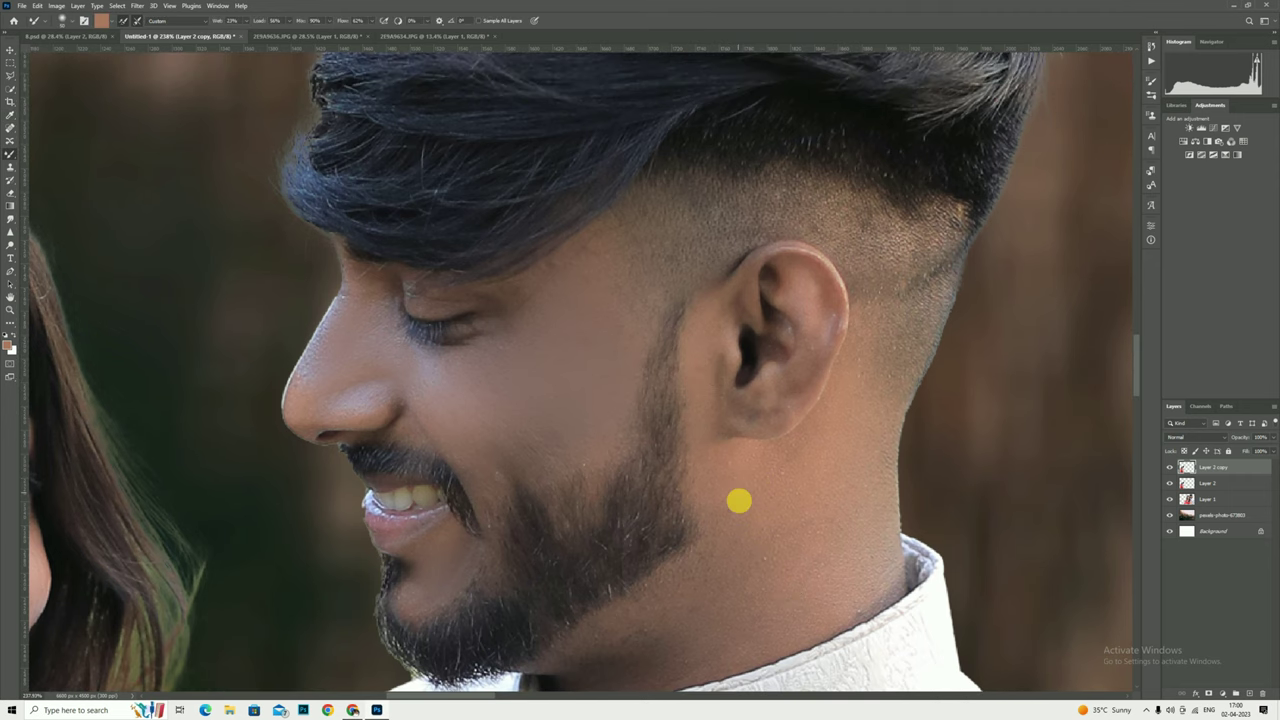
scroll(738, 500, "down", 2)
scroll(743, 517, "down", 1)
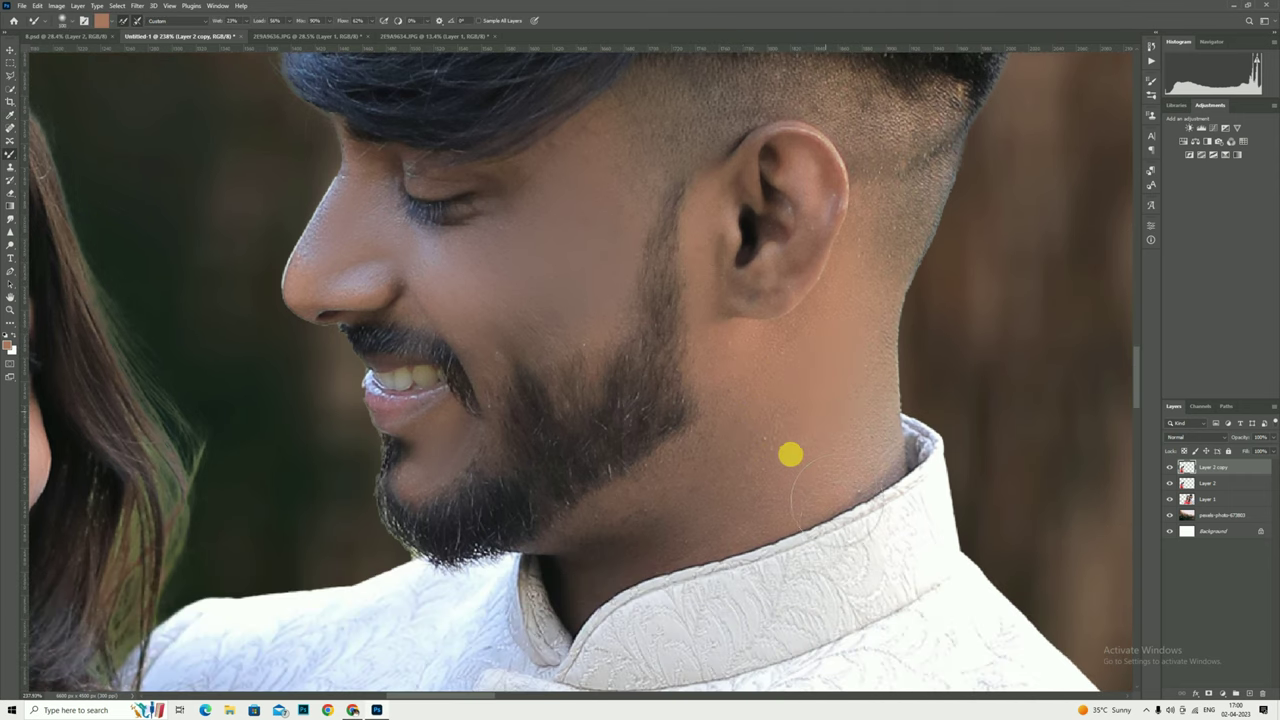
scroll(866, 471, "up", 1)
scroll(801, 318, "up", 1)
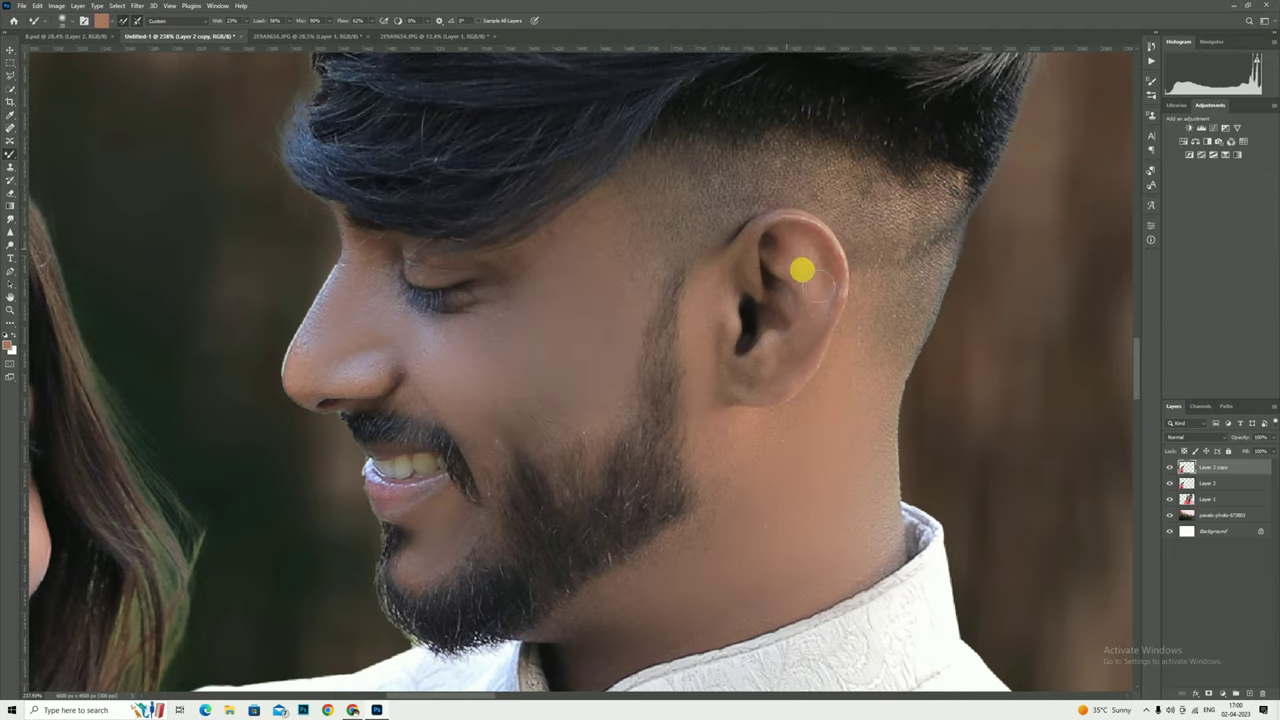
left_click(10, 309)
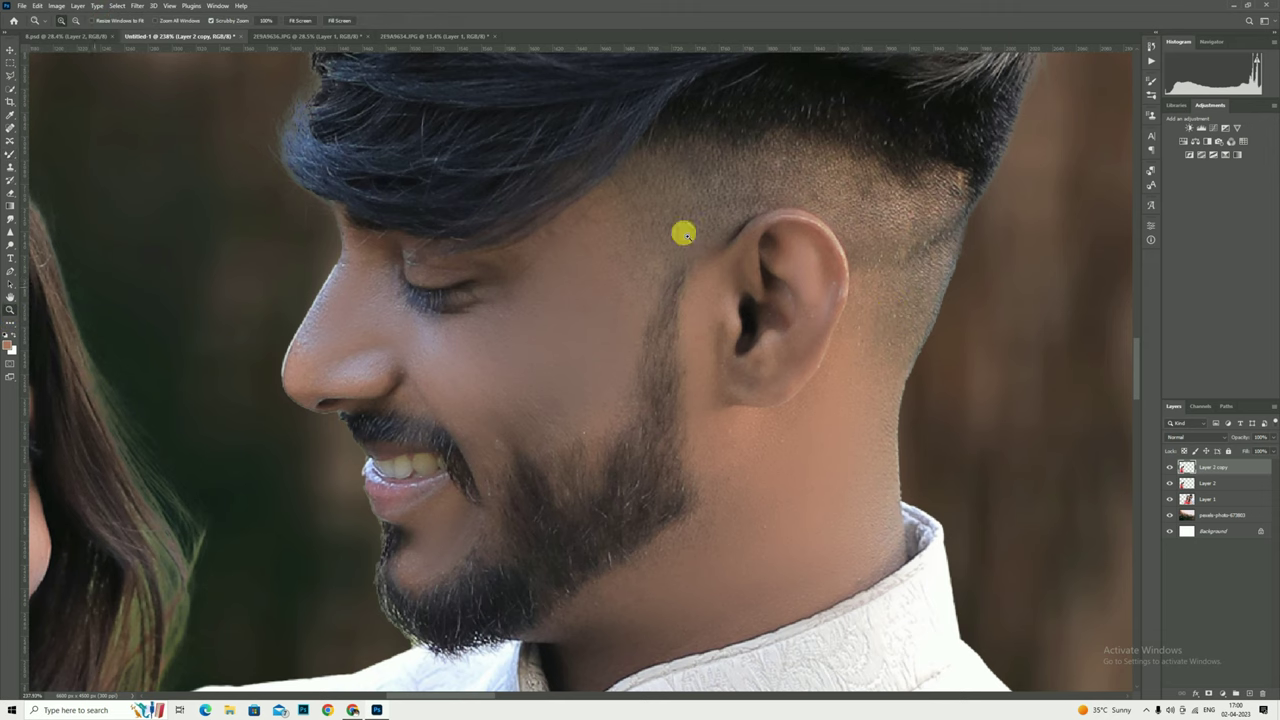
key("ctrl+0")
Merge Layer 2 copy down into Layer 2, leaving a single small-couple cutout layer.
mouse_move(463, 377)
left_mouse_down()
mouse_move(731, 318)
mouse_move(360, 289)
mouse_move(1032, 228)
left_mouse_up()
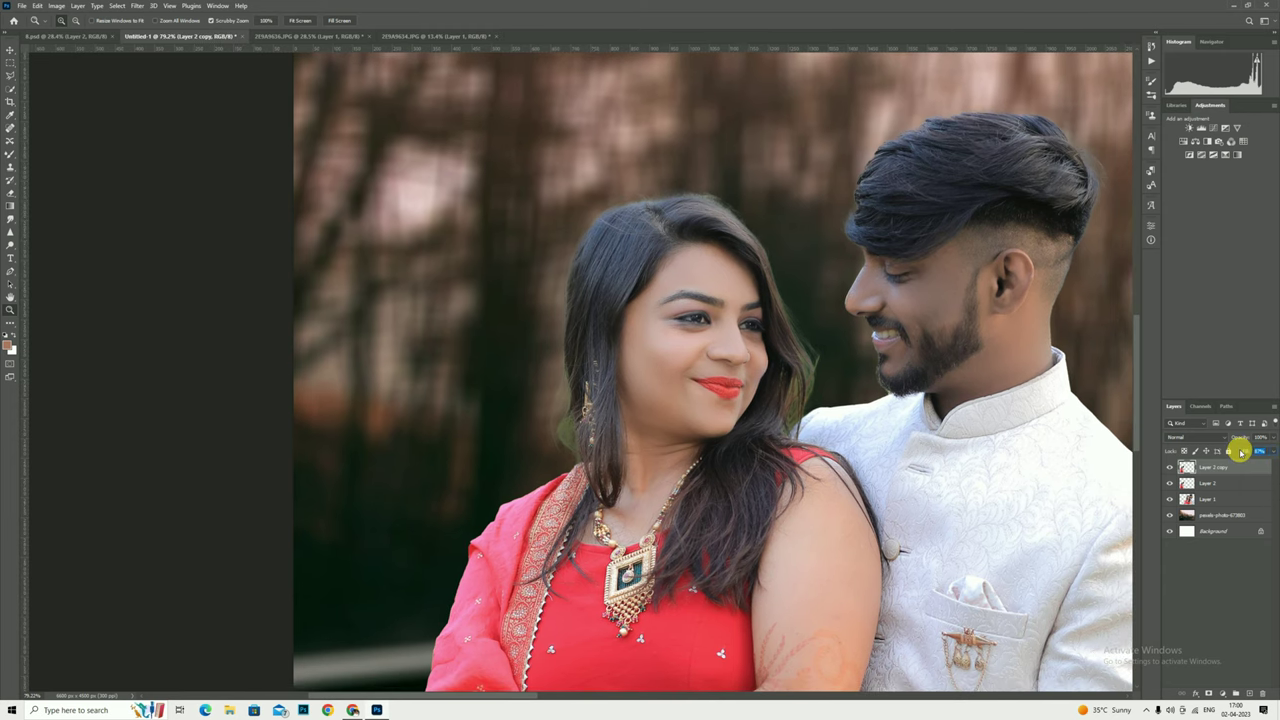
mouse_move(872, 377)
left_mouse_down()
mouse_move(931, 306)
mouse_move(973, 307)
left_mouse_up()
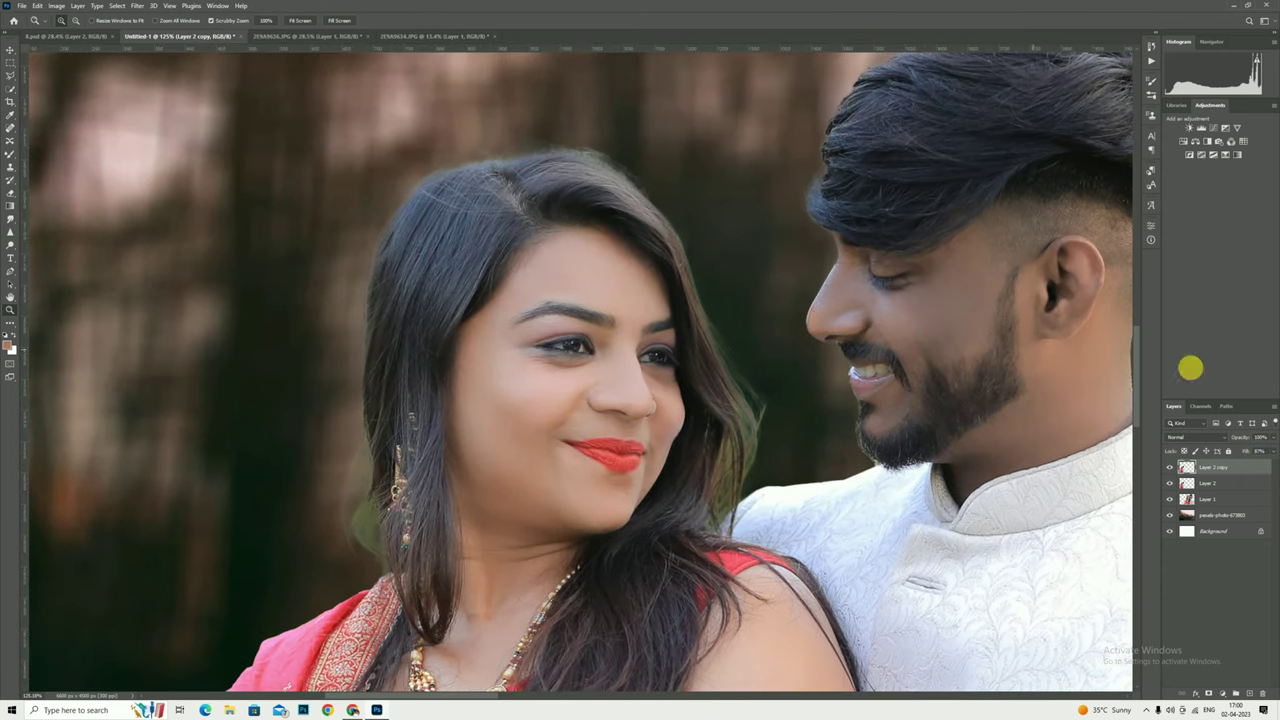
right_click(1220, 486)
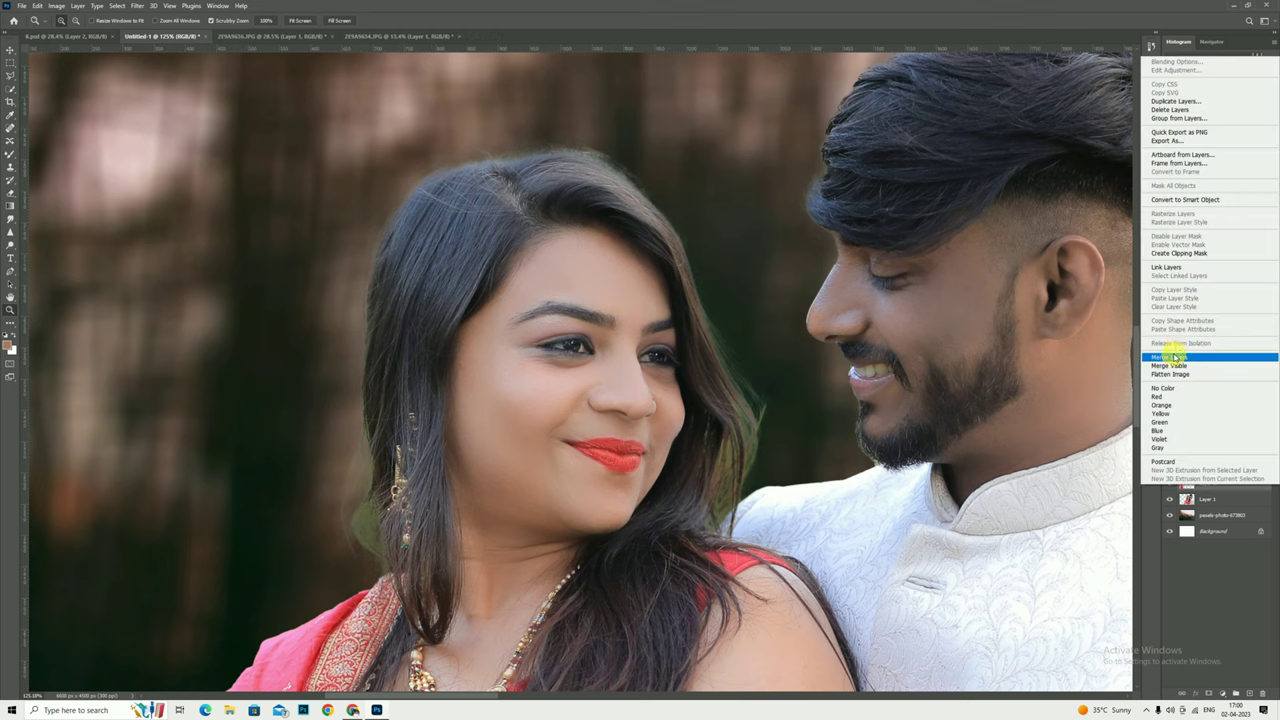
left_click(1200, 360)
mouse_move(657, 271)
left_mouse_down()
mouse_move(666, 294)
mouse_move(580, 286)
mouse_move(623, 277)
mouse_move(351, 333)
mouse_move(931, 376)
left_mouse_up()
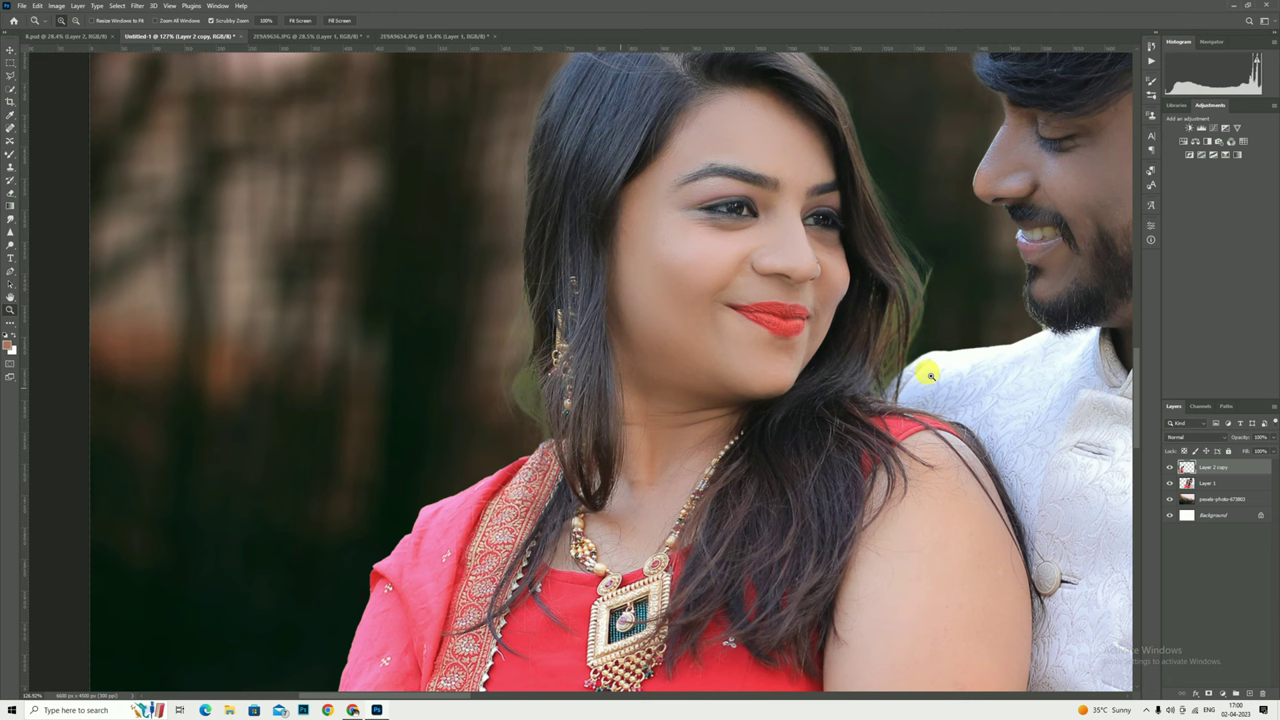
Cut away the green fringe beside the earring with a Polygonal Lasso selection, then deselect.
left_click(11, 78)
left_click(496, 457)
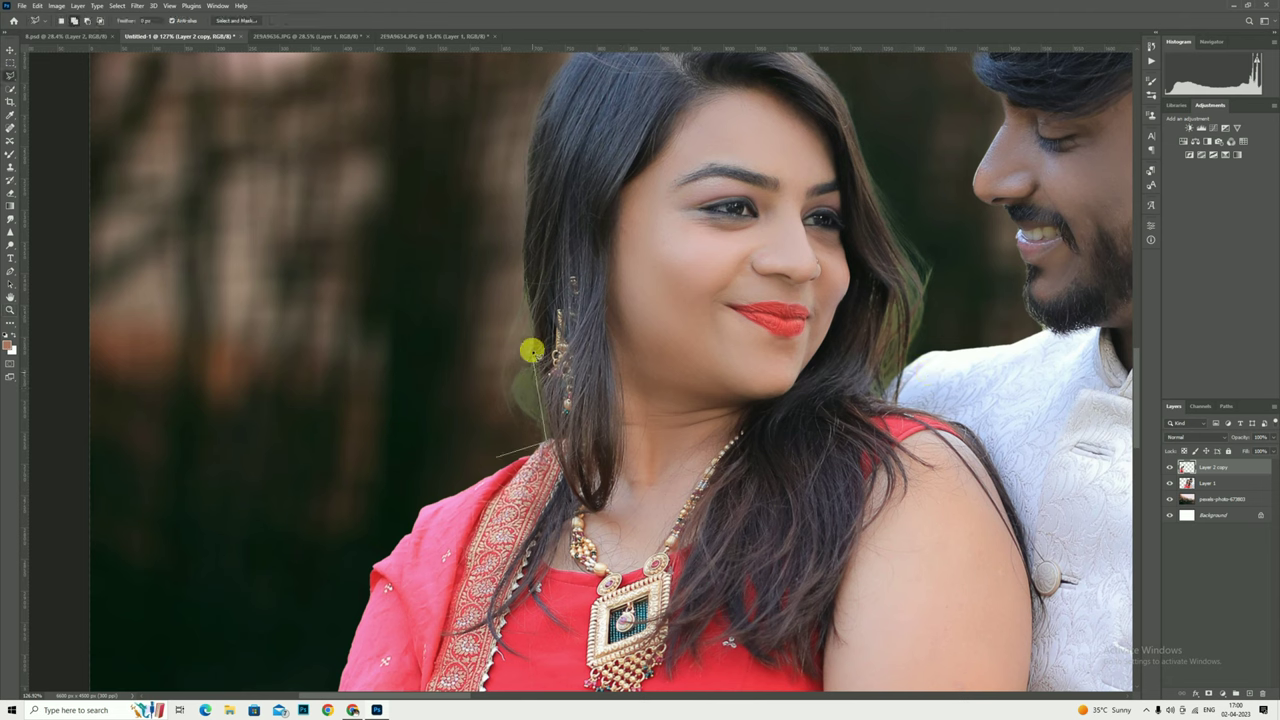
left_click(523, 260)
left_click(500, 208)
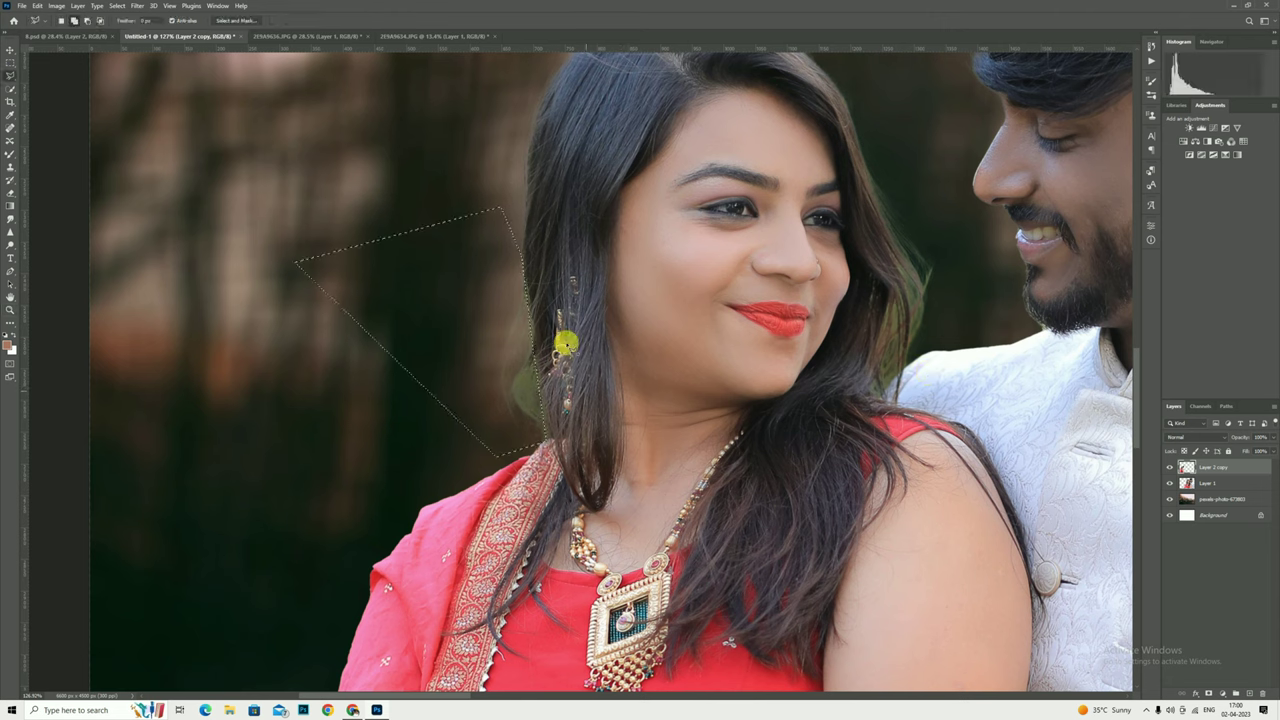
key("Delete")
key("ctrl+d")
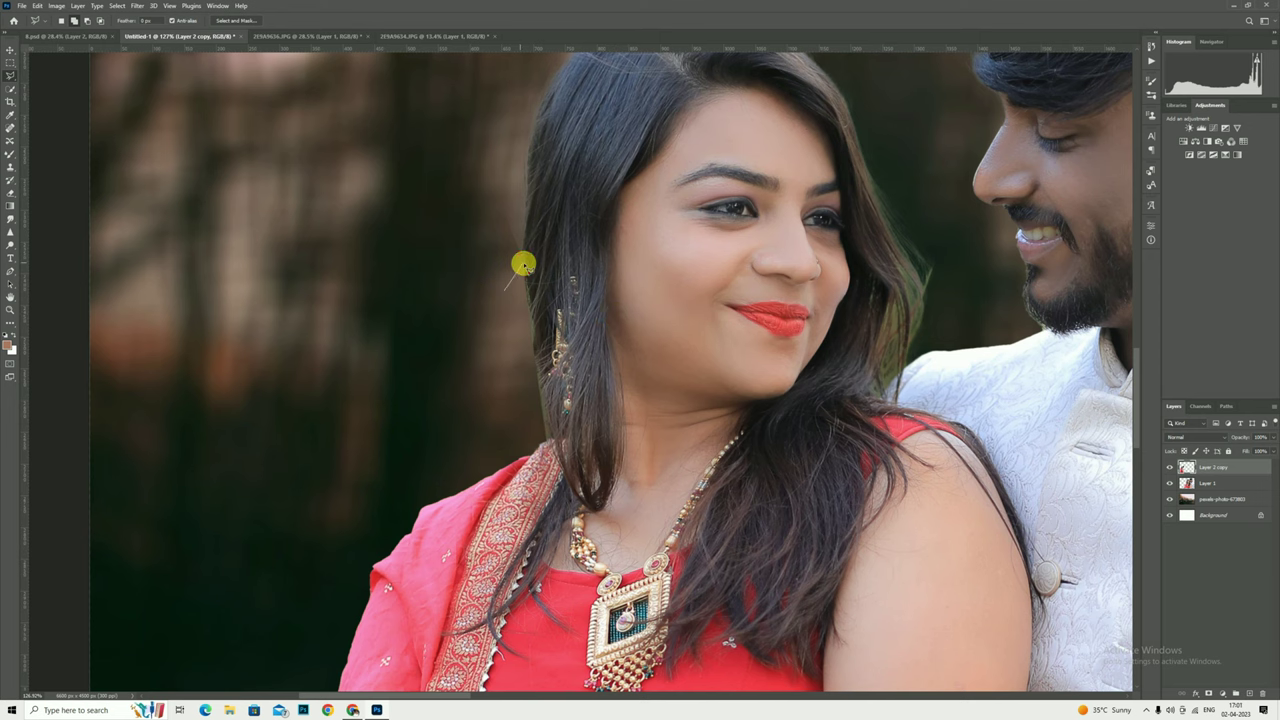
Outline the green fringe along the upper hair with the Polygonal Lasso.
left_click(524, 266)
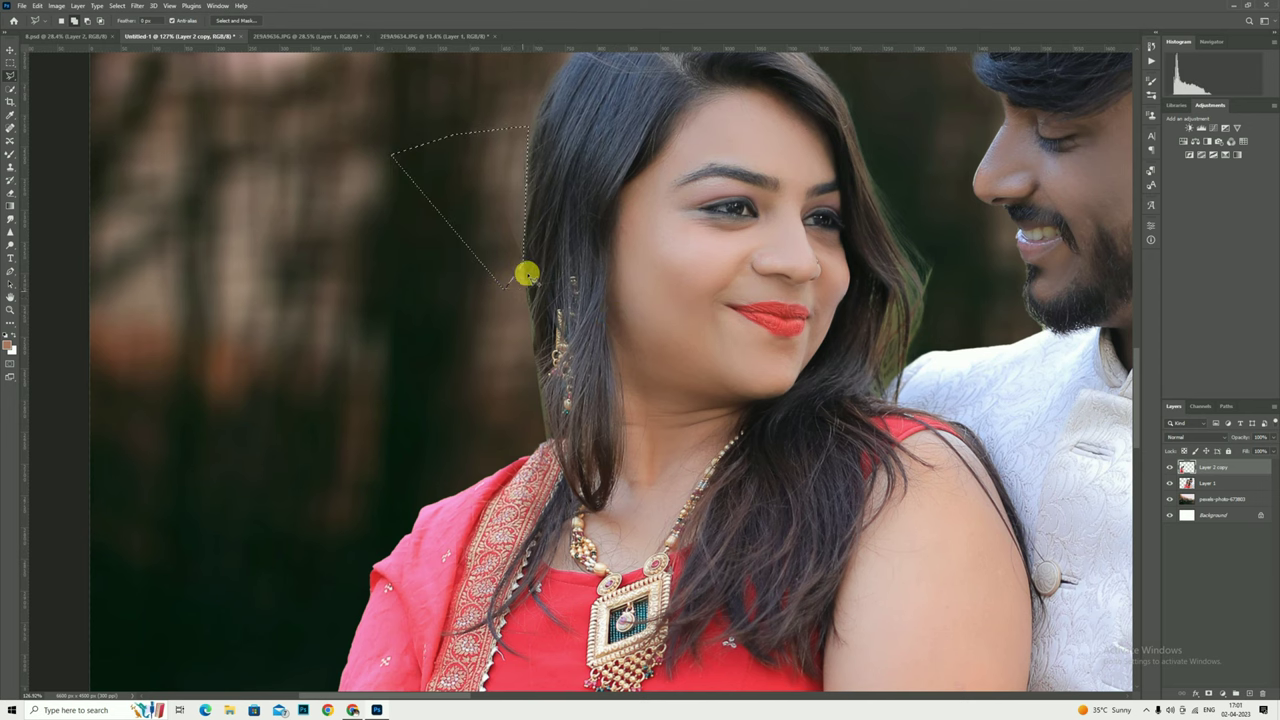
right_click(558, 246)
left_click(575, 310)
scroll(575, 310, "down", 2)
scroll(846, 217, "up", 2)
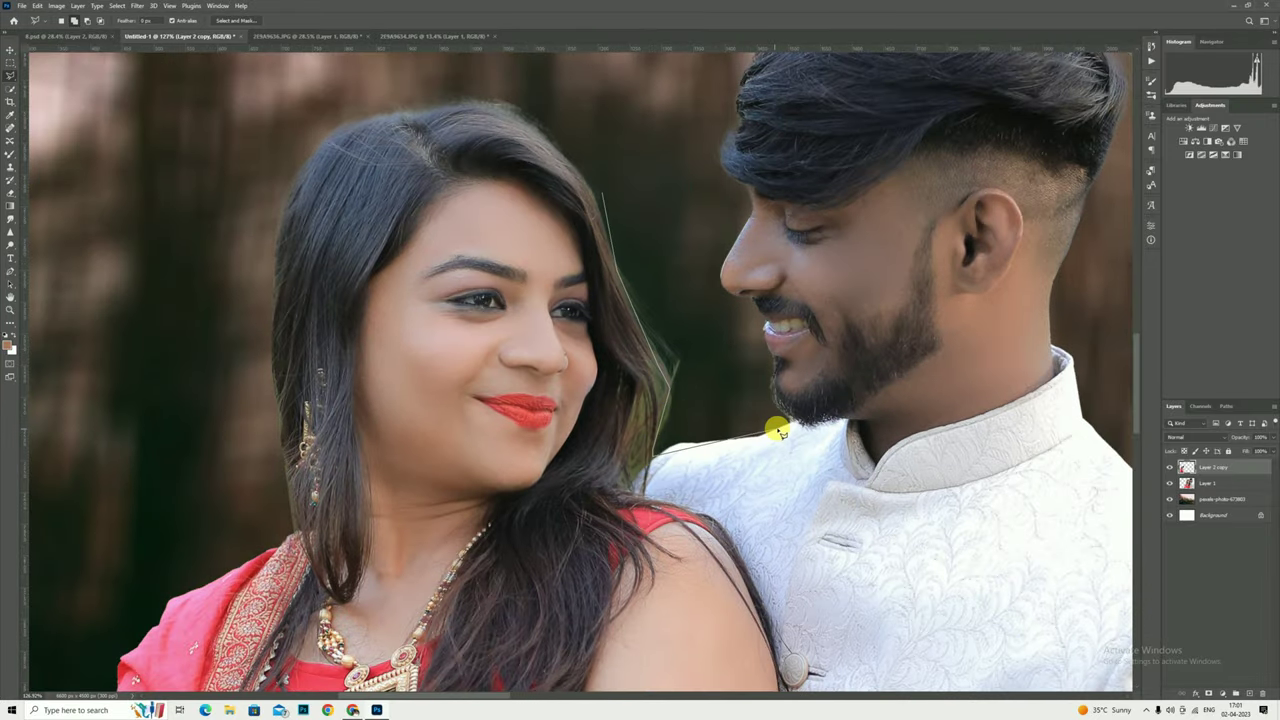
double_click(634, 172)
Trace another outline along the hair edge, then discard it and cancel the unfinished selection.
right_click(712, 222)
left_click(712, 222)
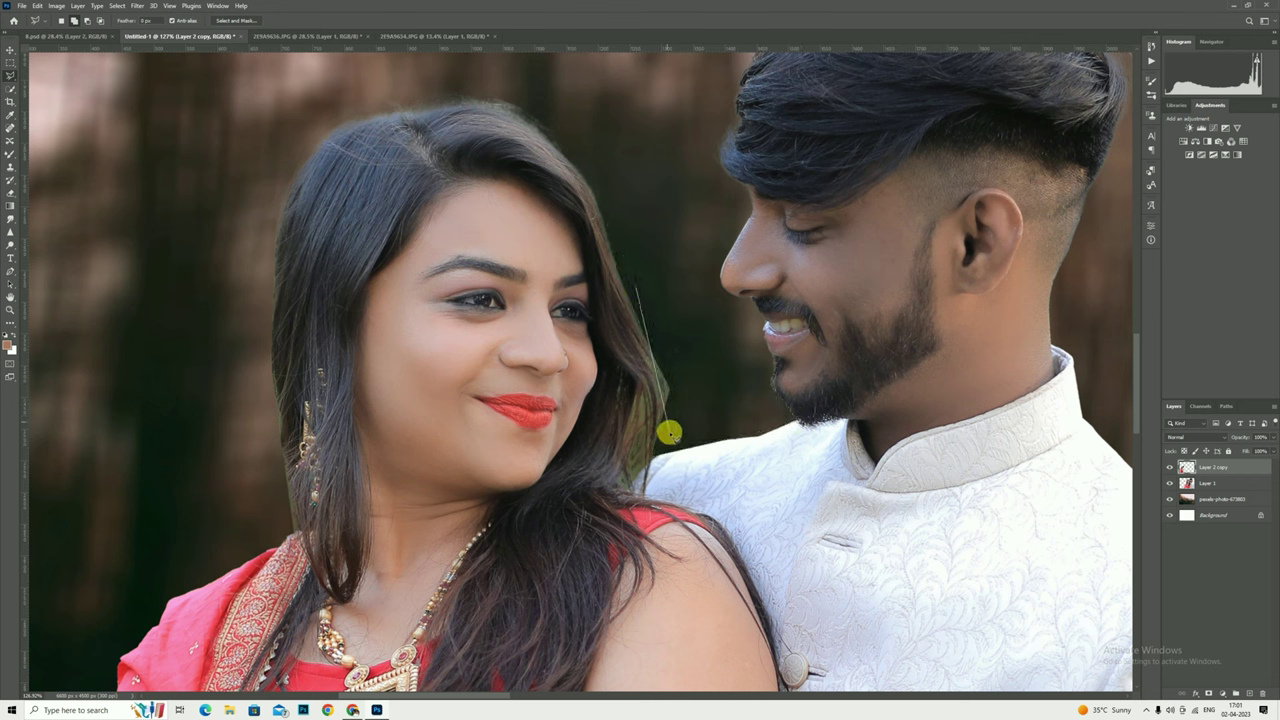
left_click_drag(636, 290, 640, 296)
right_click(714, 319)
left_click(735, 307)
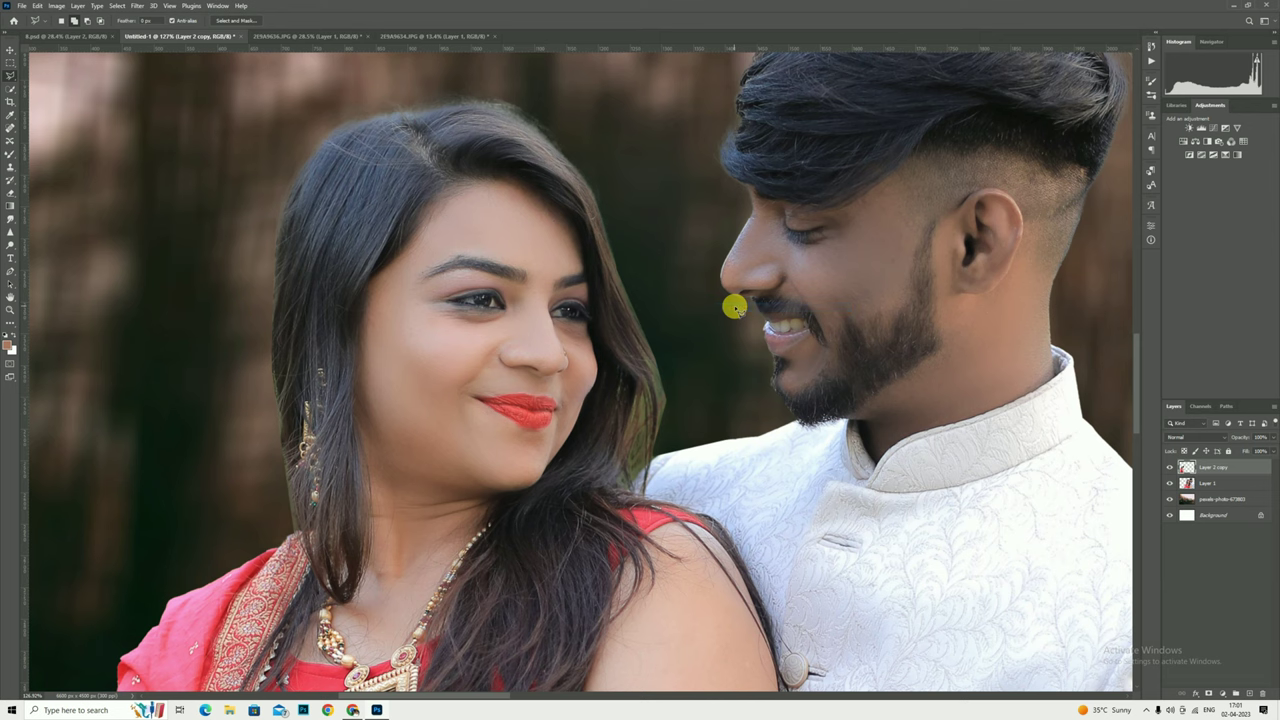
scroll(689, 382, "down", 2)
scroll(686, 377, "down", 1)
scroll(749, 371, "up", 2)
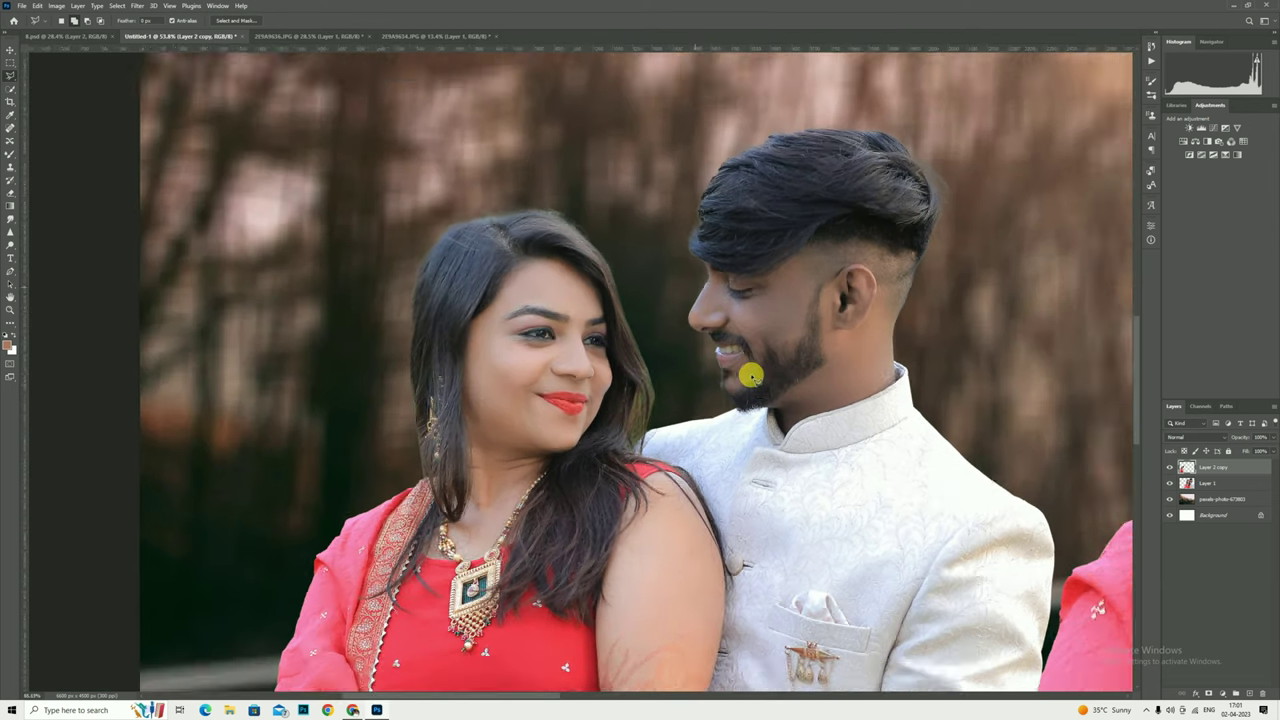
scroll(722, 392, "up", 2)
scroll(722, 392, "up", 3)
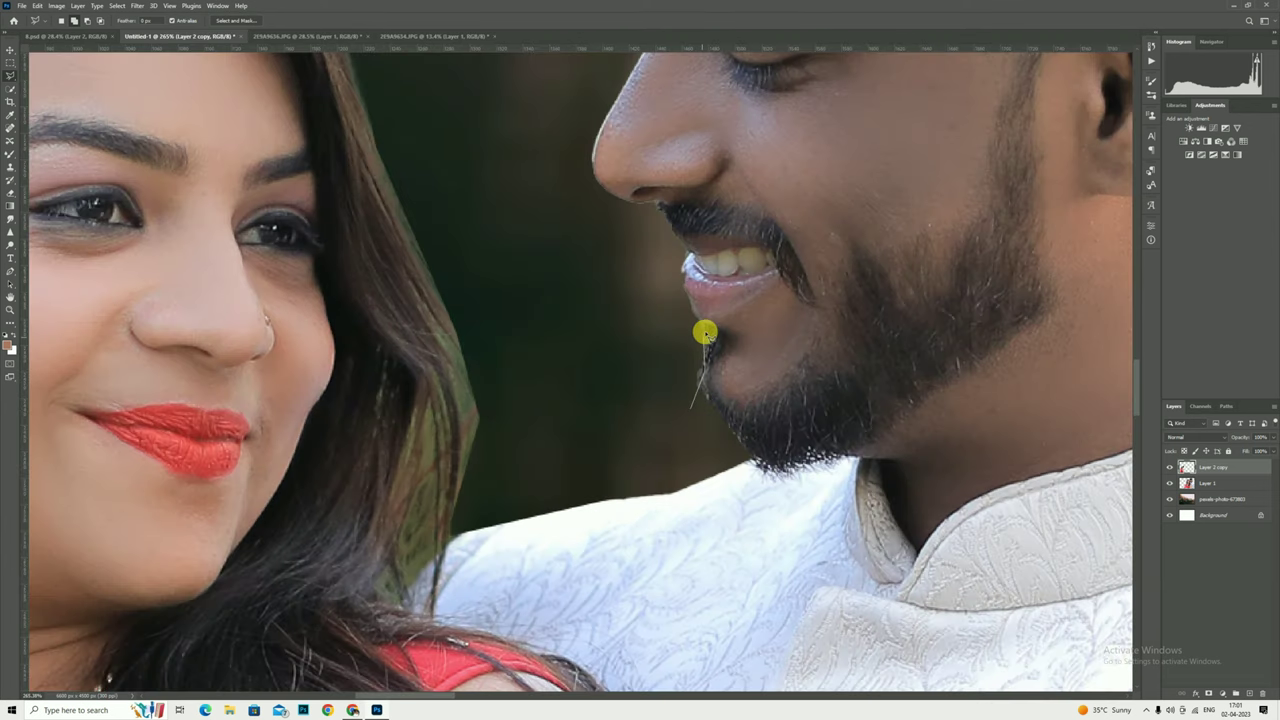
key("Escape")
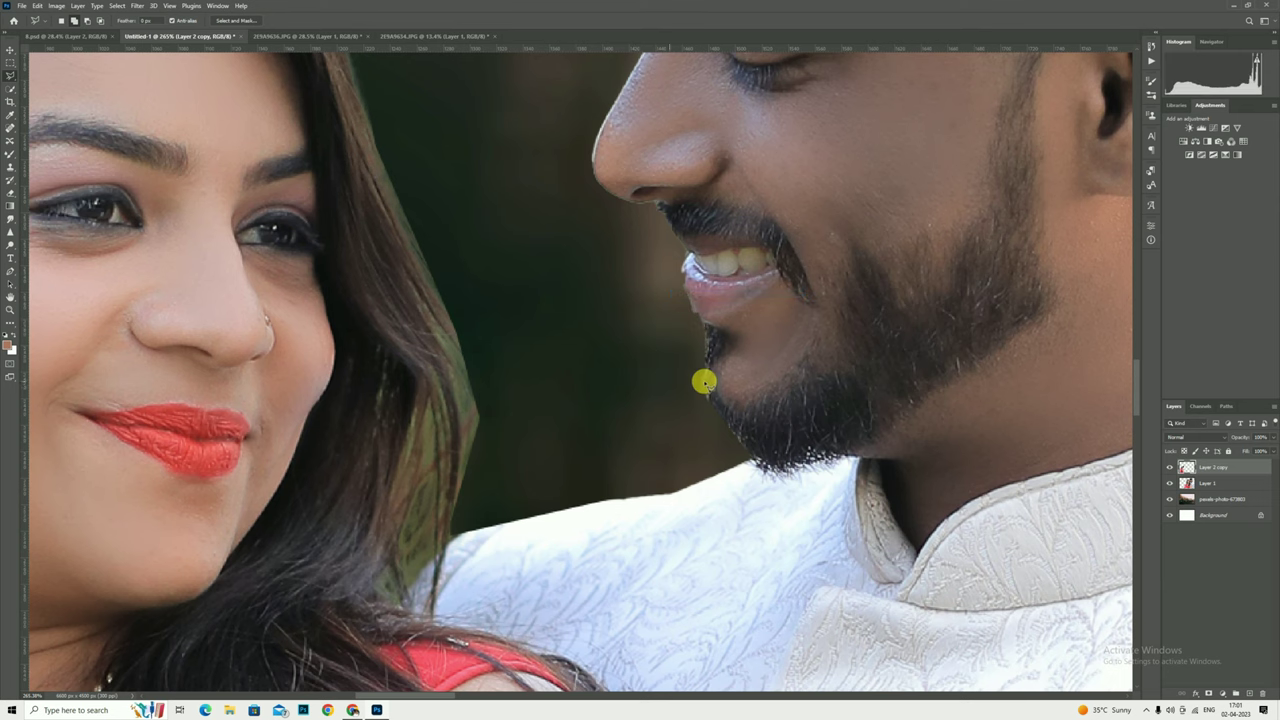
Fit the whole poster on screen.
right_click(671, 240)
left_click(10, 309)
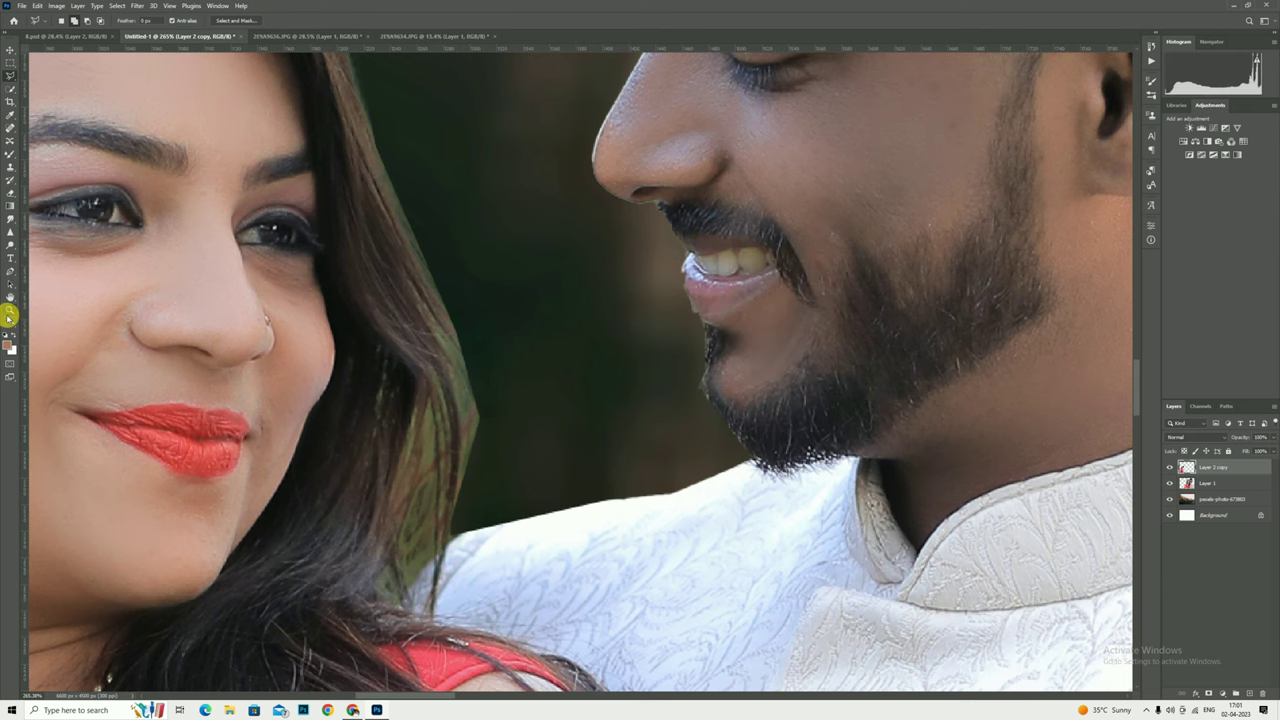
right_click(688, 281)
left_click(705, 286)
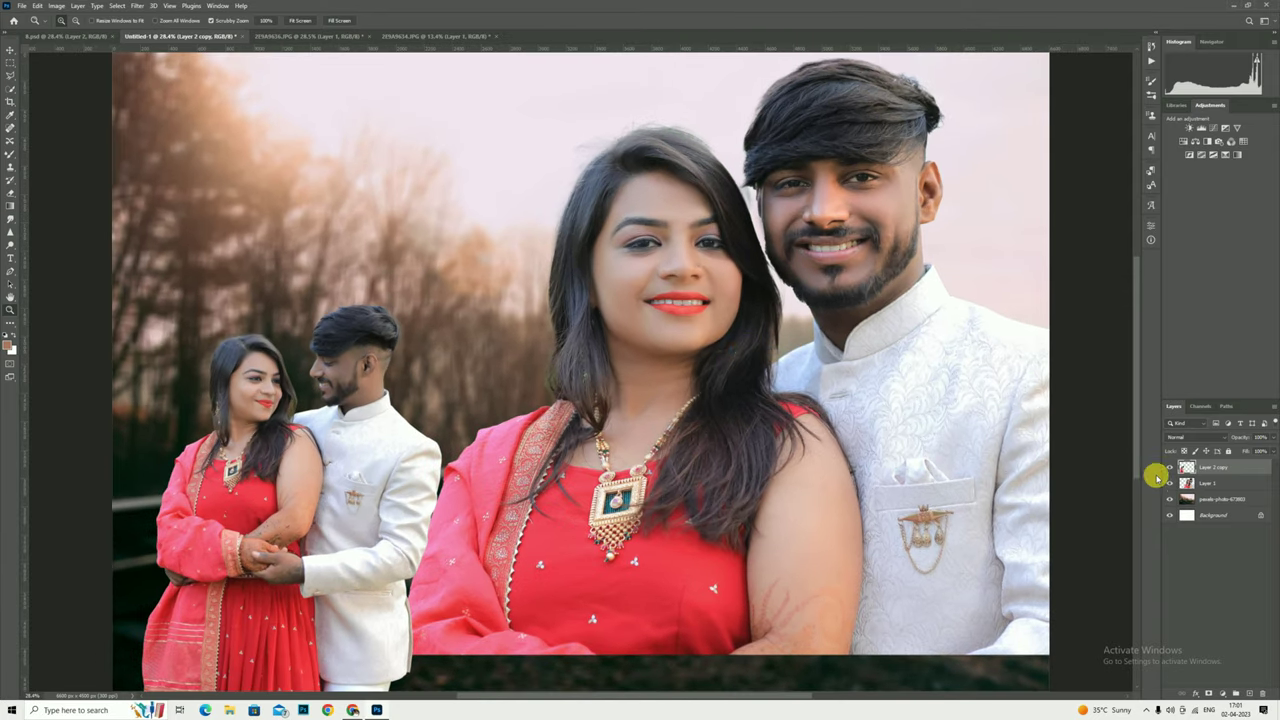
Add a layer mask to Layer 1 and get a black brush ready.
left_click(1211, 485)
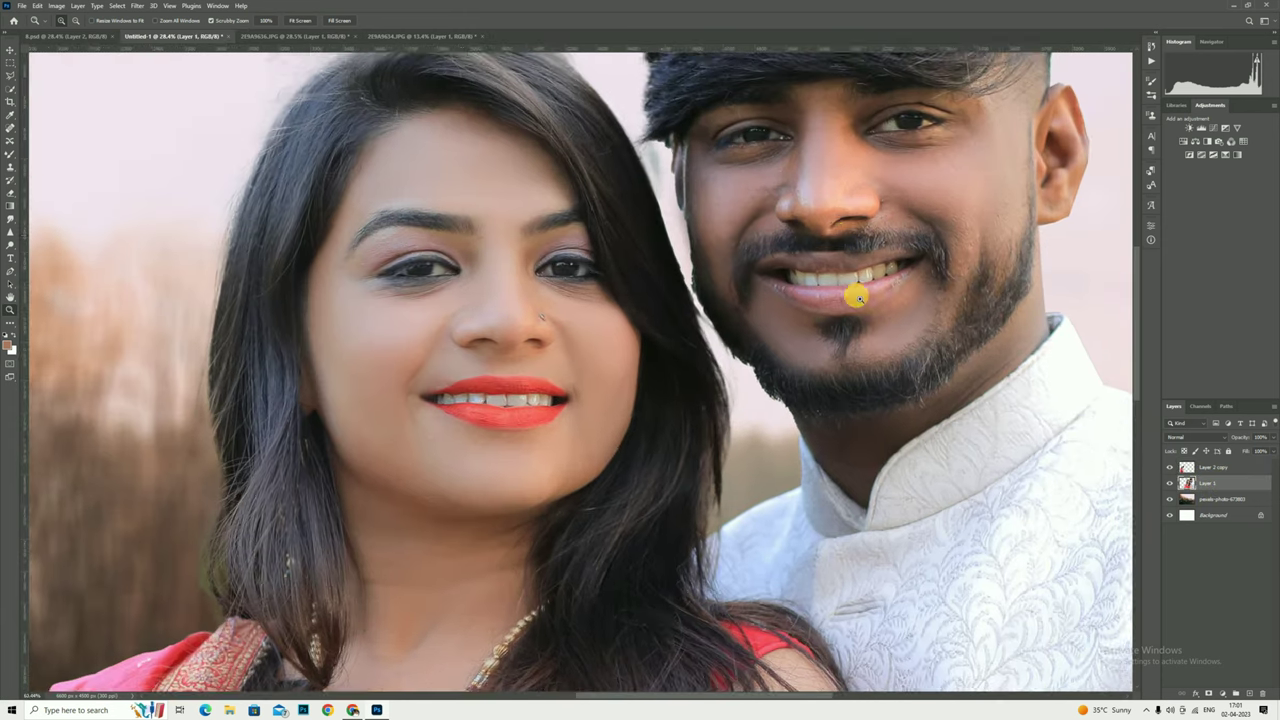
left_click(860, 250)
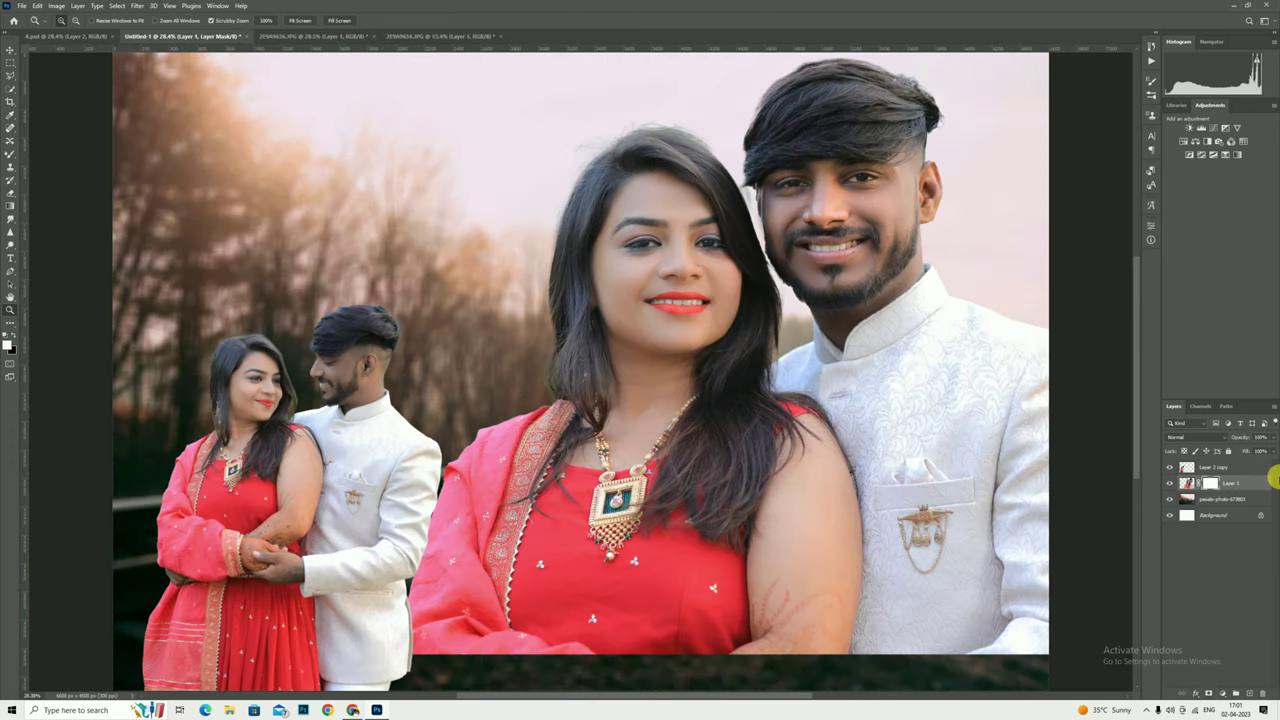
left_click(9, 154)
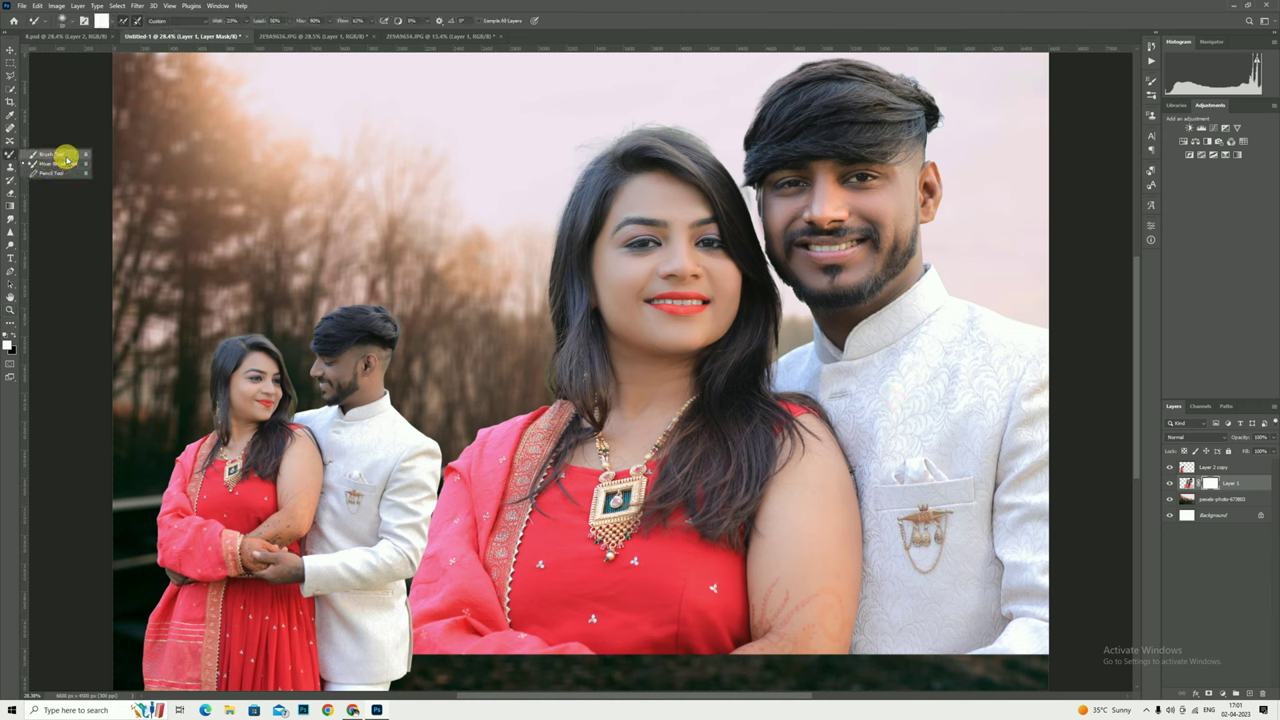
left_click(10, 336)
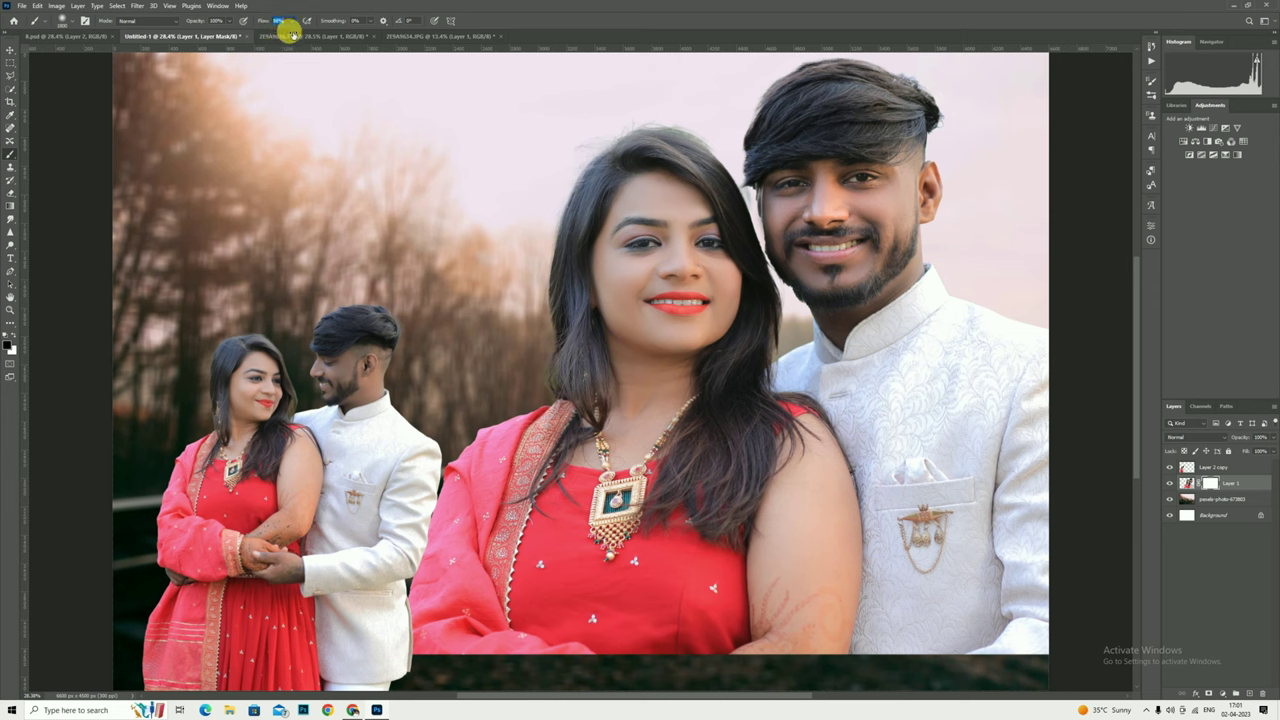
Set the brush to 81% flow and about 495 px size.
key("shift+Tab")
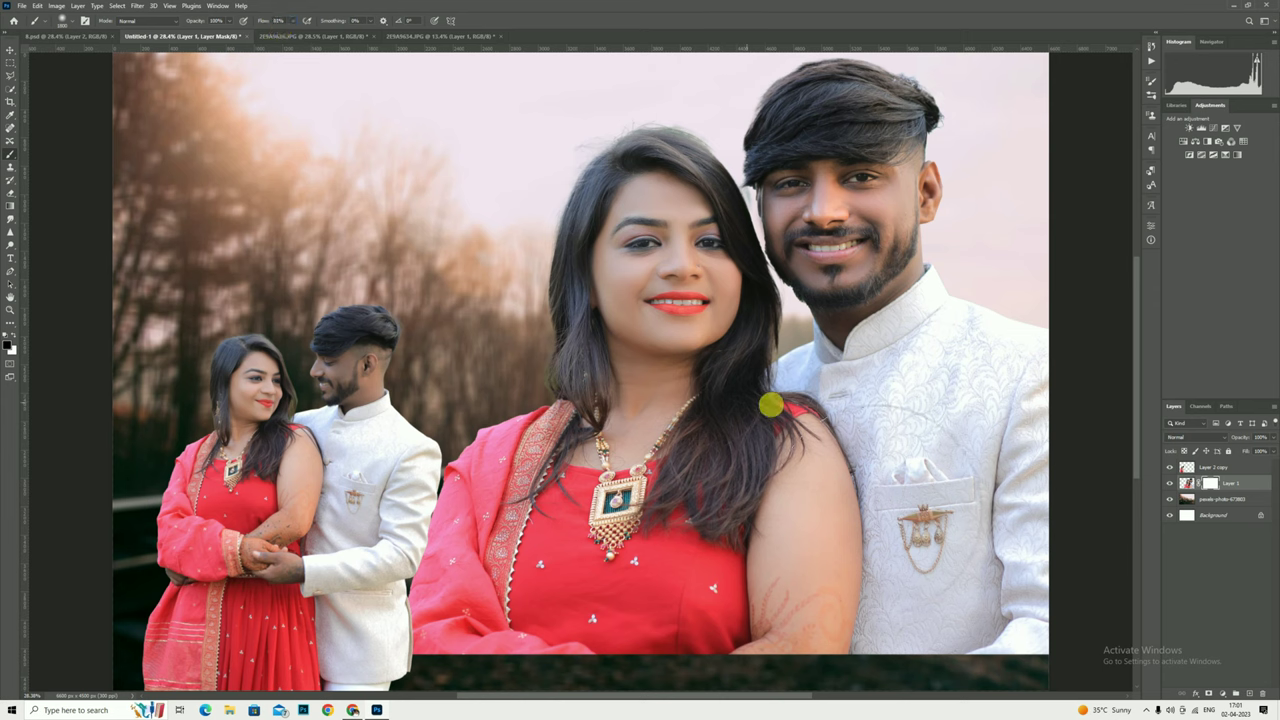
scroll(557, 463, "down", 5)
scroll(557, 465, "up", 1)
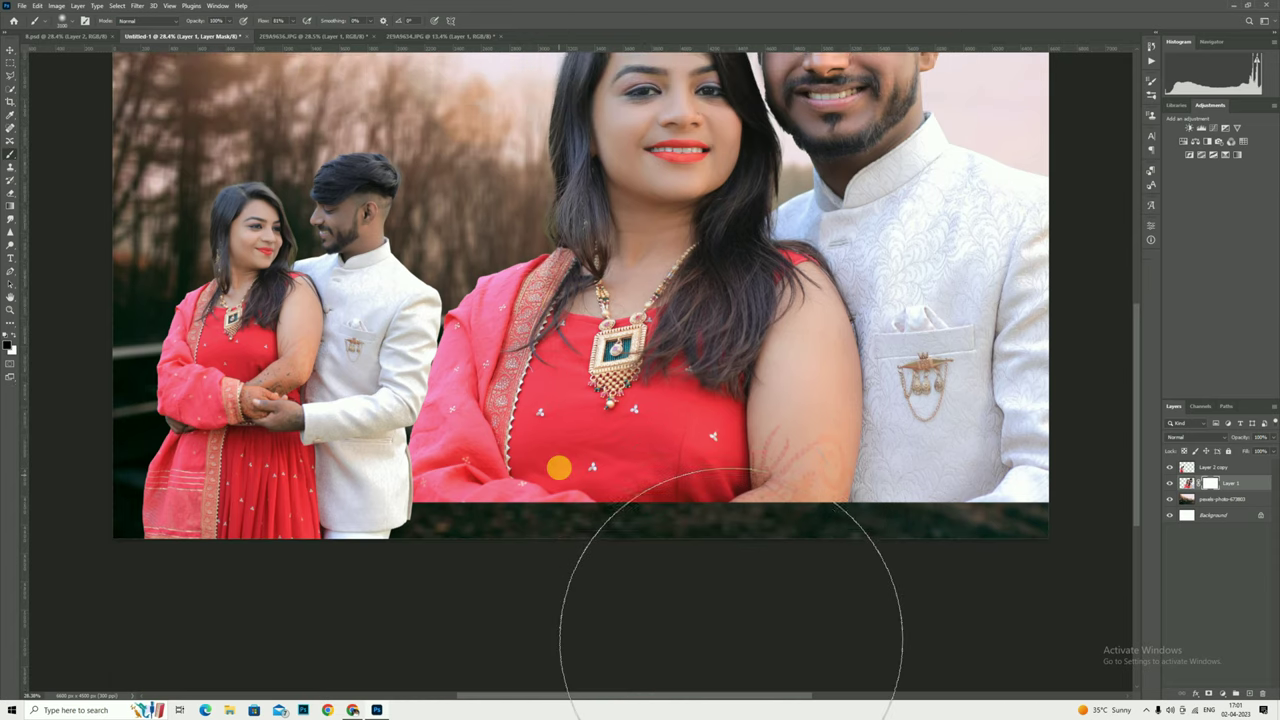
scroll(557, 465, "up", 1)
left_click(64, 20)
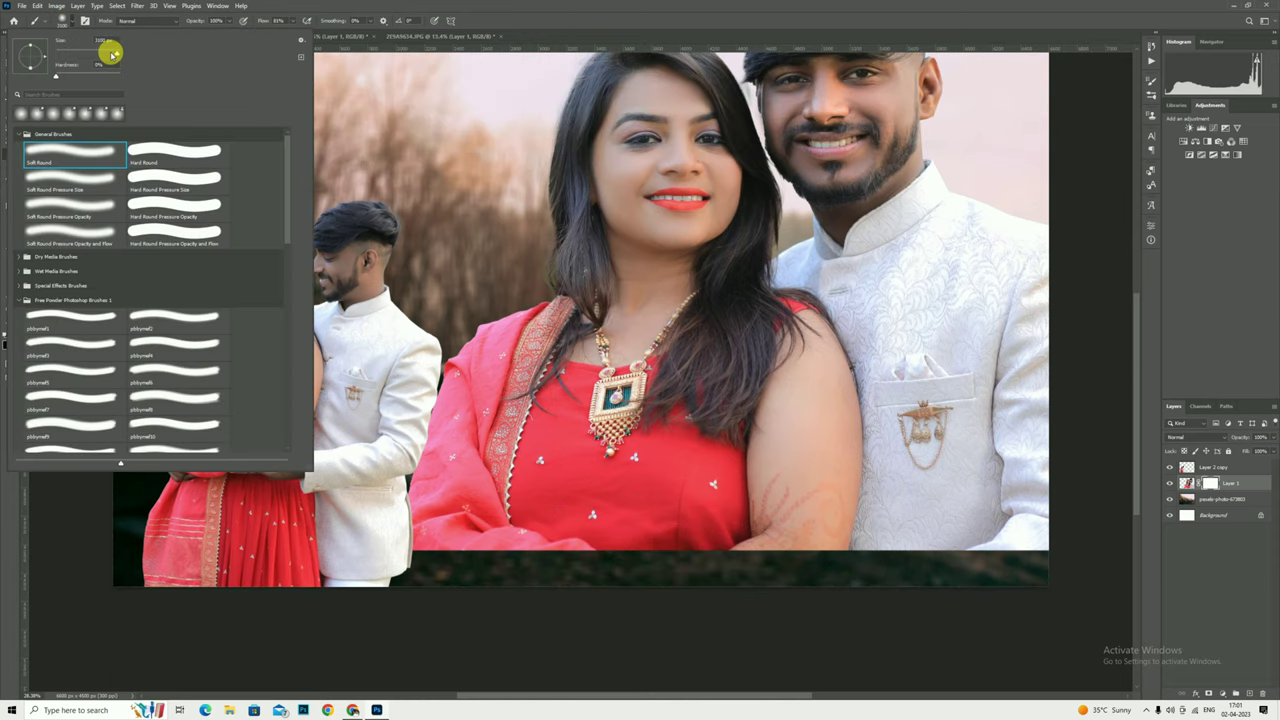
left_click_drag(112, 54, 114, 54)
left_click(480, 566)
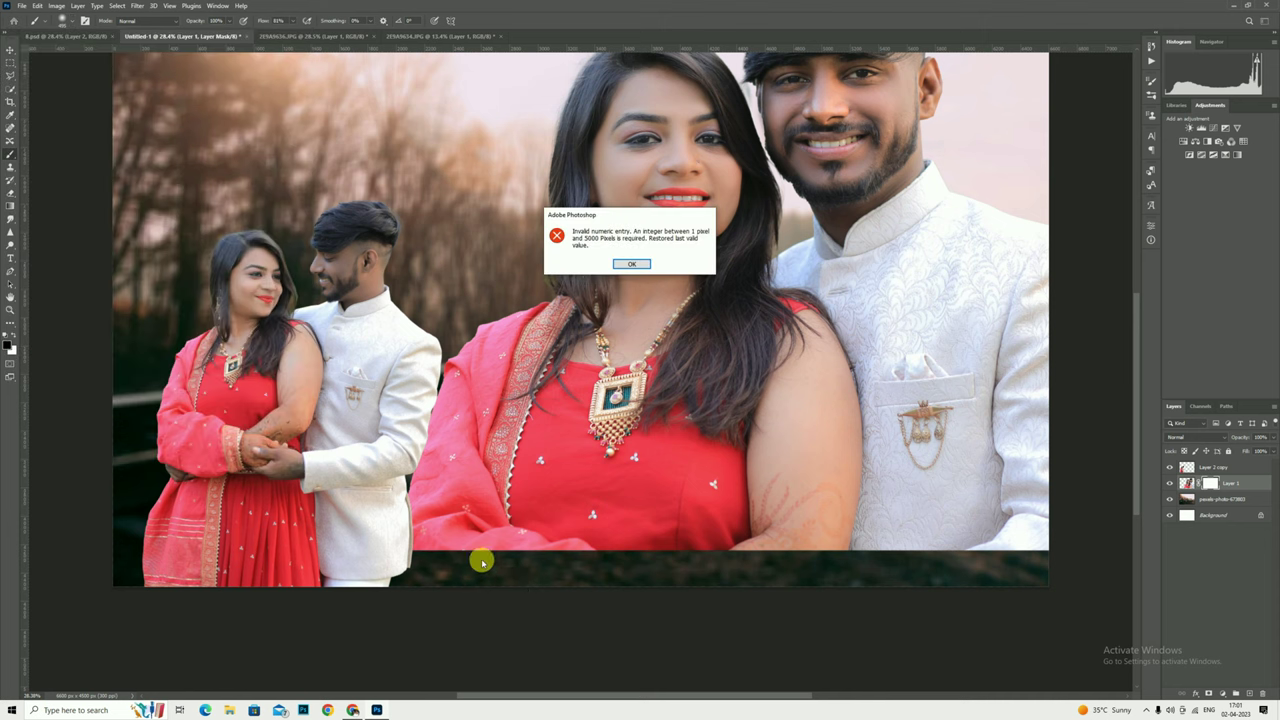
left_click(632, 265)
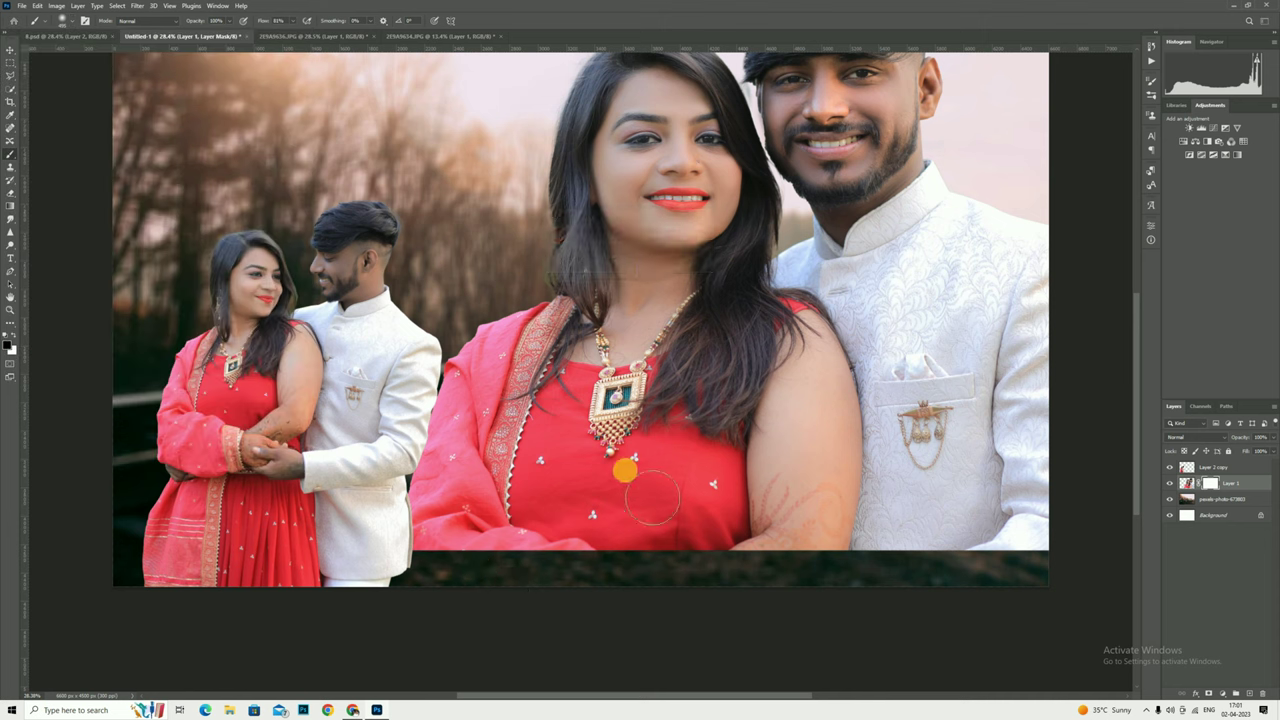
left_click(76, 46)
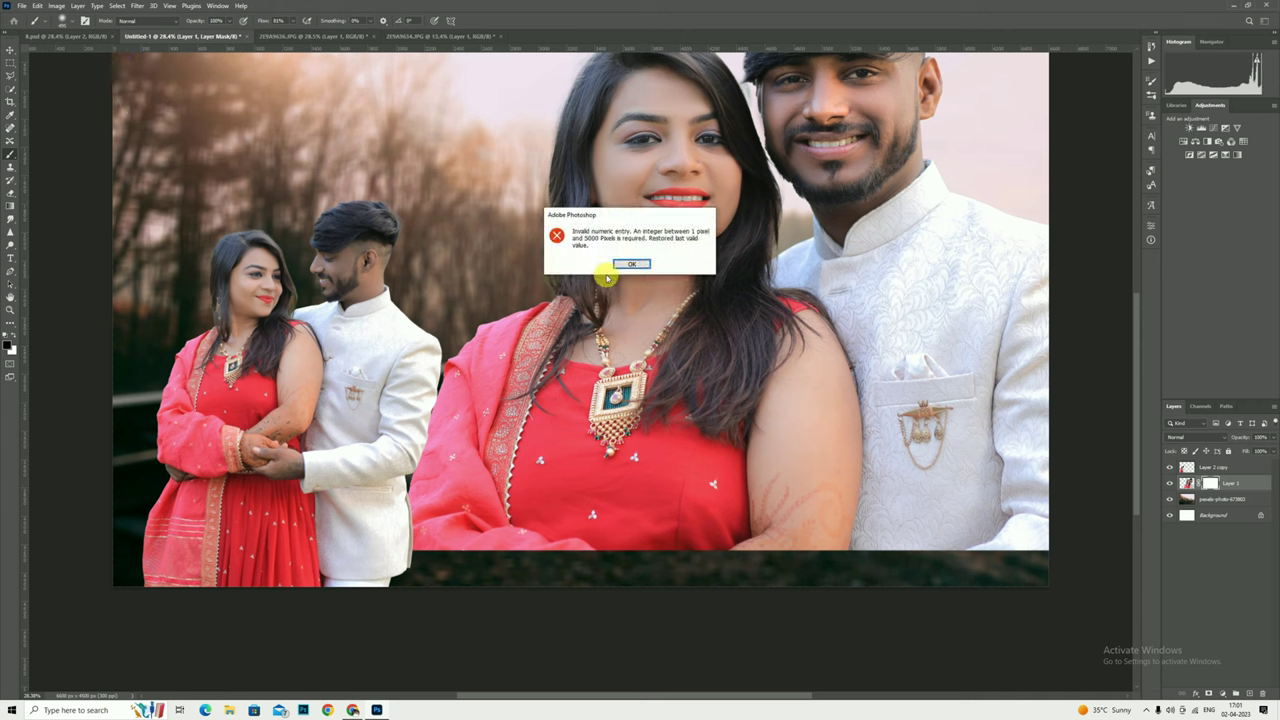
left_click(640, 264)
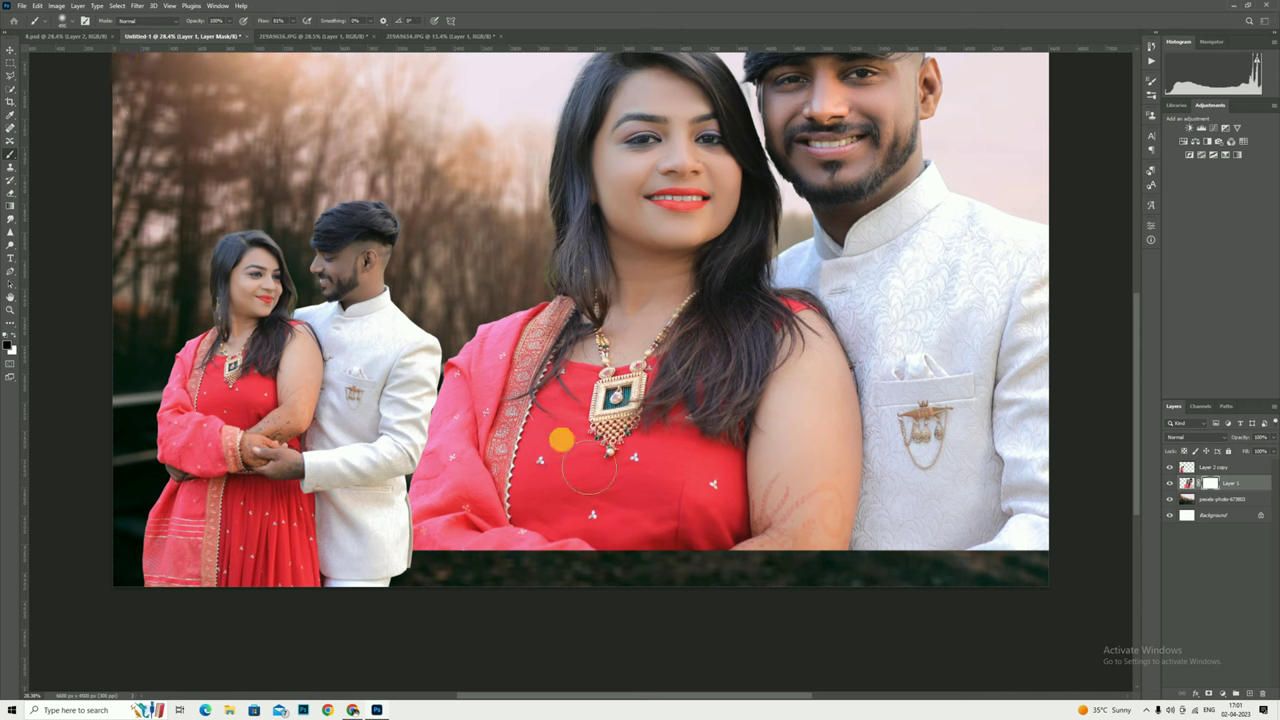
left_click(63, 21)
left_click(630, 264)
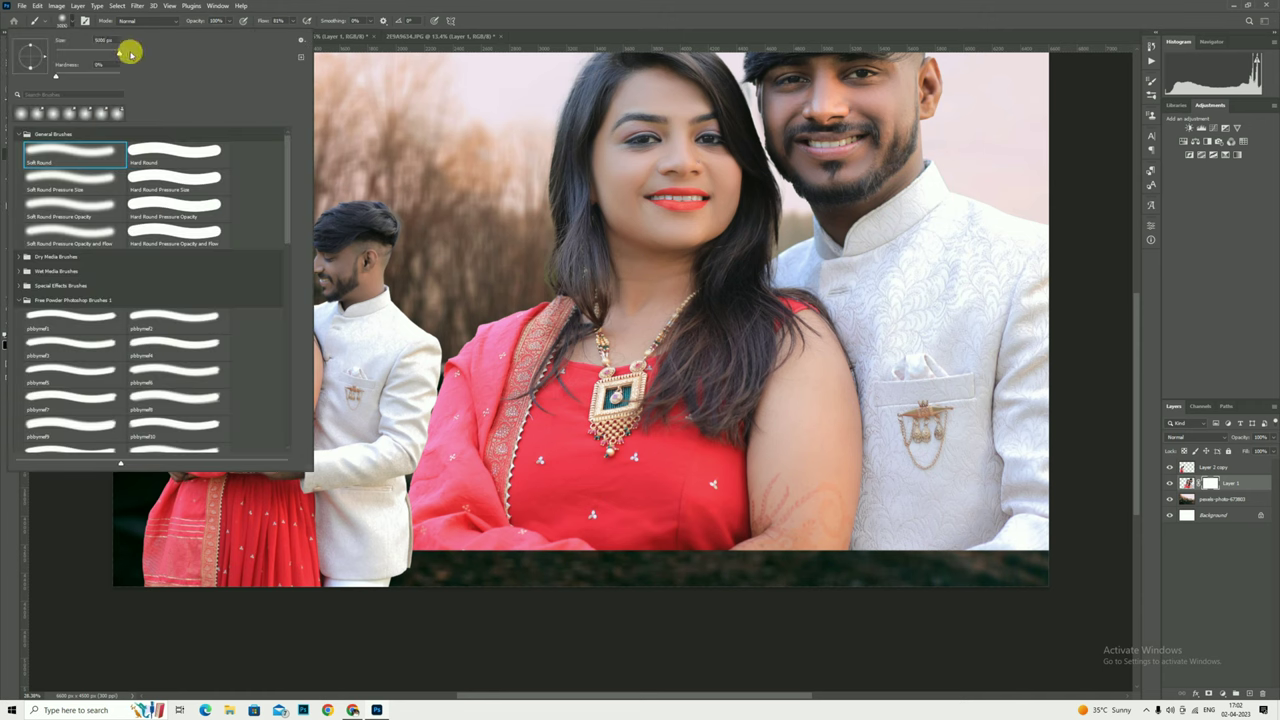
left_click(850, 537)
Paint black on Layer 1's mask to fade the portrait's lower half.
scroll(850, 537, "down", 2)
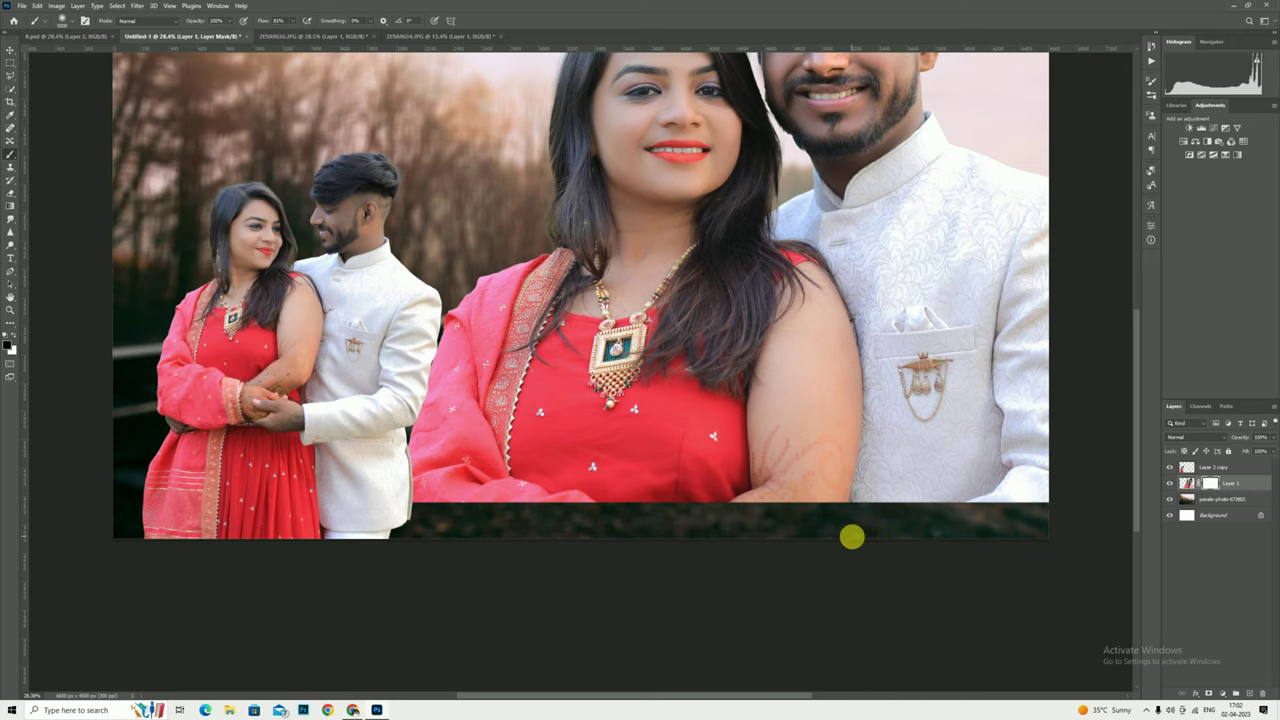
mouse_move(1000, 526)
left_mouse_down()
mouse_move(337, 386)
mouse_move(905, 603)
left_mouse_up()
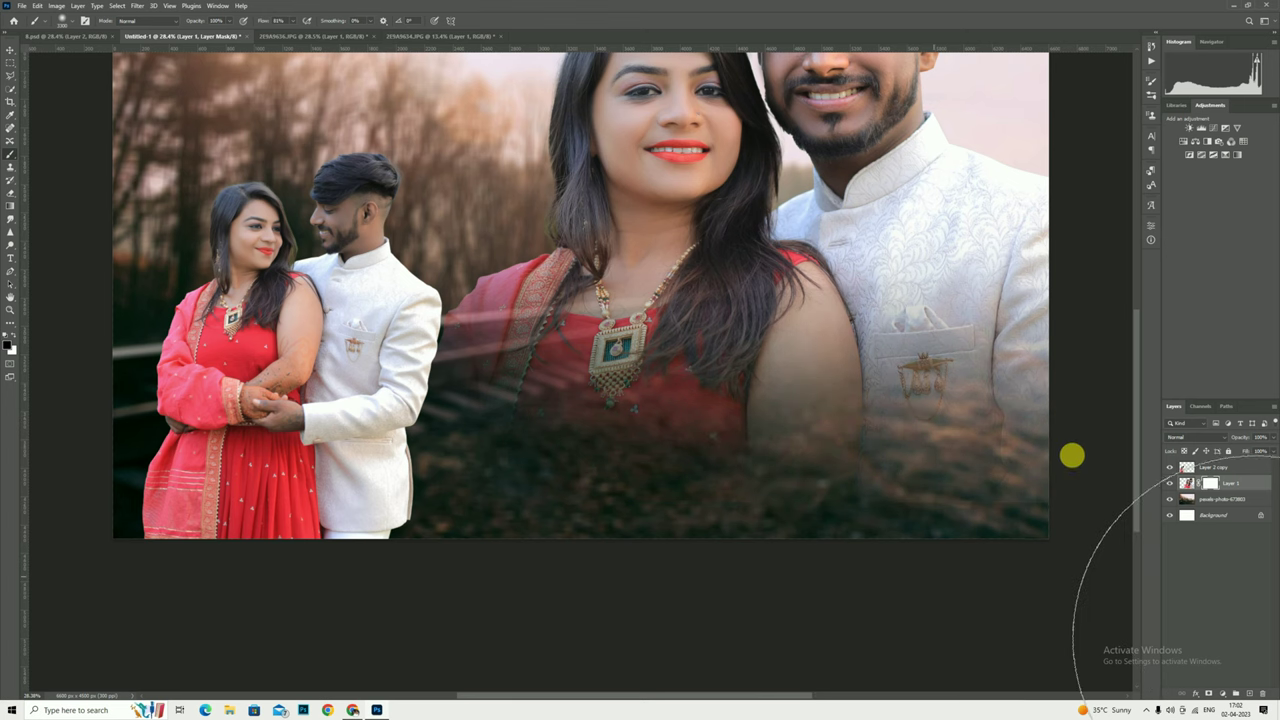
scroll(905, 603, "up", 2)
scroll(823, 594, "up", 4)
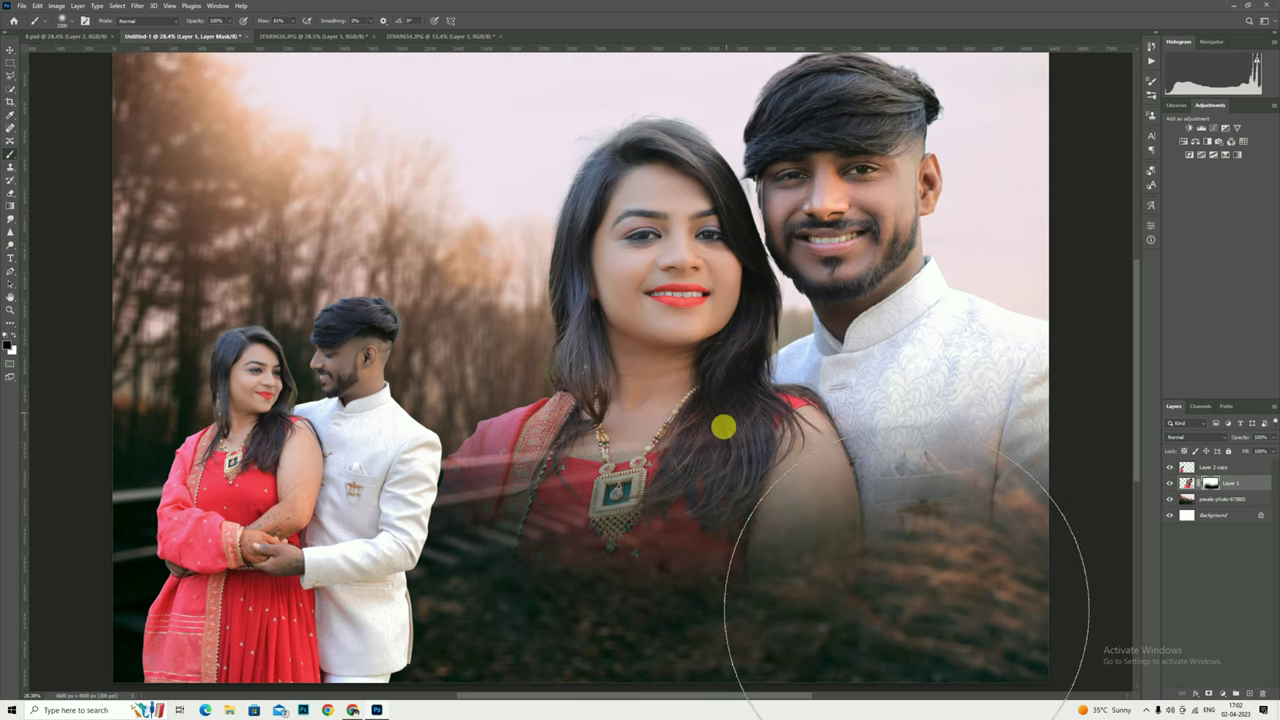
scroll(723, 426, "up", 1)
Shift the large portrait slightly up and right, then zoom out to the whole poster.
key("v")
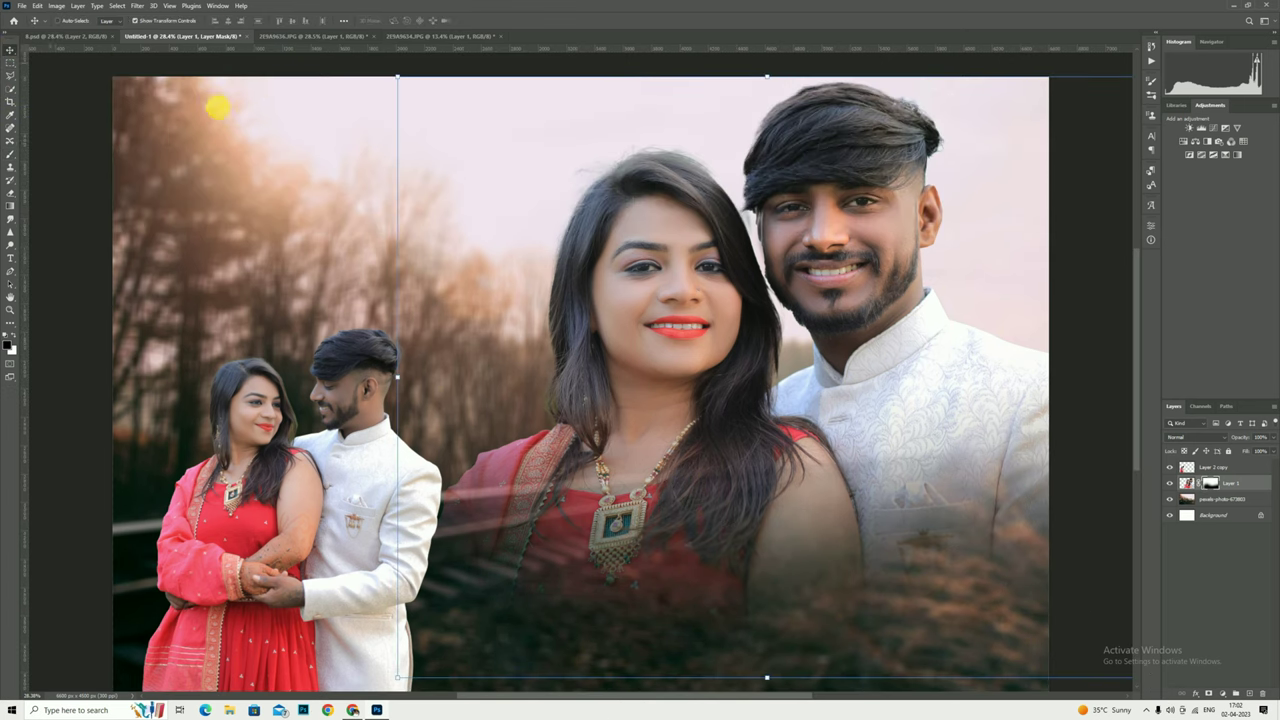
left_click_drag(740, 345, 754, 345)
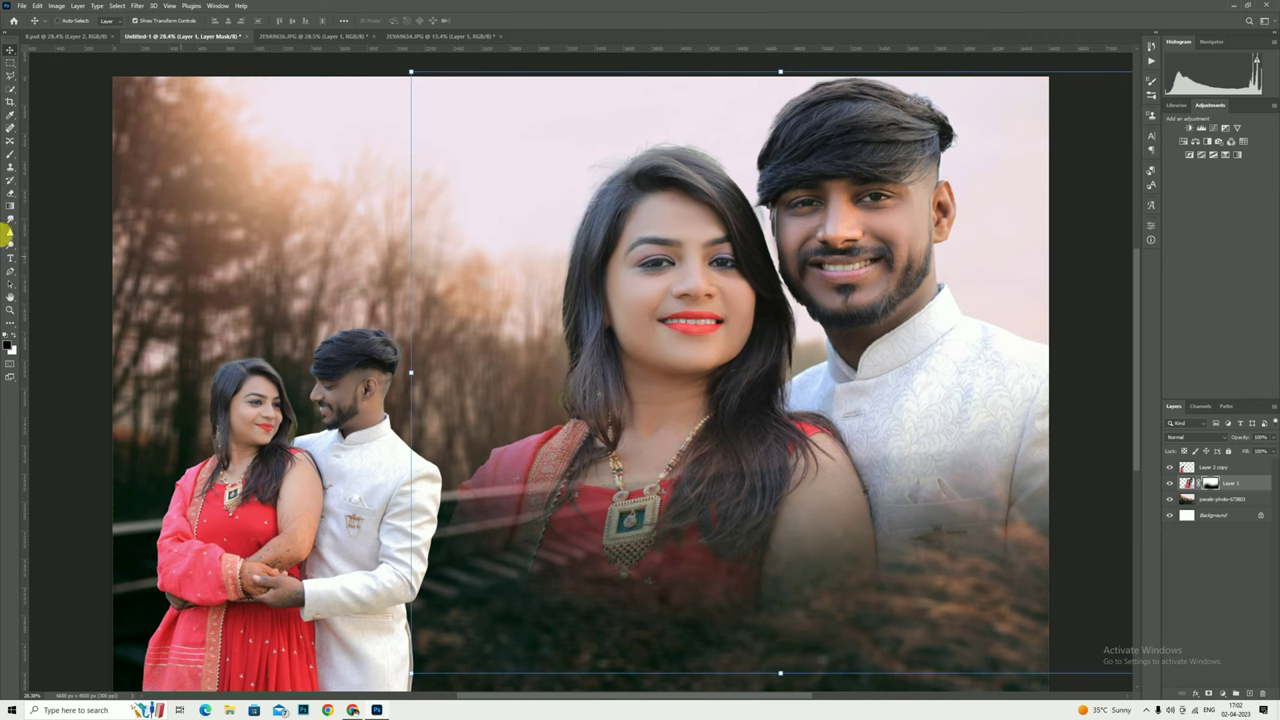
left_click(17, 311)
mouse_move(866, 429)
left_mouse_down()
mouse_move(829, 429)
mouse_move(972, 410)
mouse_move(960, 417)
left_mouse_up()
left_click(1211, 499)
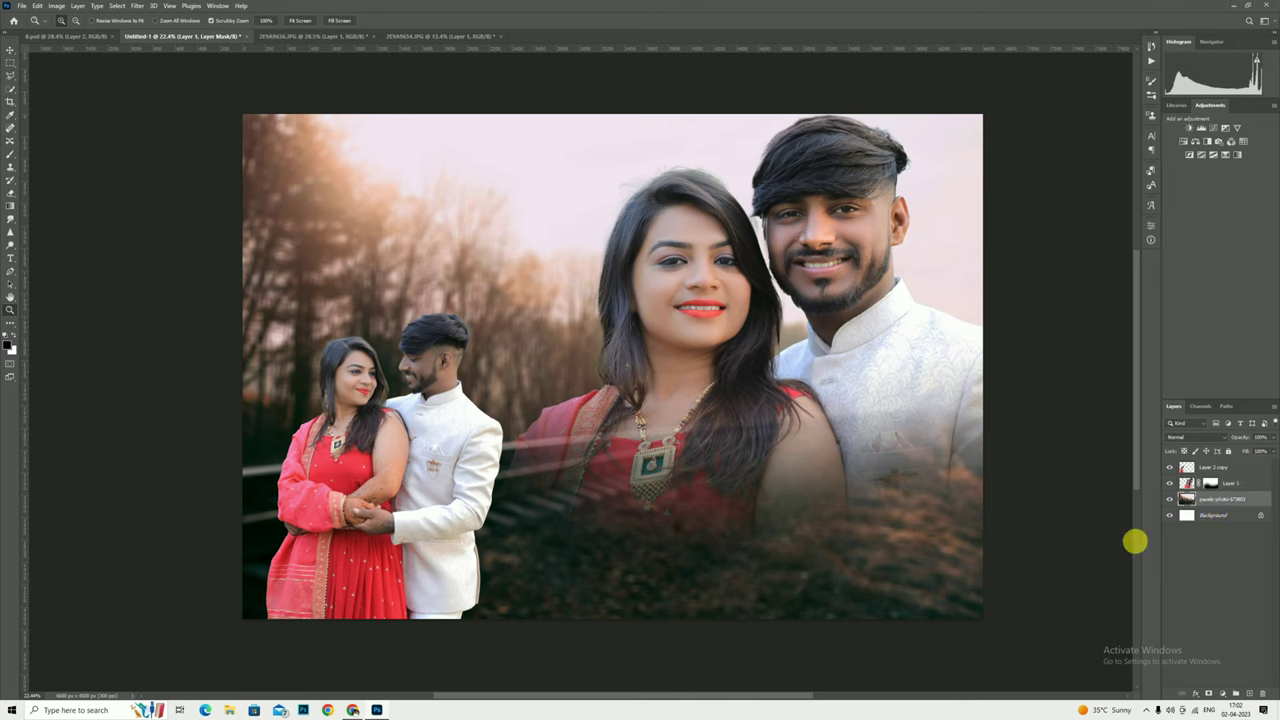
Move the railway photo down and mask its top-left edge into soft white haze.
left_click(11, 50)
left_click_drag(714, 278, 715, 350)
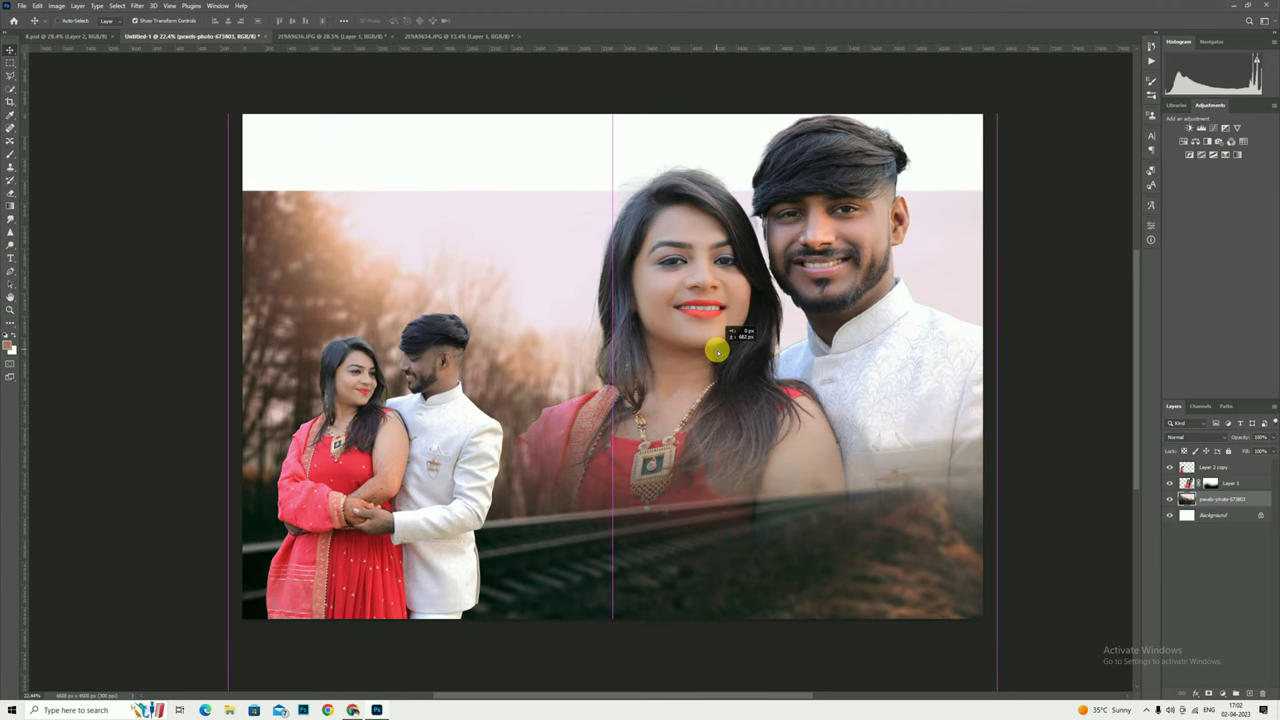
key("e")
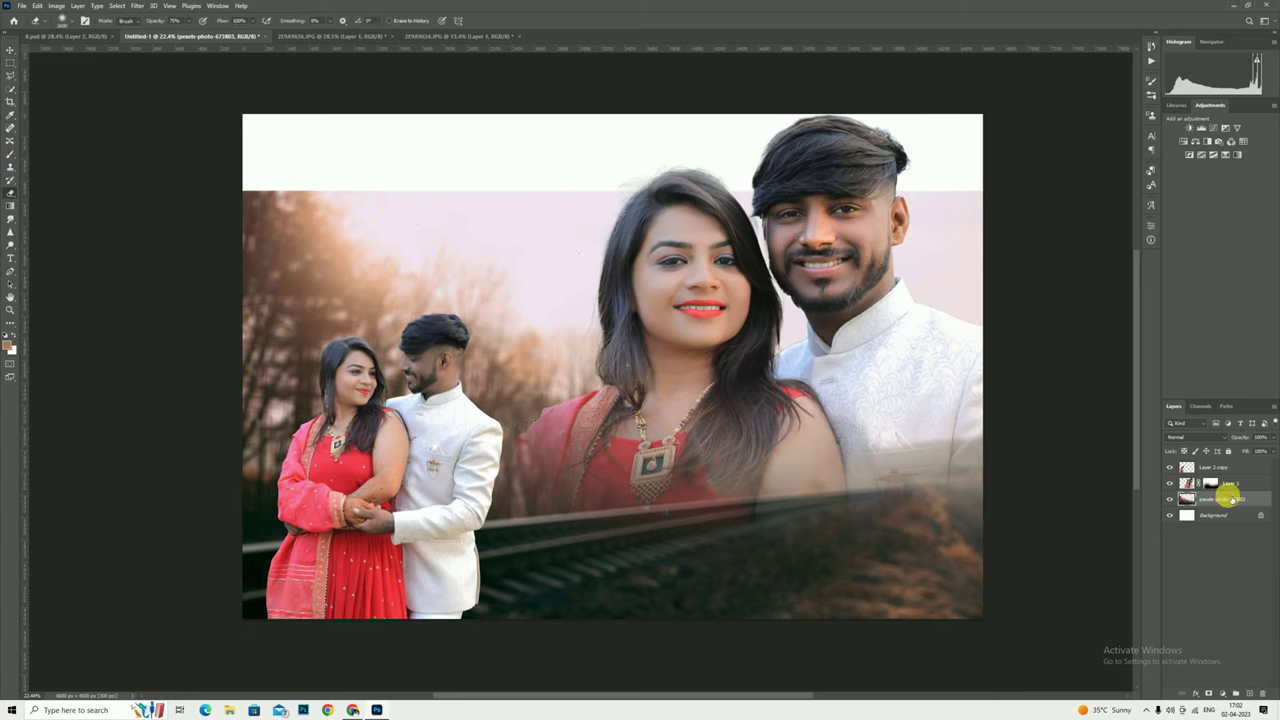
left_click(1209, 693)
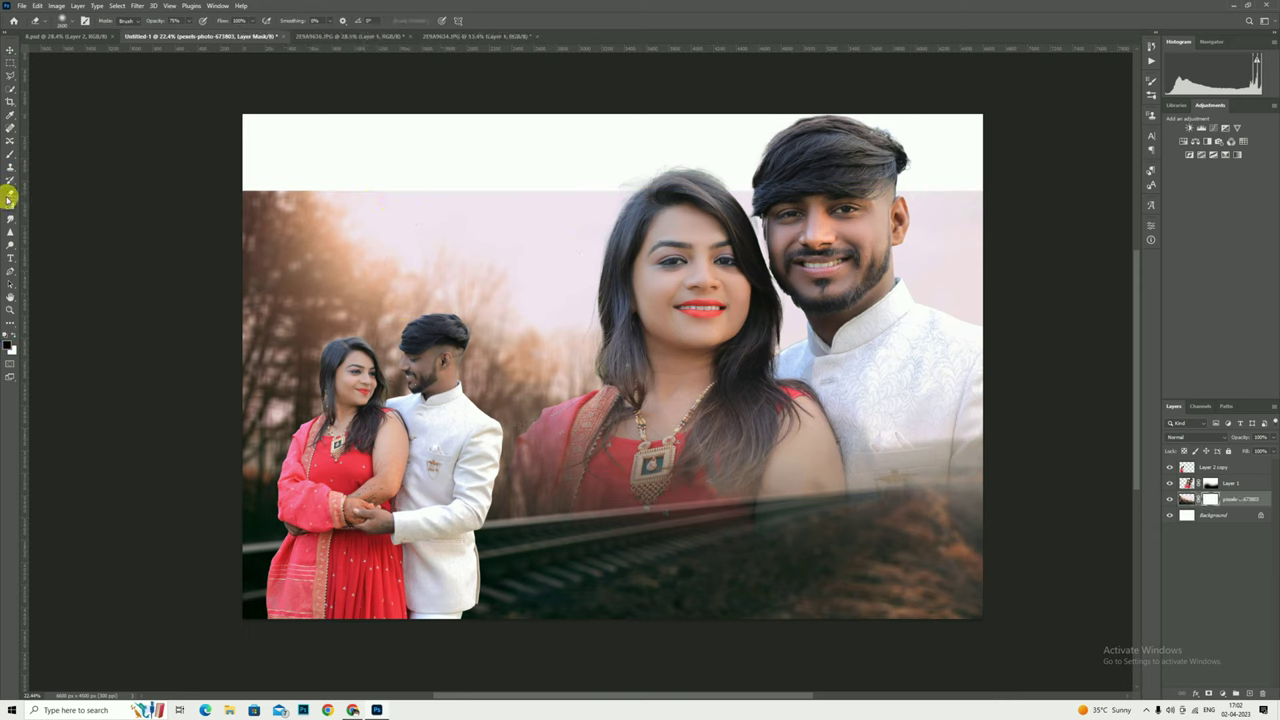
left_click(9, 156)
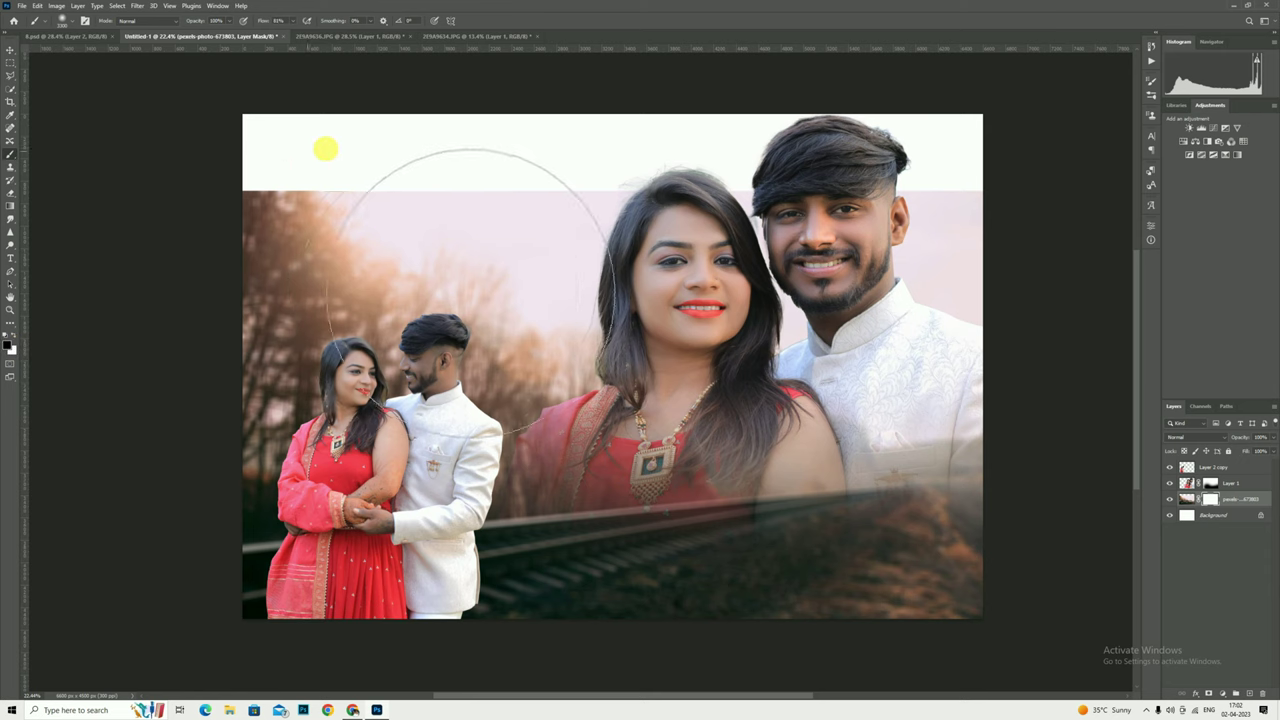
left_click_drag(527, 115, 300, 120)
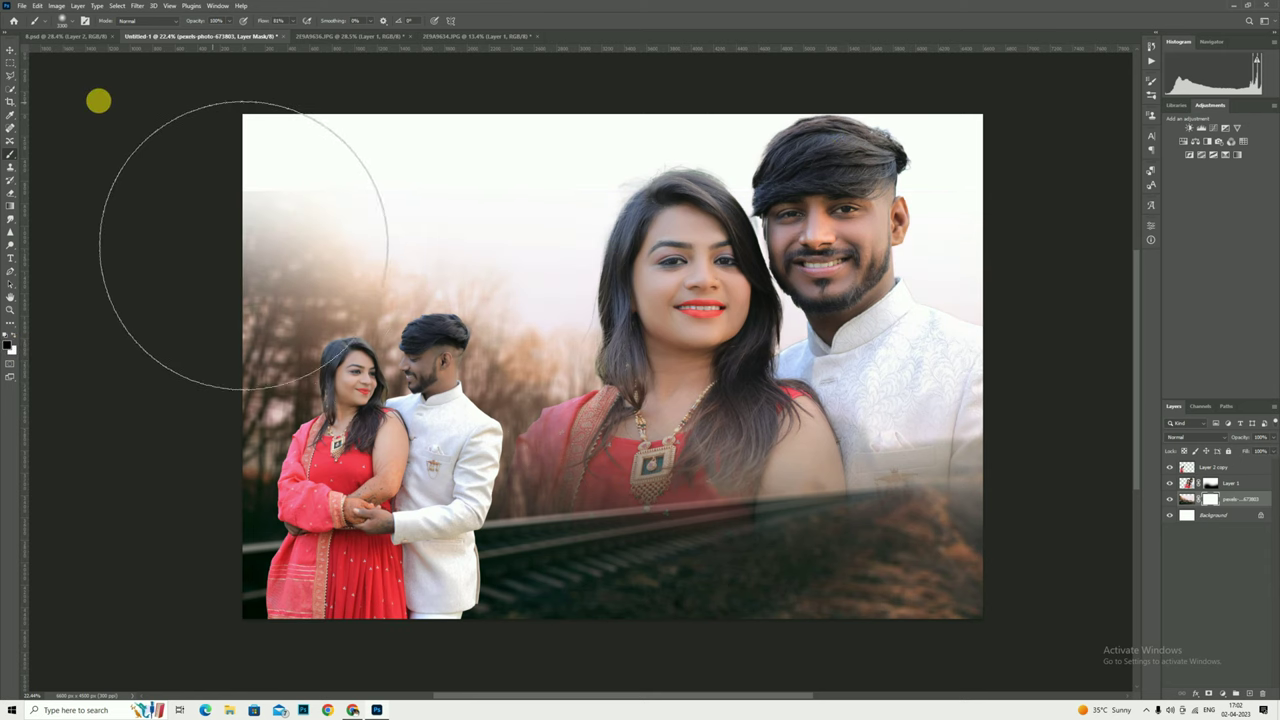
Zoom in to check the woman's face, then fit the poster and select Layer 1.
left_click(9, 314)
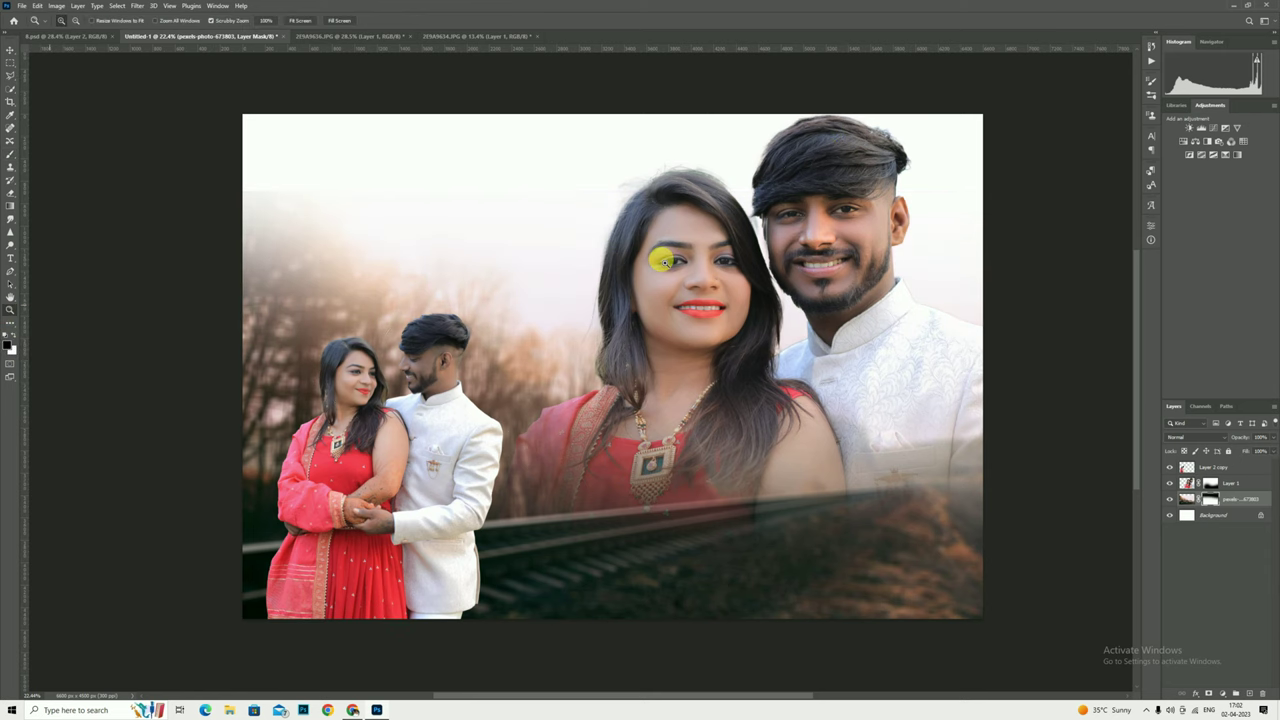
left_click(663, 251)
left_click(764, 391, "alt")
key("ctrl+0")
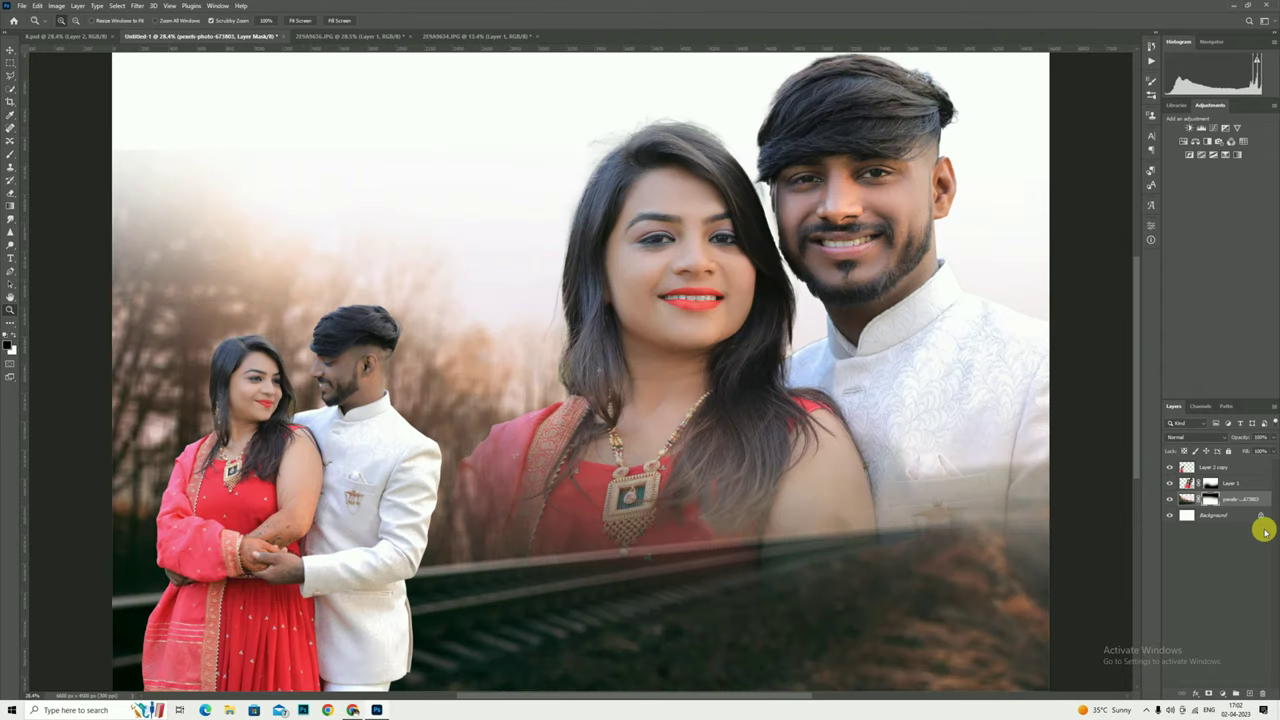
left_click(1193, 437)
left_click(1249, 474)
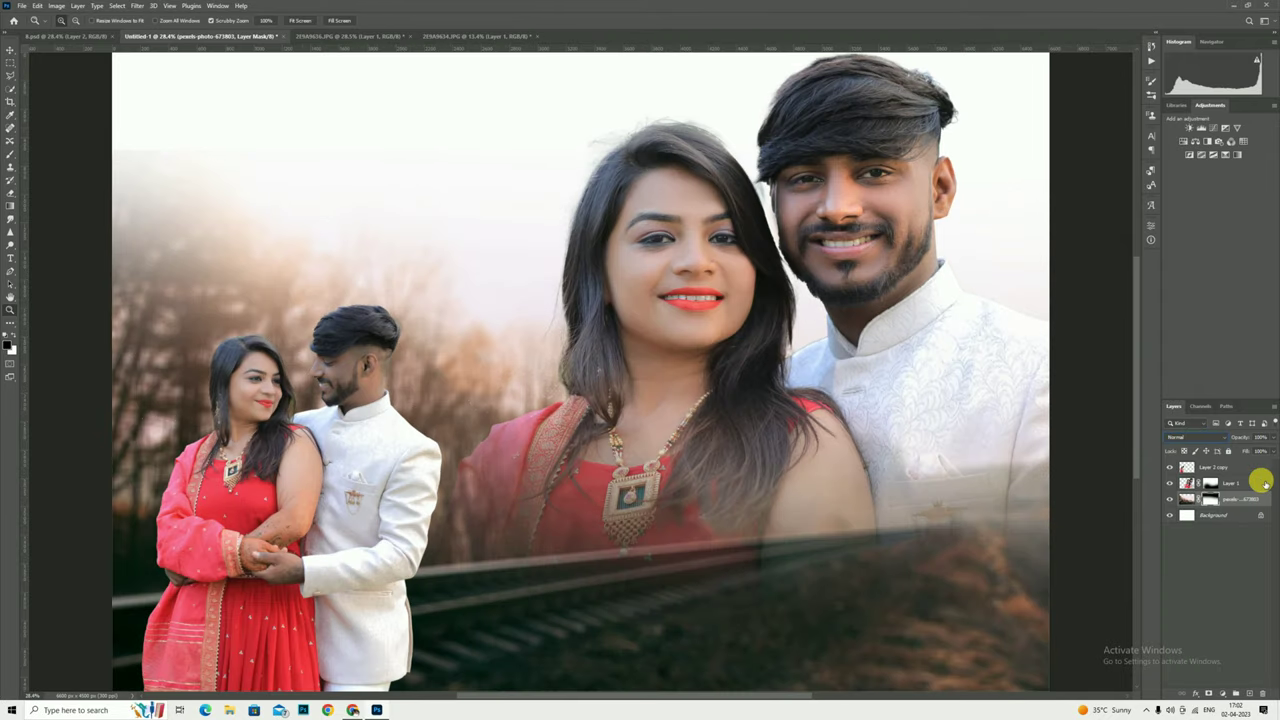
Set Layer 1 to Luminosity at 72% opacity and lower the background photo's fill.
left_click(1210, 440)
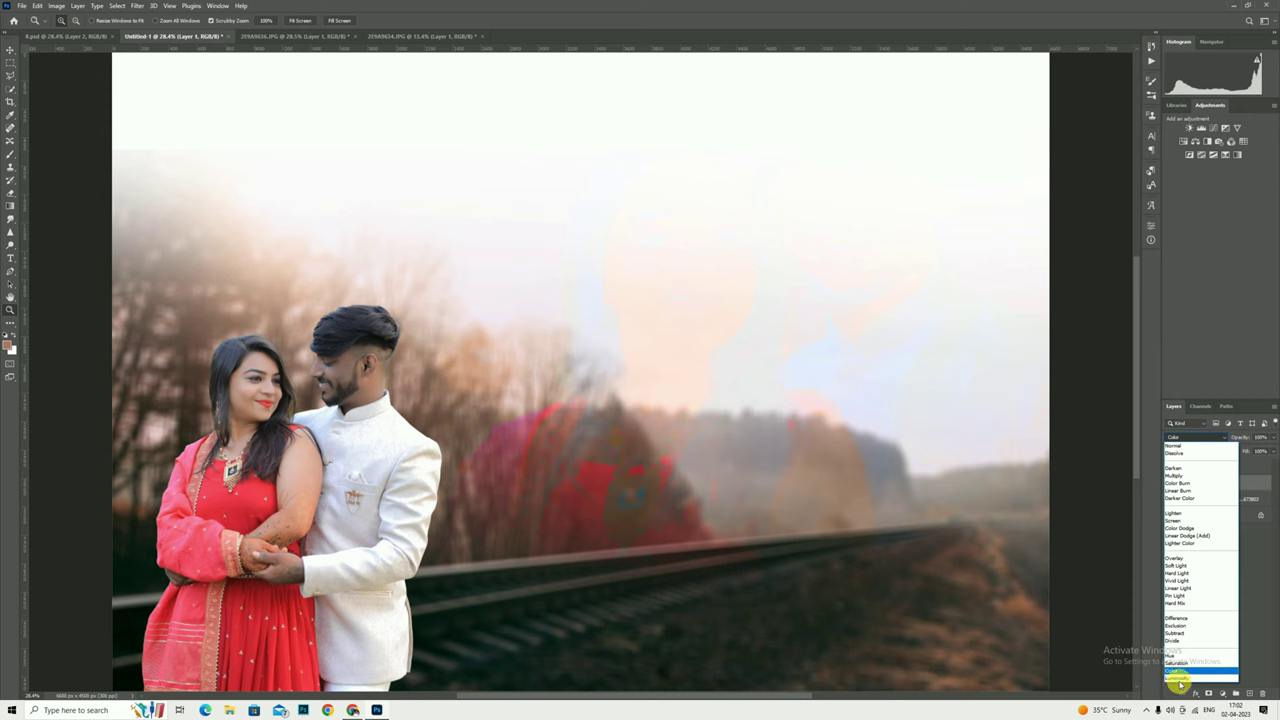
left_click(1200, 682)
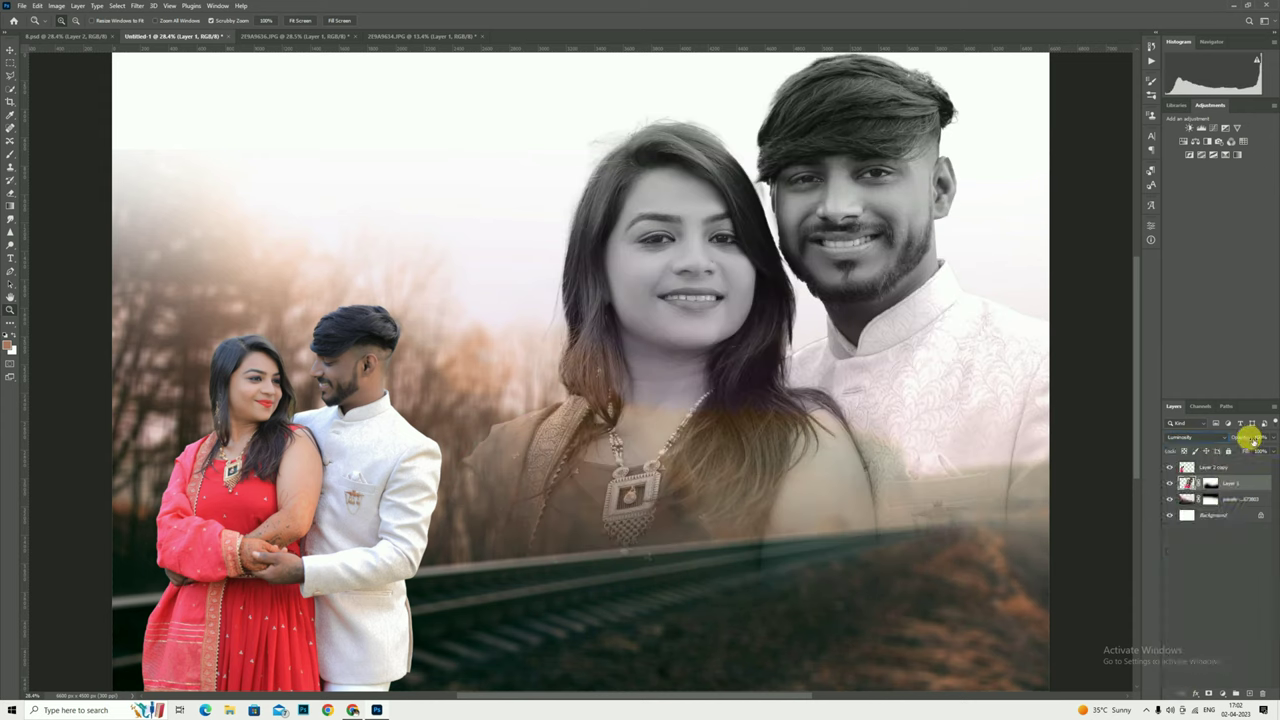
mouse_move(1252, 440)
left_mouse_down()
mouse_move(1236, 441)
mouse_move(1275, 450)
left_mouse_up()
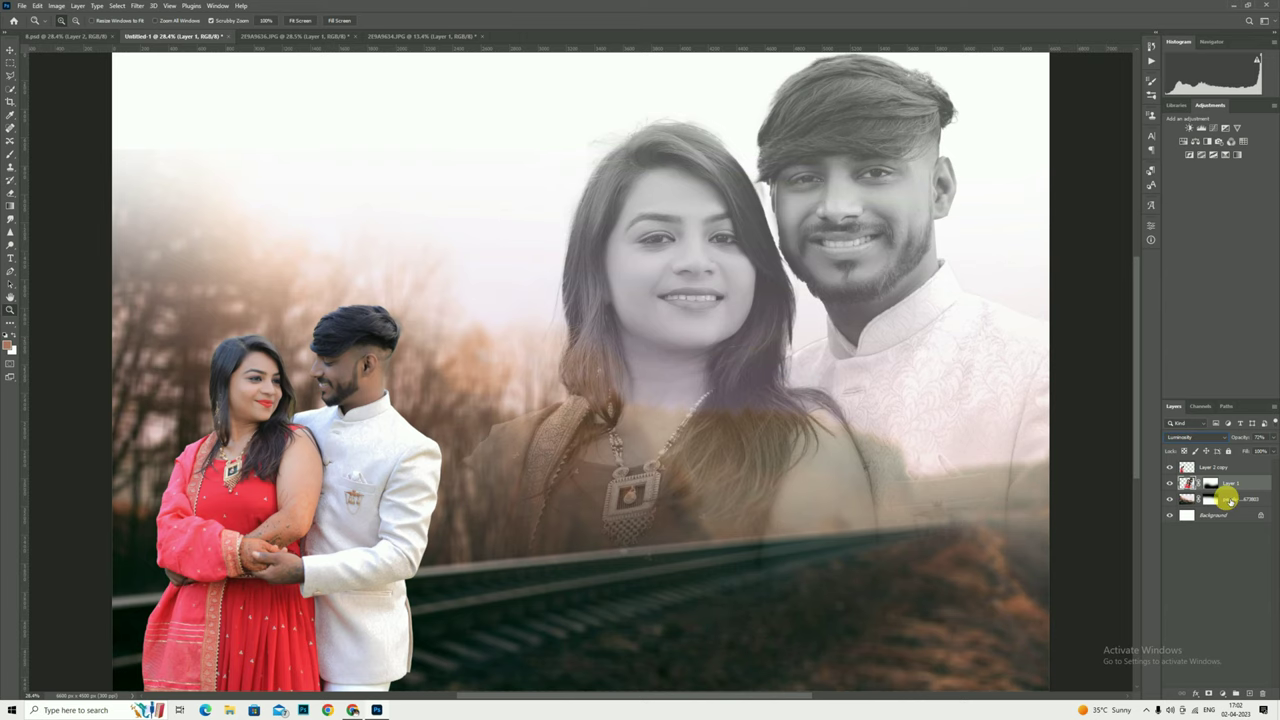
left_click(1227, 499)
left_click_drag(1238, 452, 1242, 453)
Move the railway background photo further down on the canvas.
right_click(652, 318)
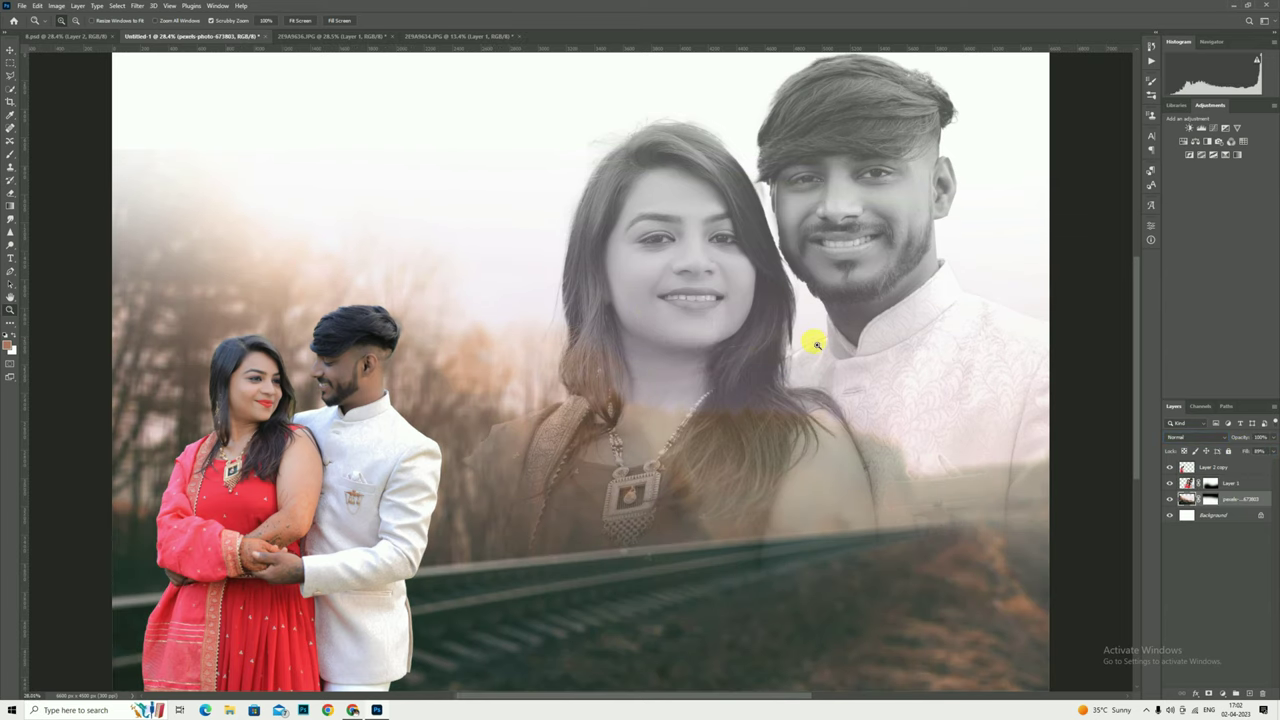
left_click_drag(814, 343, 808, 345)
left_click(11, 48)
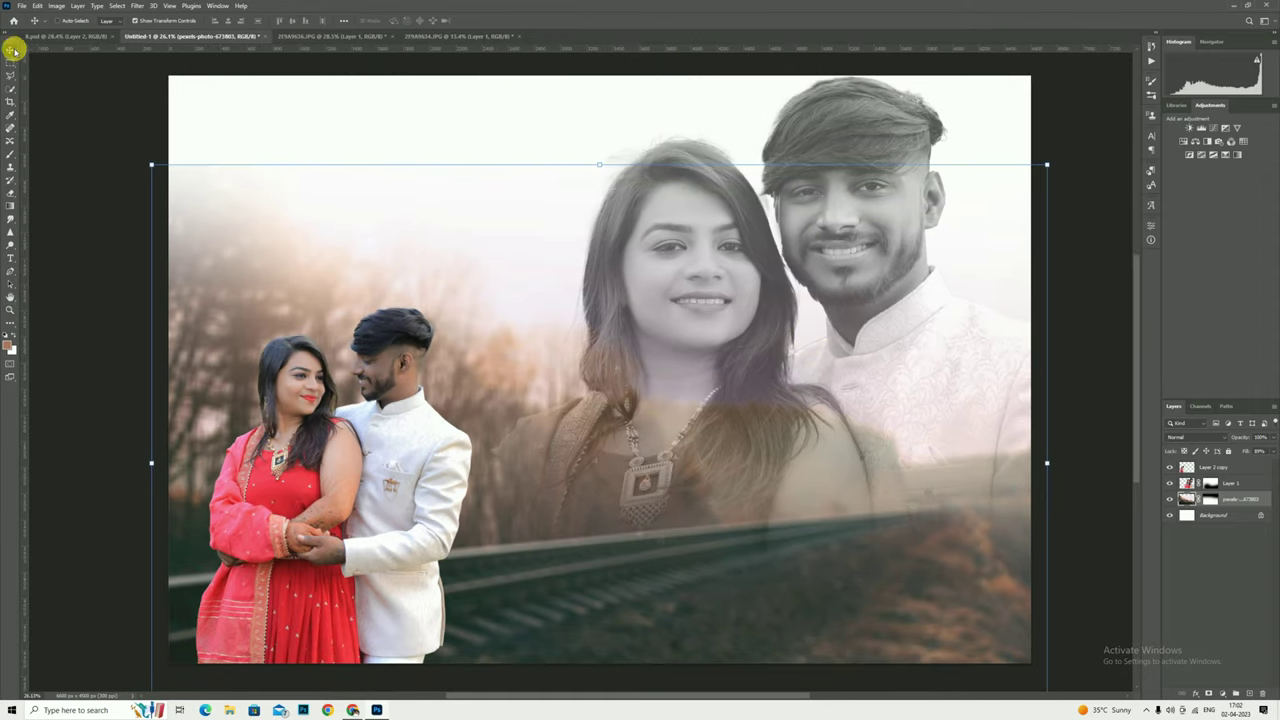
left_click_drag(397, 432, 478, 373)
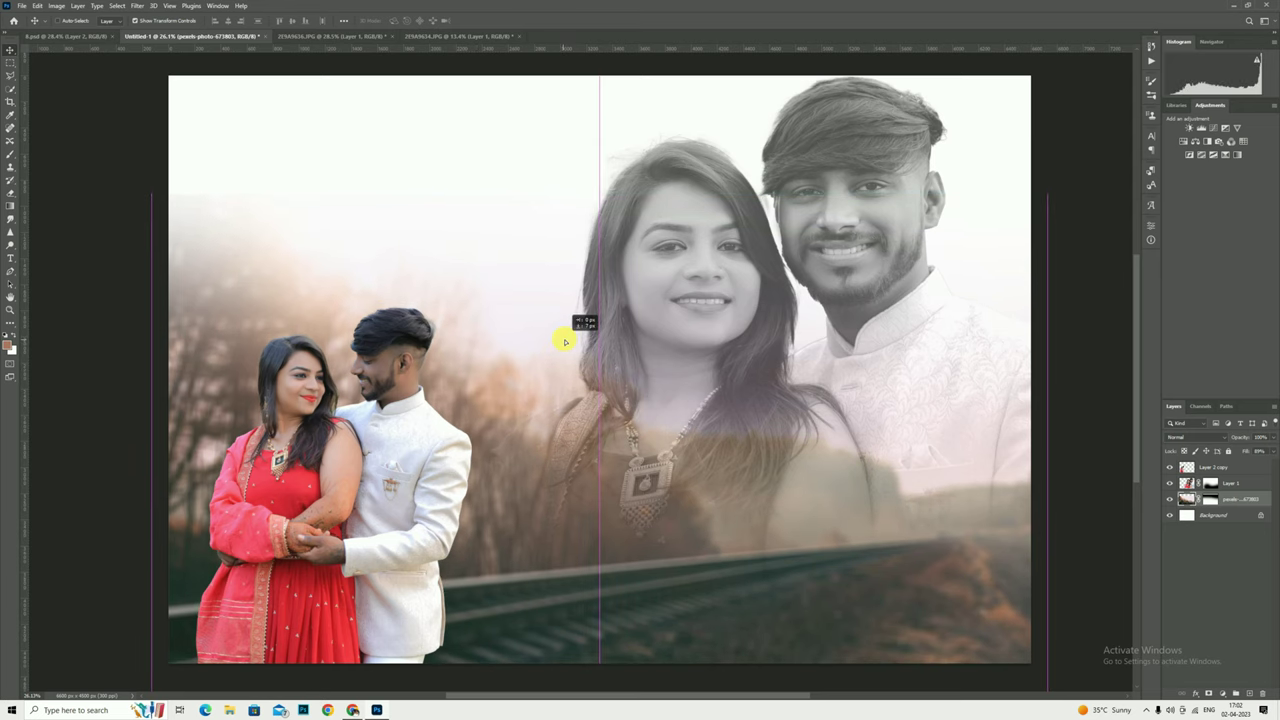
left_click_drag(478, 373, 566, 343)
Shrink the large portrait to about 94% and nudge it into place.
left_click(1184, 483)
left_click_drag(931, 331, 931, 313)
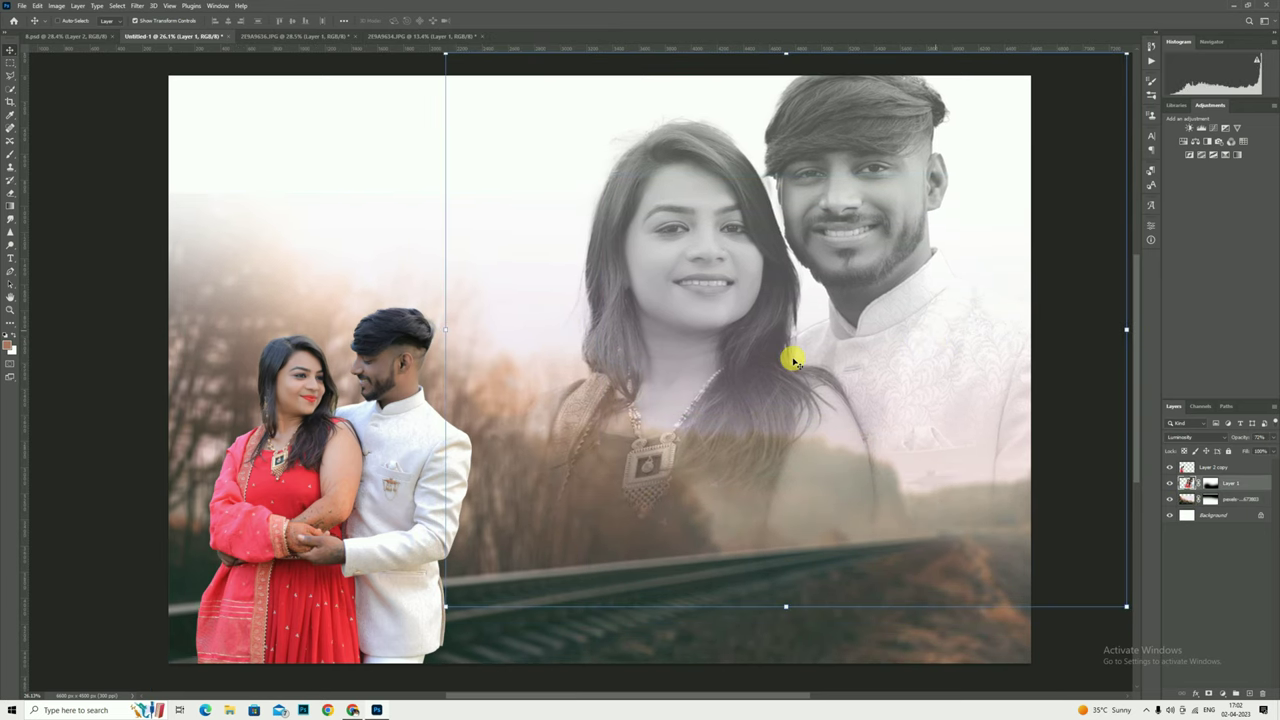
left_click_drag(445, 331, 471, 330)
left_click_drag(839, 186, 843, 186)
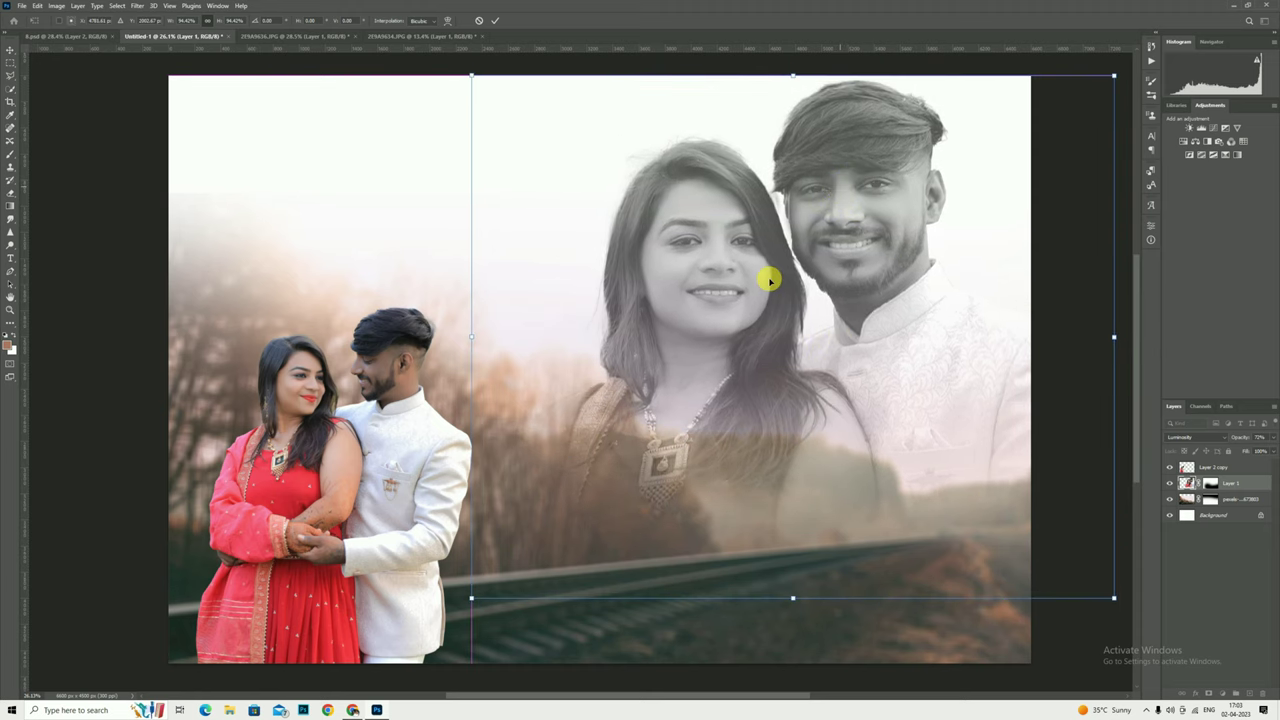
left_click(13, 303)
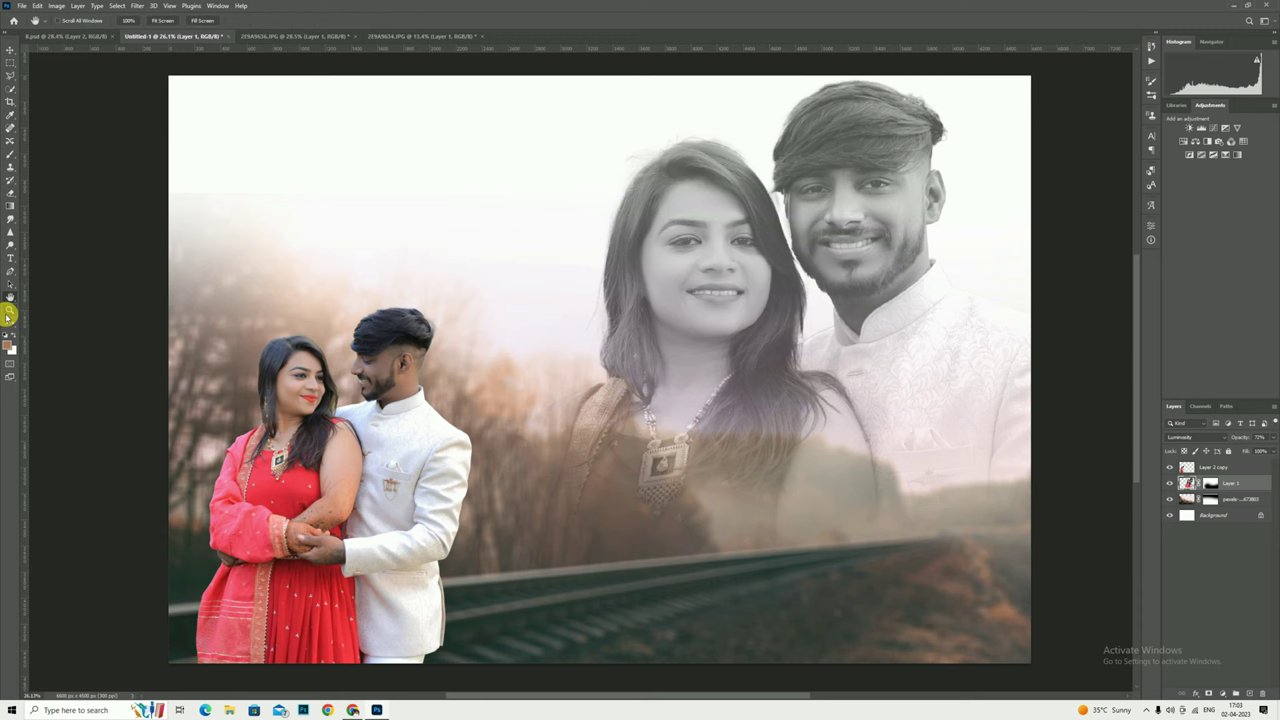
mouse_move(709, 288)
left_mouse_down()
mouse_move(748, 286)
mouse_move(726, 256)
left_mouse_up()
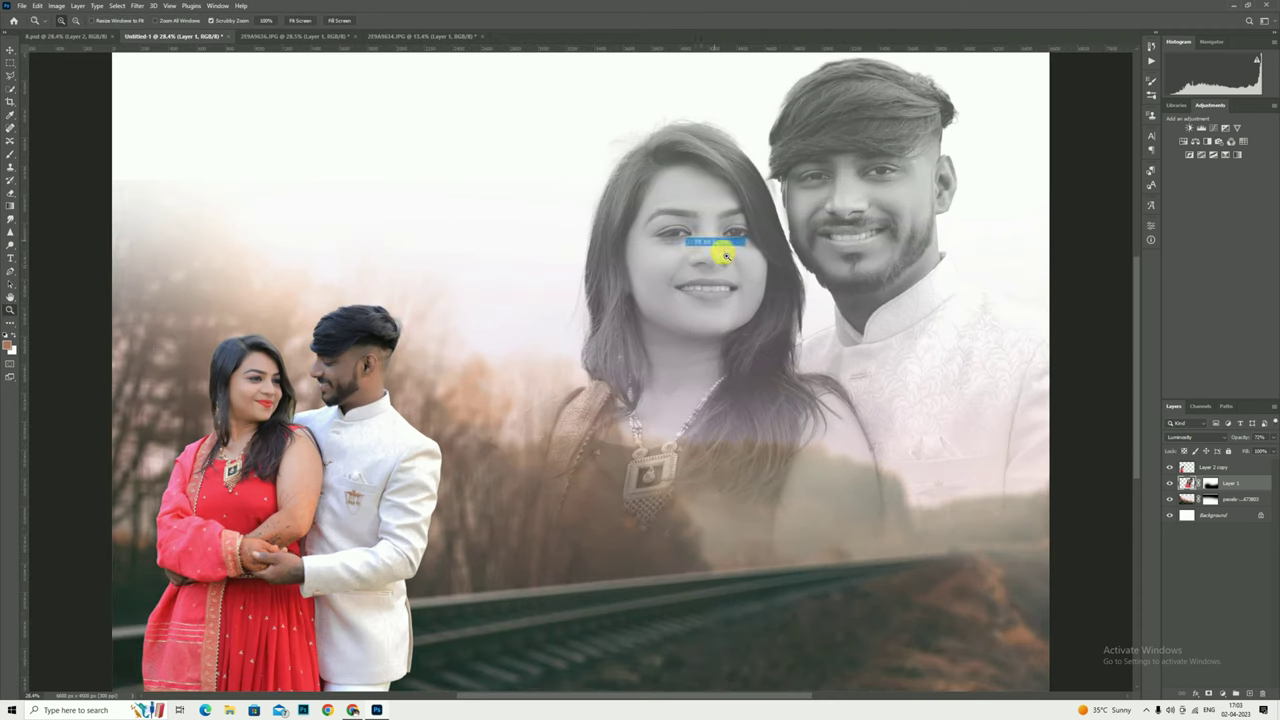
mouse_move(637, 455)
left_mouse_down()
mouse_move(551, 403)
mouse_move(578, 421)
left_mouse_up()
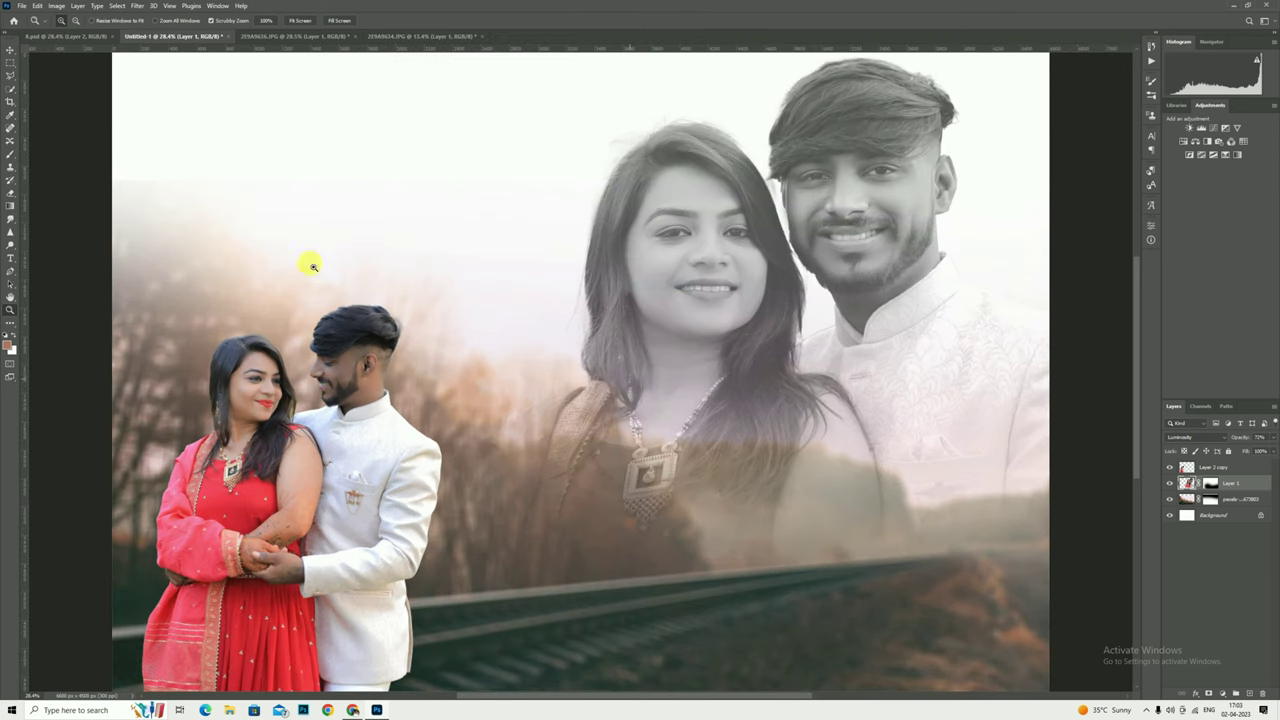
left_click(66, 36)
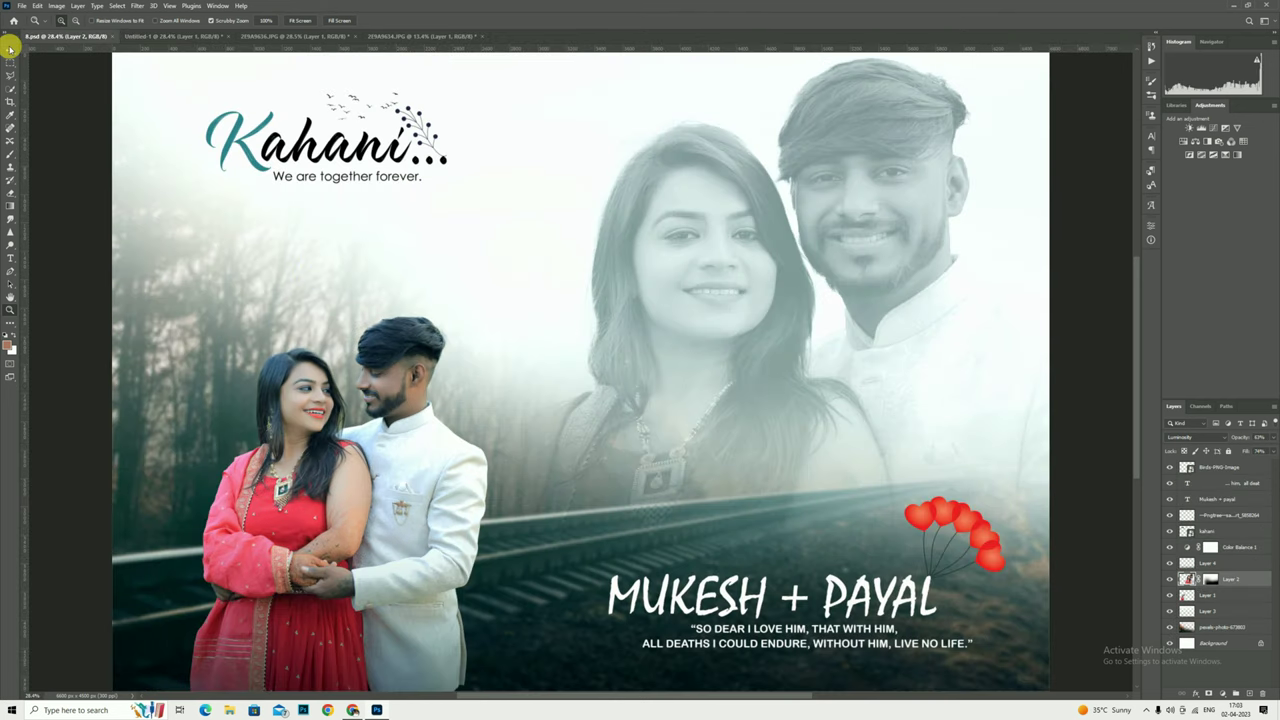
Bring the Kahani logo into the poster's top left with the birds graphic just above it.
left_click(10, 49)
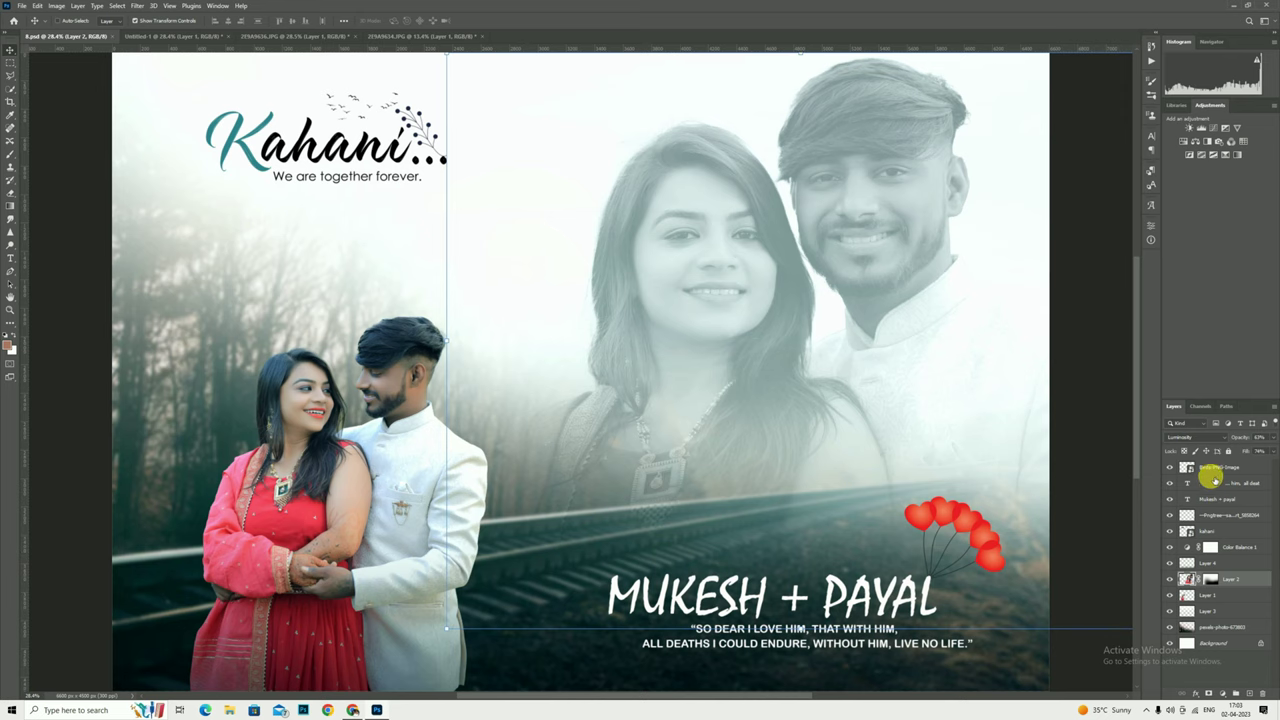
left_click(1213, 468)
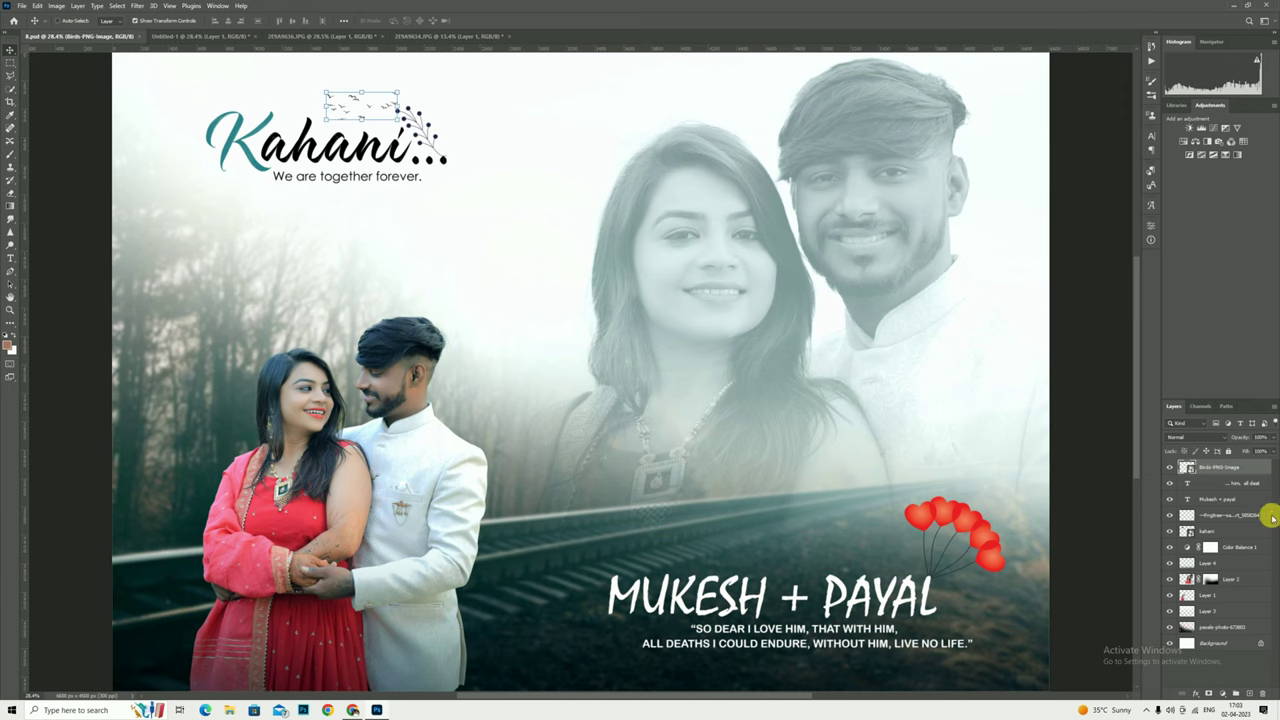
mouse_move(340, 103)
left_mouse_down()
mouse_move(208, 42)
mouse_move(358, 146)
left_mouse_up()
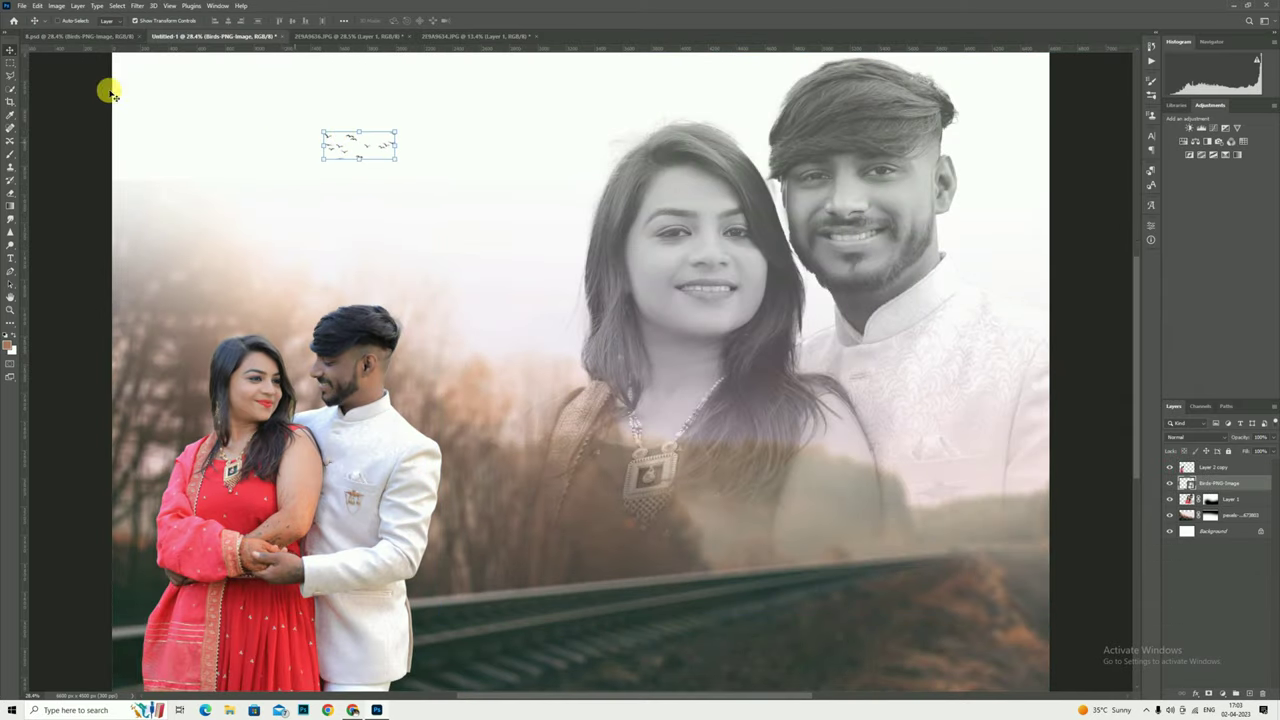
left_click(88, 37)
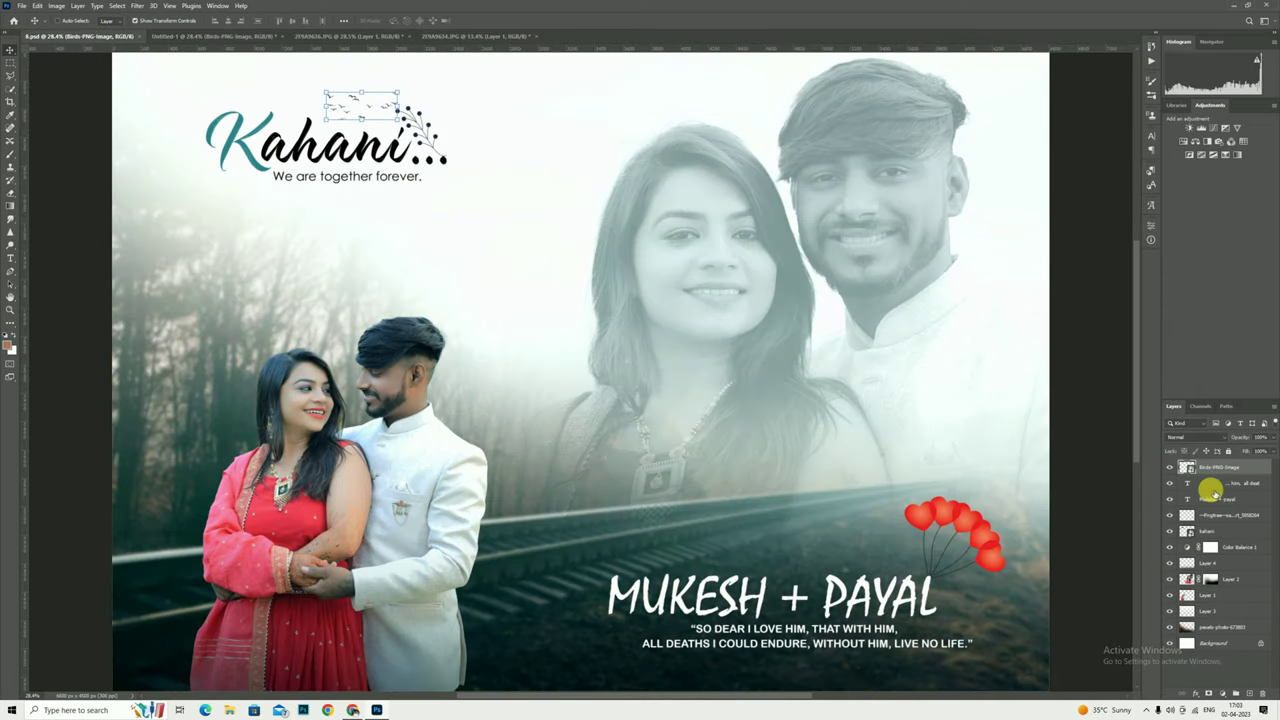
left_click(1207, 531)
mouse_move(316, 127)
left_mouse_down()
mouse_move(172, 50)
mouse_move(371, 166)
left_mouse_up()
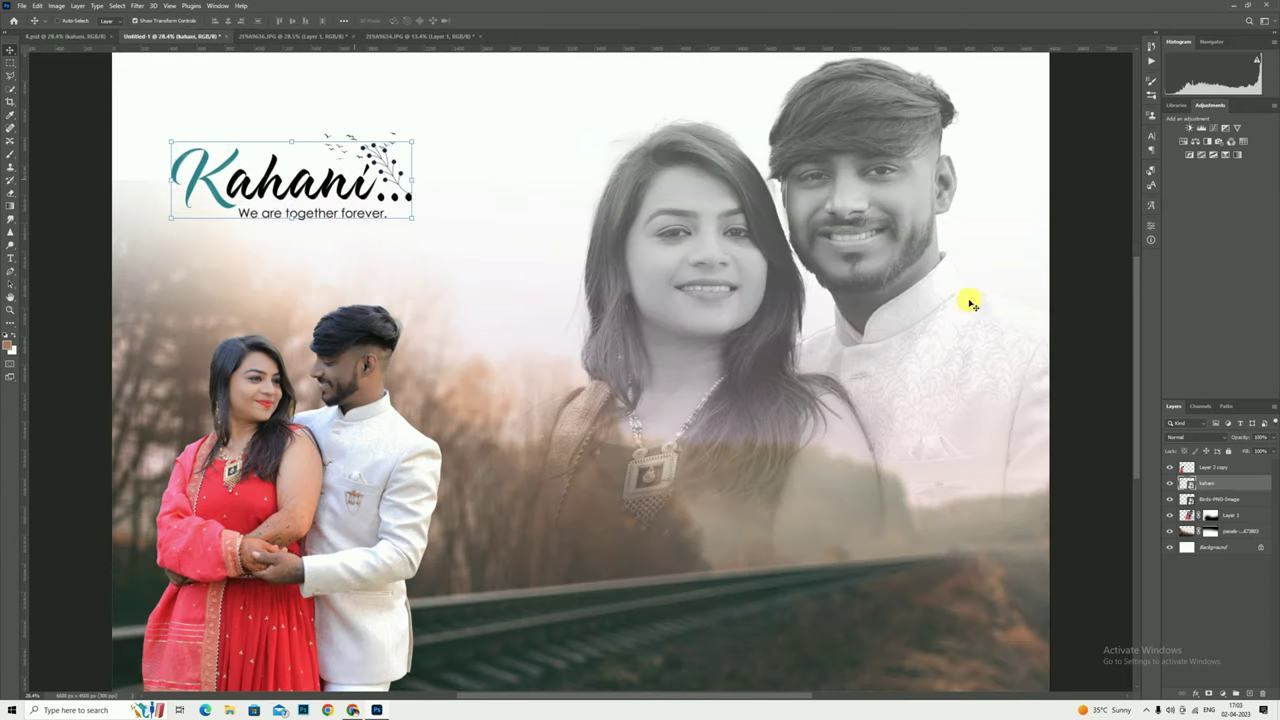
left_click(1215, 499)
left_click_drag(496, 164, 472, 152)
Drag the couple's names, the quote and the red hearts into the poster's bottom right.
left_click(65, 36)
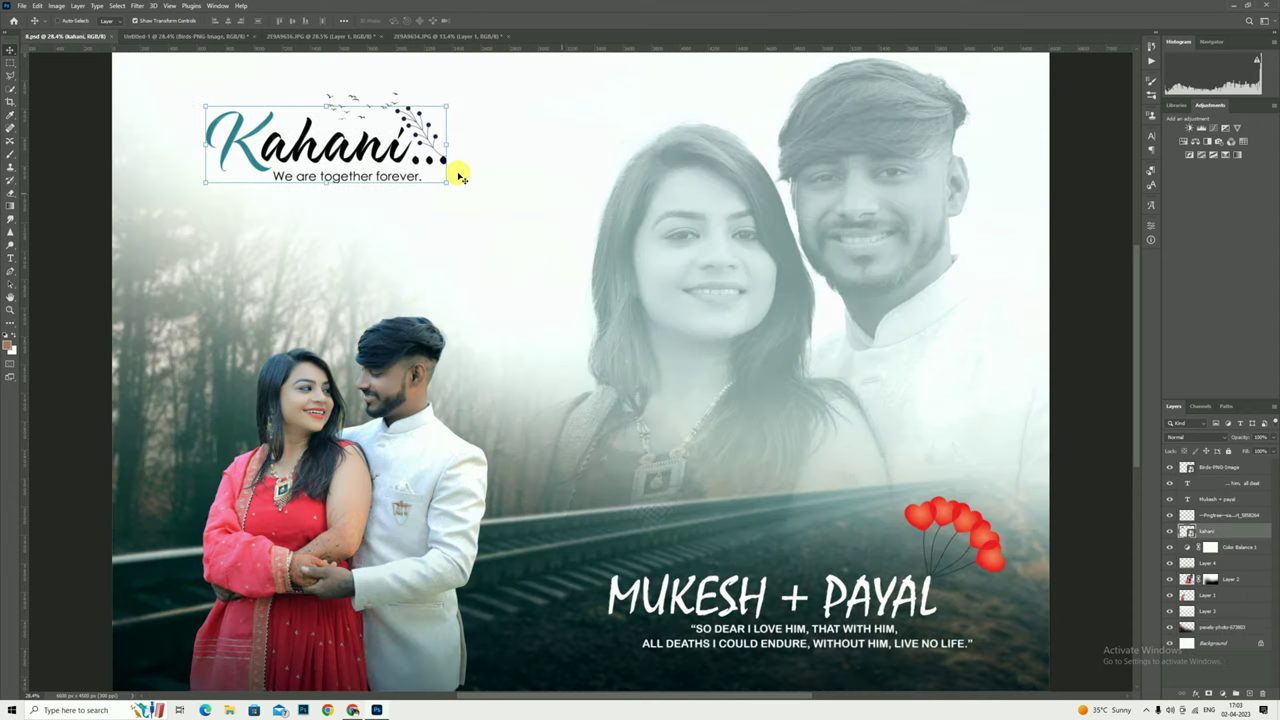
left_click(1214, 498)
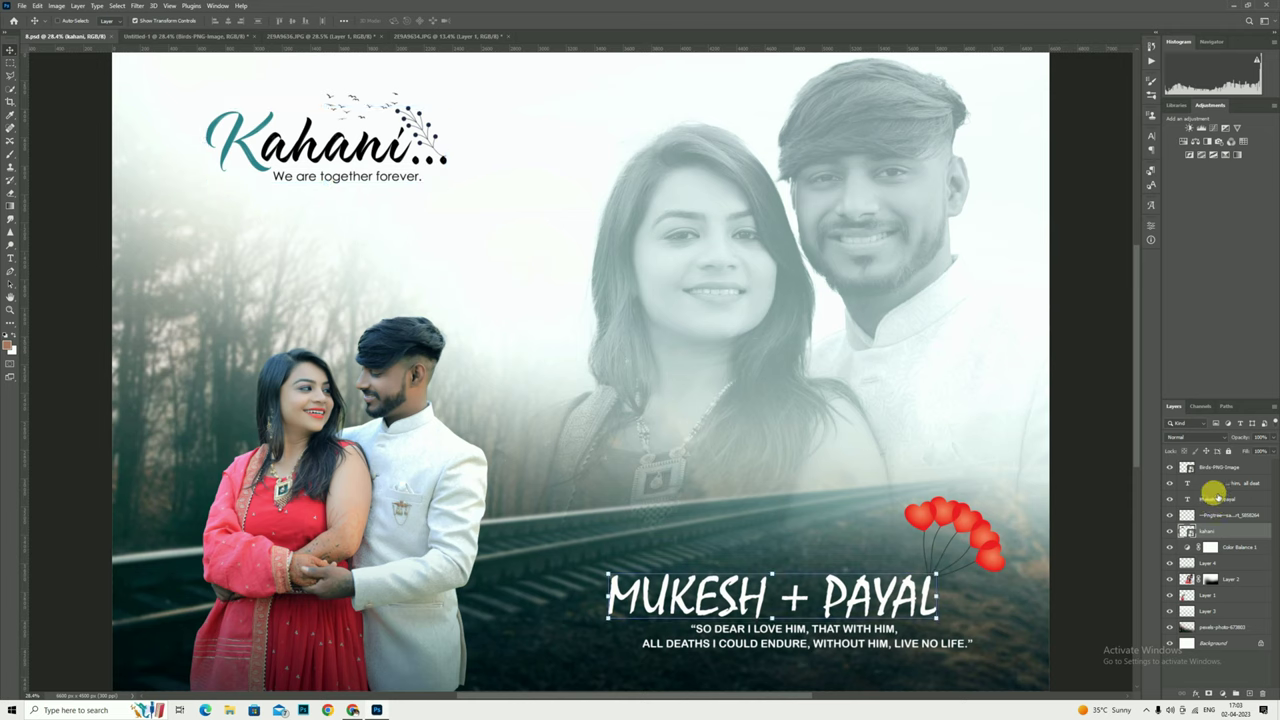
left_click(1228, 483, "ctrl")
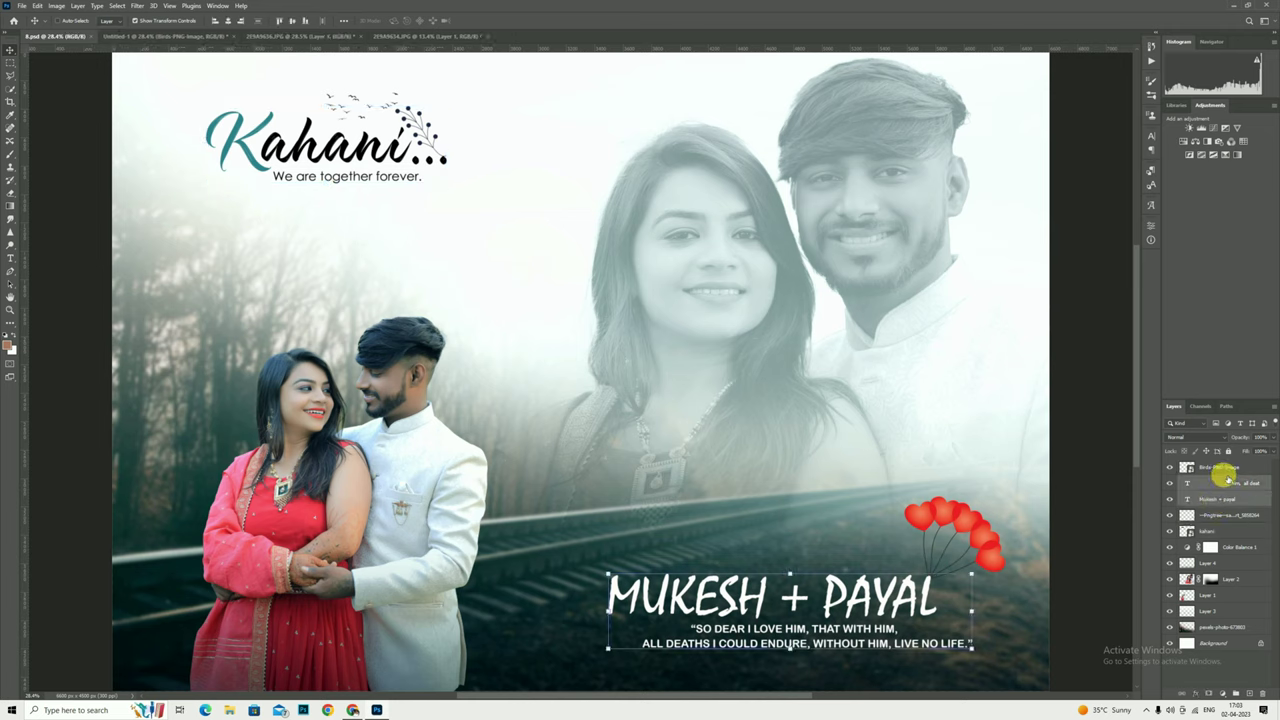
left_click(1236, 519, "ctrl")
left_click_drag(948, 597, 244, 6)
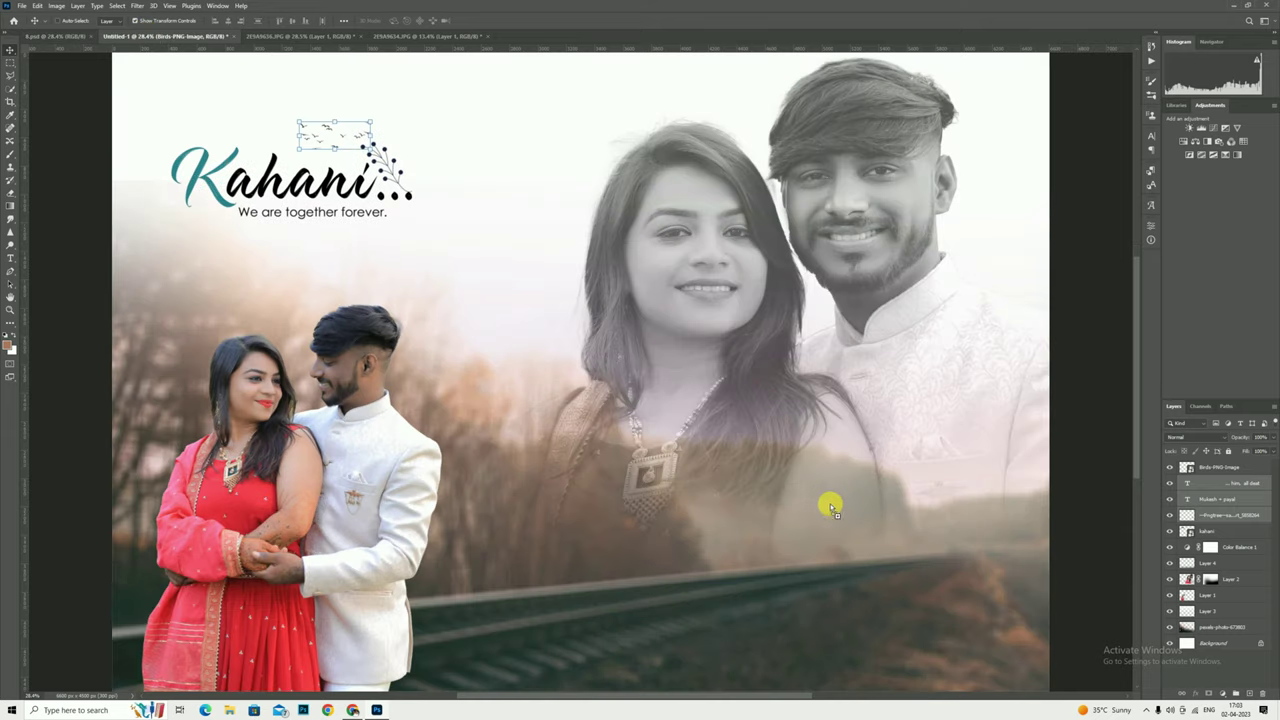
mouse_move(150, 35)
left_mouse_down()
mouse_move(873, 538)
mouse_move(843, 545)
mouse_move(886, 523)
mouse_move(876, 536)
left_mouse_up()
left_click(10, 309)
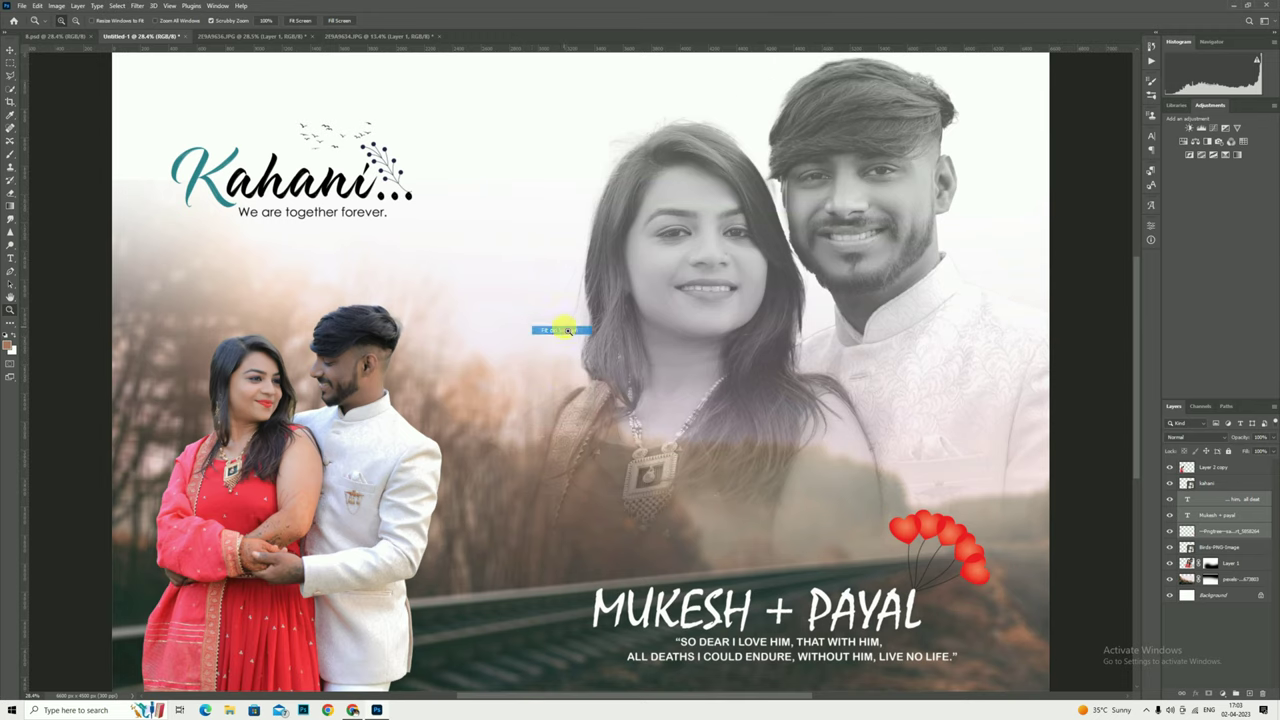
Add a new layer above Layer 1 with a black gradient rising from the bottom edge.
left_click(735, 350, "alt")
right_click(562, 294)
left_click(571, 300)
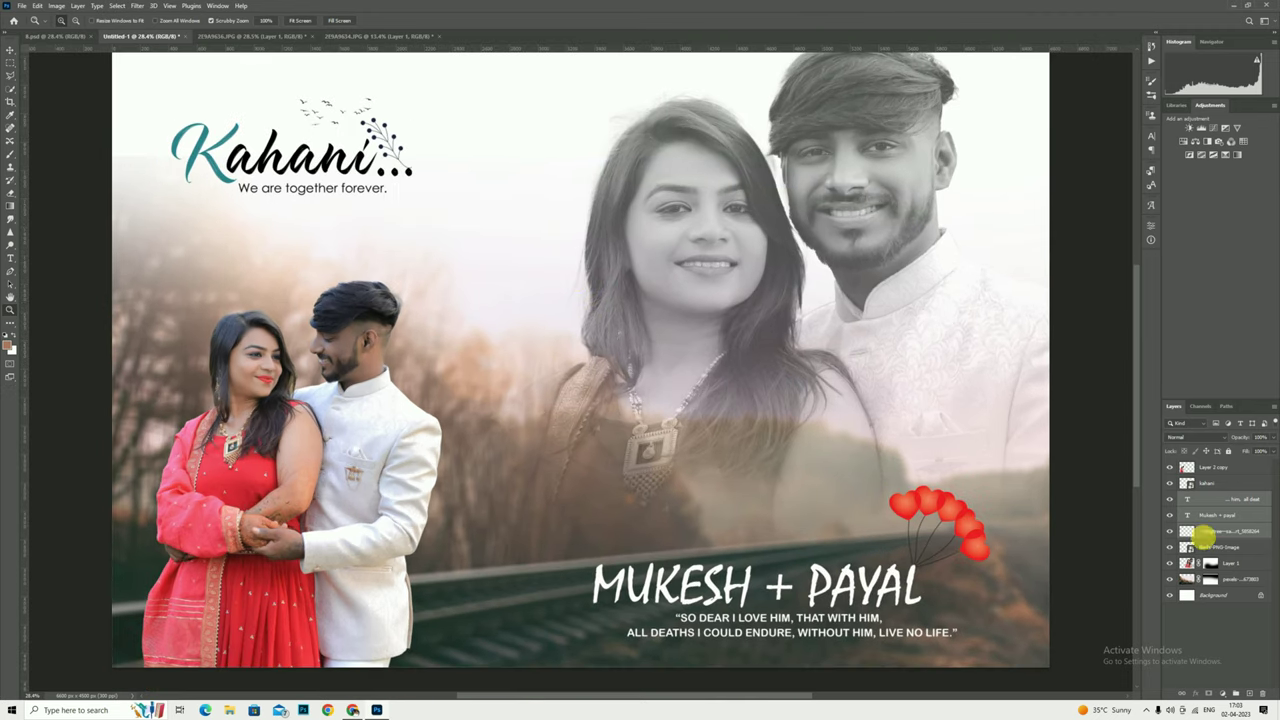
left_click(1236, 550)
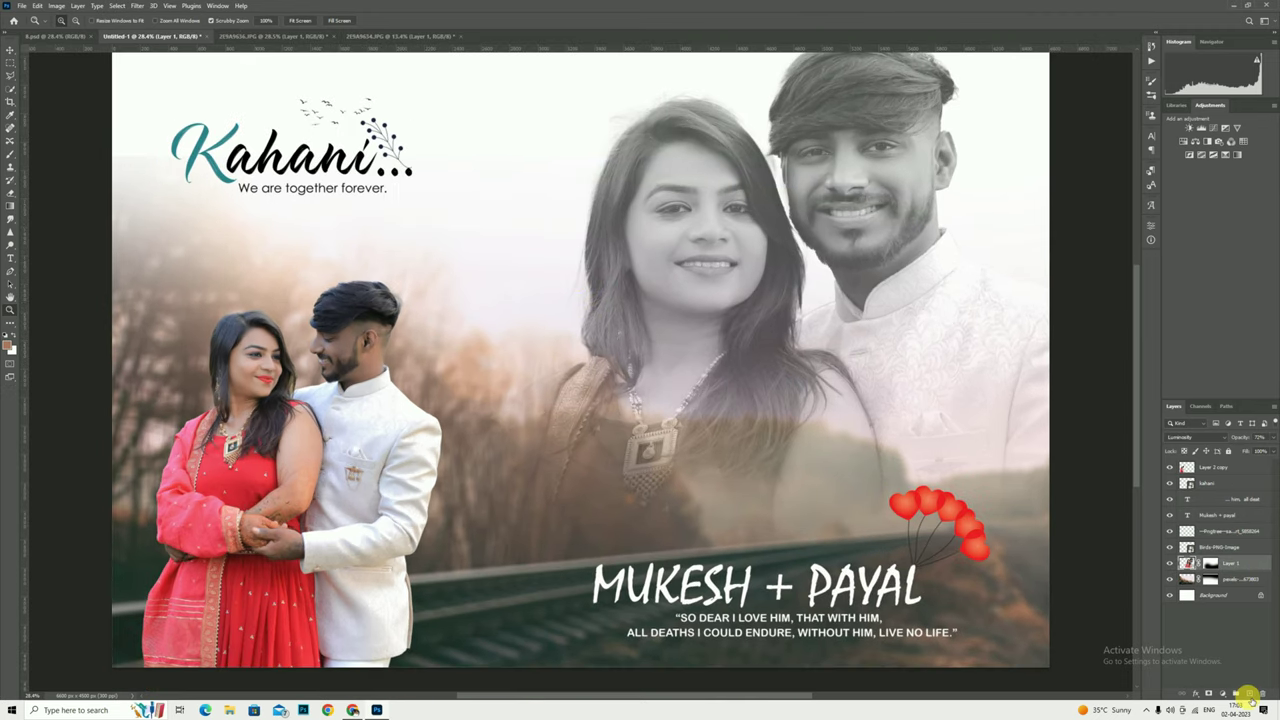
left_click(1249, 693)
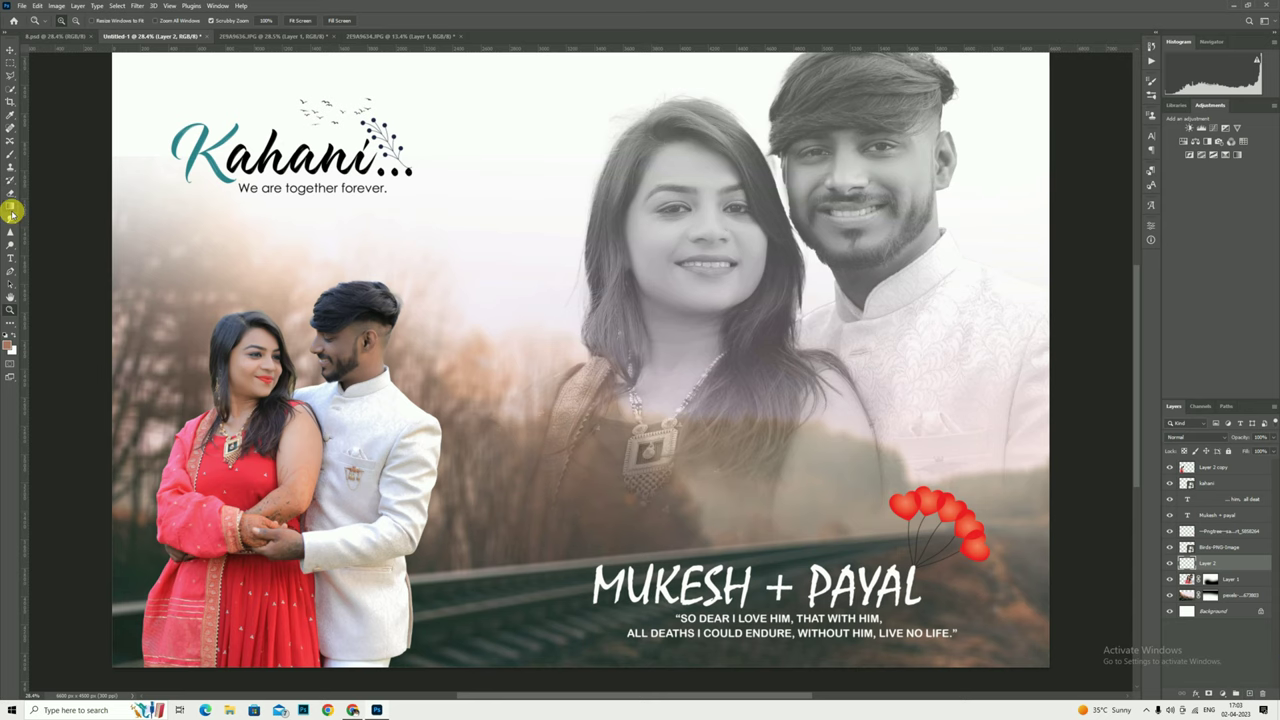
left_click(10, 207)
left_click(5, 336)
scroll(590, 480, "down", 1)
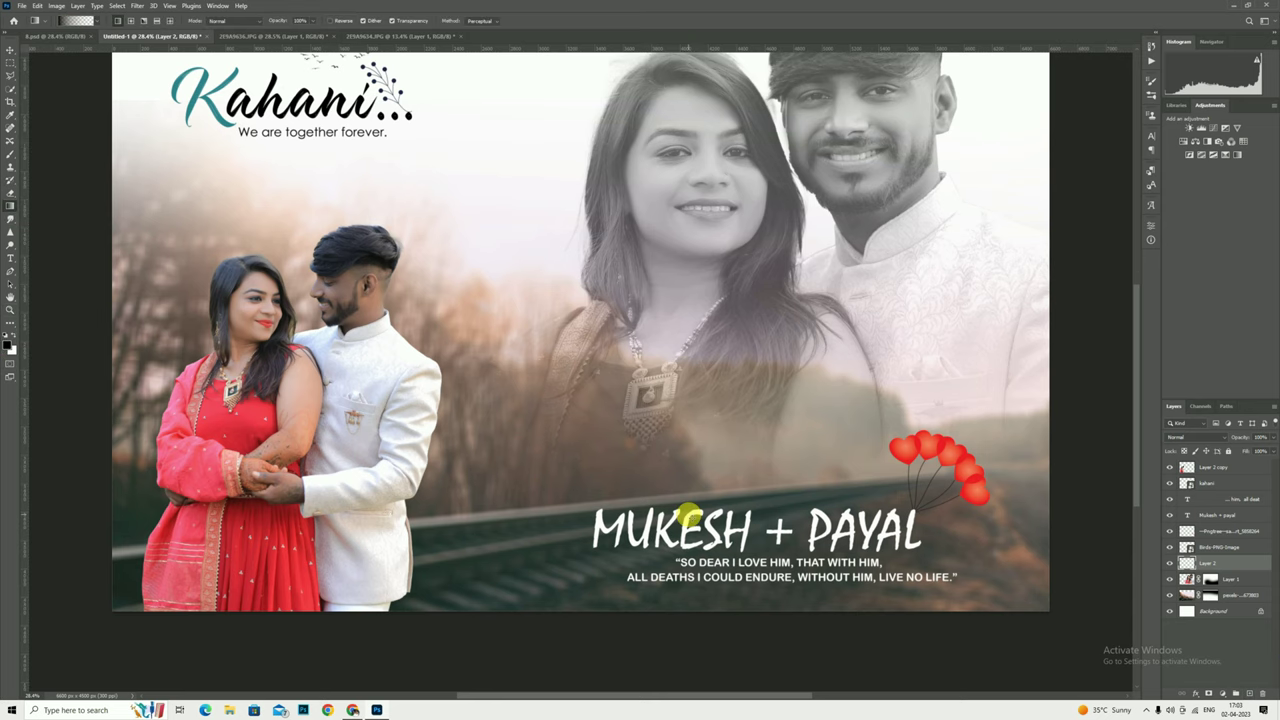
scroll(626, 615, "up", 1)
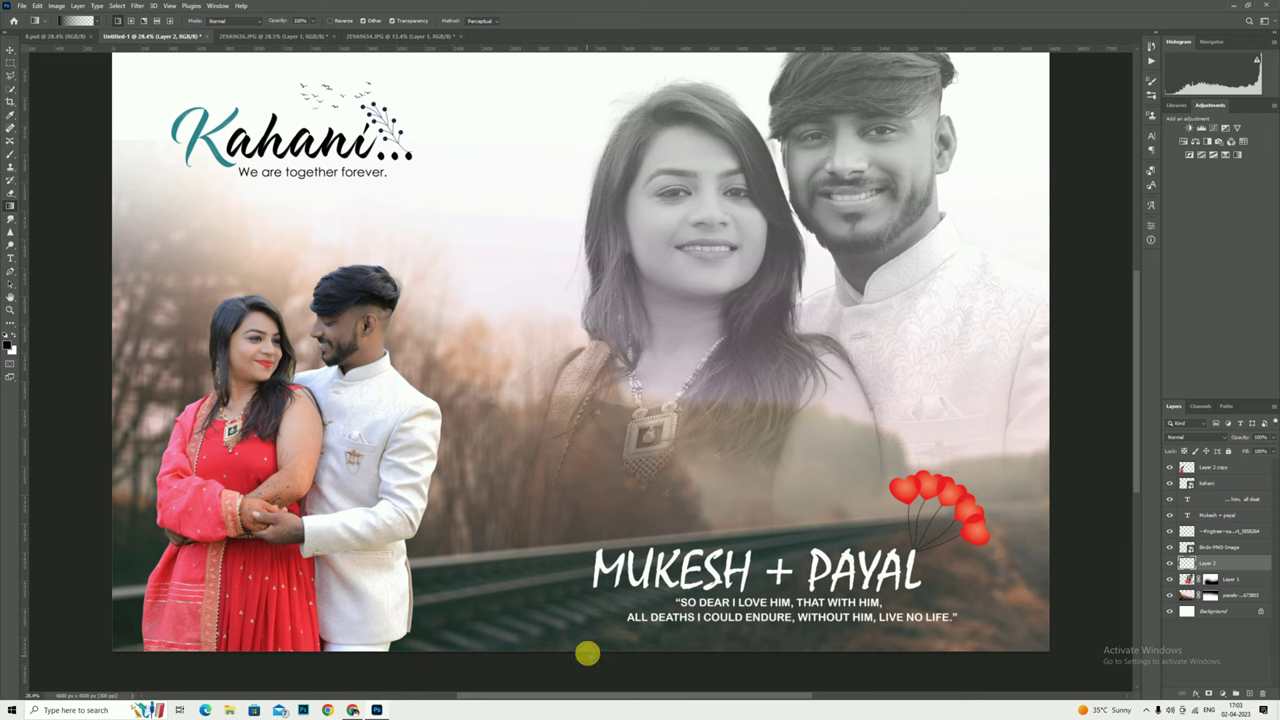
left_click_drag(587, 654, 587, 404)
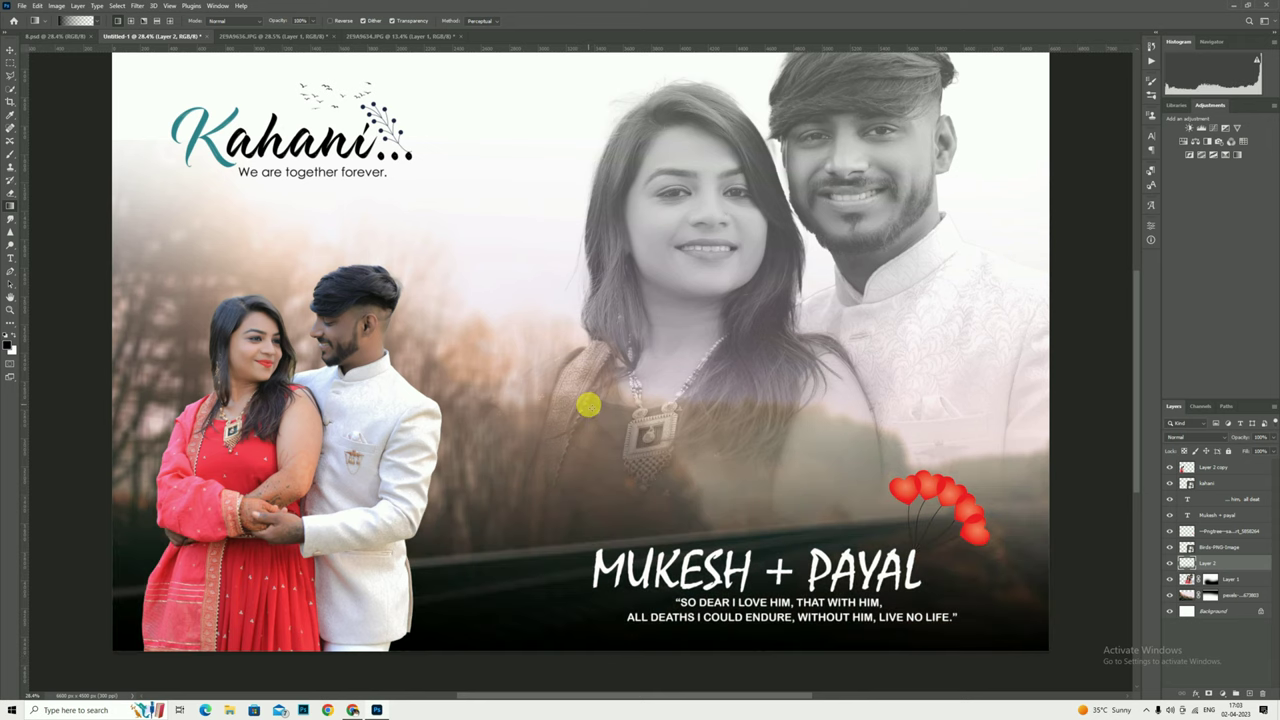
Move Layer 2 copy below Layer 2 and set the gradient layer's opacity to 61%.
left_click(10, 309)
scroll(690, 440, "up", 1)
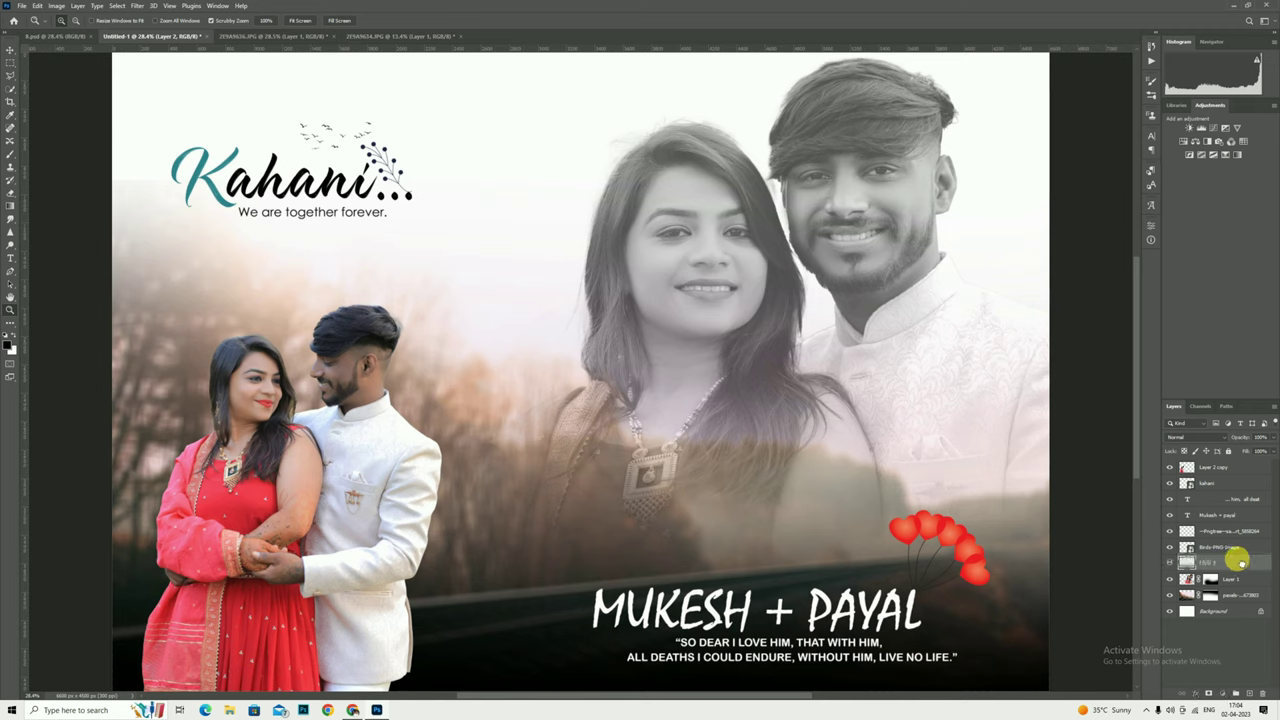
left_click_drag(1237, 467, 1262, 570)
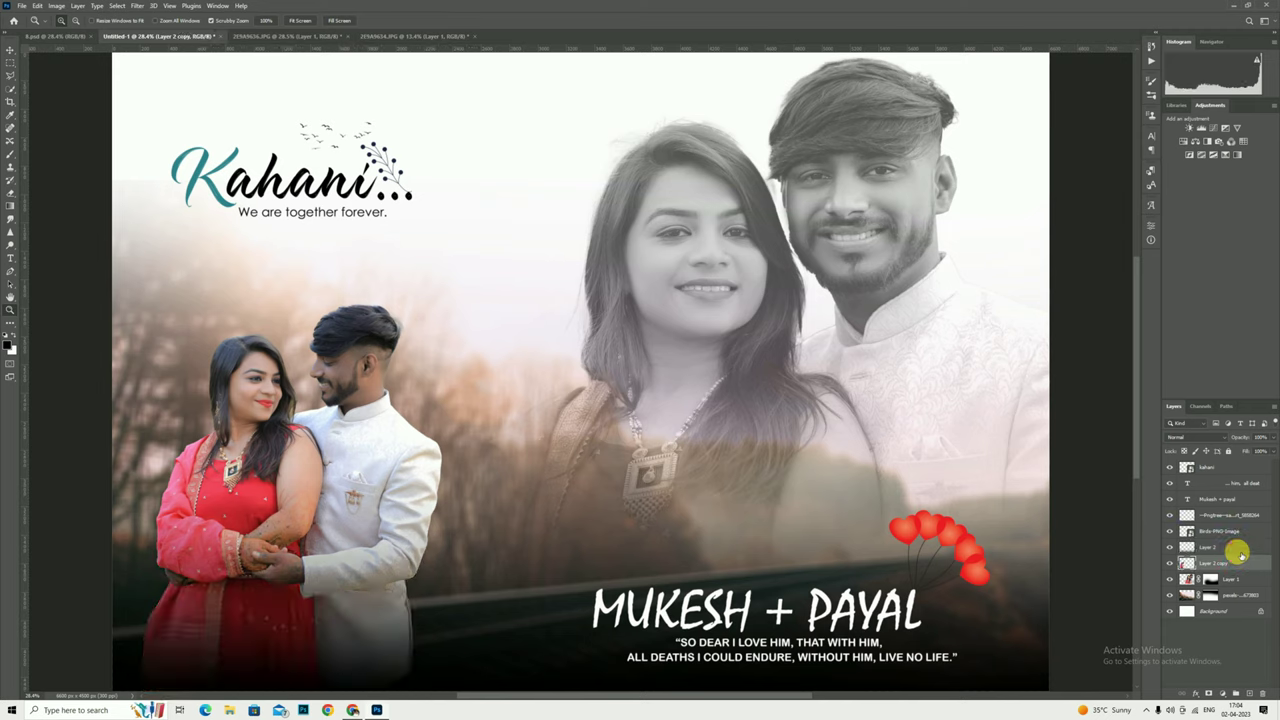
left_click(1208, 547)
left_click_drag(1236, 437, 1228, 438)
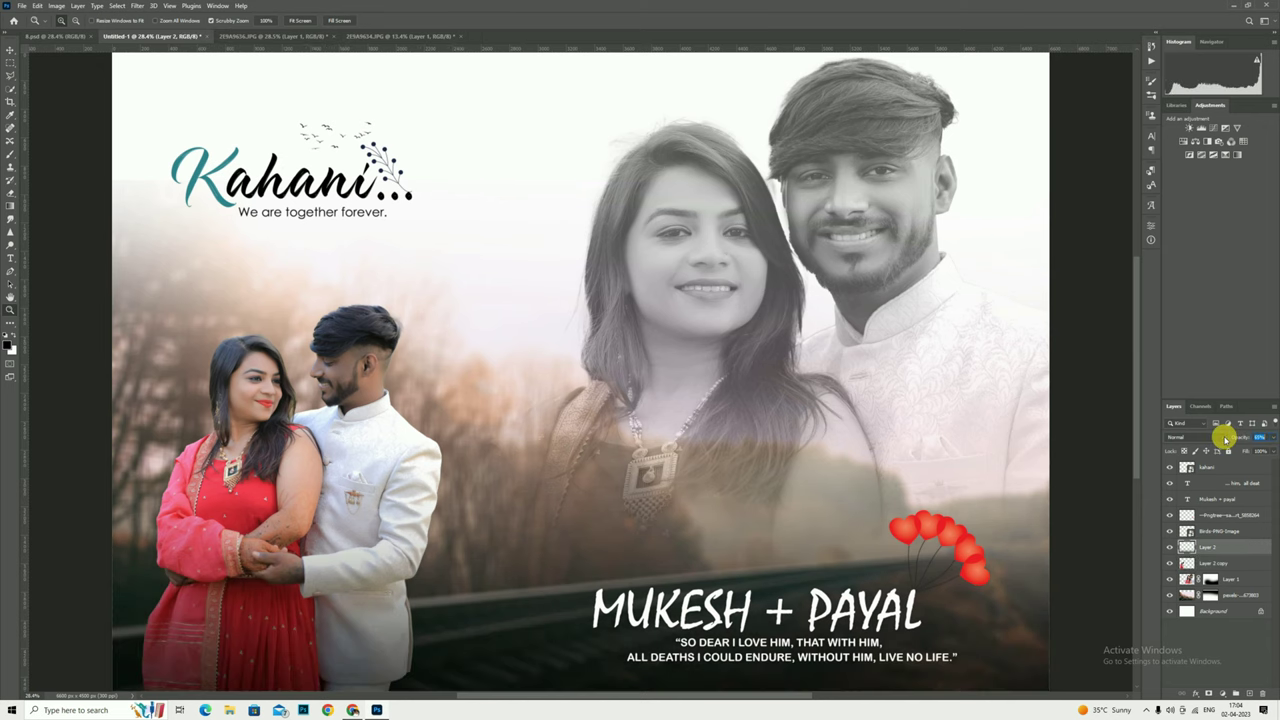
left_click(313, 368)
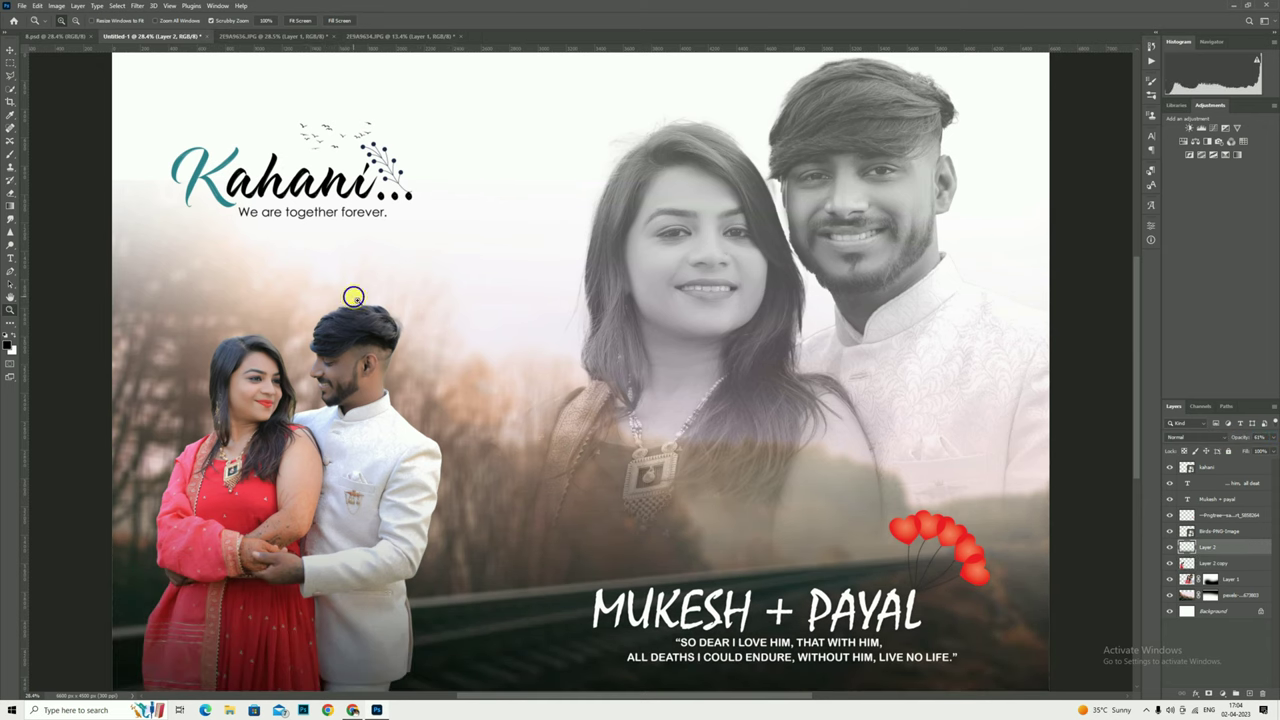
Fit the poster on screen and add a Color Balance adjustment layer.
scroll(580, 351, "down", 3)
key("ctrl+0")
scroll(728, 280, "down", 2)
scroll(728, 280, "up", 2)
scroll(691, 280, "down", 1)
right_click(715, 267)
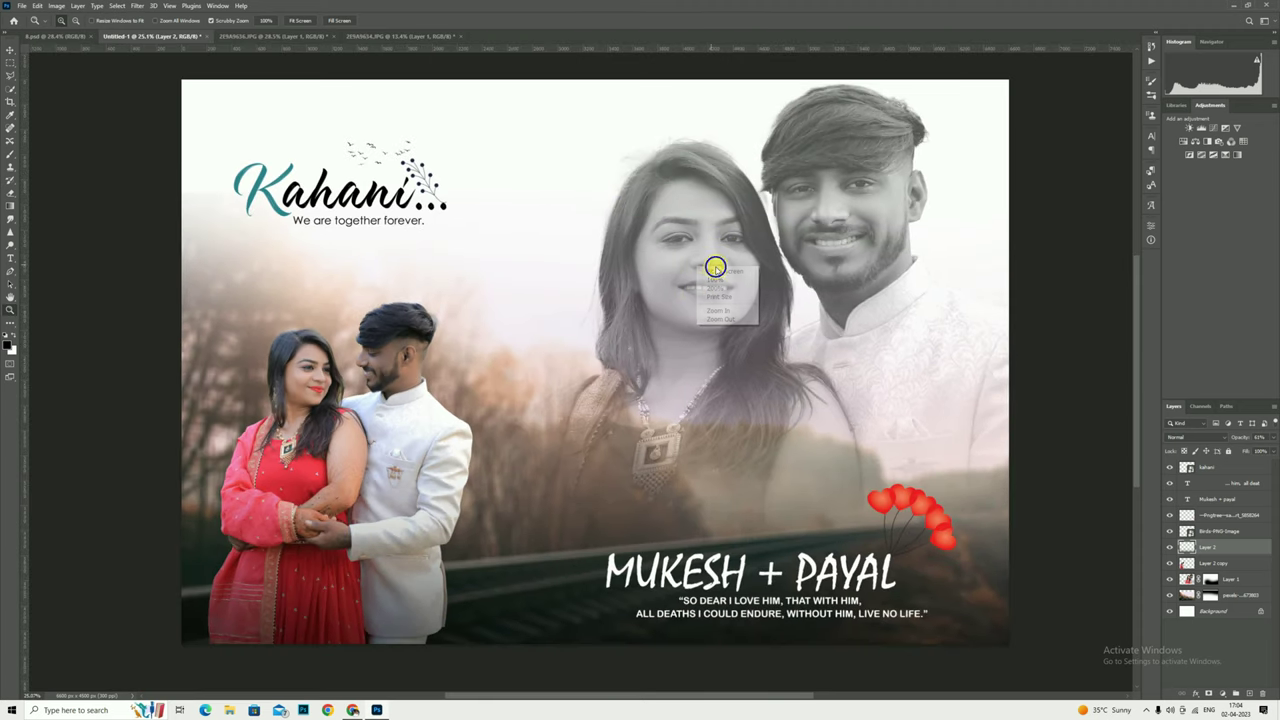
left_click(722, 270)
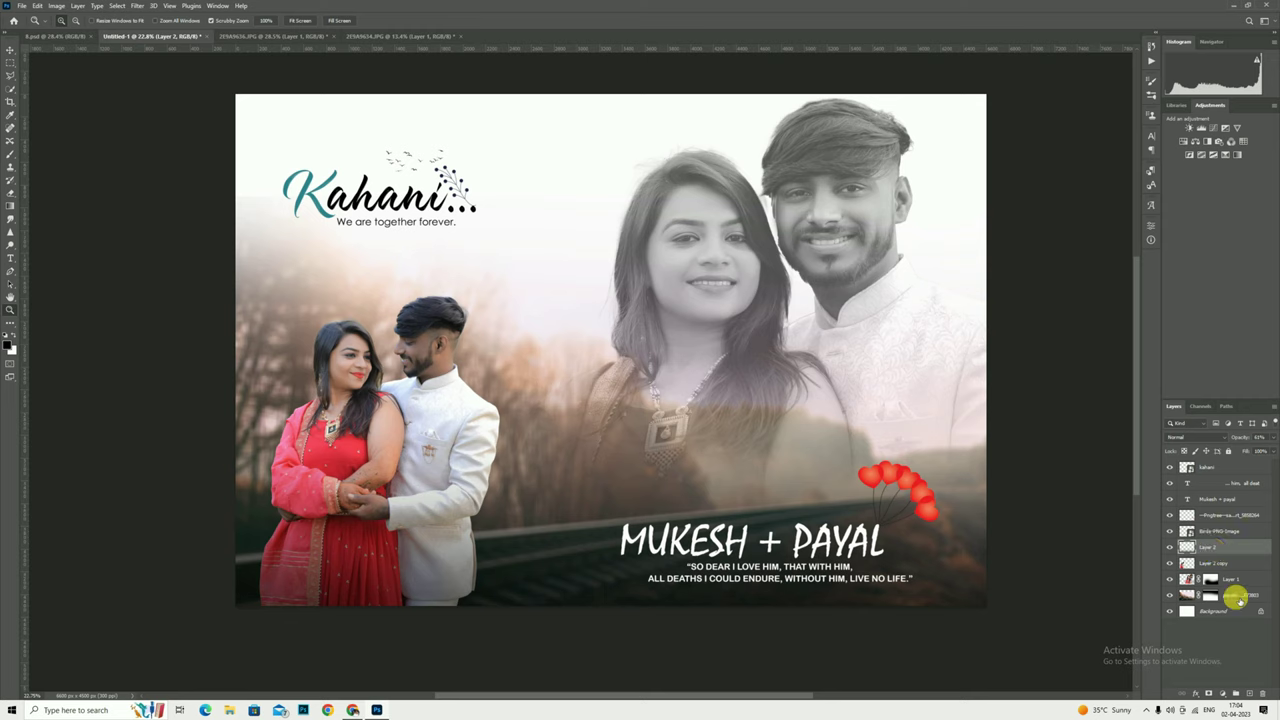
left_click(1223, 693)
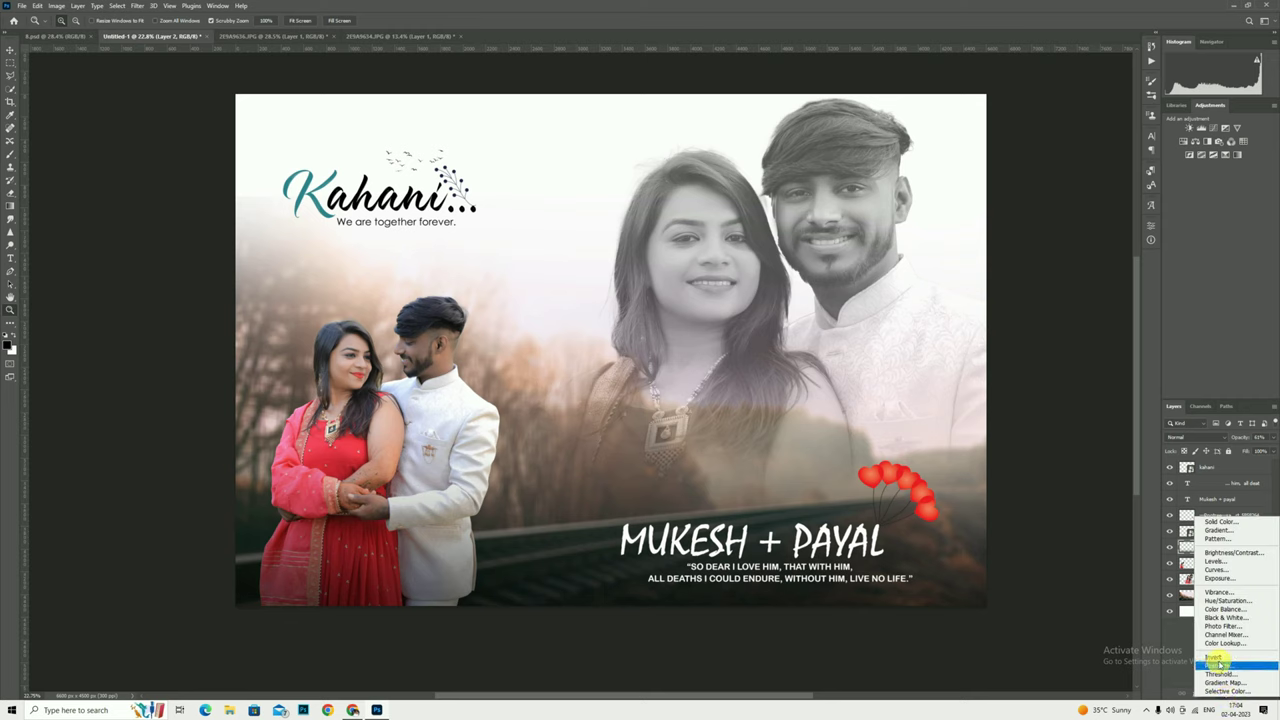
left_click(1224, 610)
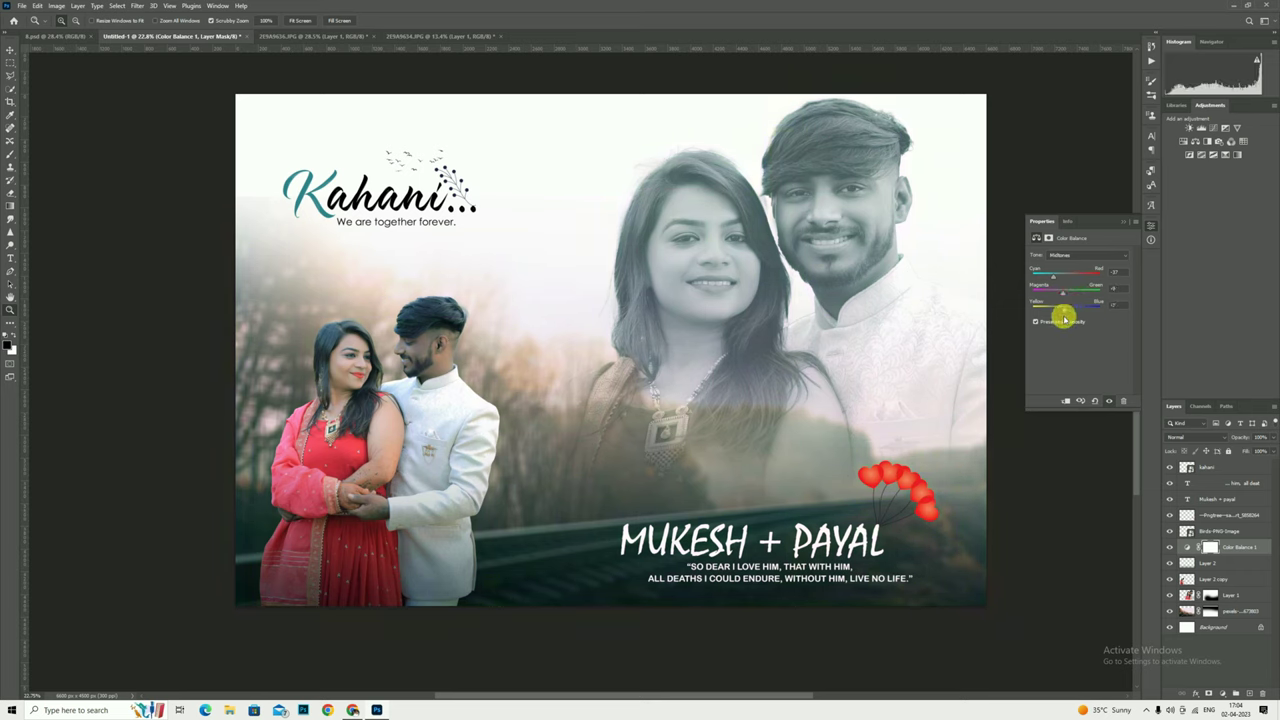
Set Midtones Yellow–Blue to +18 and tint the Shadows, toggling visibility to compare.
left_click_drag(1064, 320, 1073, 324)
left_click(1062, 256)
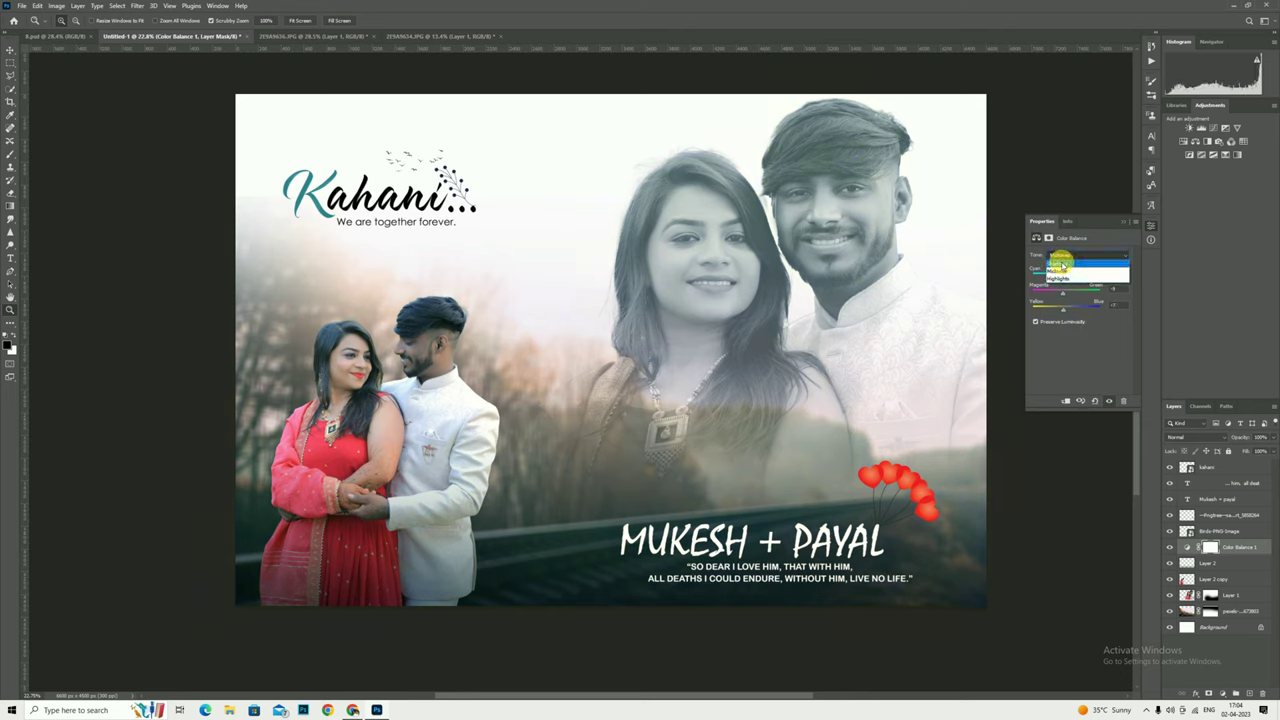
left_click(1061, 259)
left_click_drag(1057, 274, 1062, 310)
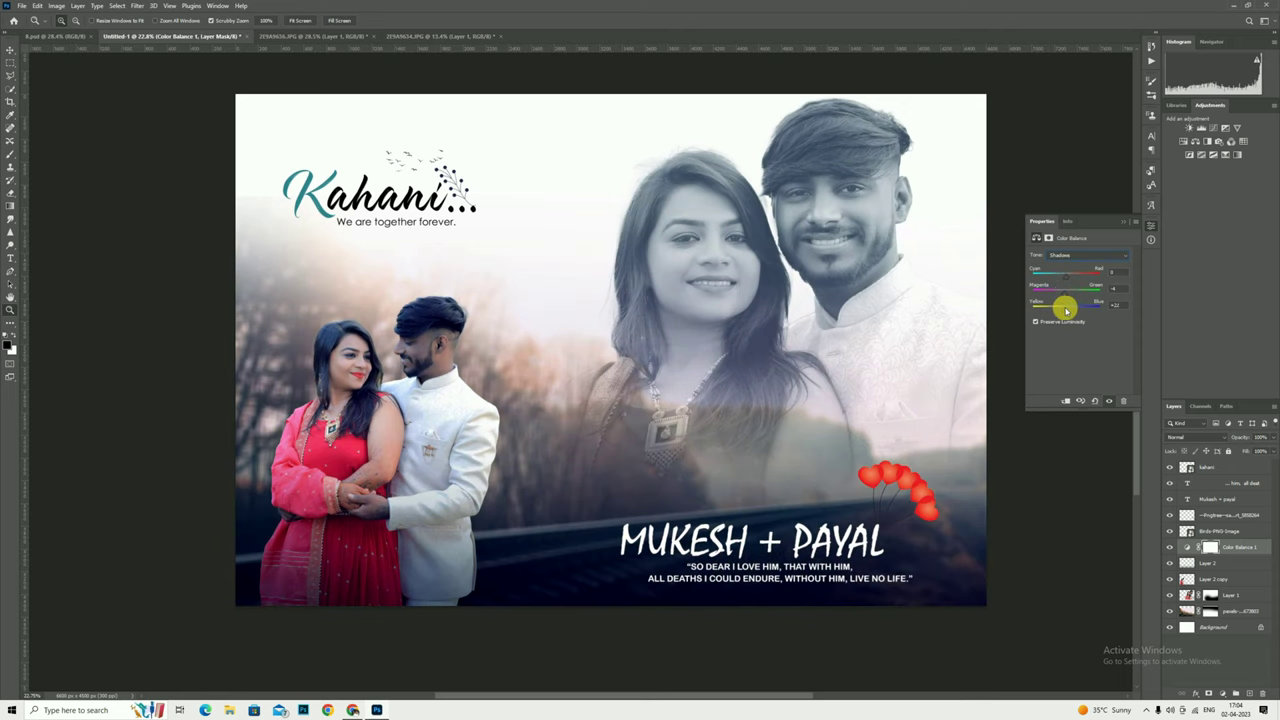
scroll(668, 280, "up", 1)
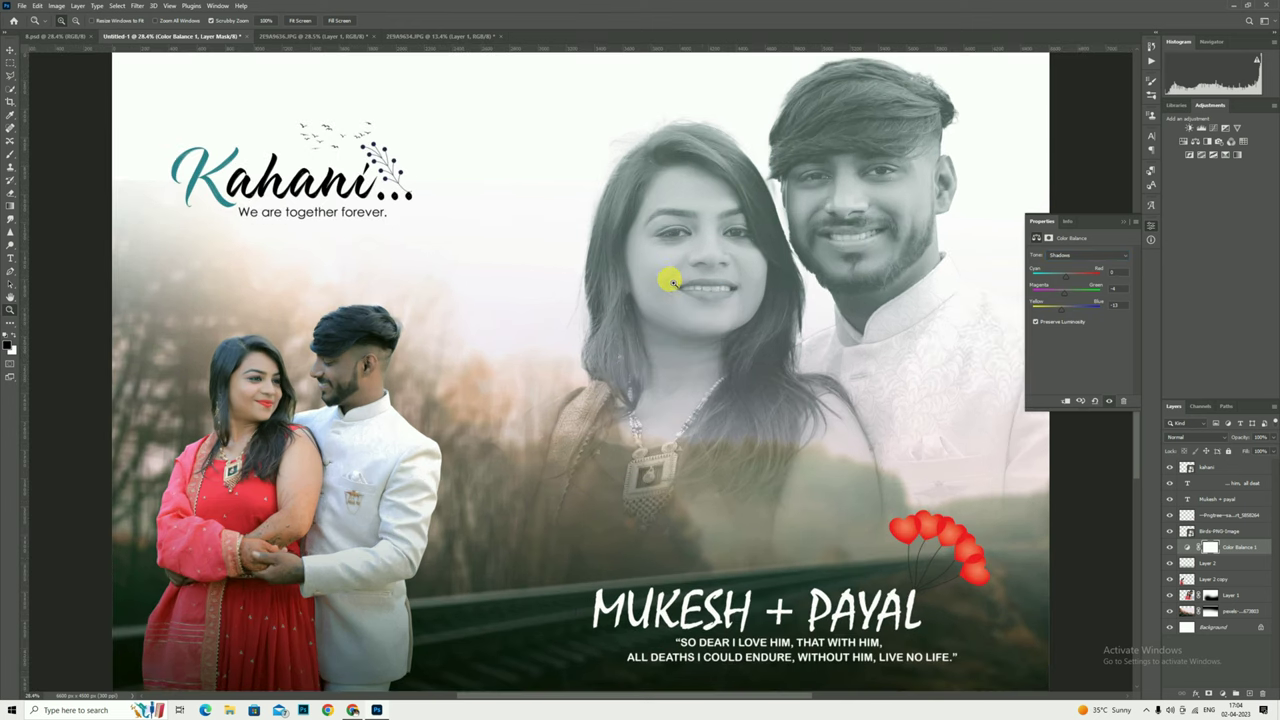
left_click(1170, 547)
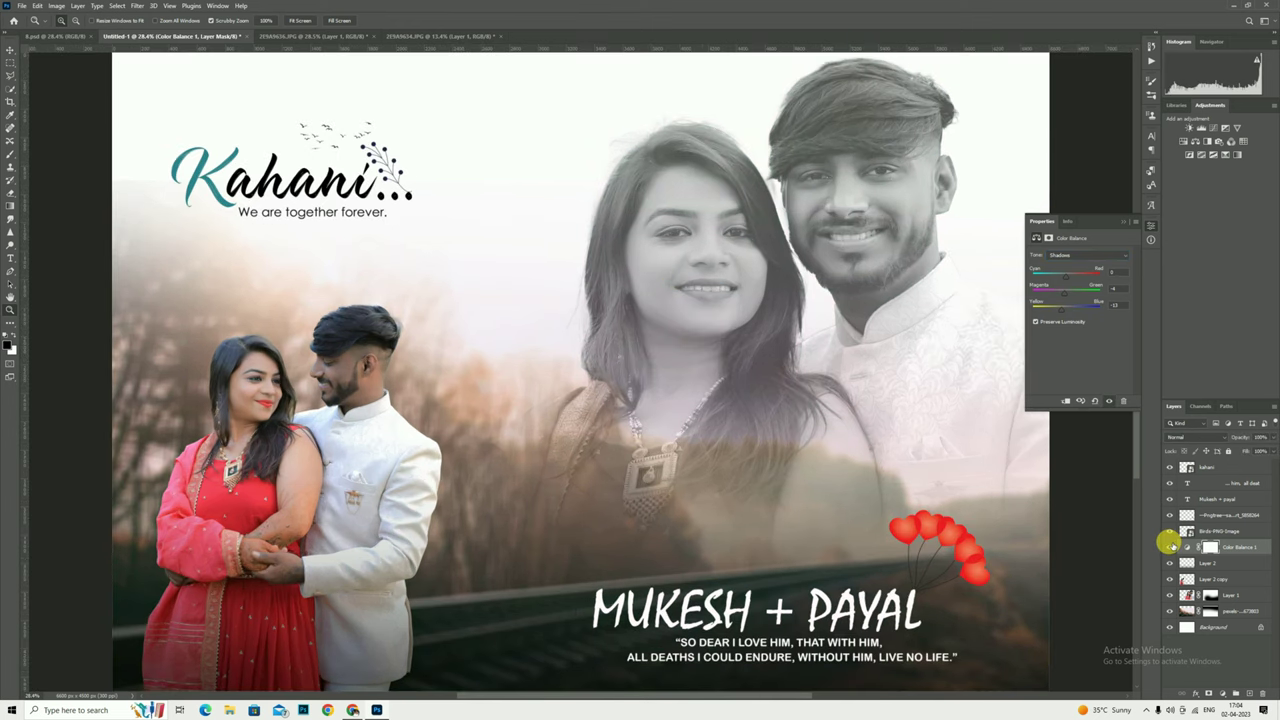
left_click(1170, 547)
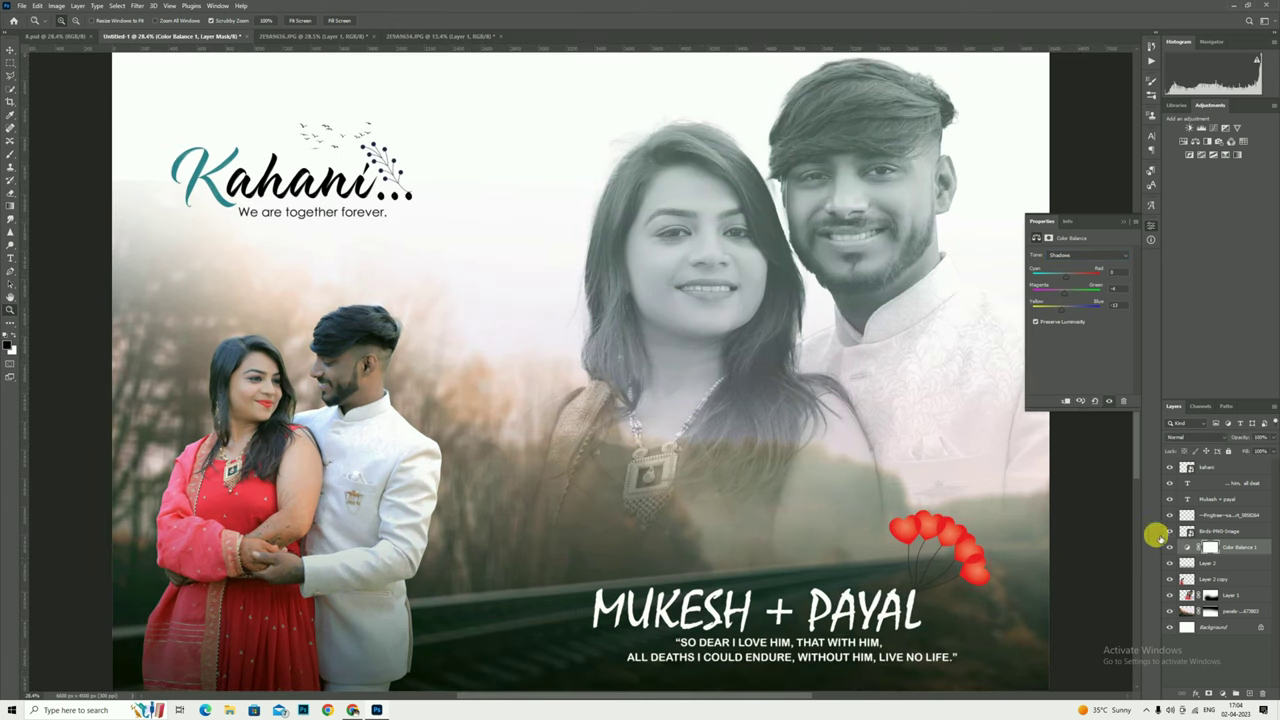
left_click(1123, 221)
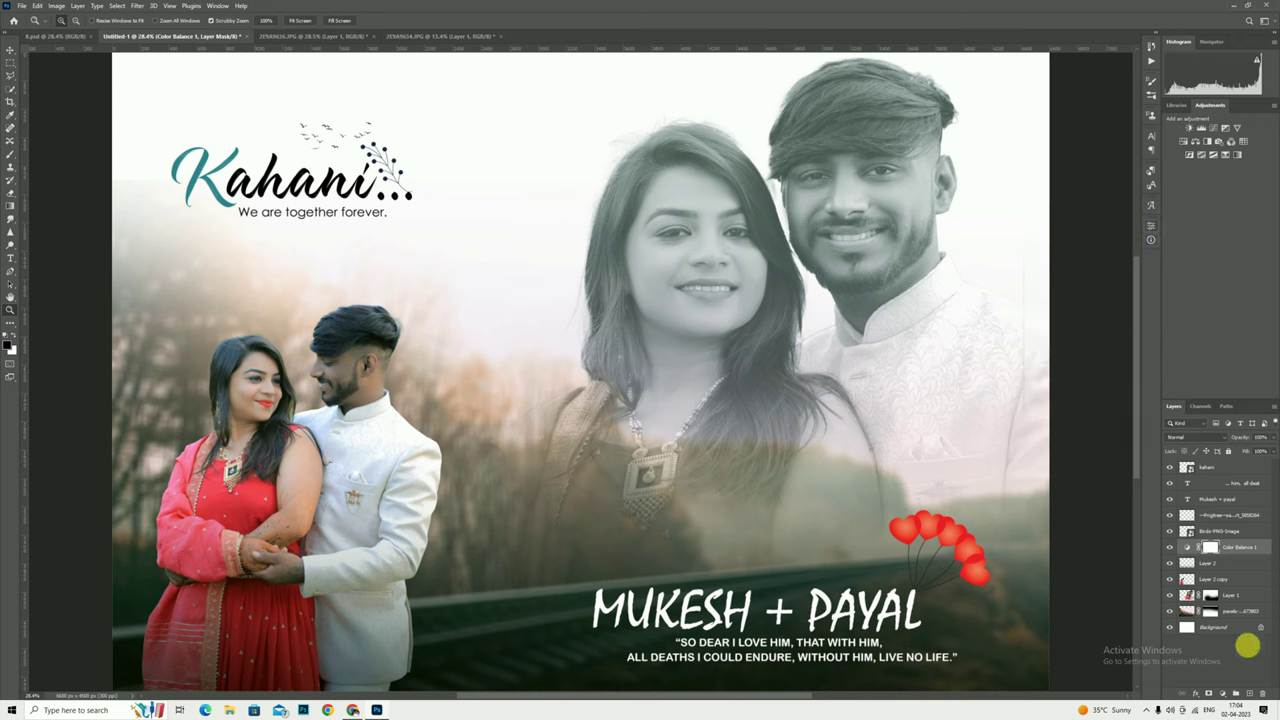
Add a Channel Mixer adjustment layer with the Red output's red raised and green set to about +12.
left_click(1222, 693)
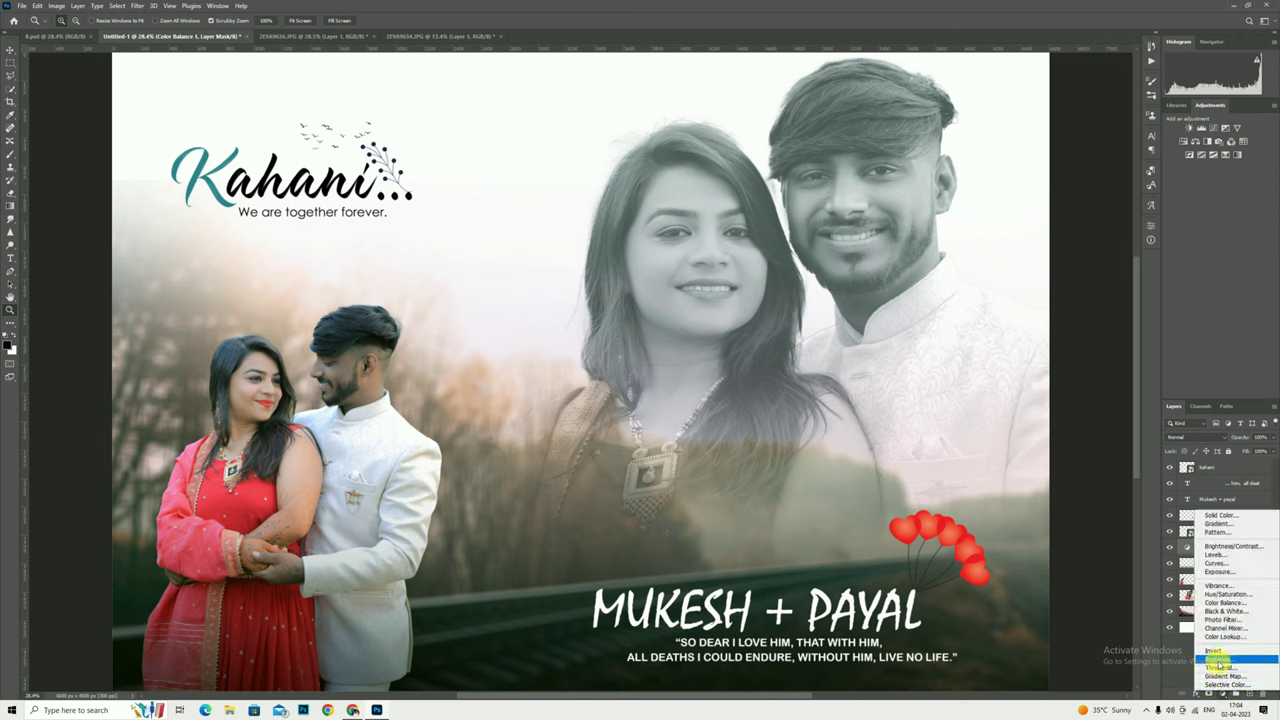
left_click(1225, 628)
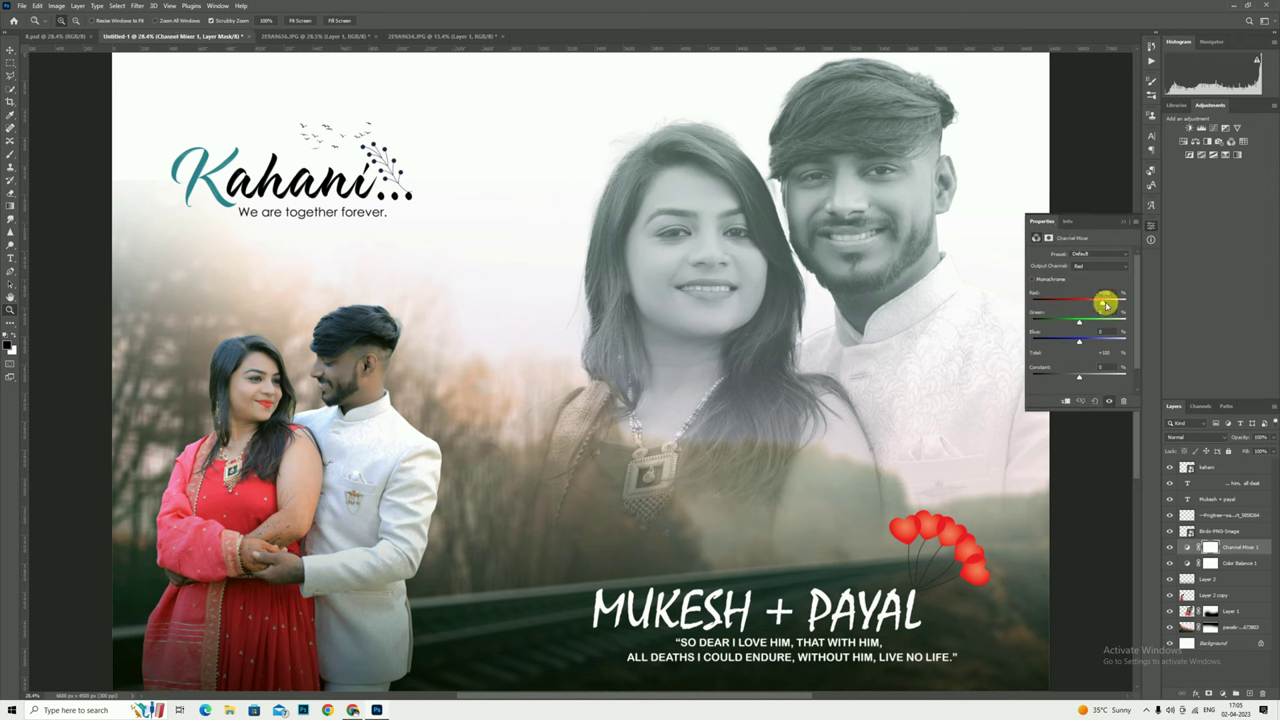
left_click_drag(1088, 312, 1103, 303)
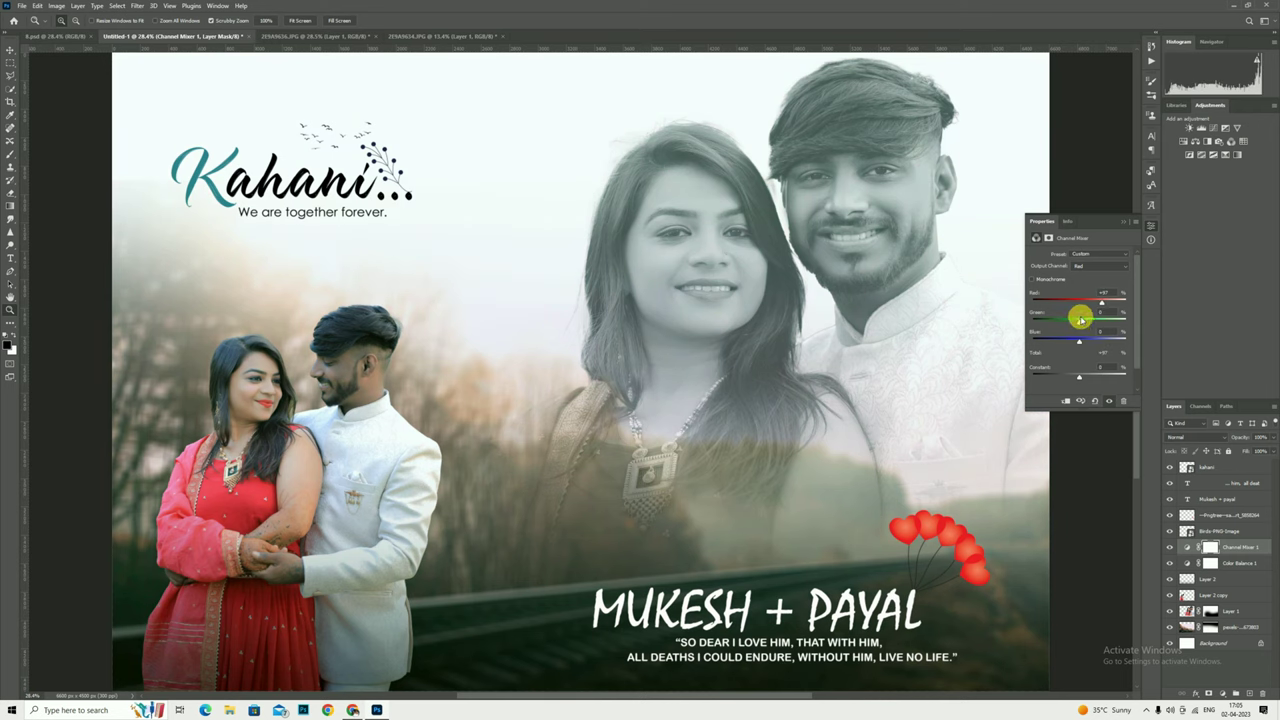
left_click_drag(1080, 323, 1078, 341)
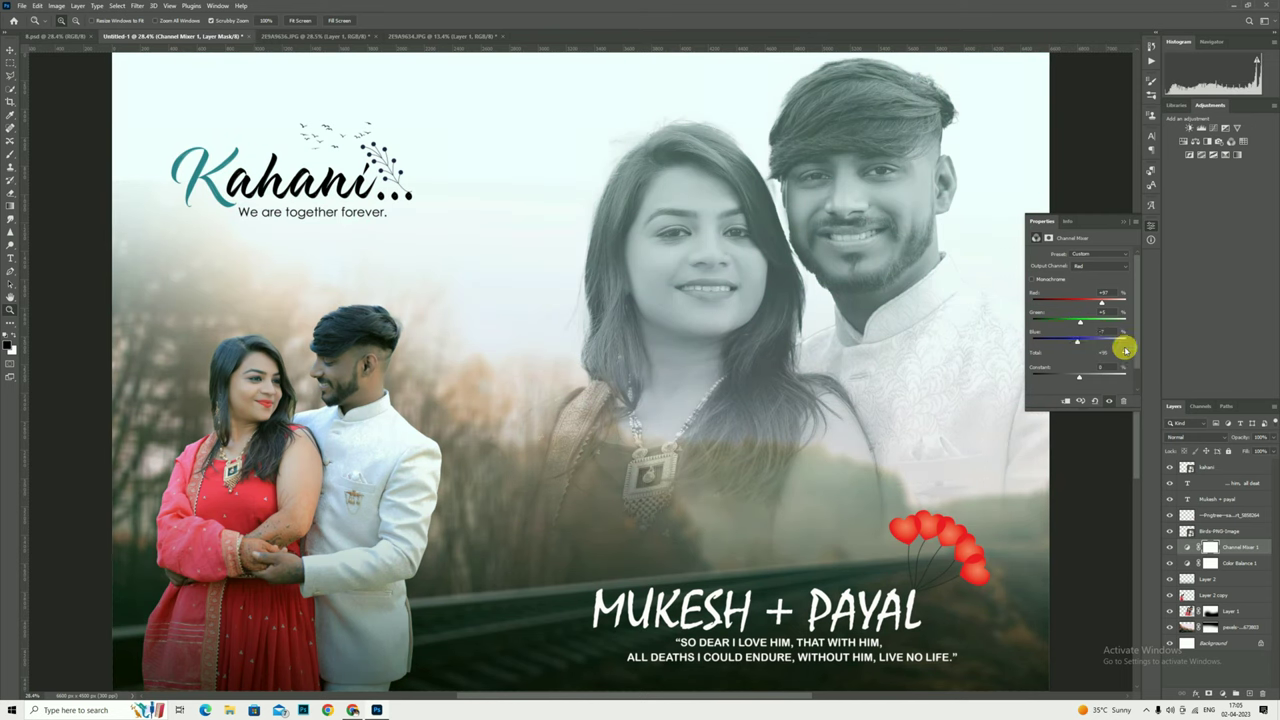
left_click(1123, 221)
Zoom in on the couple's faces to check the pinker tones.
right_click(623, 318)
left_click(641, 326)
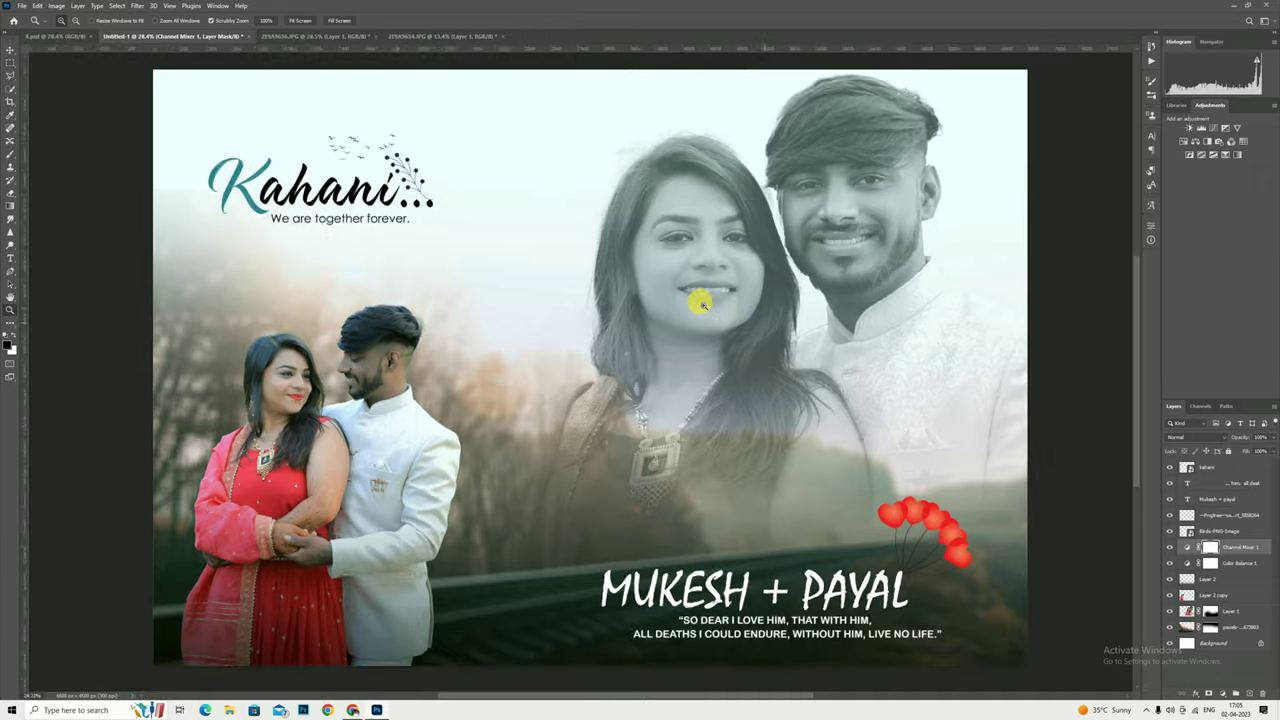
mouse_move(694, 277)
left_mouse_down()
mouse_move(466, 340)
mouse_move(651, 286)
mouse_move(707, 318)
left_mouse_up()
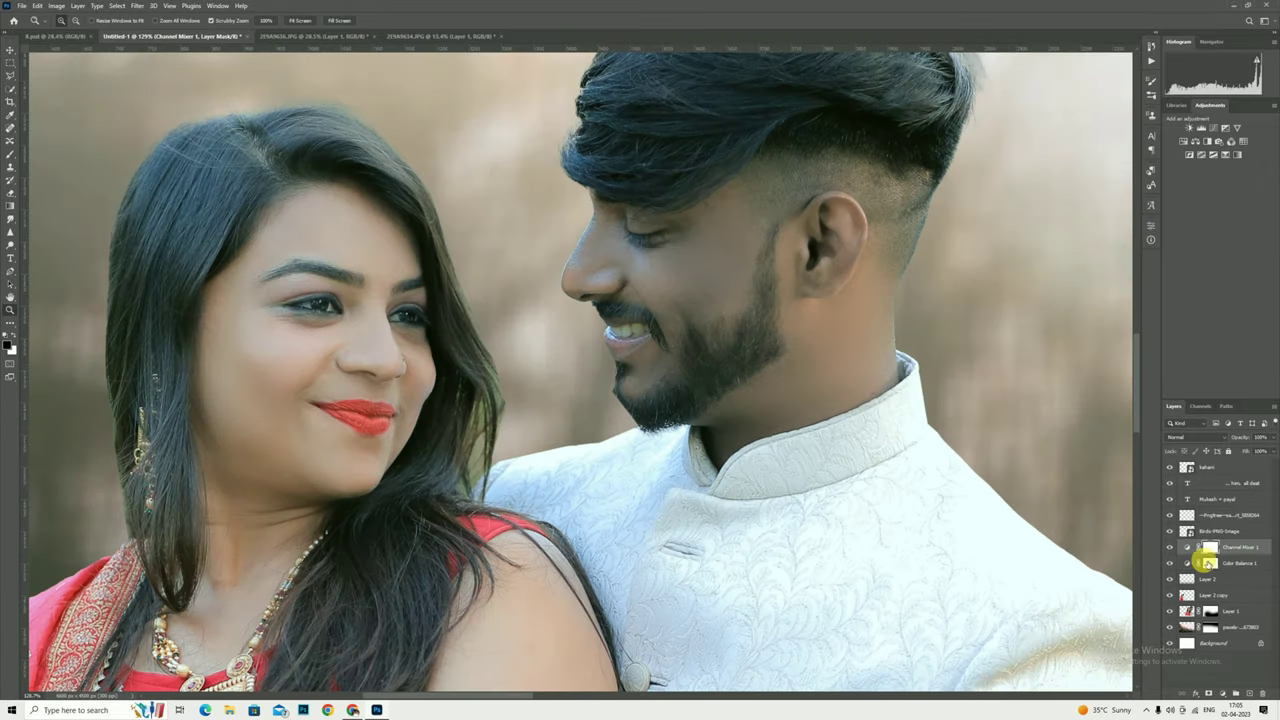
left_click(1168, 546)
left_click(1168, 546)
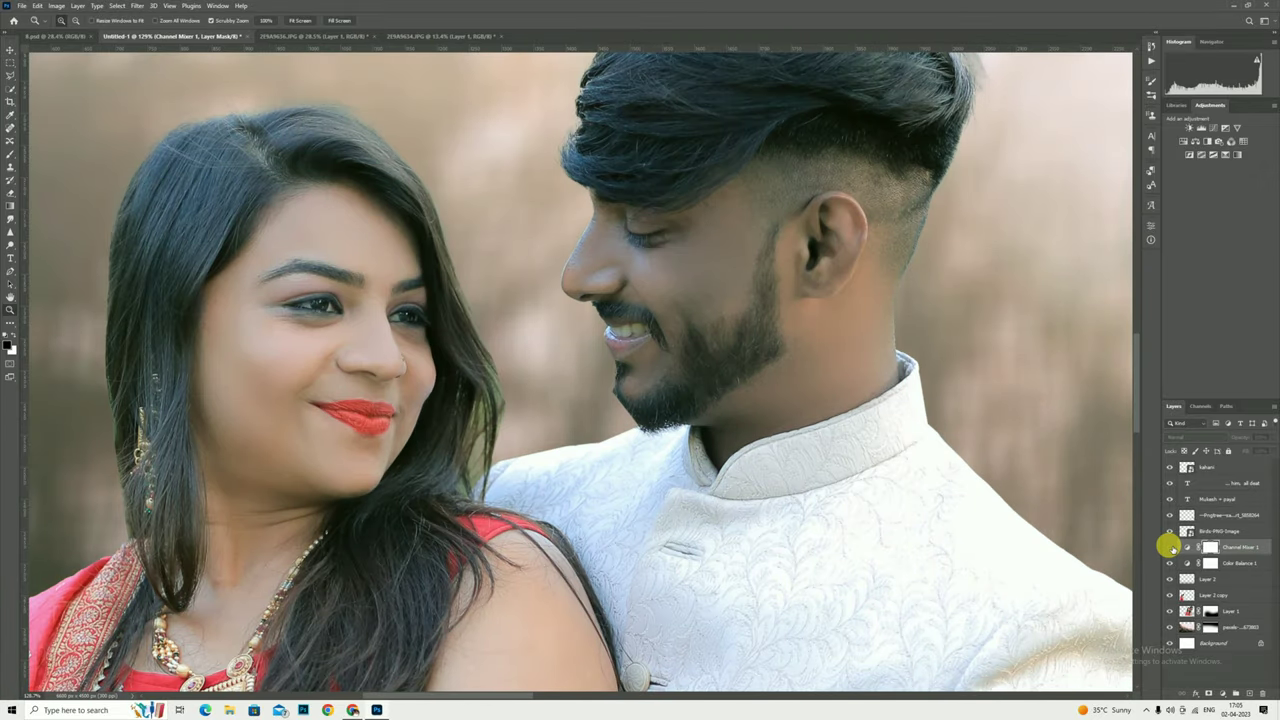
left_click(1170, 560)
left_click(1167, 546)
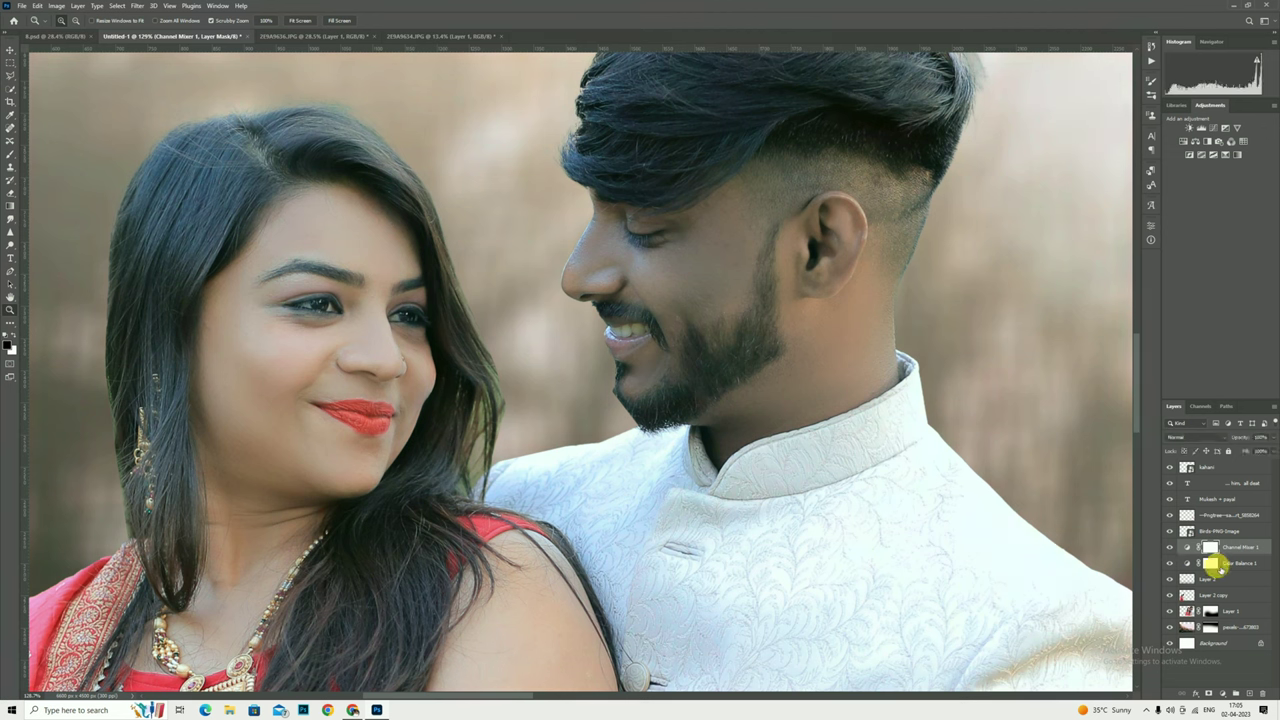
left_click(1214, 564)
left_click(10, 155)
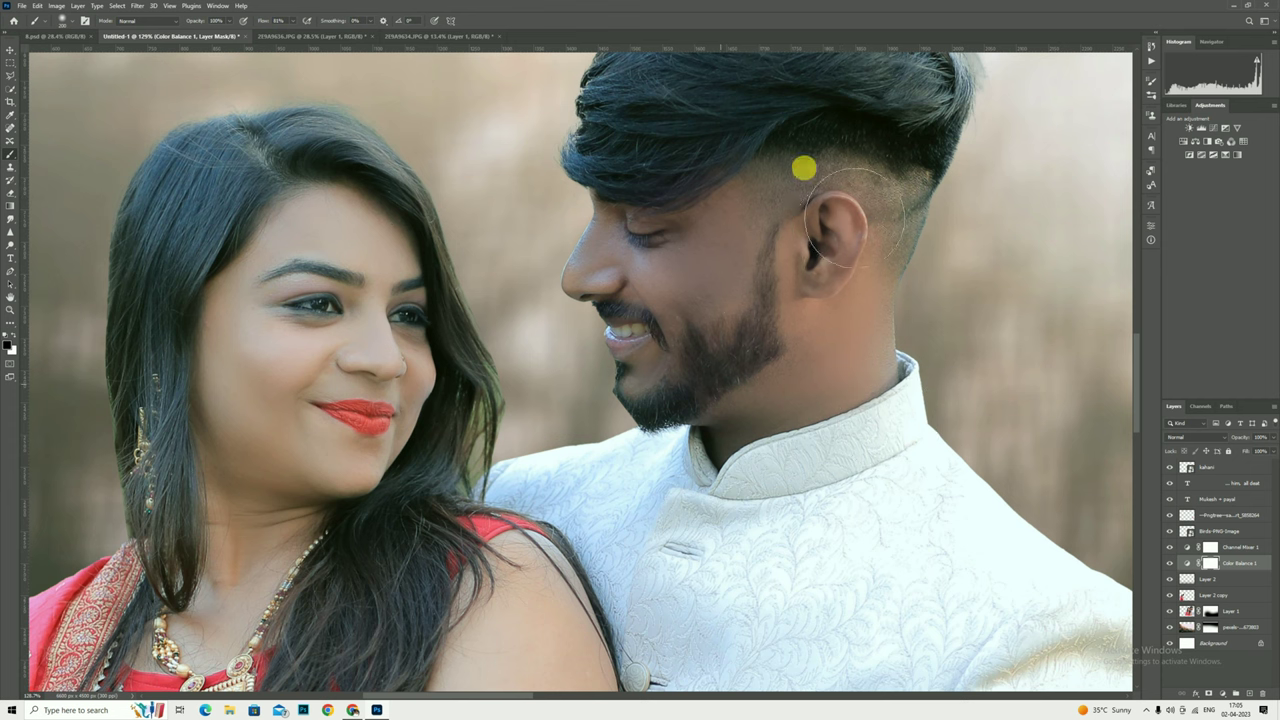
scroll(830, 328, "up", 3)
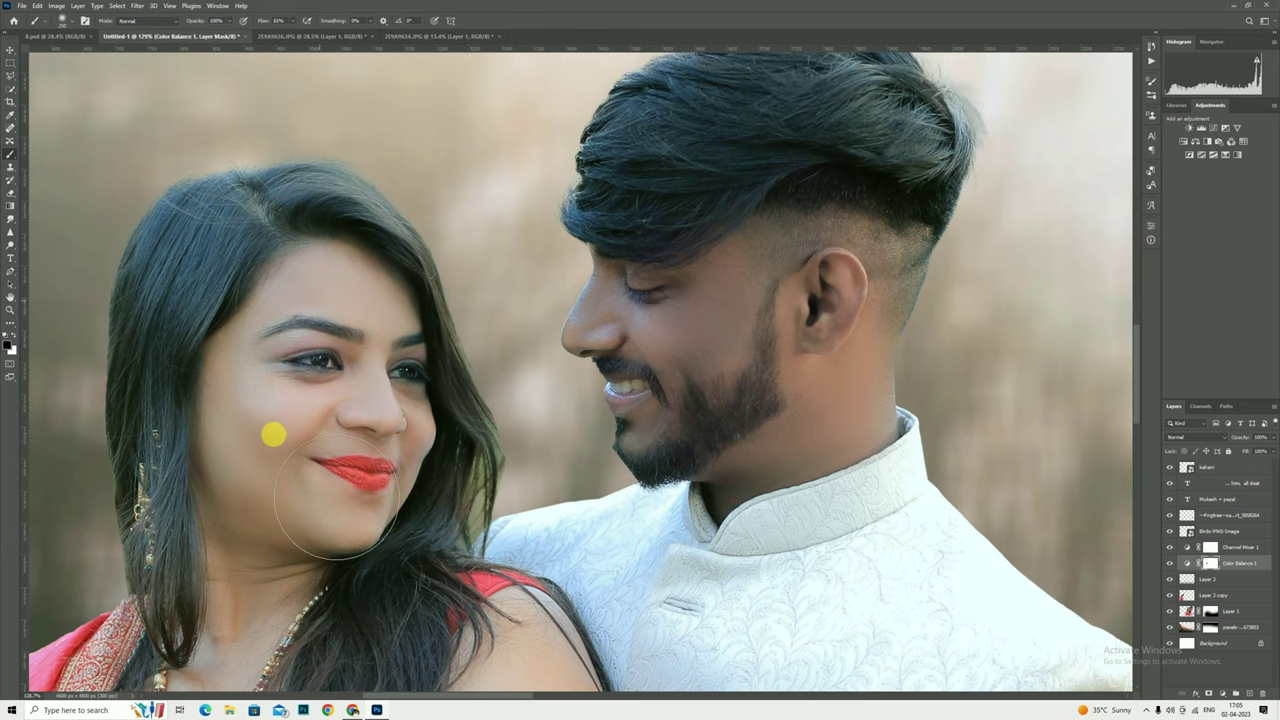
left_click(9, 311)
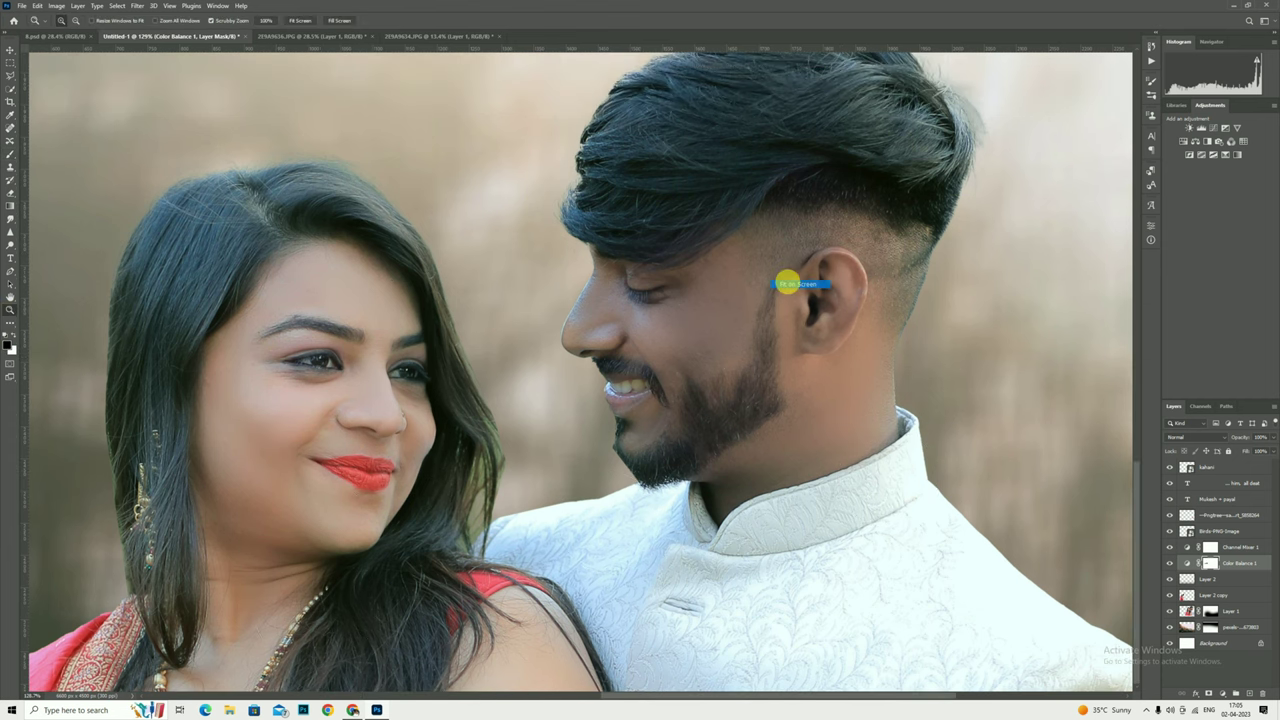
key("ctrl+0")
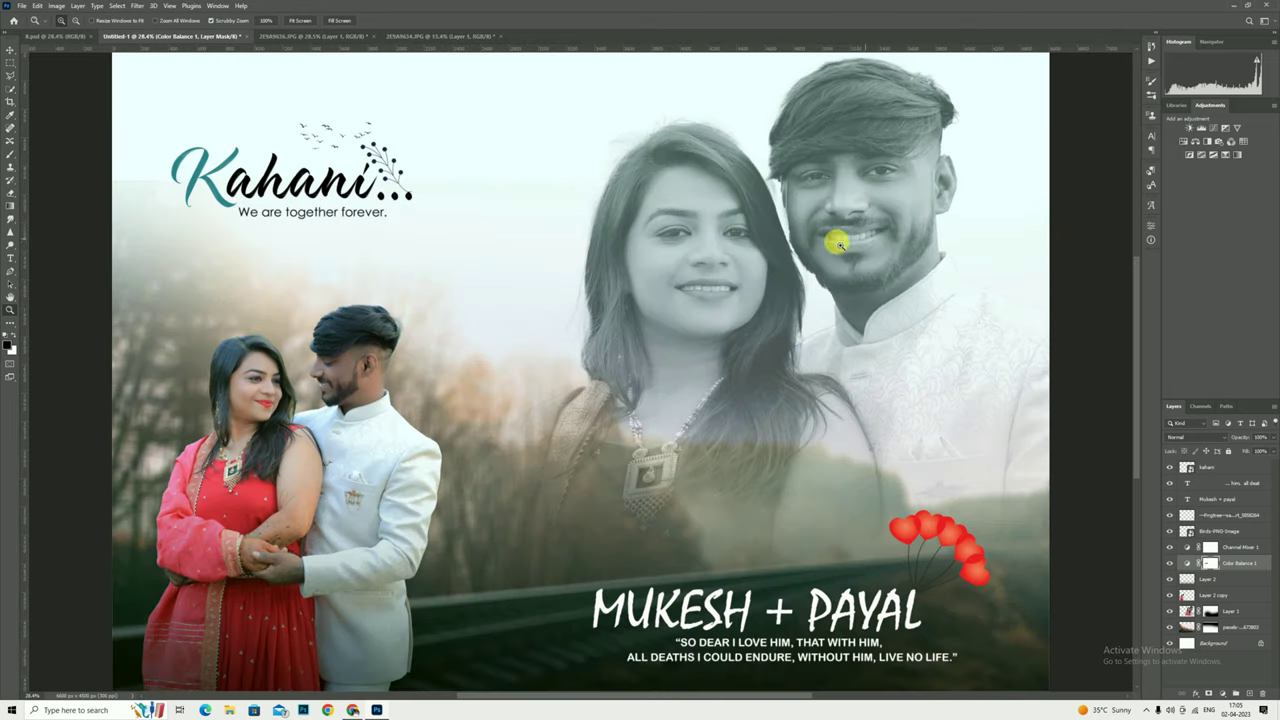
mouse_move(750, 107)
left_mouse_down()
mouse_move(789, 180)
mouse_move(800, 300)
left_mouse_up()
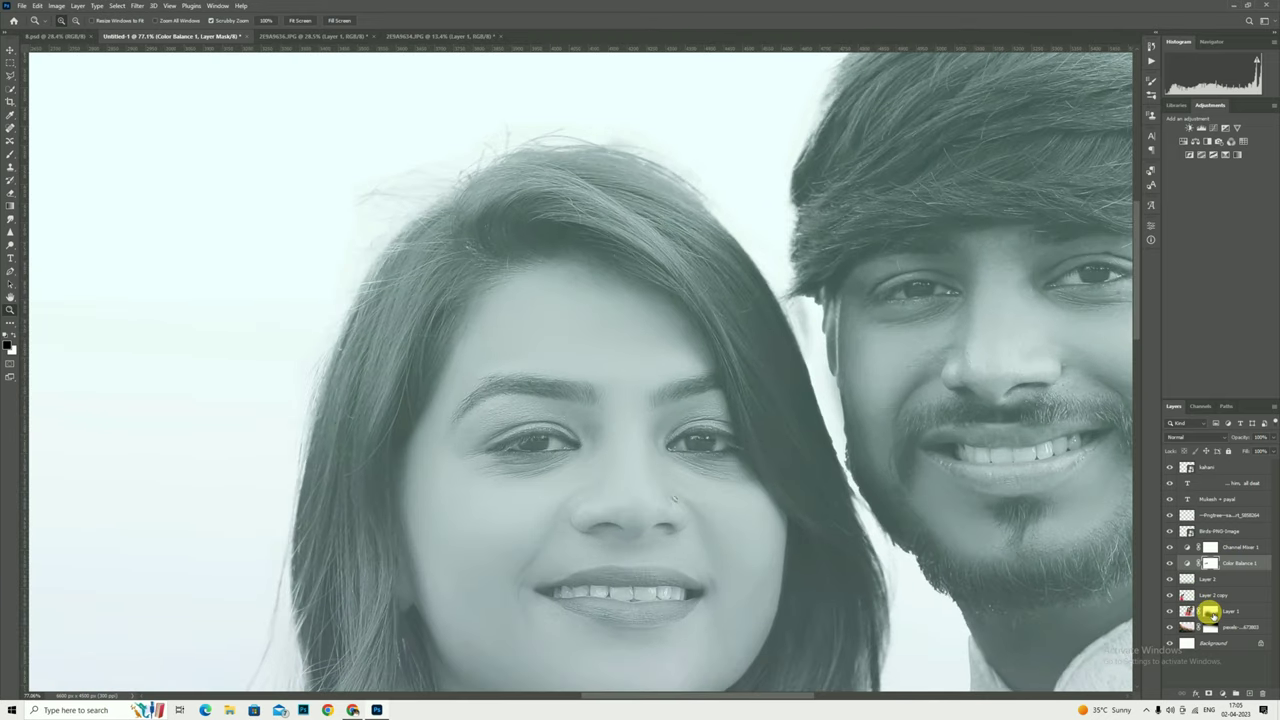
left_click(1224, 610)
left_click(10, 155)
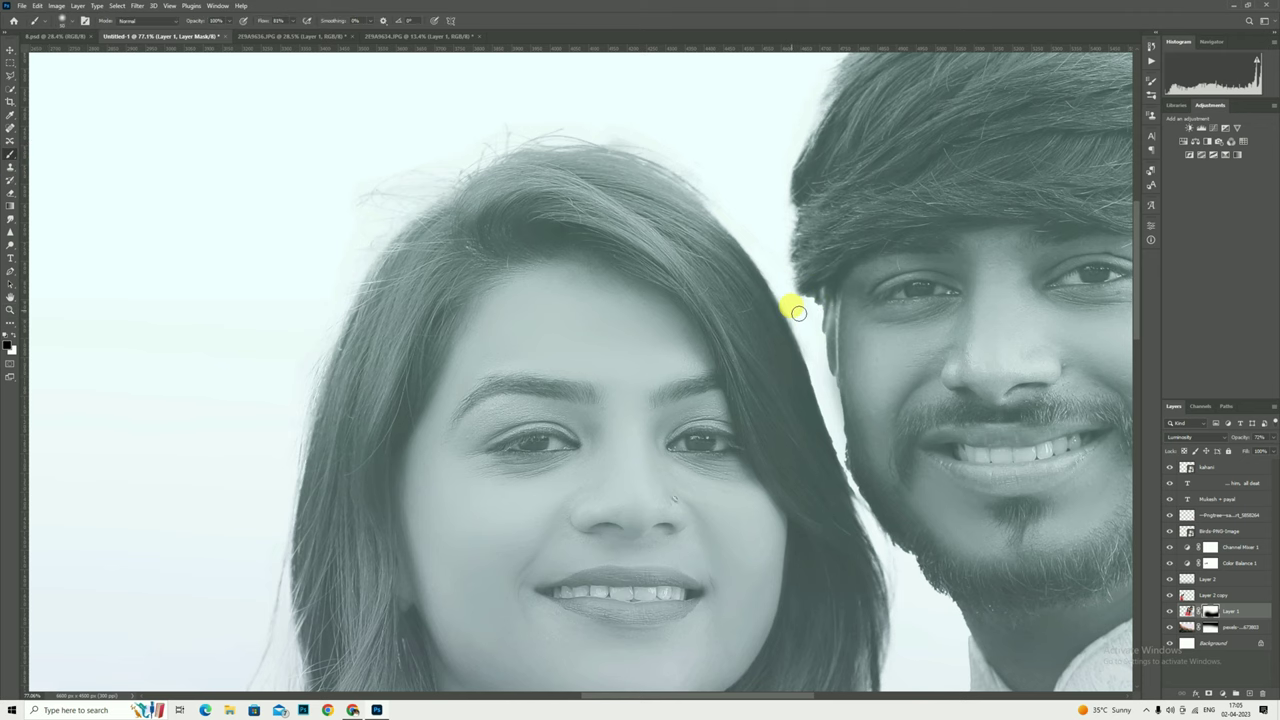
left_click(11, 308)
key("ctrl+0")
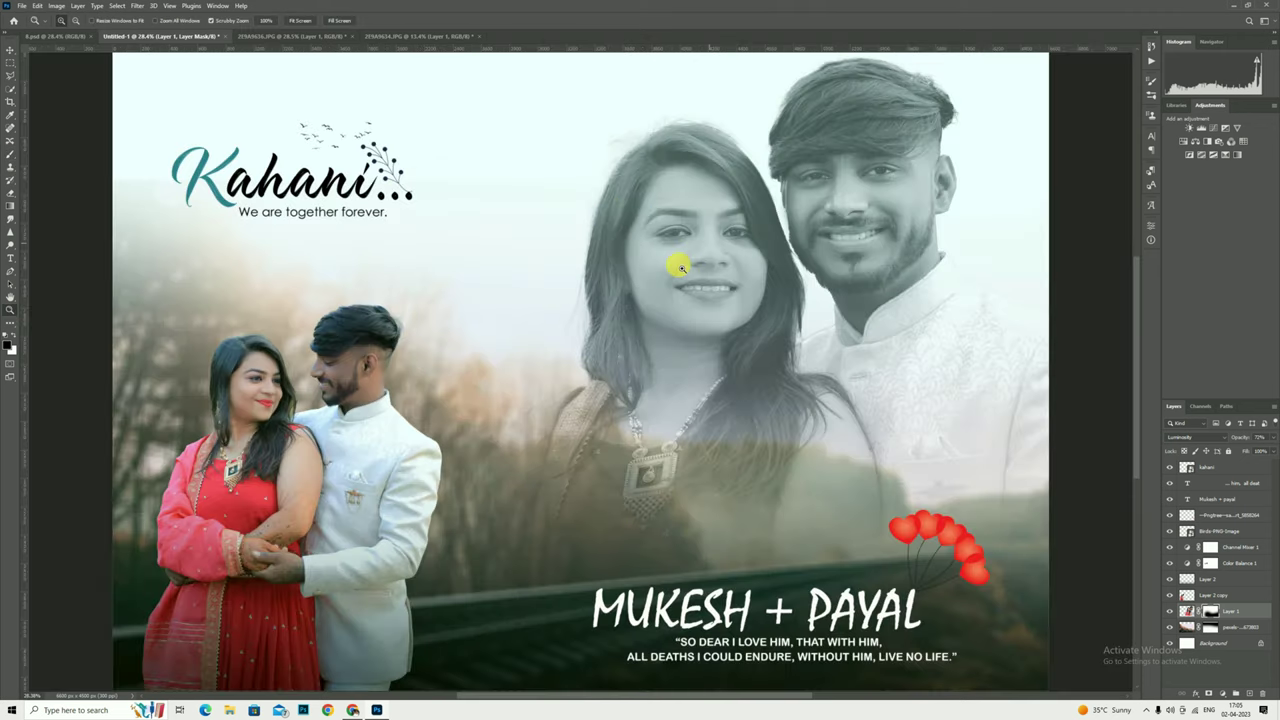
left_click(857, 236, "alt")
right_click(857, 230)
left_click(866, 219)
left_click(805, 193, "alt")
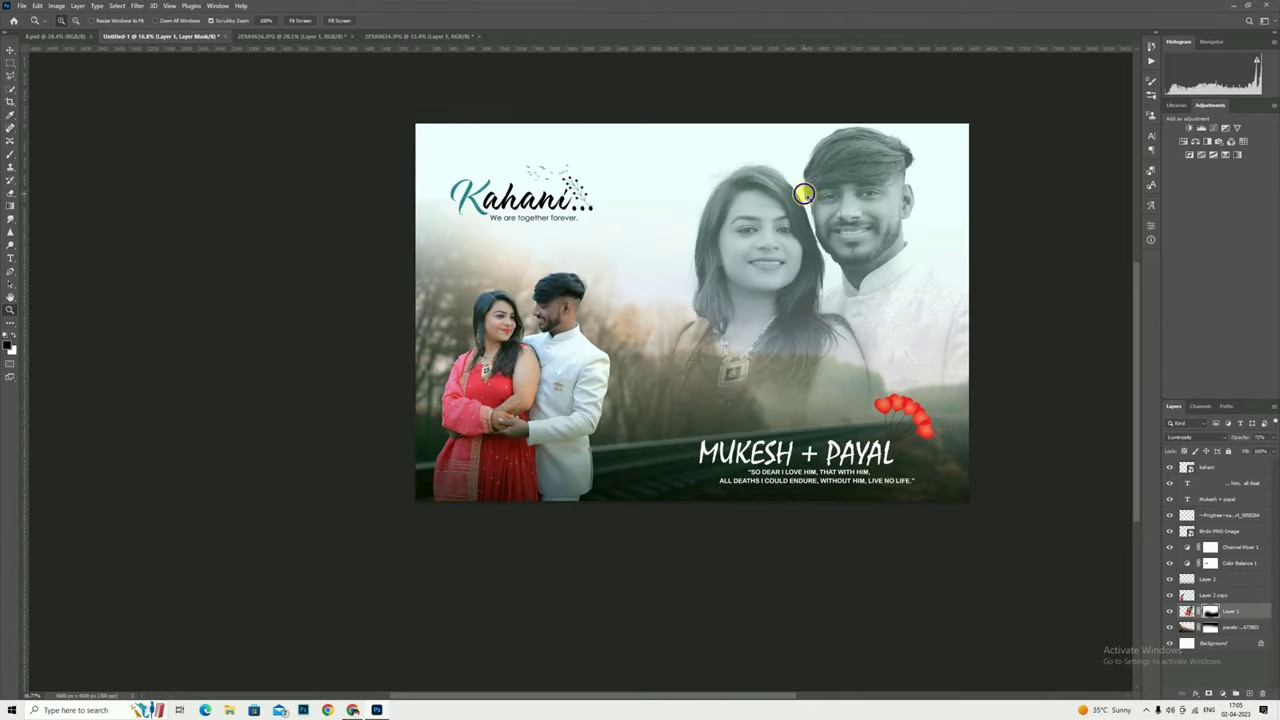
right_click(805, 193)
left_click(845, 208)
left_click(830, 205, "alt")
right_click(748, 160)
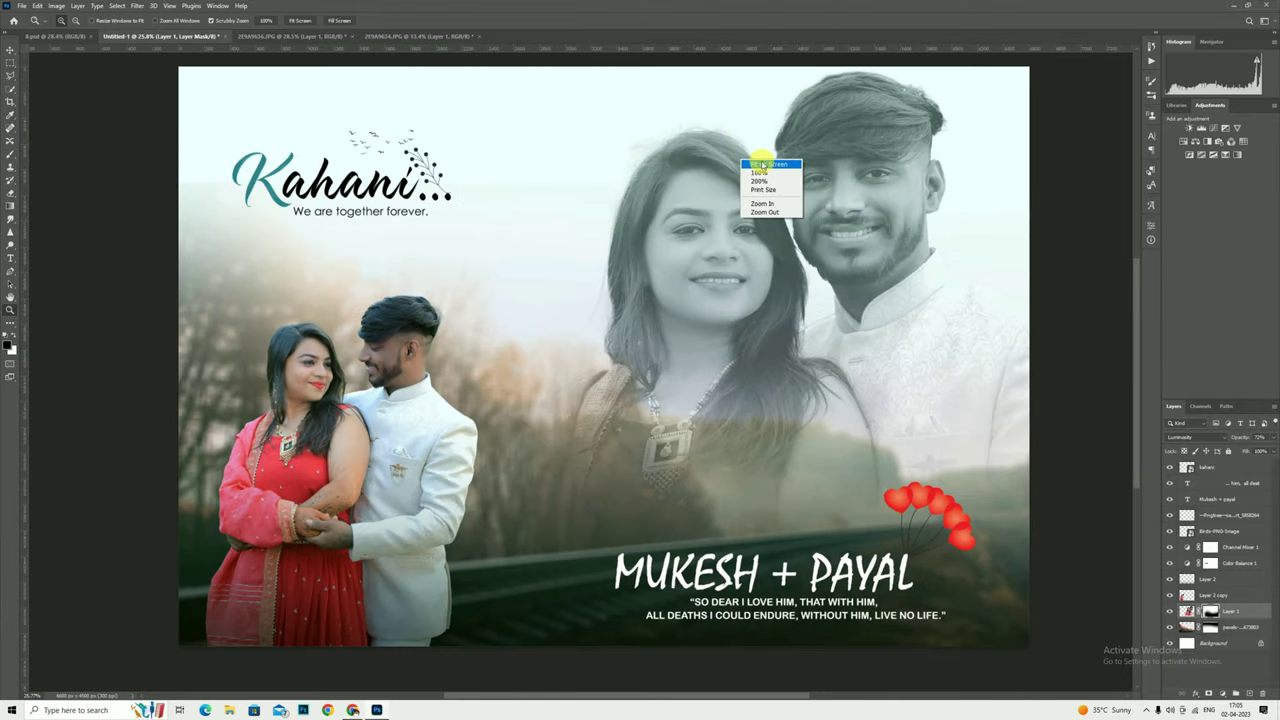
left_click(770, 177)
left_click(729, 169, "alt")
right_click(737, 167)
left_click(752, 178)
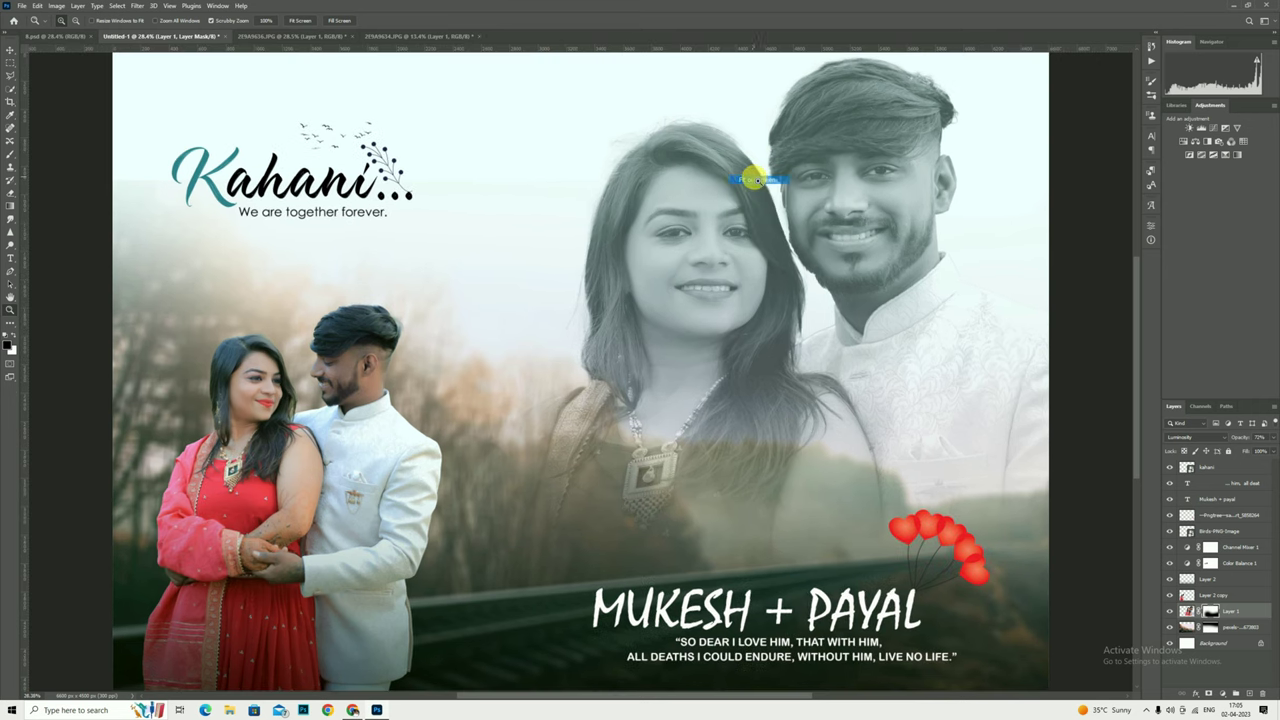
right_click(752, 171)
left_click(770, 180)
right_click(733, 171)
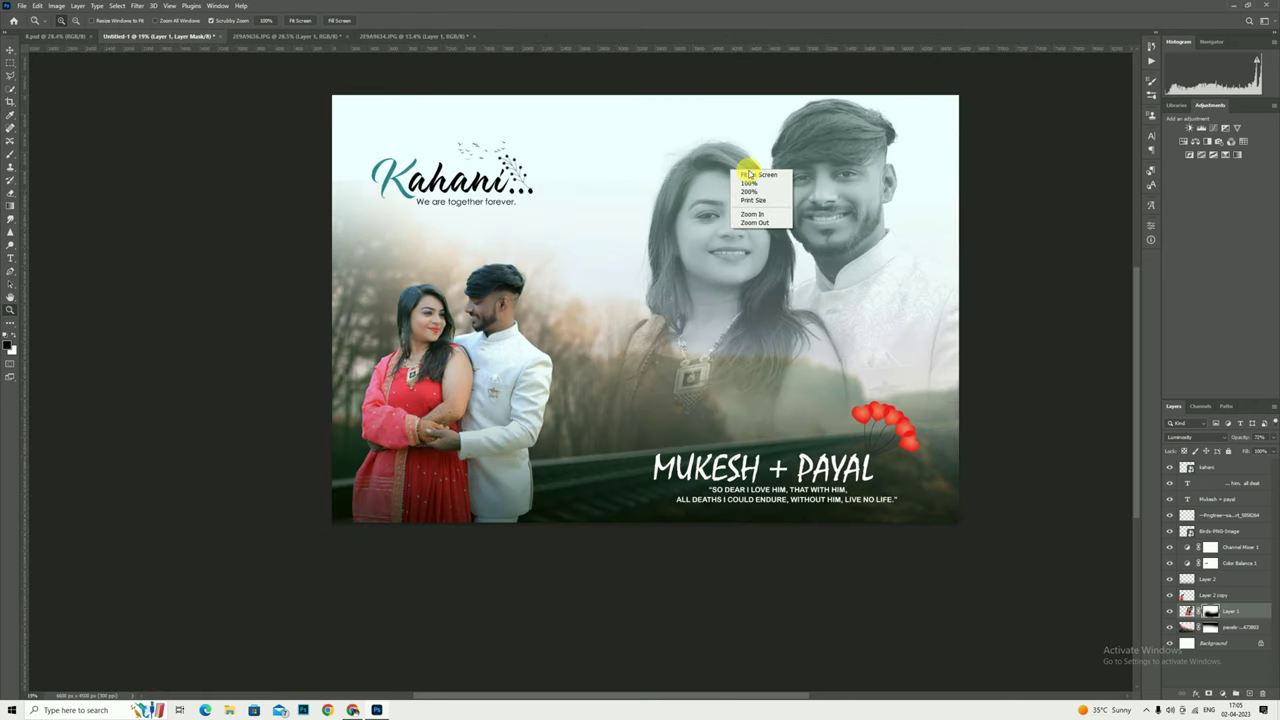
left_click(759, 176)
left_click(794, 214, "alt")
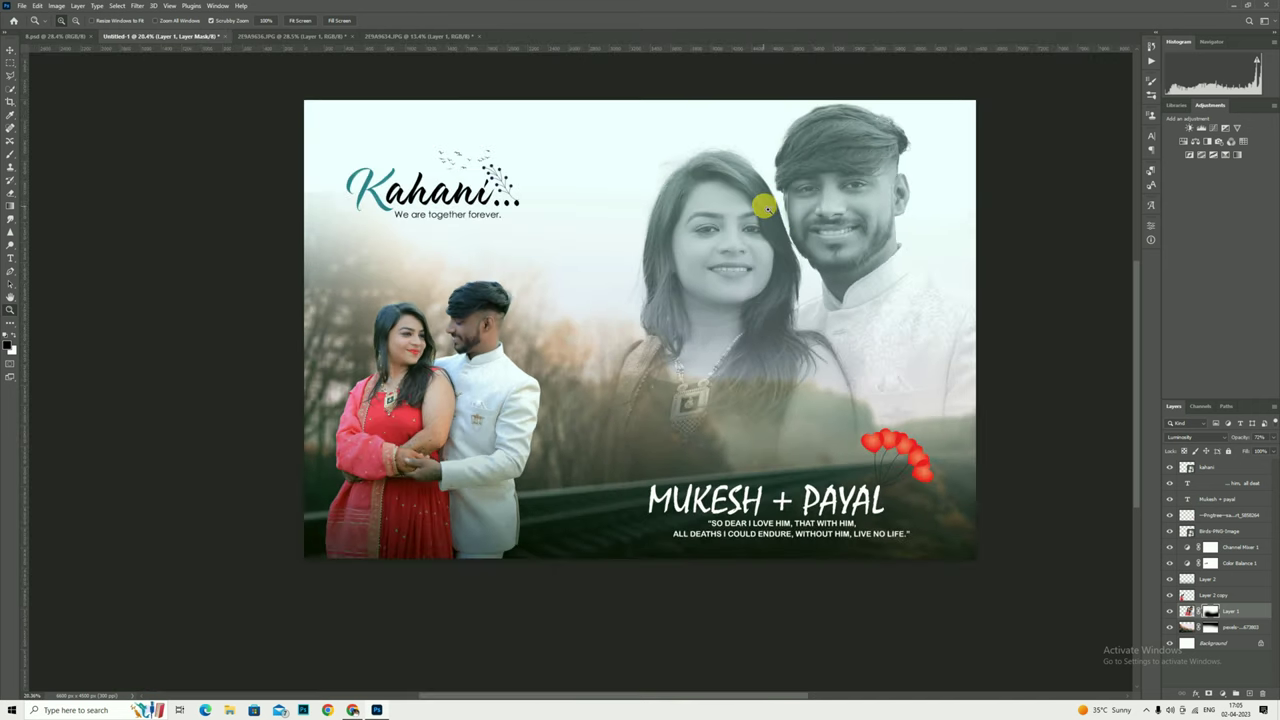
right_click(775, 210)
left_click(788, 222)
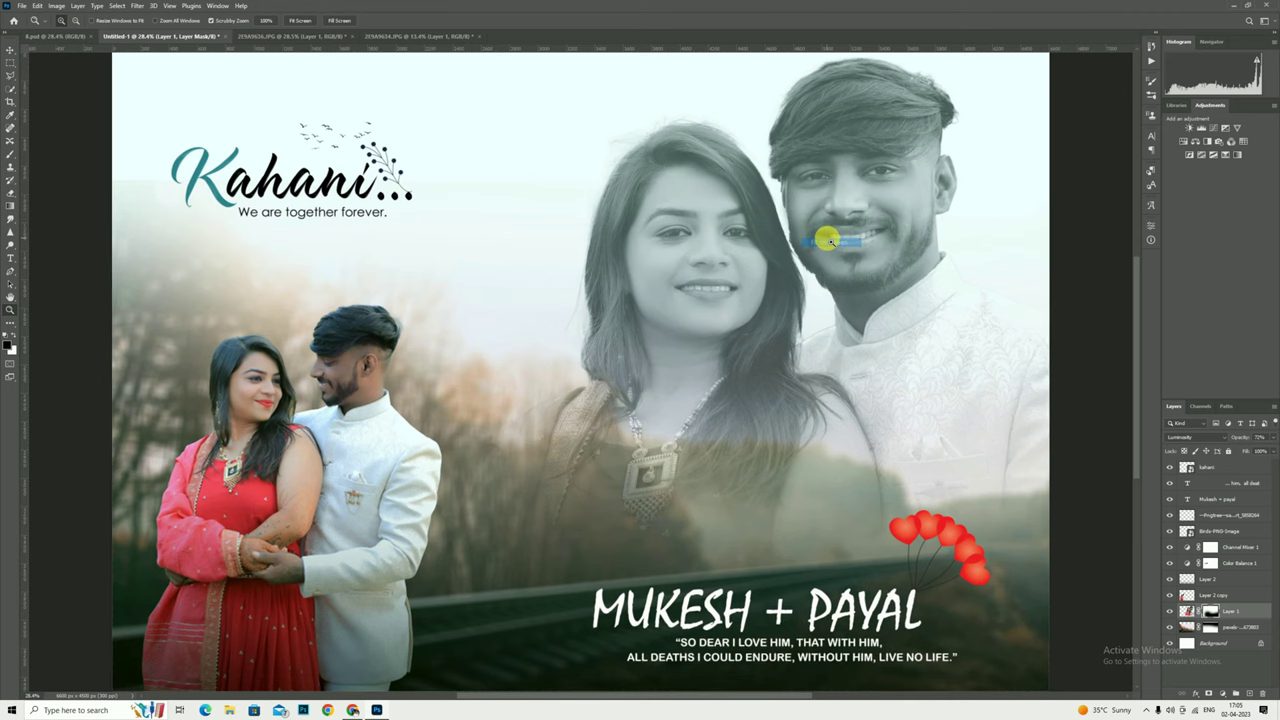
right_click(797, 210)
left_click(808, 214)
right_click(808, 211)
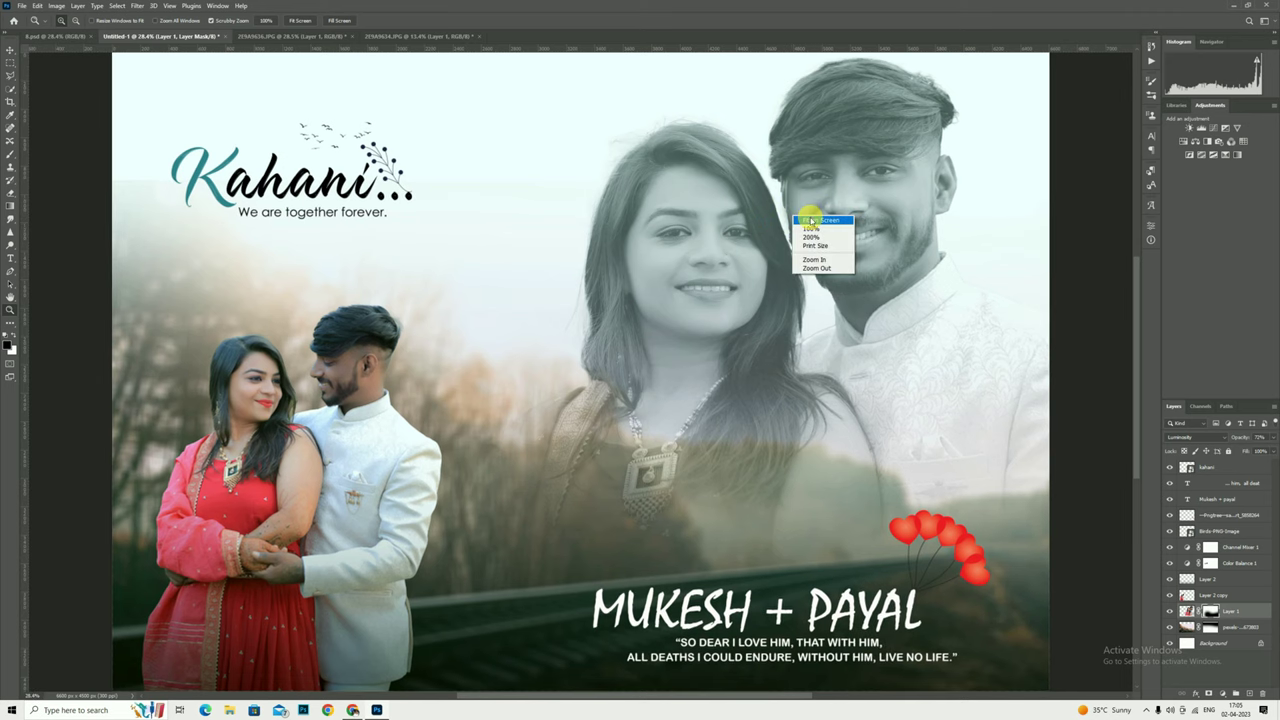
left_click(810, 216)
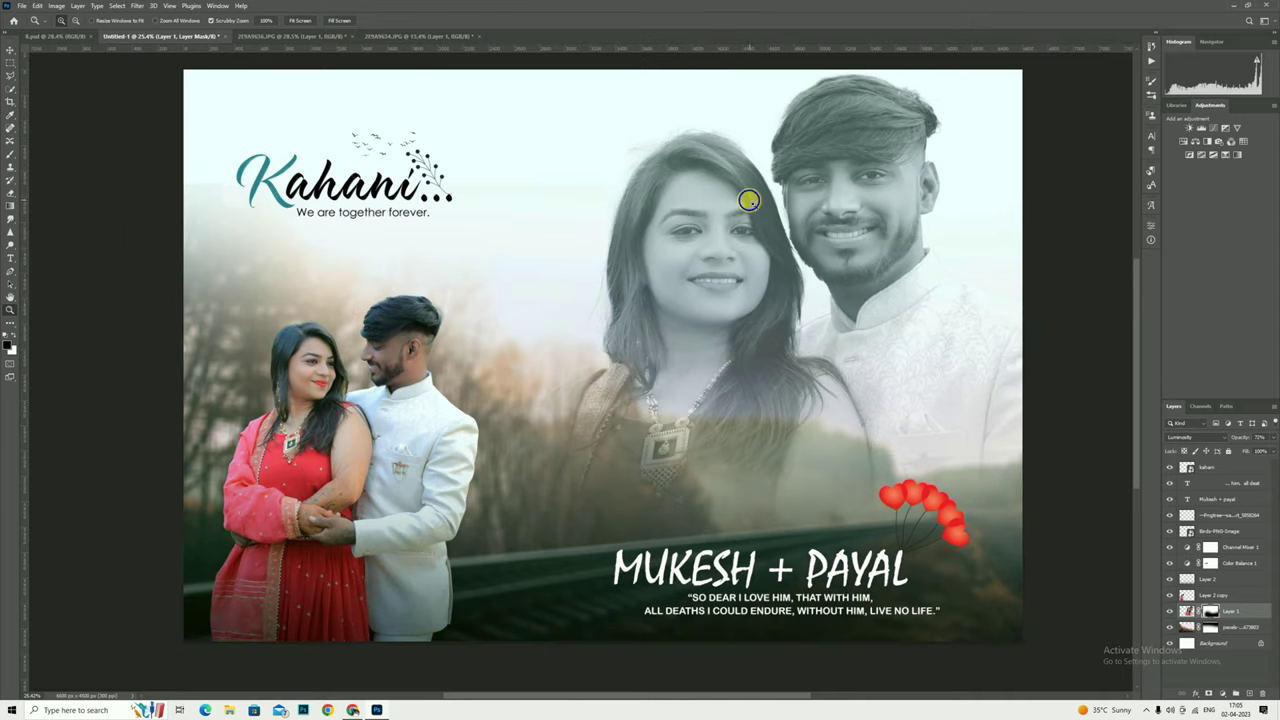
right_click(776, 208)
left_click(790, 212)
right_click(788, 212)
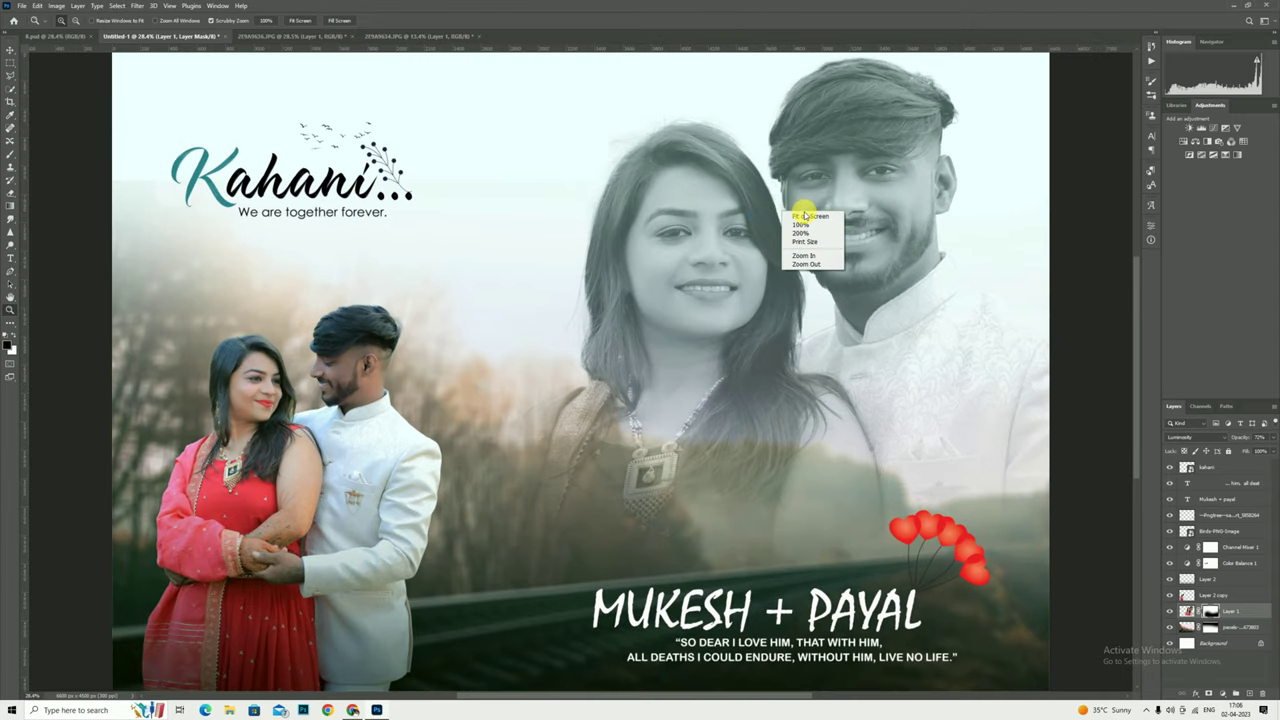
left_click(808, 216)
right_click(628, 140)
left_click(640, 147)
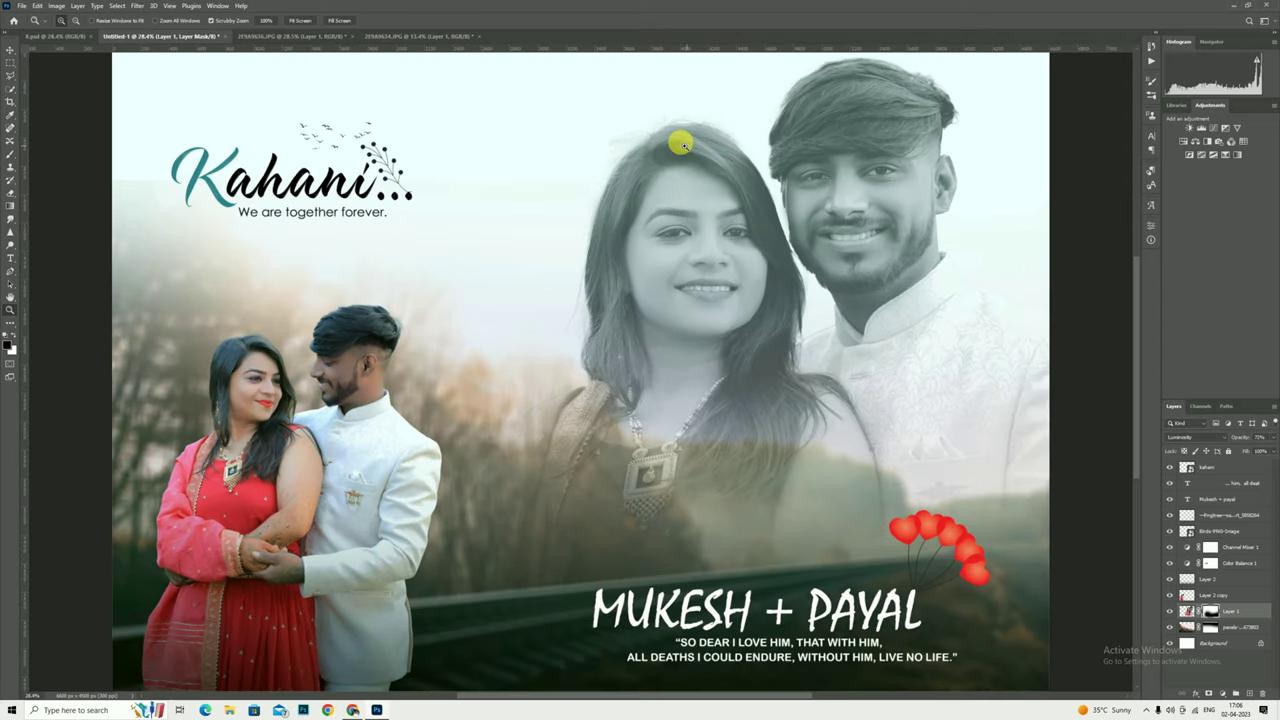
right_click(694, 150)
left_click(700, 153)
right_click(688, 146)
left_click(700, 150)
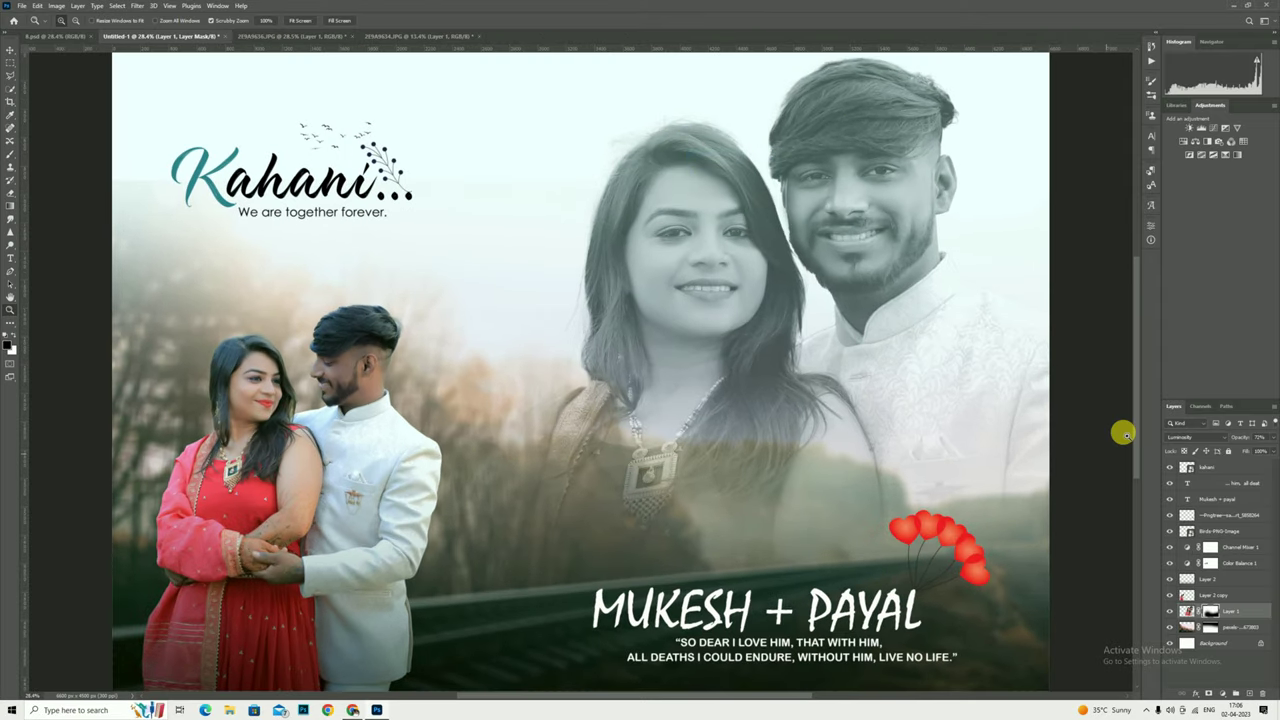
right_click(707, 289)
left_click(730, 338)
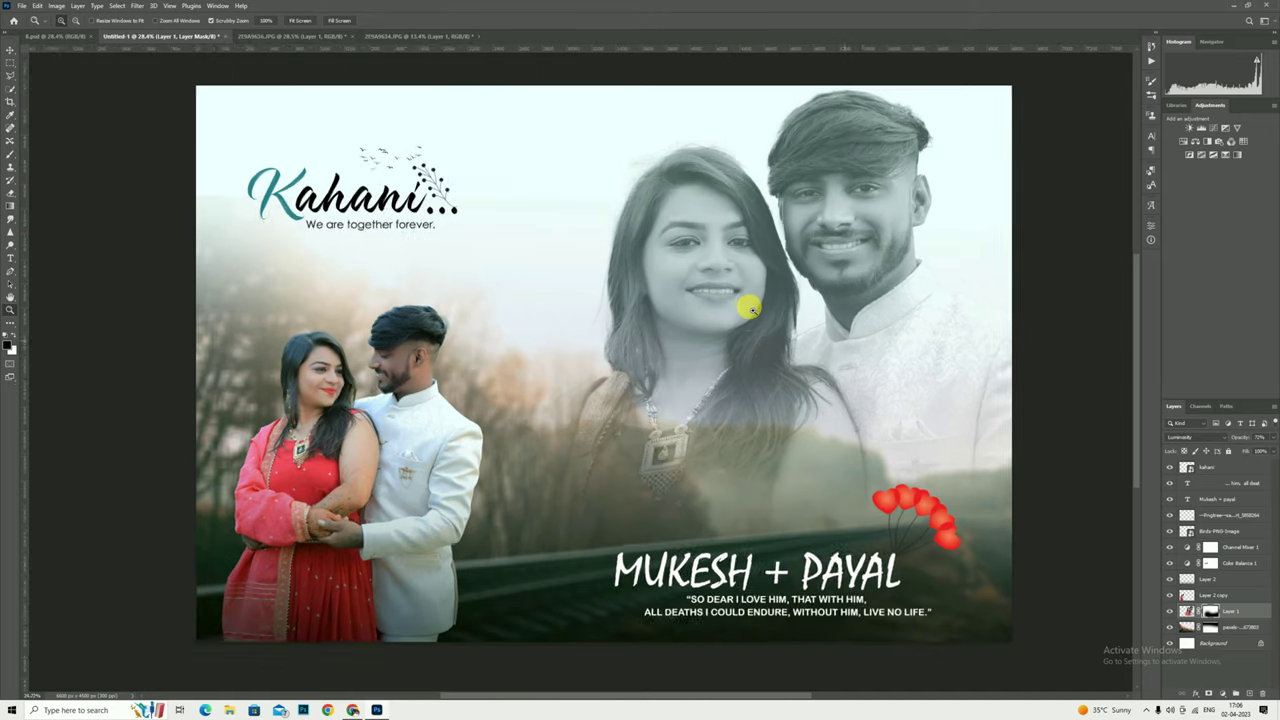
right_click(740, 283)
left_click(742, 286)
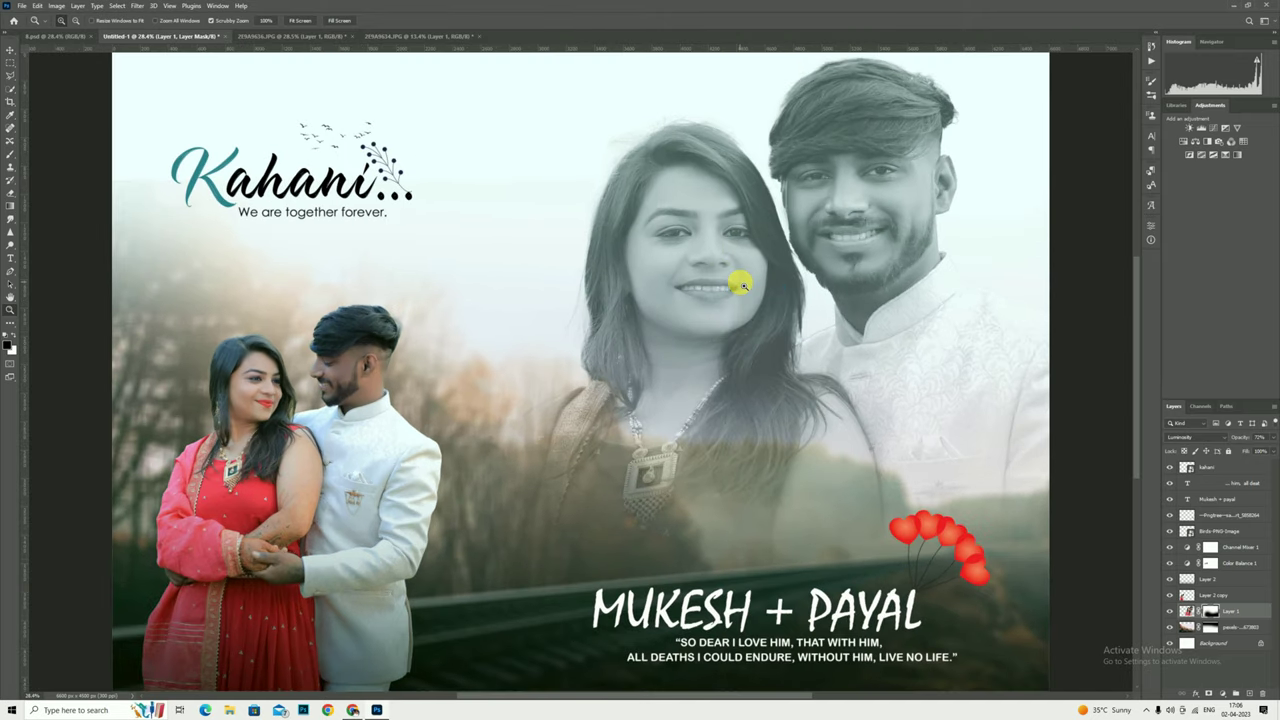
left_click(870, 332, "alt")
left_click(791, 261)
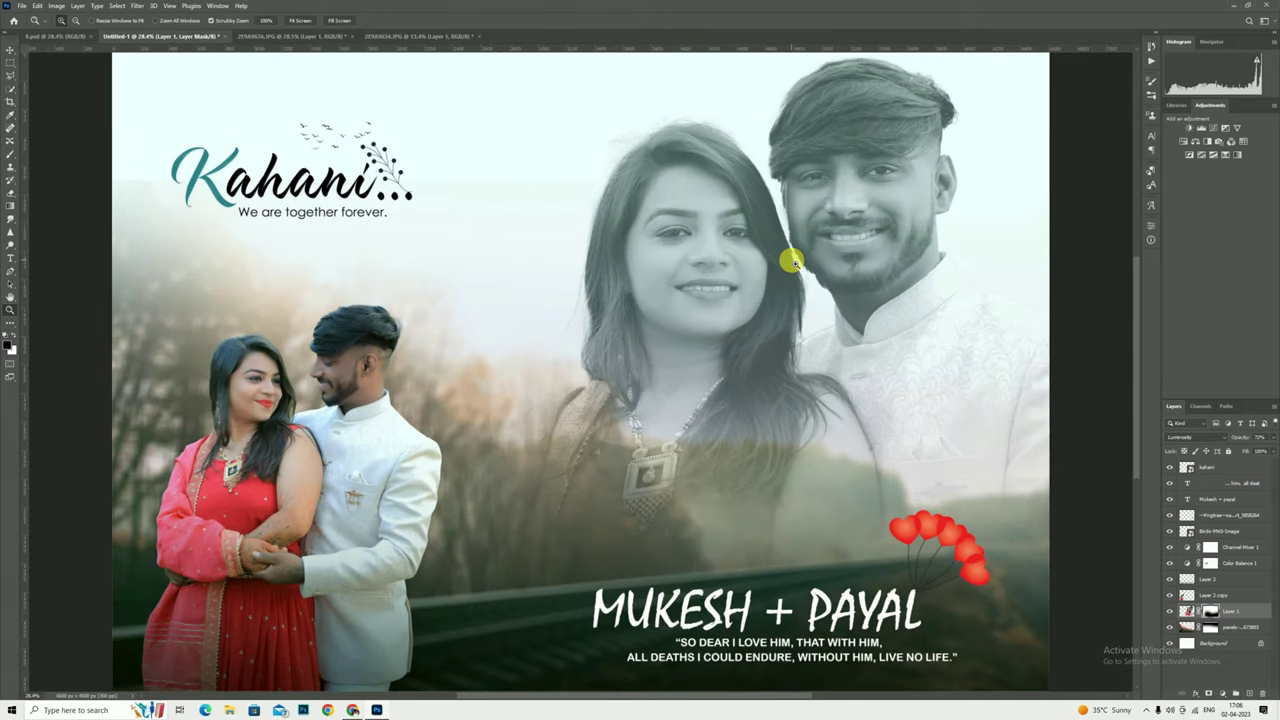